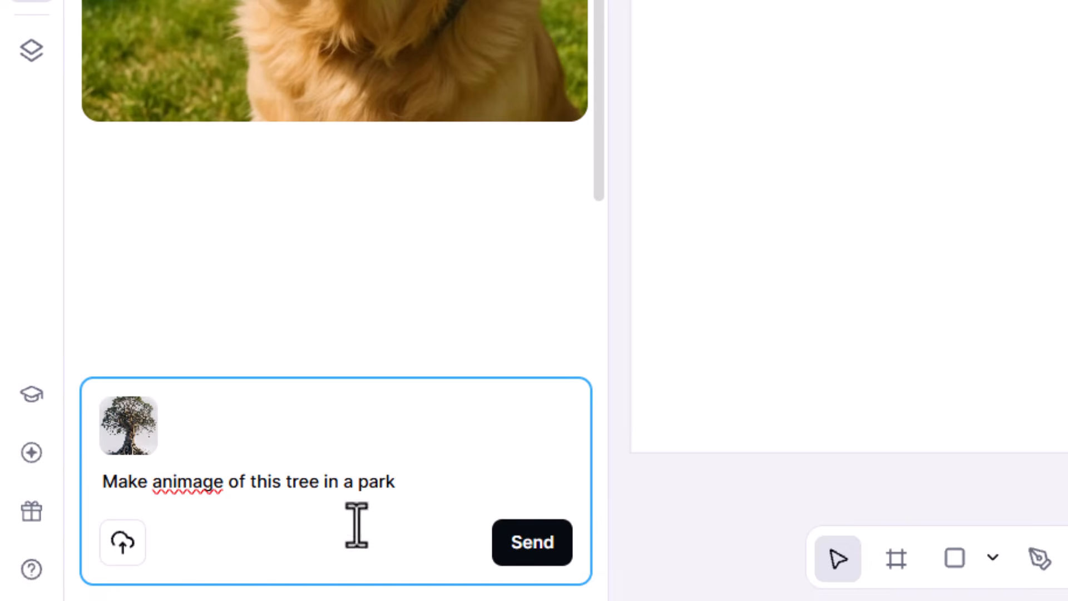
Send the prompt "Make an image of this tree in a park" and place the generated dog and tree images side by side on the artboard
{"action": "left_click", "coordinate": [544, 562]}
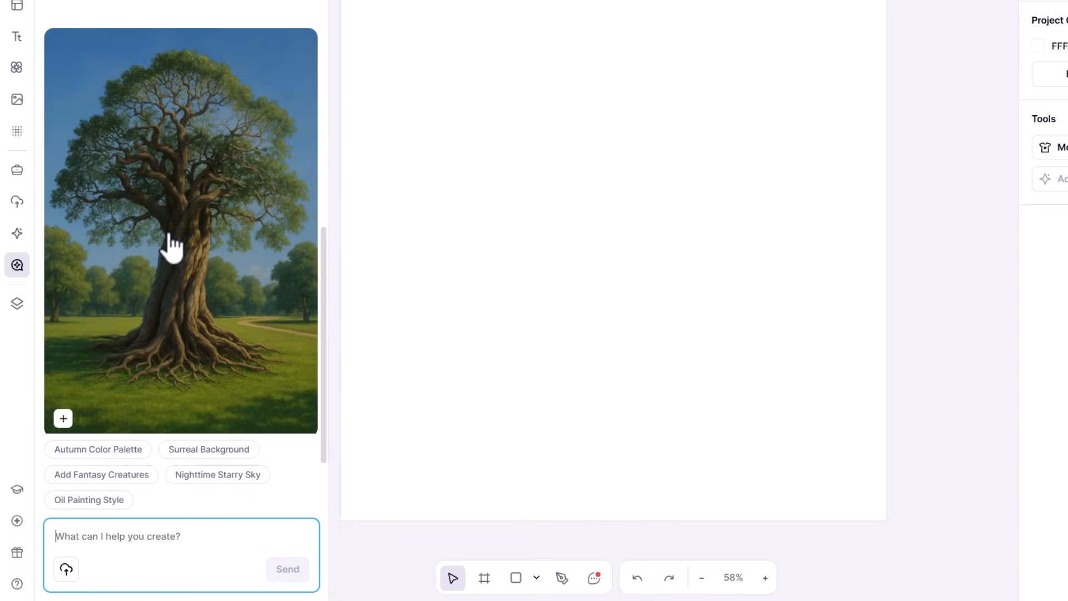
{"action": "scroll", "coordinate": [184, 278], "scroll_direction": "up", "scroll_amount": 4}
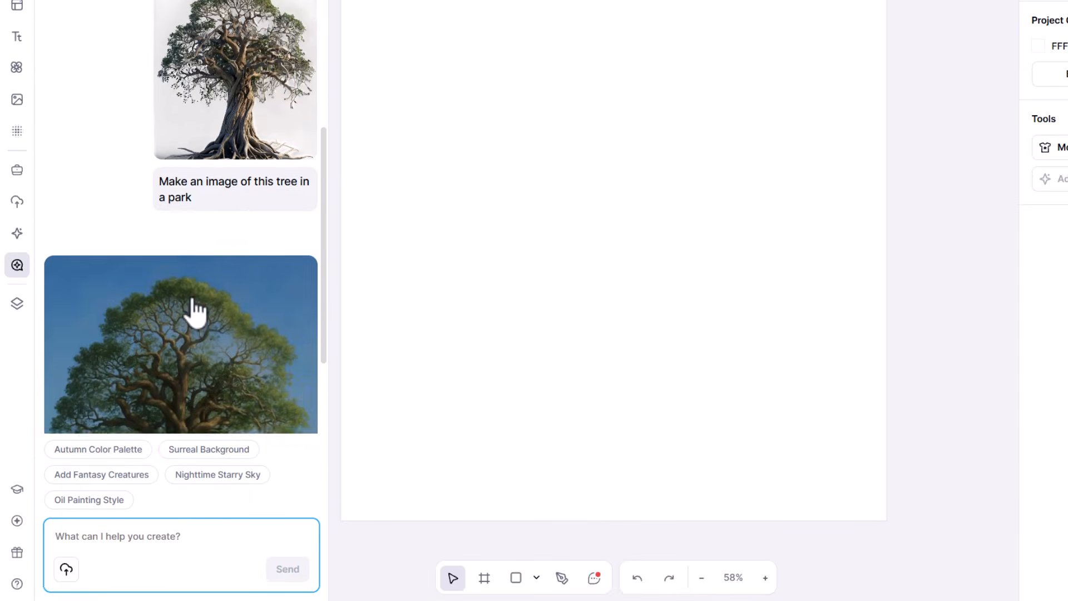
{"action": "scroll", "coordinate": [195, 311], "scroll_direction": "up", "scroll_amount": 6}
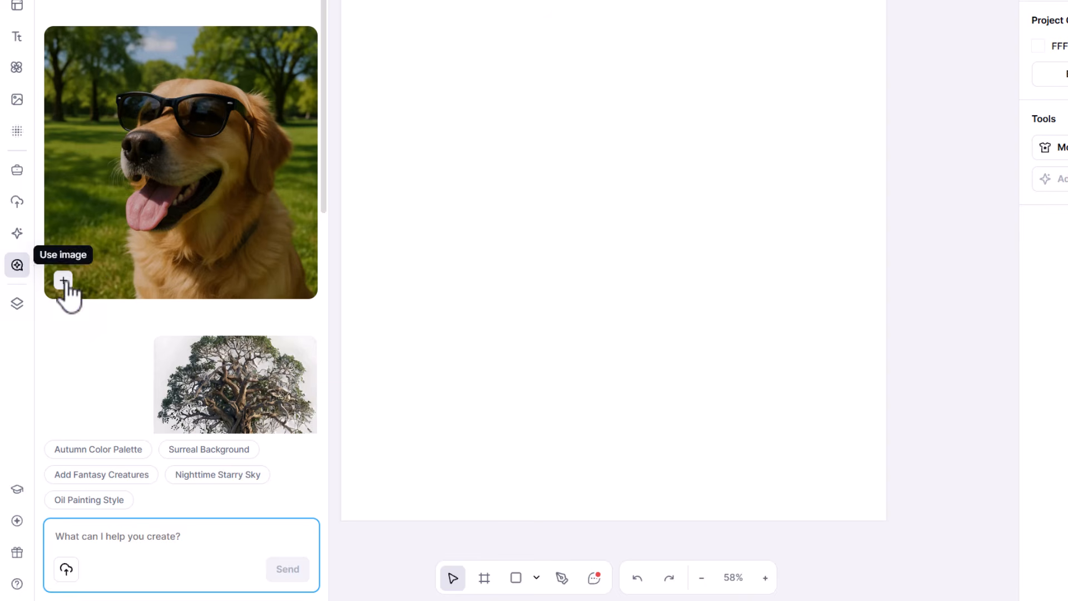
{"action": "left_click", "coordinate": [64, 281]}
{"action": "scroll", "coordinate": [107, 329], "scroll_direction": "down", "scroll_amount": 6}
{"action": "left_click", "coordinate": [63, 359]}
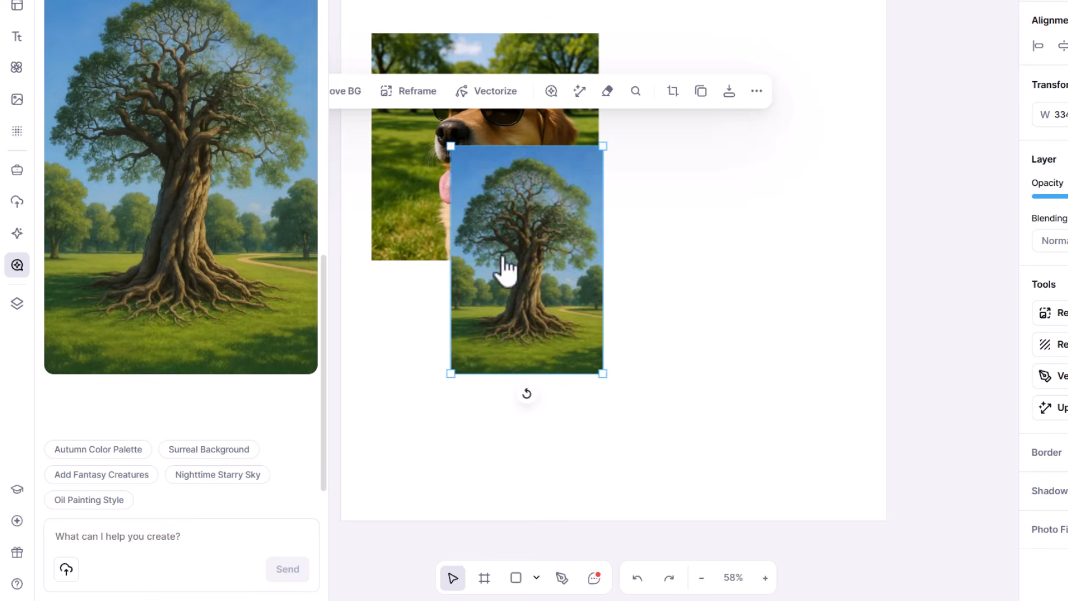
{"action": "left_click_drag", "start_coordinate": [503, 267], "coordinate": [607, 143]}
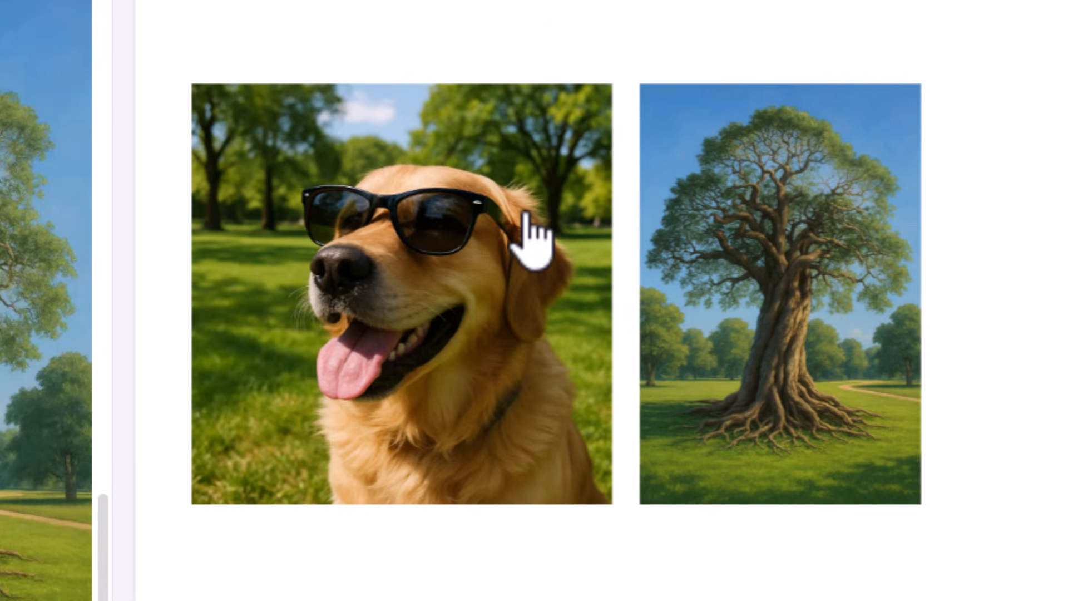
Attach the dog image and the tree image from the artboard to the AI chat
{"action": "left_click", "coordinate": [526, 213]}
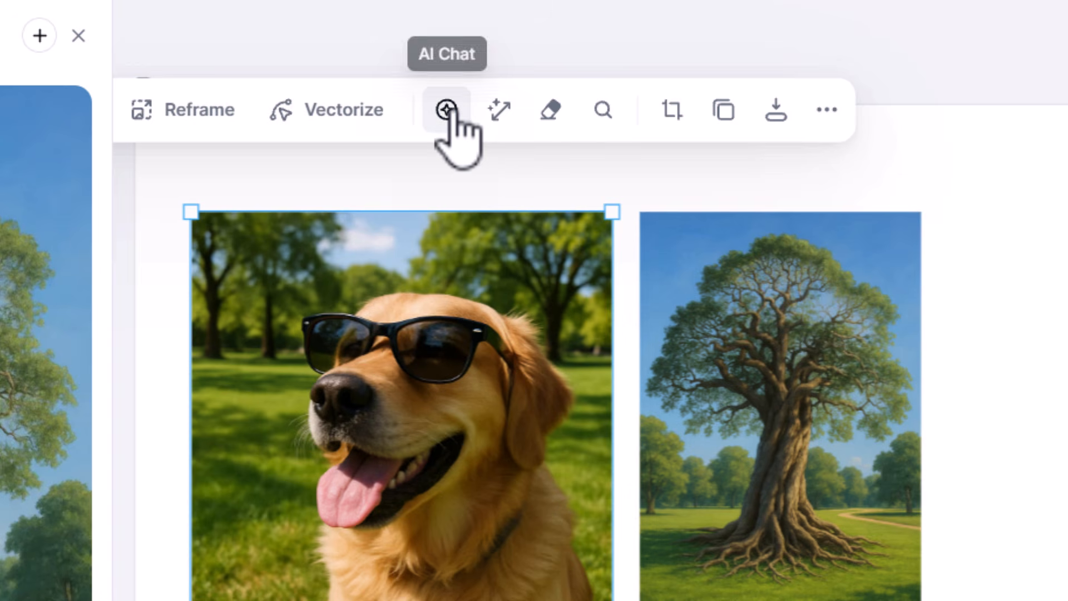
{"action": "left_click", "coordinate": [446, 110]}
{"action": "left_click", "coordinate": [778, 306]}
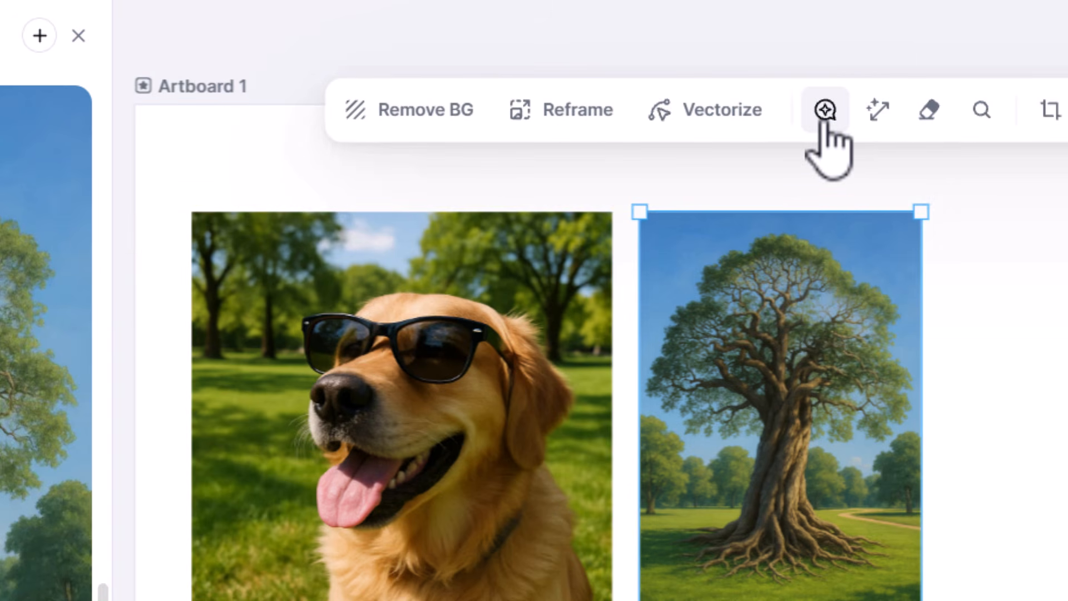
{"action": "left_click", "coordinate": [823, 111]}
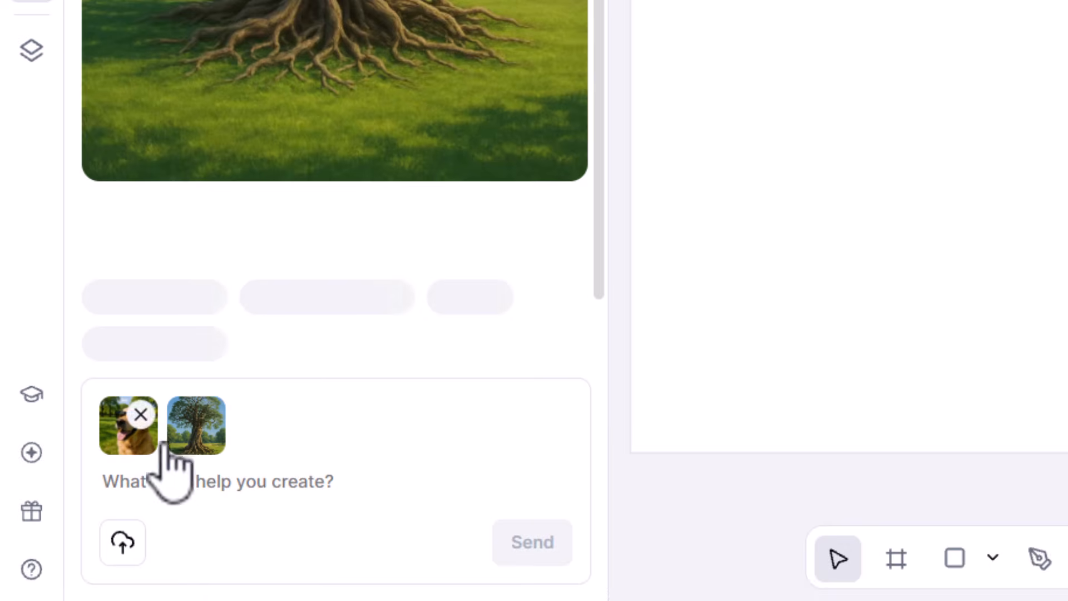
Send the chat prompt "Place the dog from the first image into the foreground of the tree image"
{"action": "left_click", "coordinate": [200, 481]}
{"action": "type", "text": "Place the dog in front of tyh"}
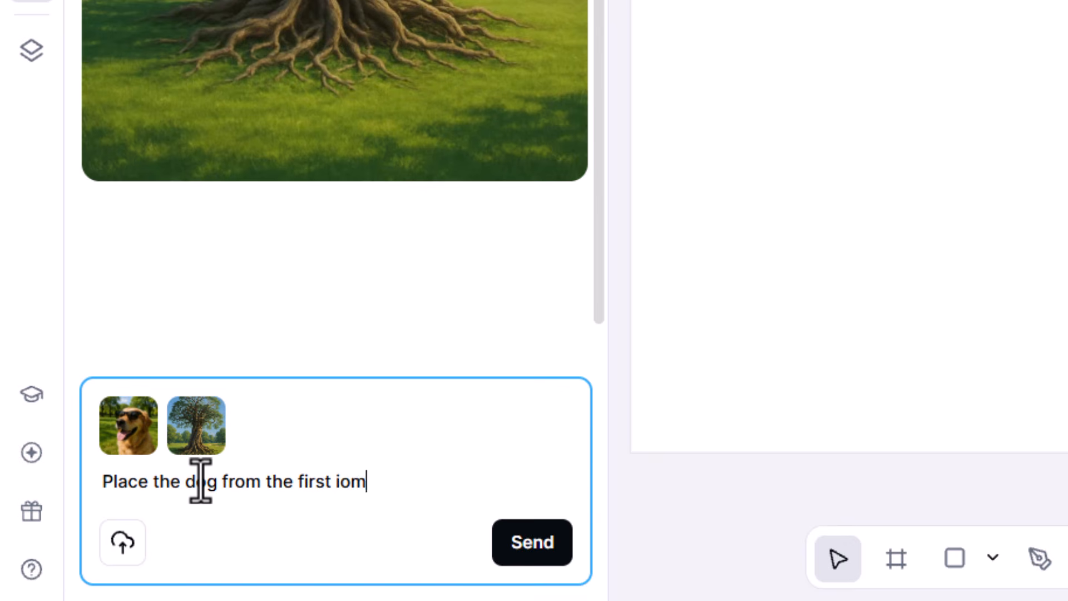
{"action": "key", "text": "BackSpace"}
{"action": "key", "text": "BackSpace"}
{"action": "type", "text": "mage into the foreground of the tree image"}
{"action": "left_click", "coordinate": [535, 543]}
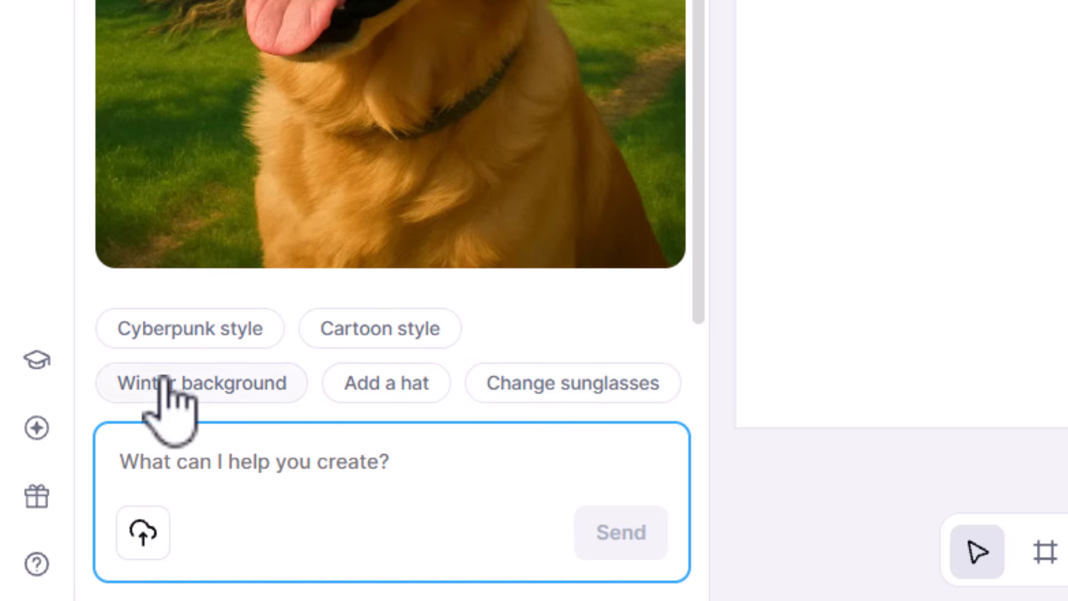
Use the Add a hat suggestion and send "Add a stylish hat to the dog, such as a fedora or a baseball cap."
{"action": "left_click", "coordinate": [420, 396]}
{"action": "left_click_drag", "start_coordinate": [148, 446], "coordinate": [298, 470]}
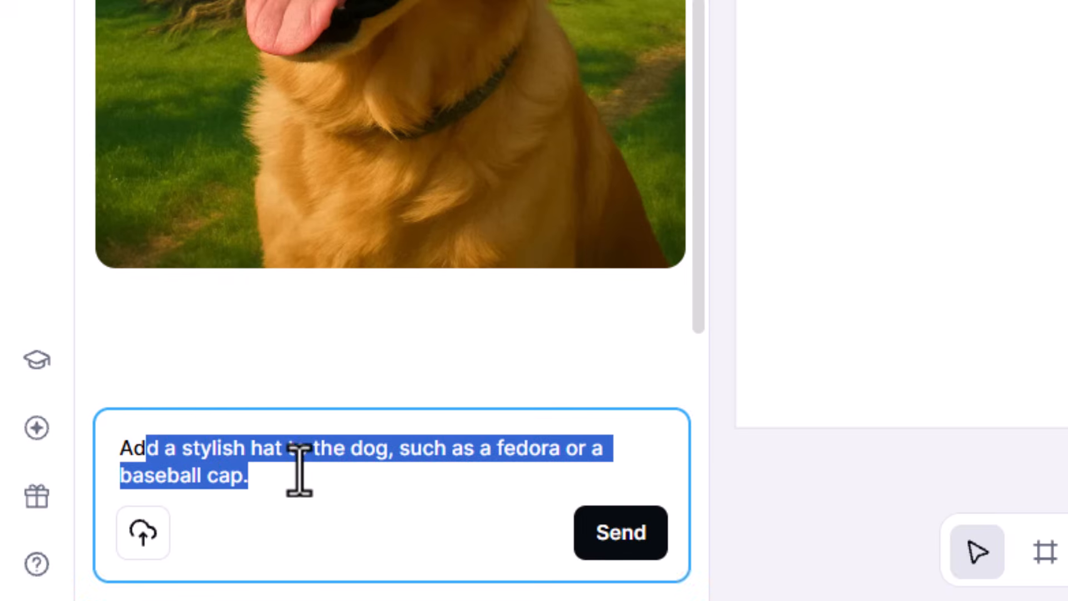
{"action": "left_click", "coordinate": [298, 470]}
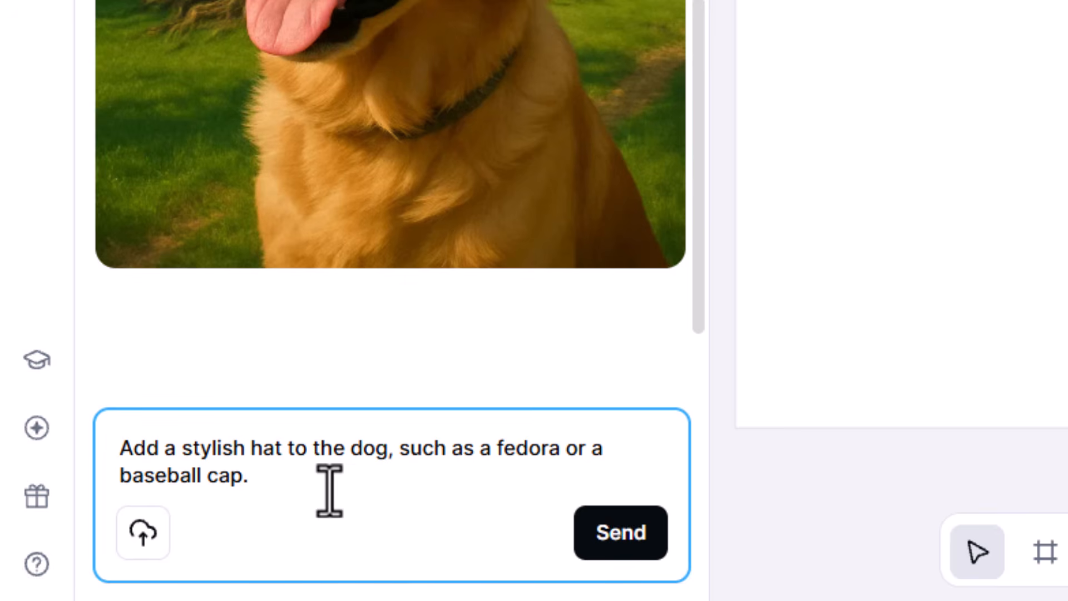
{"action": "left_click", "coordinate": [611, 537]}
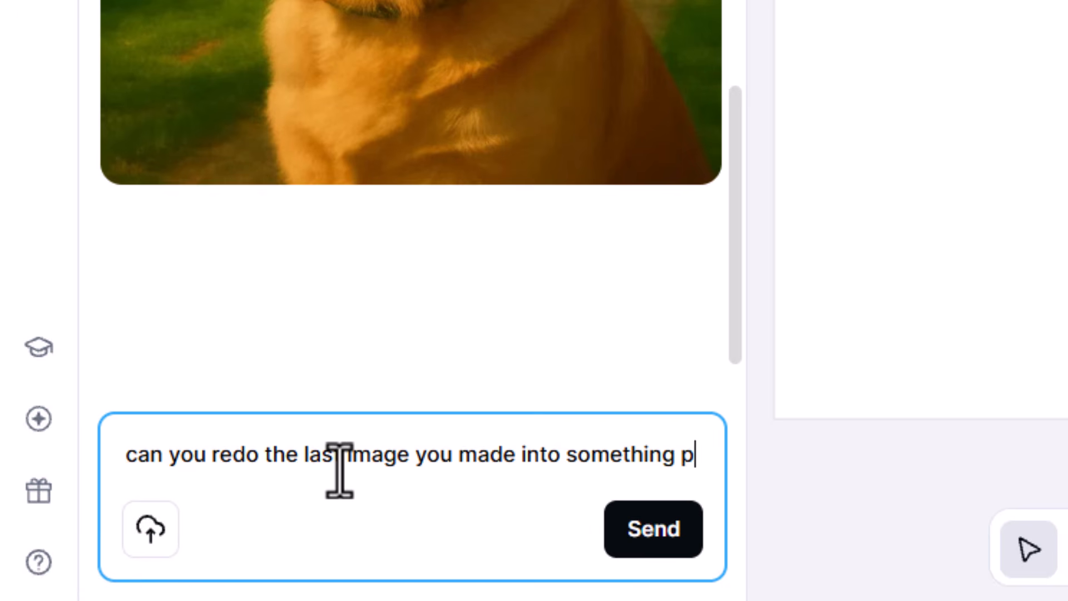
Ask the chat "can you redo the last image you made into something photorealistic?"
{"action": "type", "text": "hotorealistic>"}
{"action": "key", "text": "BackSpace"}
{"action": "type", "text": "?"}
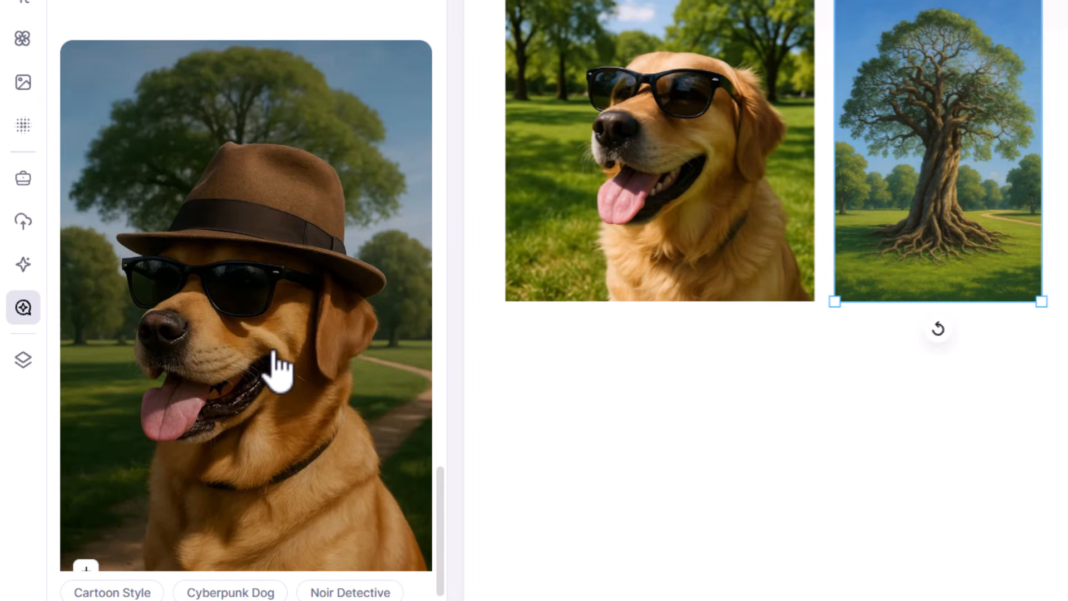
Start a new chat session, confirming that the current one is erased
{"action": "scroll", "coordinate": [276, 367], "scroll_direction": "down", "scroll_amount": 2}
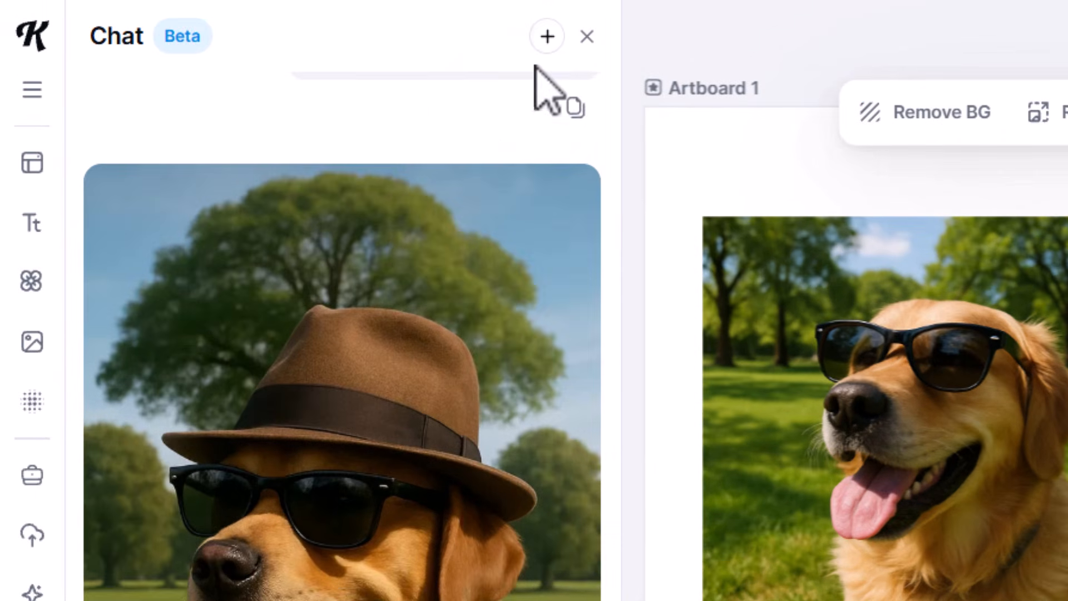
{"action": "left_click", "coordinate": [547, 38]}
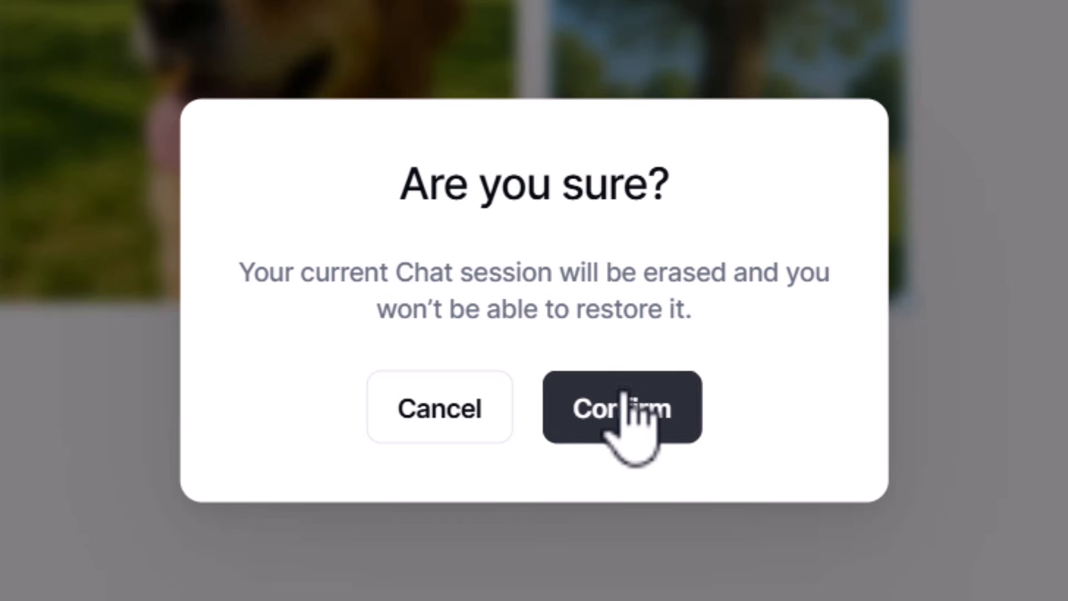
{"action": "left_click", "coordinate": [644, 406]}
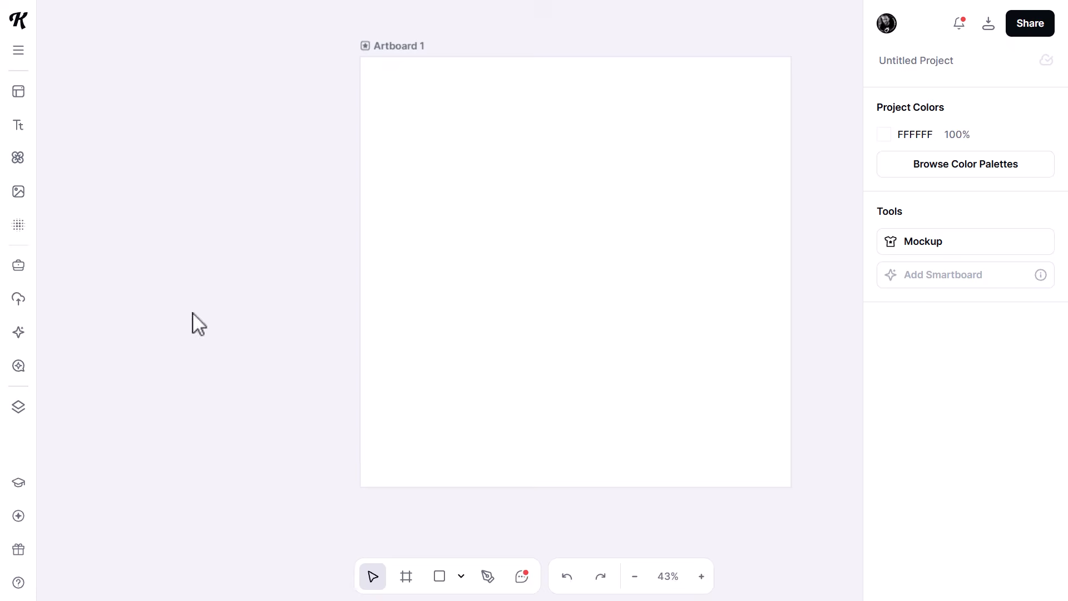
Open the AI image generator, look through the available models and choose Ideogram 2.0A
{"action": "left_click", "coordinate": [18, 333]}
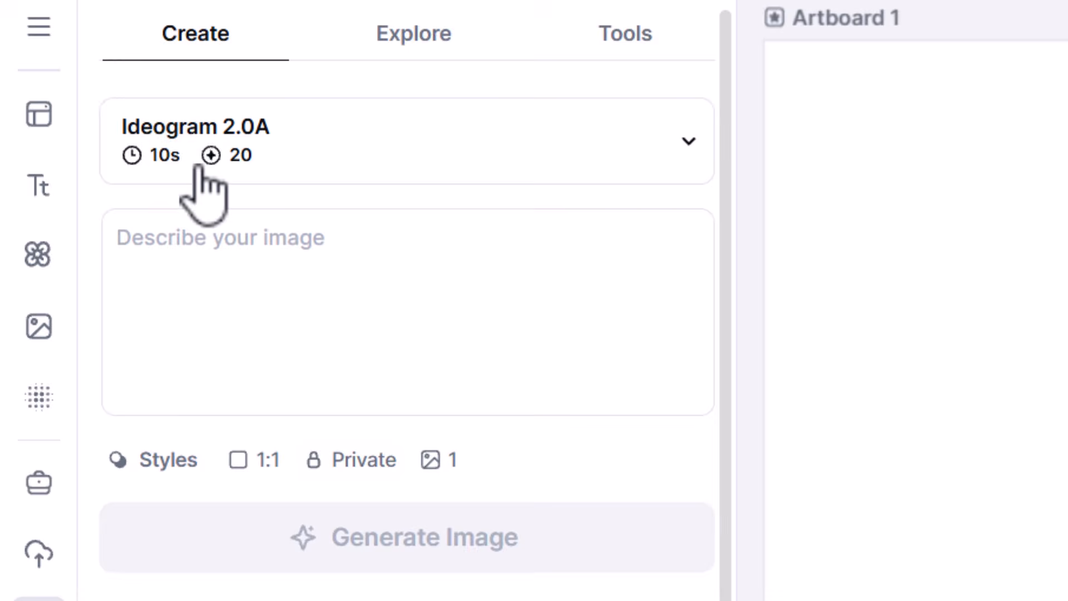
{"action": "left_click", "coordinate": [187, 148]}
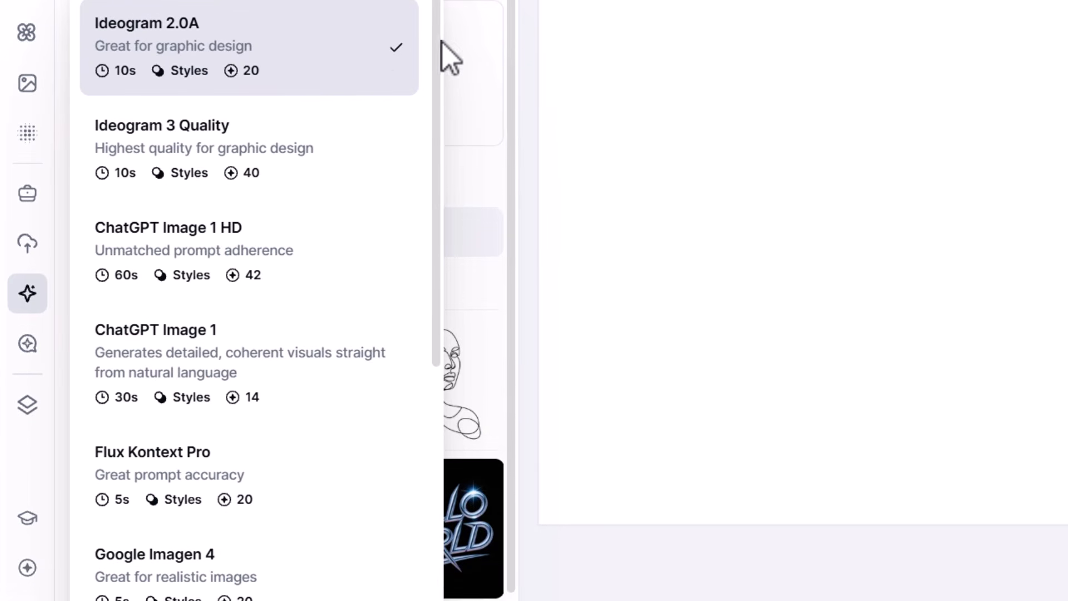
{"action": "left_click_drag", "start_coordinate": [436, 54], "coordinate": [432, 173]}
{"action": "left_click_drag", "start_coordinate": [431, 123], "coordinate": [422, 352]}
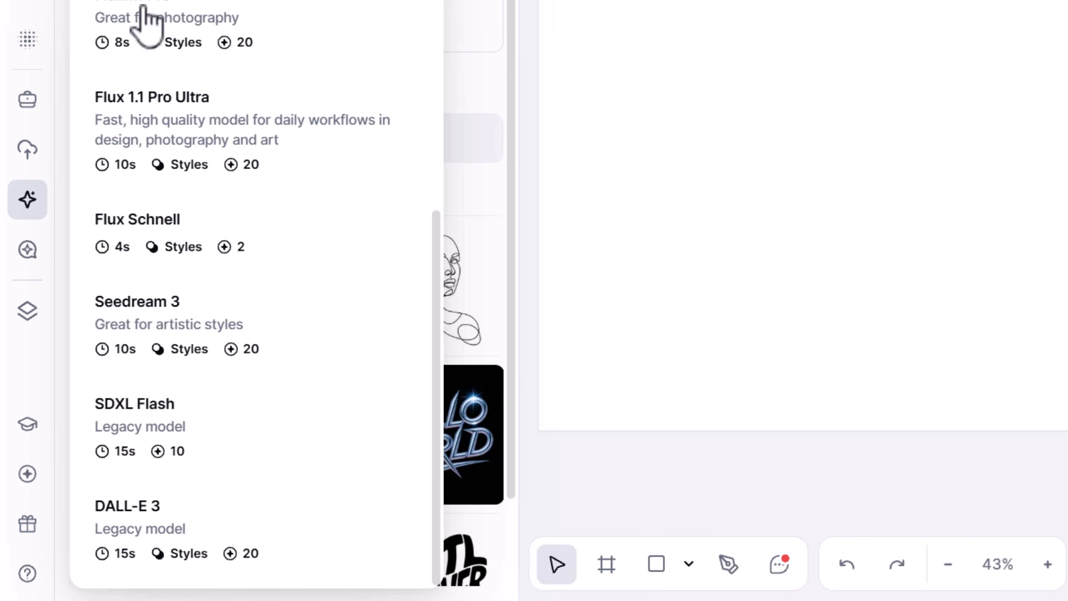
{"action": "scroll", "coordinate": [164, 334], "scroll_direction": "up", "scroll_amount": 4}
{"action": "scroll", "coordinate": [169, 345], "scroll_direction": "down", "scroll_amount": 4}
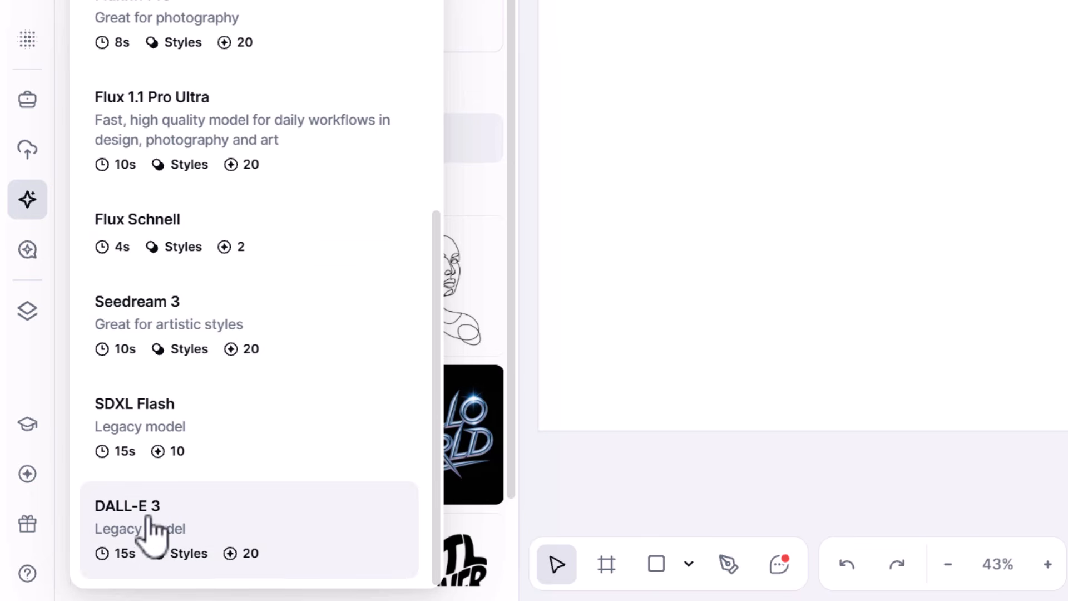
{"action": "scroll", "coordinate": [159, 506], "scroll_direction": "up", "scroll_amount": 5}
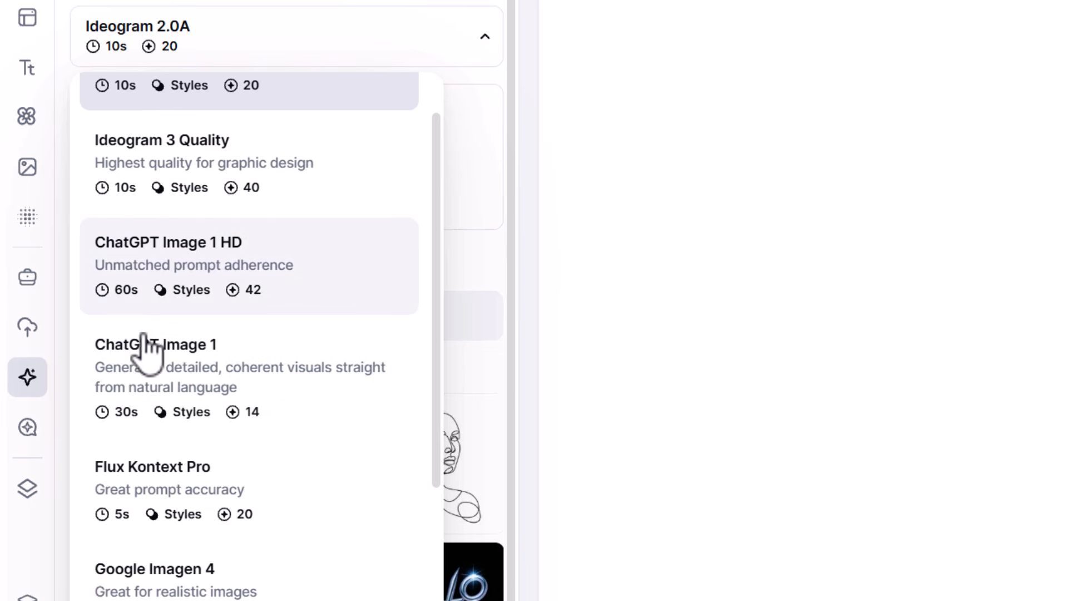
{"action": "scroll", "coordinate": [144, 341], "scroll_direction": "up", "scroll_amount": 1}
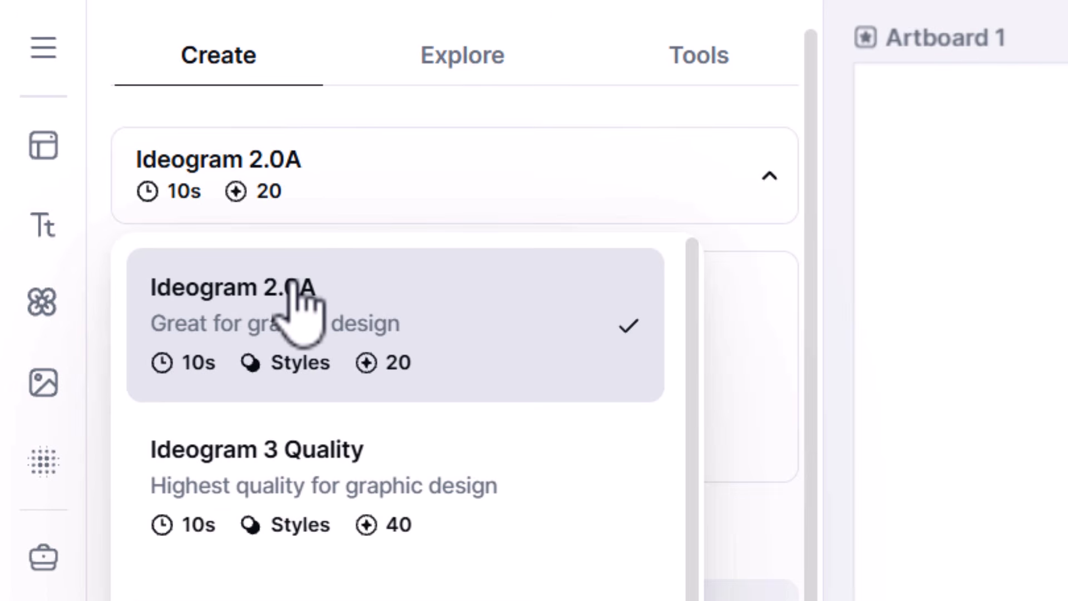
{"action": "left_click", "coordinate": [302, 311]}
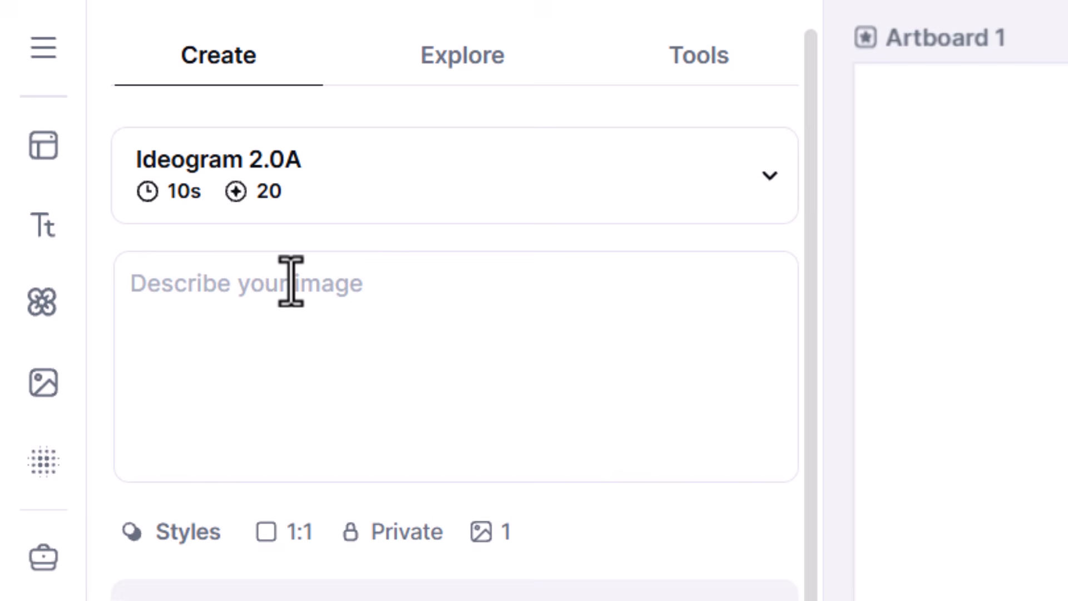
Enter the prompt "An image of a business man holding up a phone, showing an upward trending graph, aesthetic energetic look" and enhance it with AI
{"action": "left_click", "coordinate": [295, 311]}
{"action": "type", "text": "An image of a business man holding up a phone, showing an upward trending graph, aesthetic energetic look"}
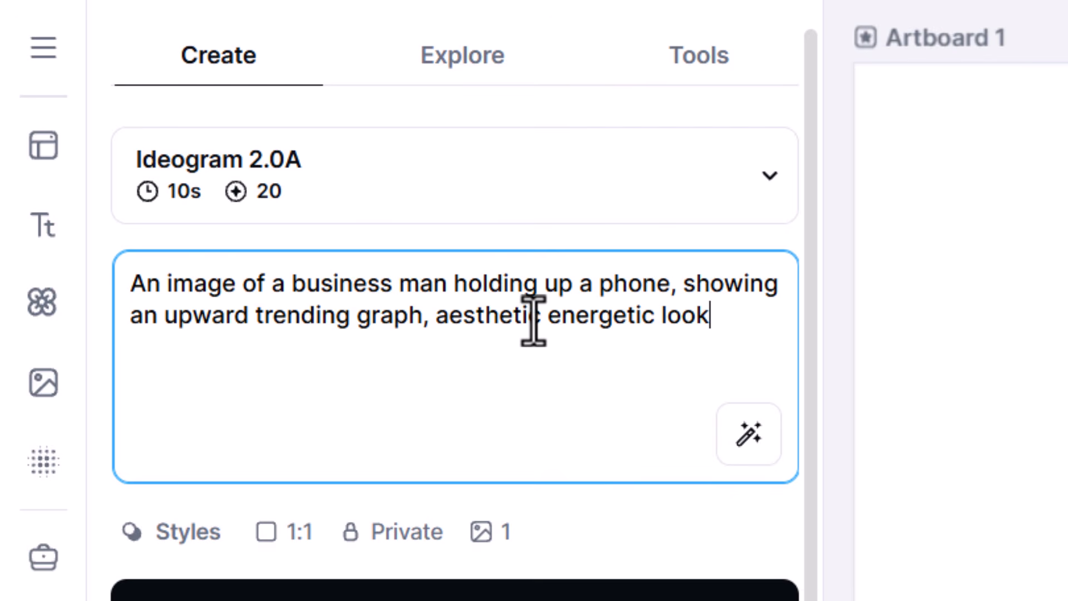
{"action": "left_click", "coordinate": [748, 440]}
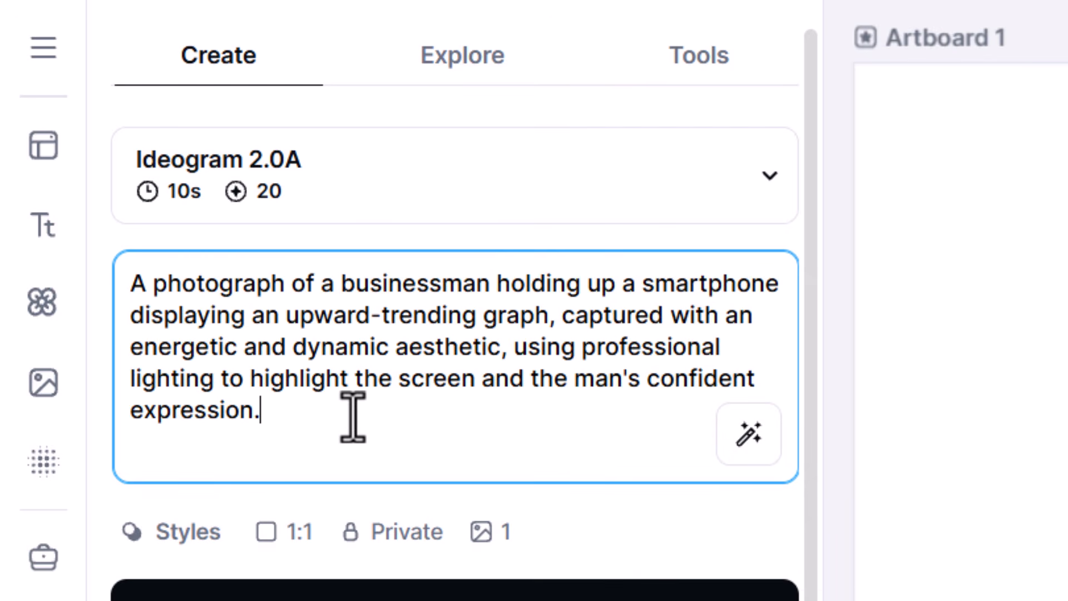
{"action": "left_click_drag", "start_coordinate": [353, 415], "coordinate": [129, 285]}
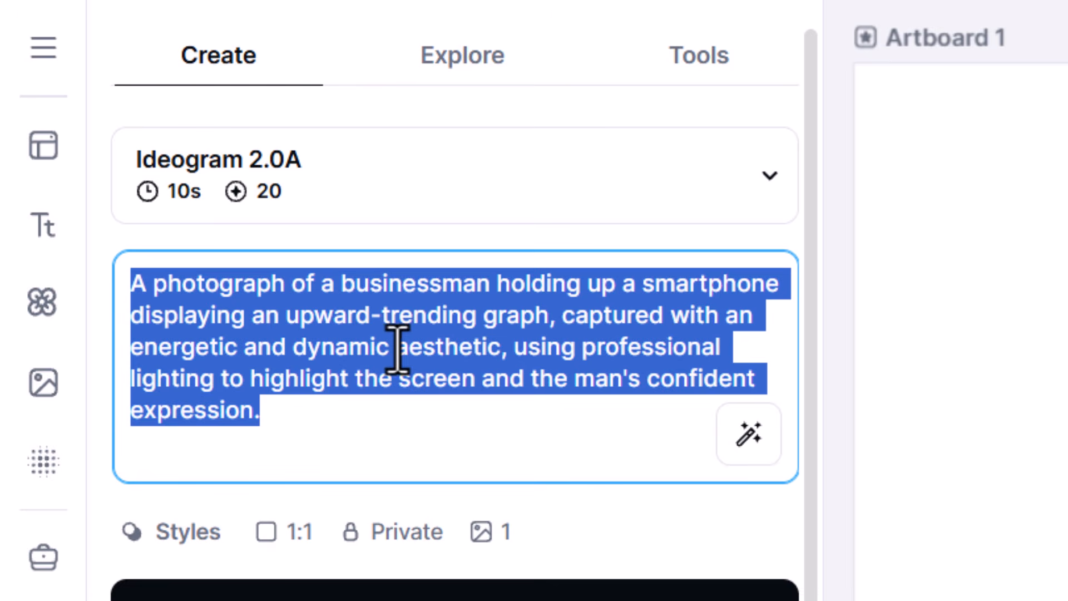
{"action": "left_click", "coordinate": [334, 448]}
Browse the Photo, Vector and Pattern image styles, check the model filter, and return to the Photo styles
{"action": "scroll", "coordinate": [334, 449], "scroll_direction": "down", "scroll_amount": 3}
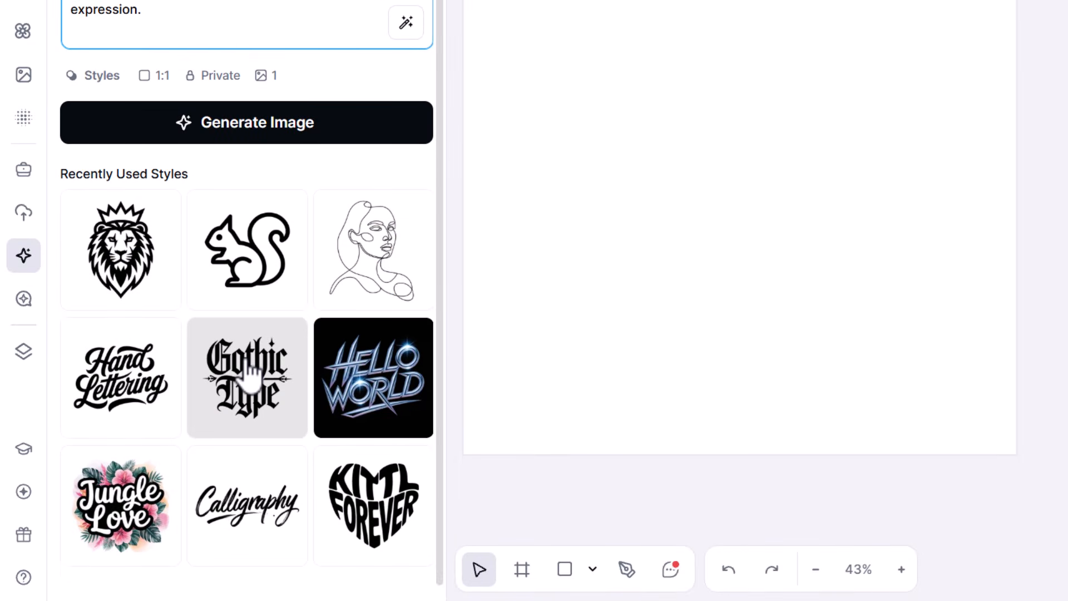
{"action": "scroll", "coordinate": [248, 378], "scroll_direction": "up", "scroll_amount": 2}
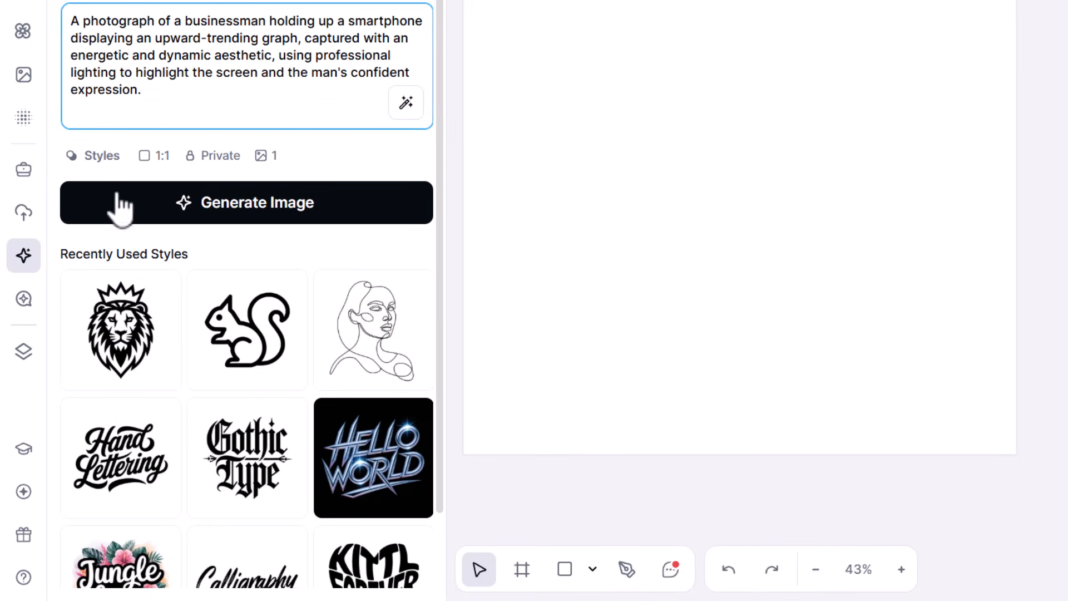
{"action": "left_click", "coordinate": [92, 156]}
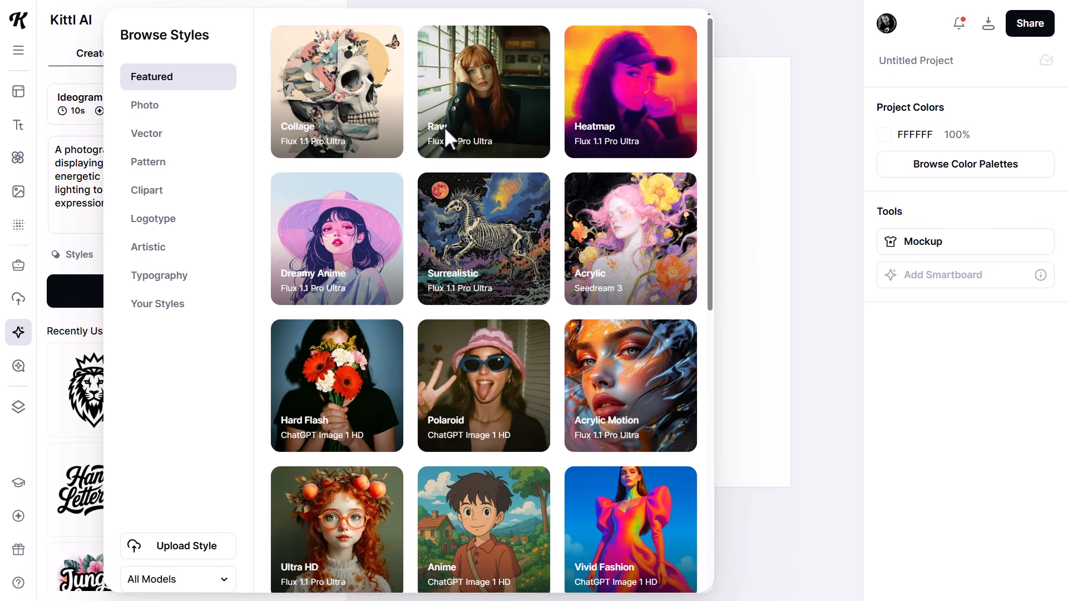
{"action": "left_click", "coordinate": [149, 106]}
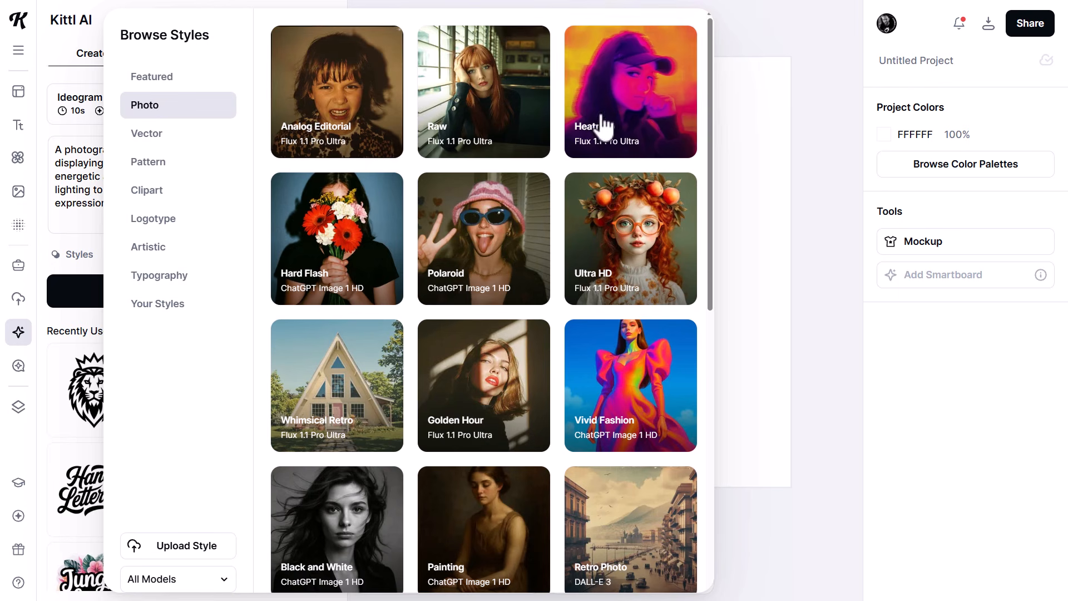
{"action": "left_click", "coordinate": [145, 135]}
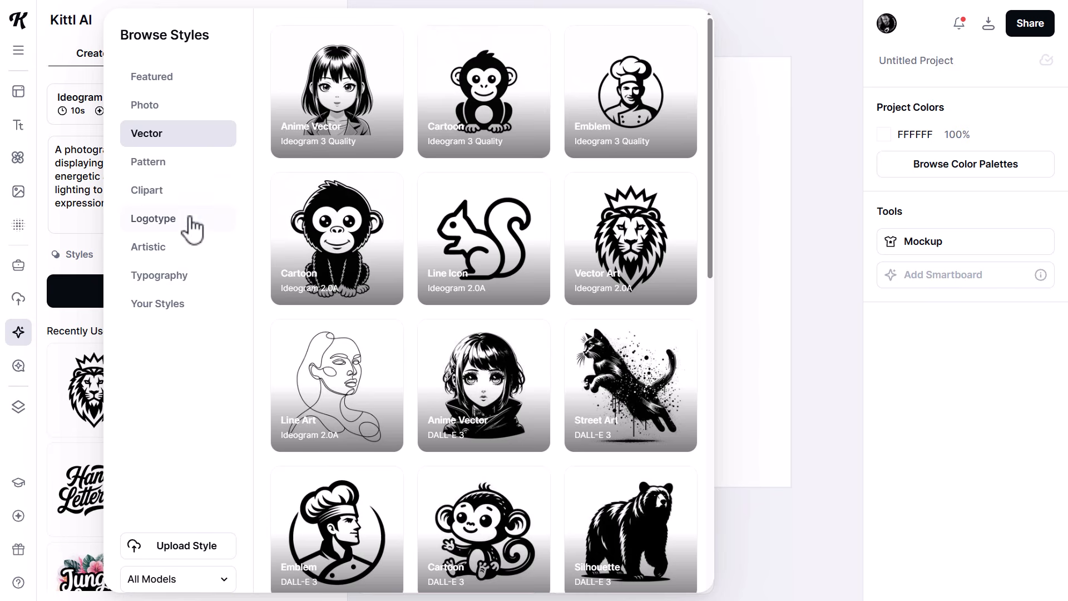
{"action": "left_click", "coordinate": [149, 162]}
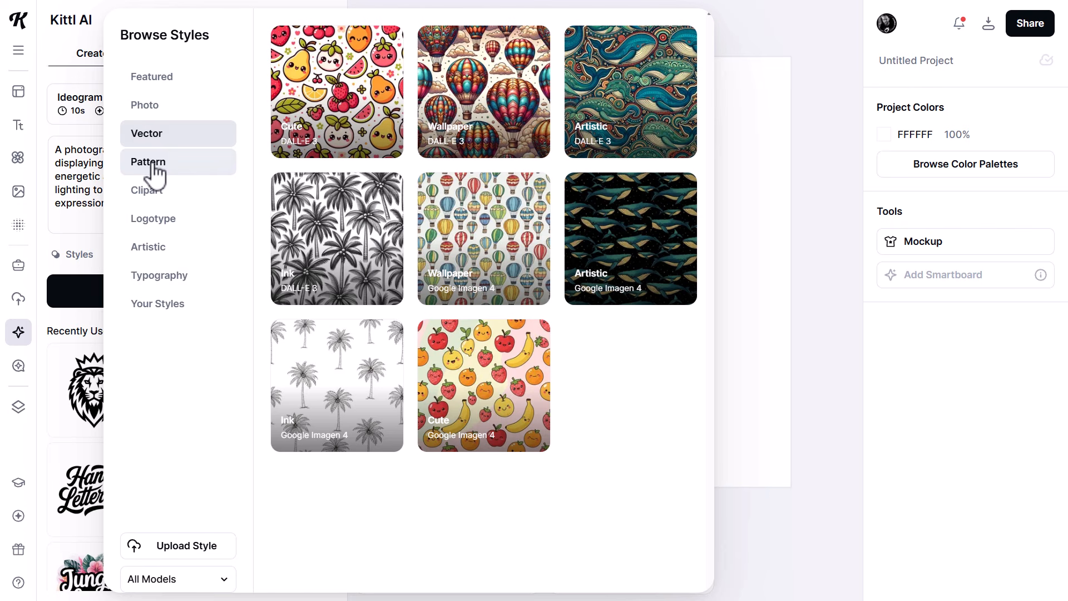
{"action": "left_click", "coordinate": [217, 581]}
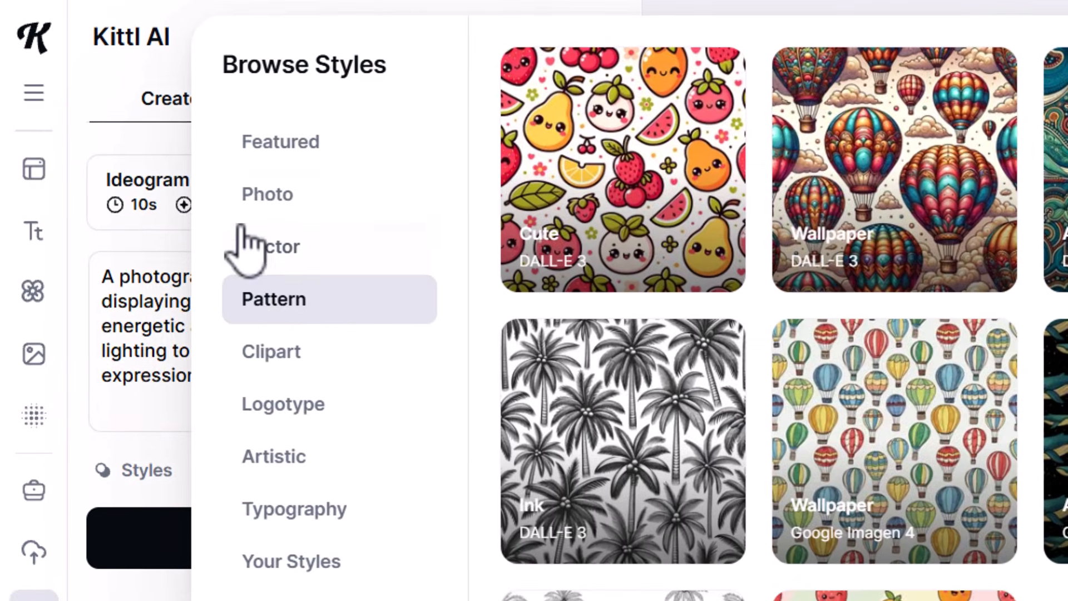
{"action": "left_click", "coordinate": [137, 108]}
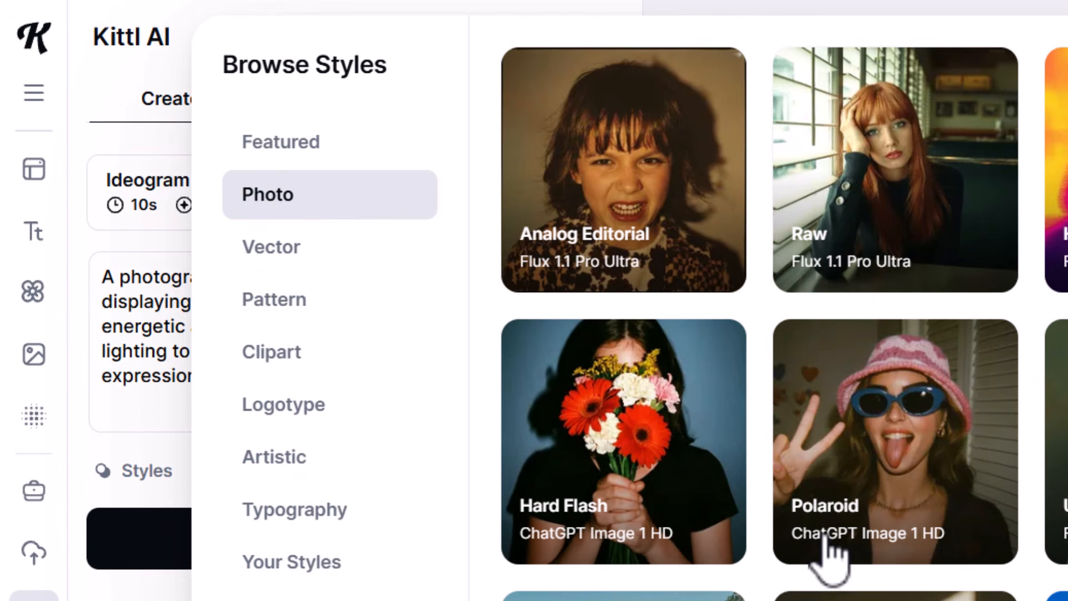
Apply the Polaroid photo style to the businessman prompt and set the image's aspect ratio to 16:9
{"action": "left_click", "coordinate": [955, 453]}
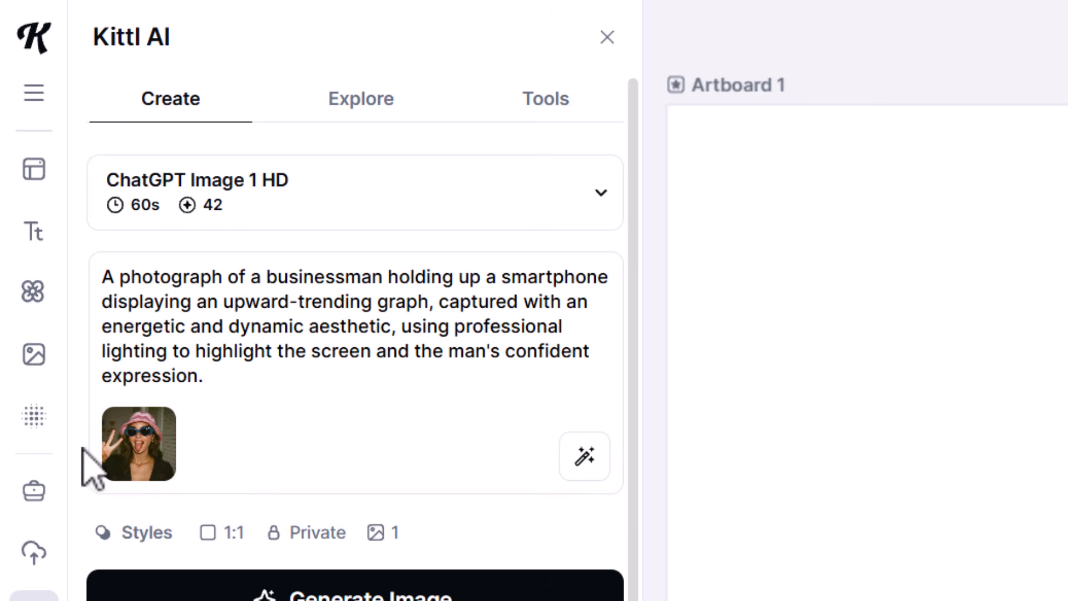
{"action": "scroll", "coordinate": [148, 467], "scroll_direction": "down", "scroll_amount": 3}
{"action": "left_click", "coordinate": [222, 332]}
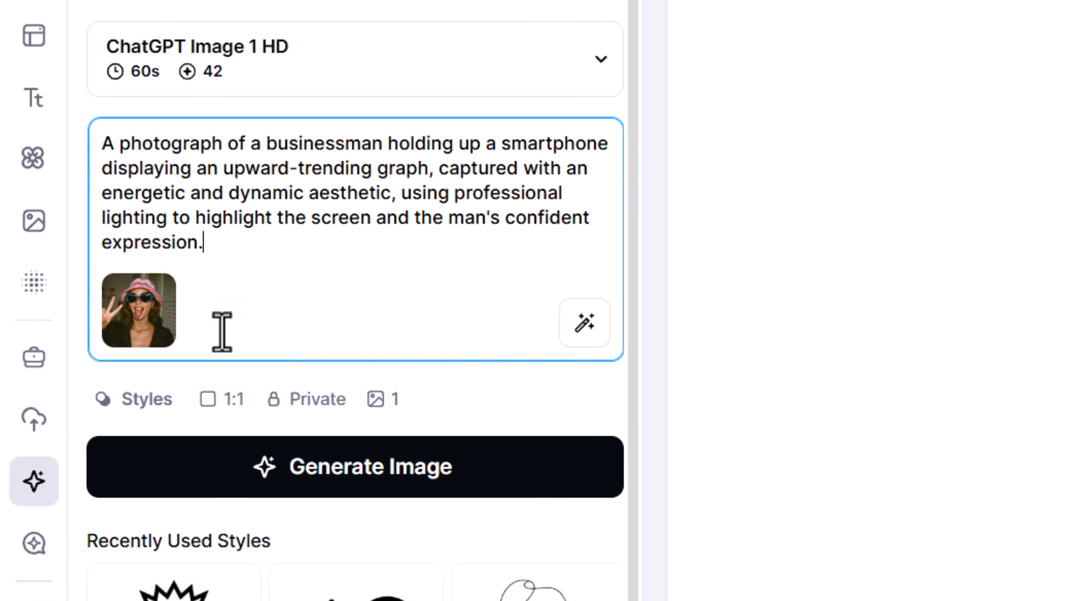
{"action": "left_click", "coordinate": [229, 398]}
{"action": "left_click", "coordinate": [252, 499]}
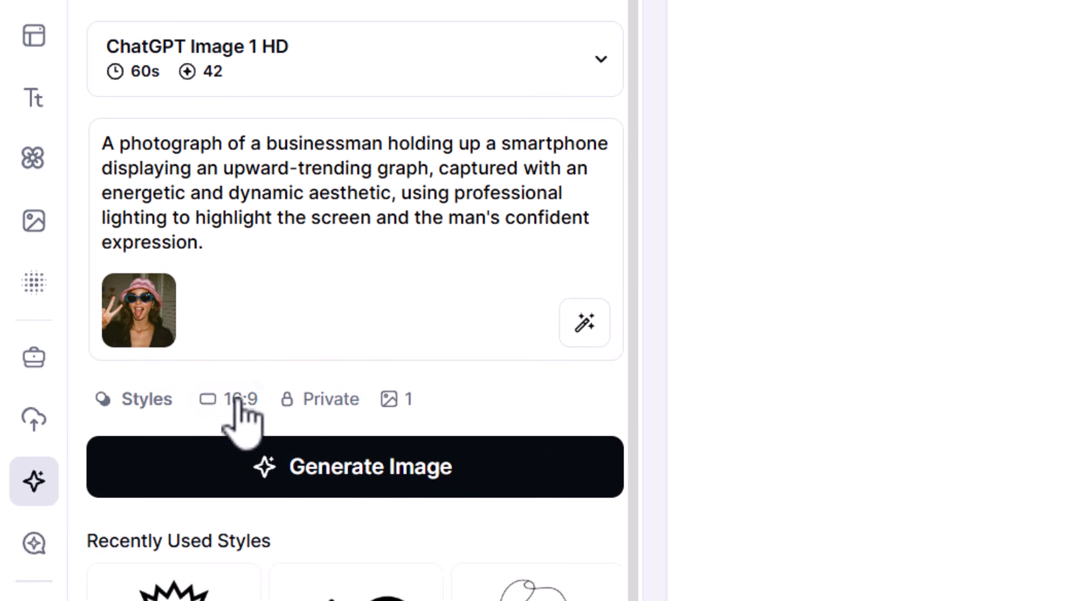
Set the output to 2 images and generate the businessman pictures
{"action": "left_click", "coordinate": [395, 399]}
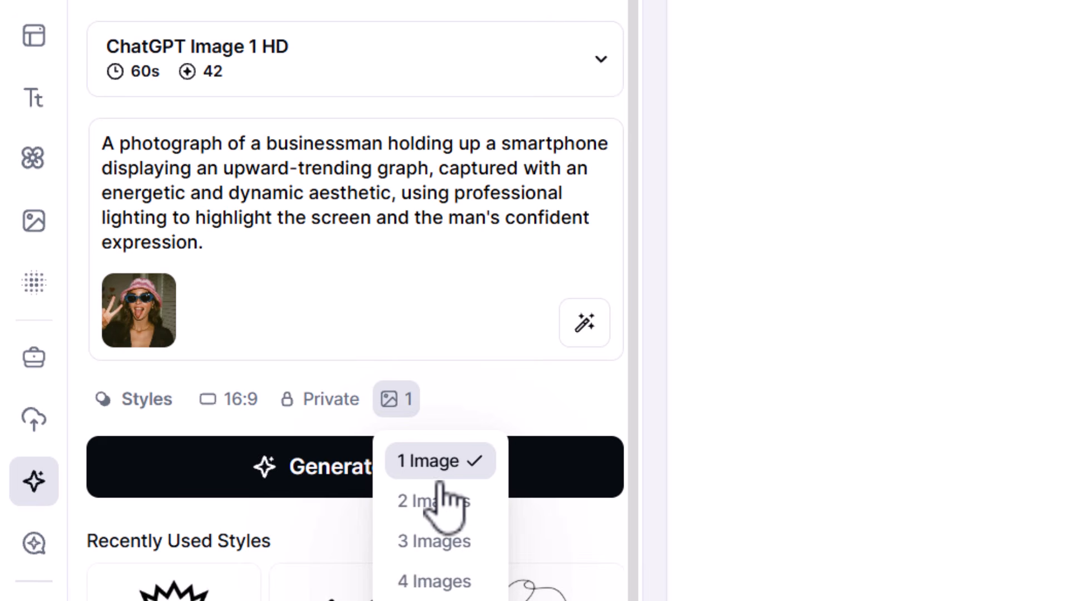
{"action": "left_click", "coordinate": [436, 500]}
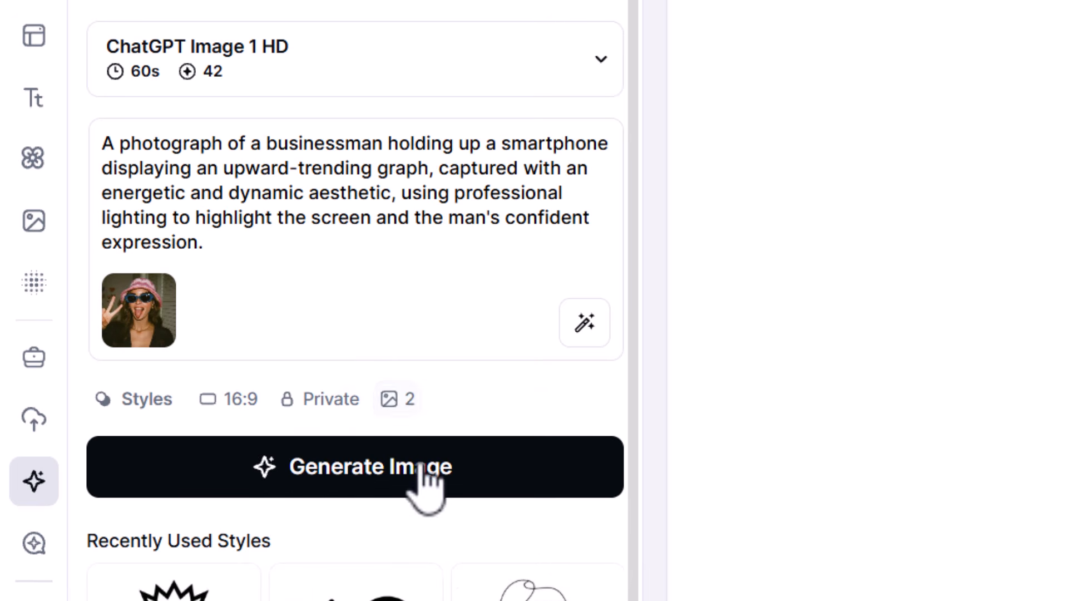
{"action": "left_click", "coordinate": [377, 474]}
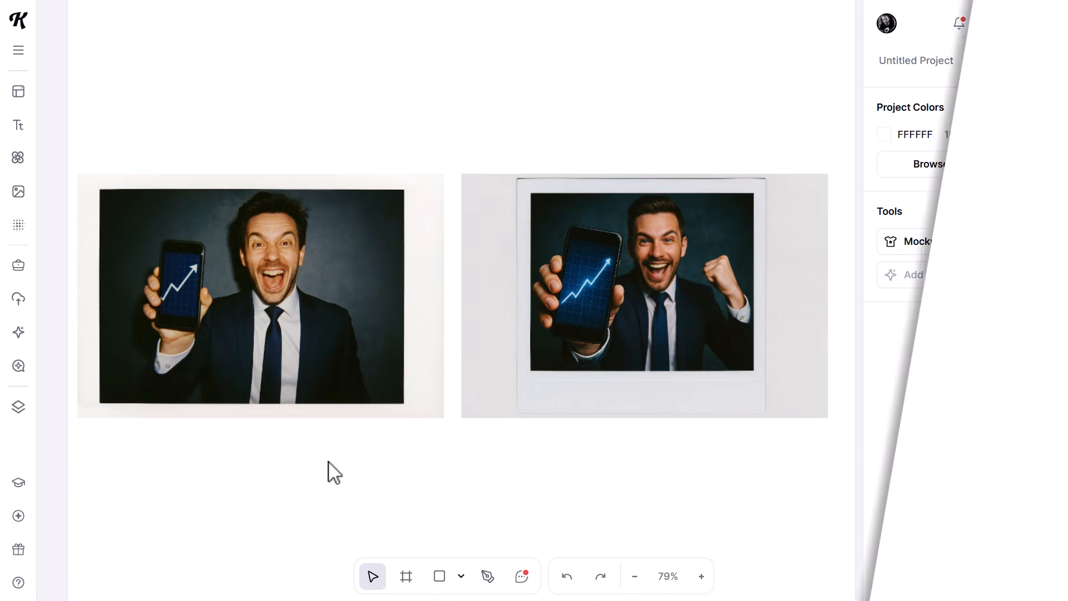
{"action": "left_click_drag", "start_coordinate": [330, 314], "coordinate": [466, 167]}
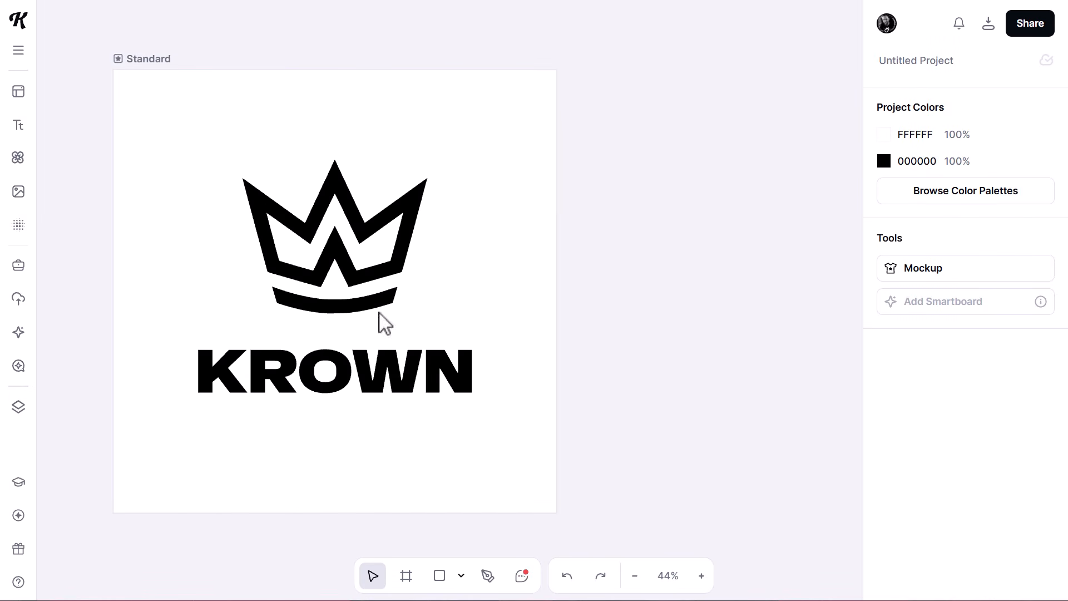
Add a Smartboard linked to the Standard artboard that holds the KROWN logo
{"action": "left_click", "coordinate": [142, 58]}
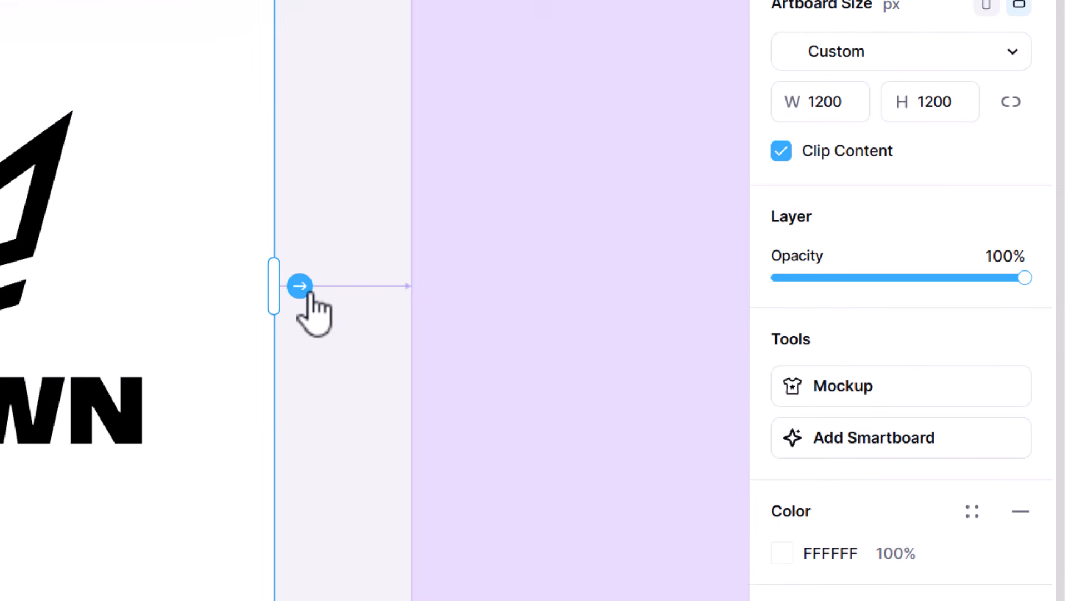
{"action": "left_click", "coordinate": [299, 286]}
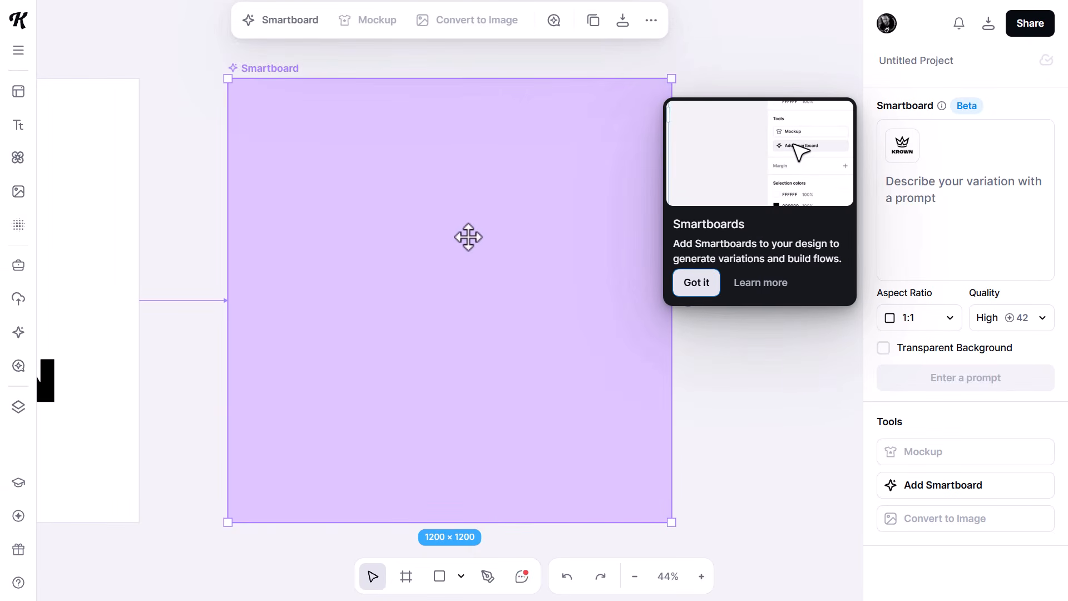
{"action": "scroll", "coordinate": [469, 237], "scroll_direction": "down", "scroll_amount": 3}
{"action": "scroll", "coordinate": [562, 214], "scroll_direction": "left", "scroll_amount": 3}
{"action": "left_click", "coordinate": [425, 216]}
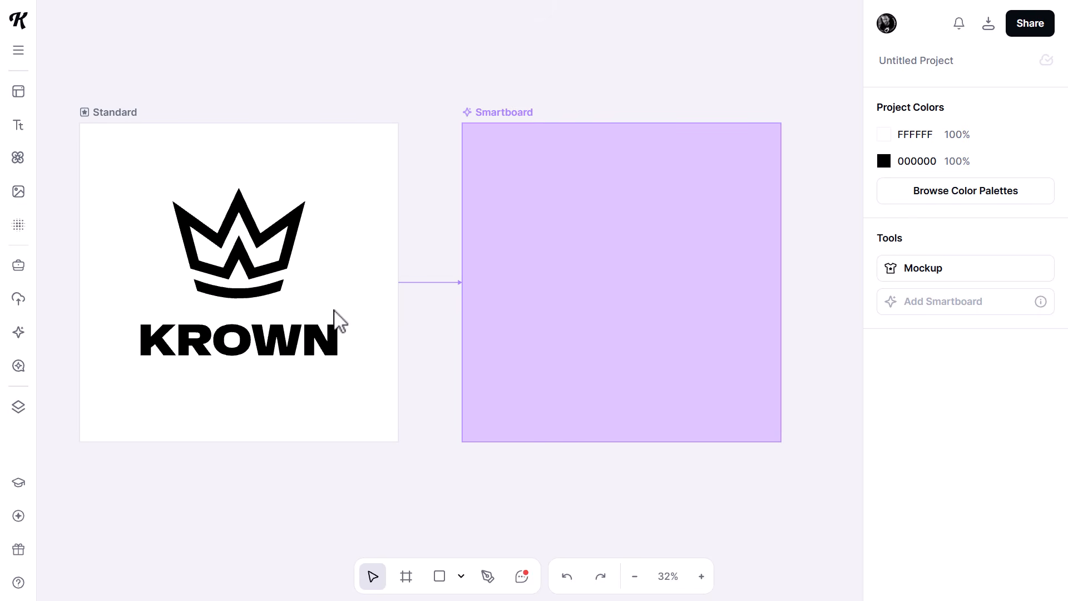
Generate the Smartboard with the prompt "Can you render this logo as a shiny dark metal color over very light white fabric"
{"action": "left_click", "coordinate": [644, 233]}
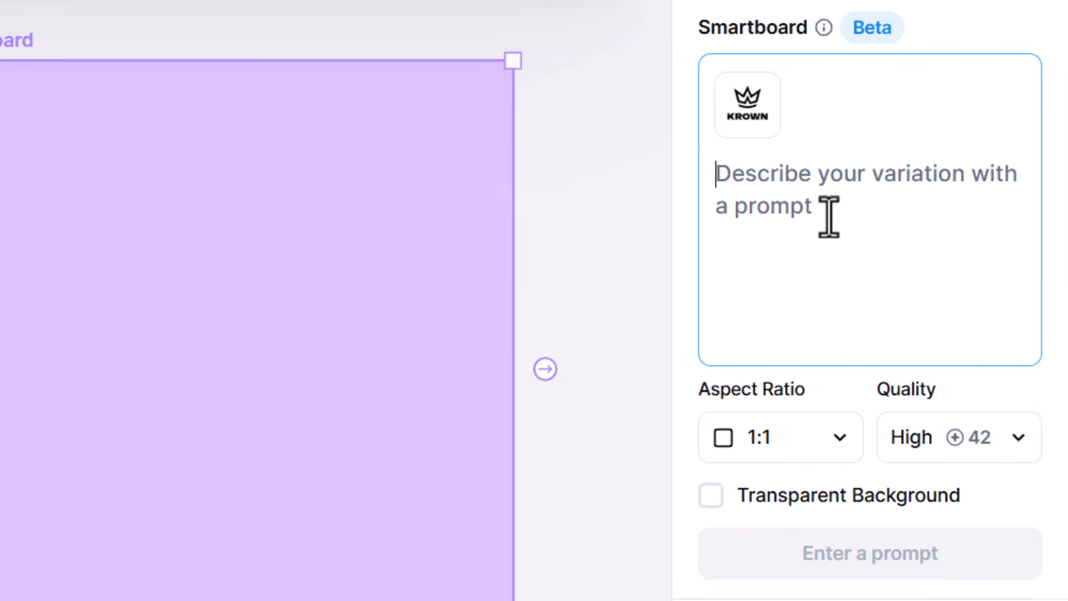
{"action": "type", "text": "Can you render this logo as a shiny dark metal color over very light white fabric"}
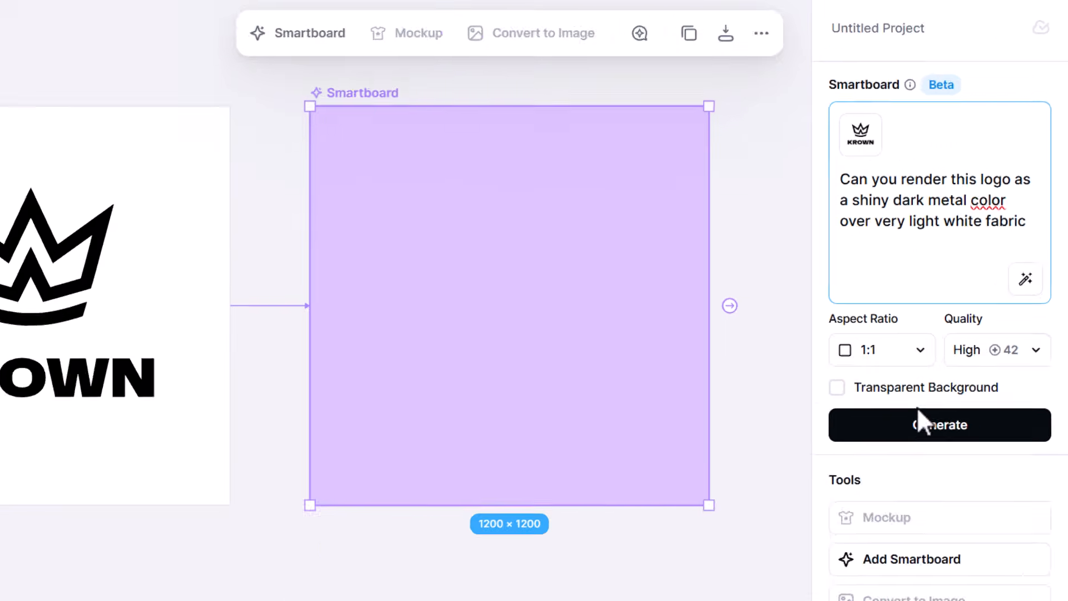
{"action": "left_click", "coordinate": [840, 552]}
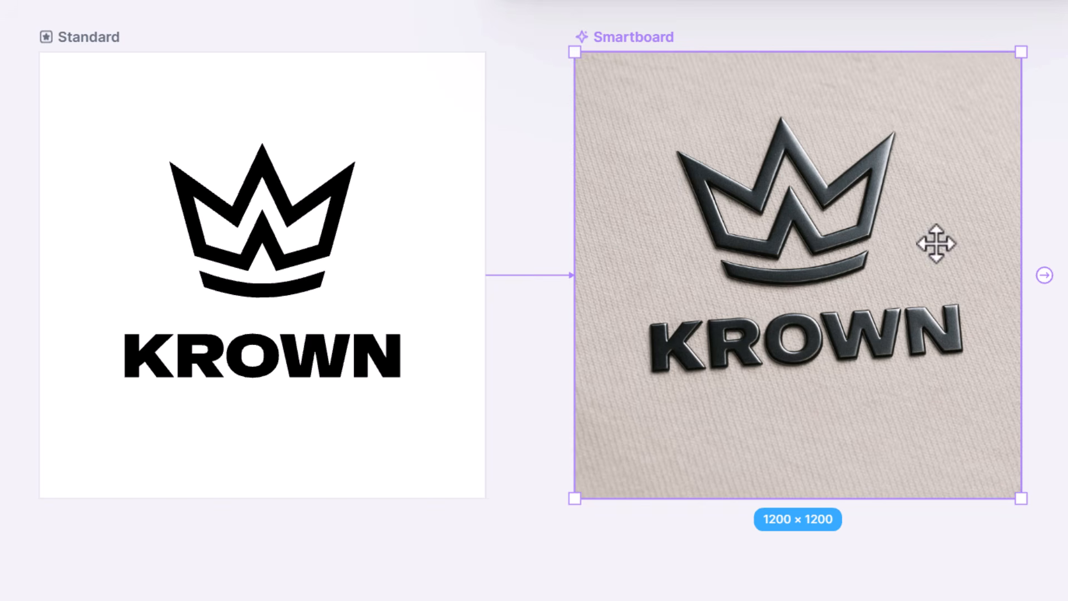
Generate a 2:3 Smartboard linked to the metallic logo with the prompt "pop this logo on a white shirt, same metallic effect"
{"action": "left_click", "coordinate": [1044, 275]}
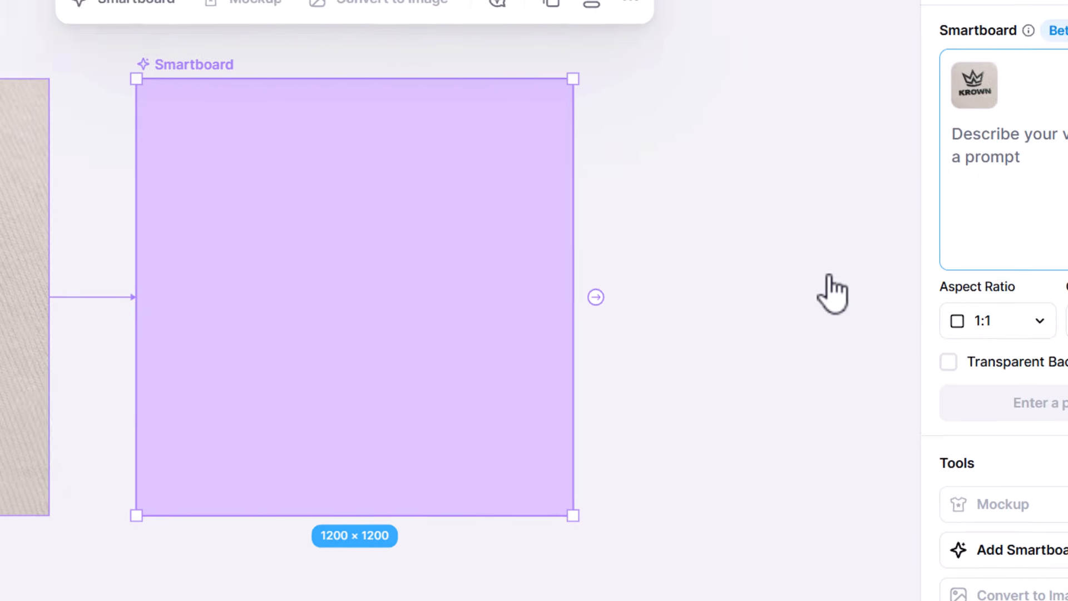
{"action": "type", "text": "pop this logo on a white shirt, same metallic effect"}
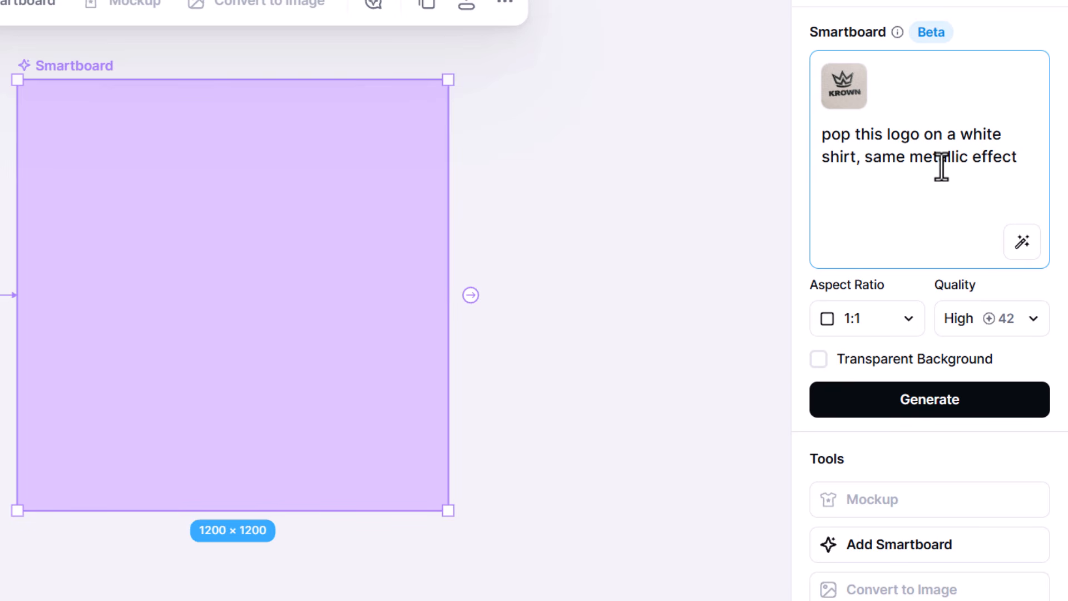
{"action": "left_click", "coordinate": [851, 321]}
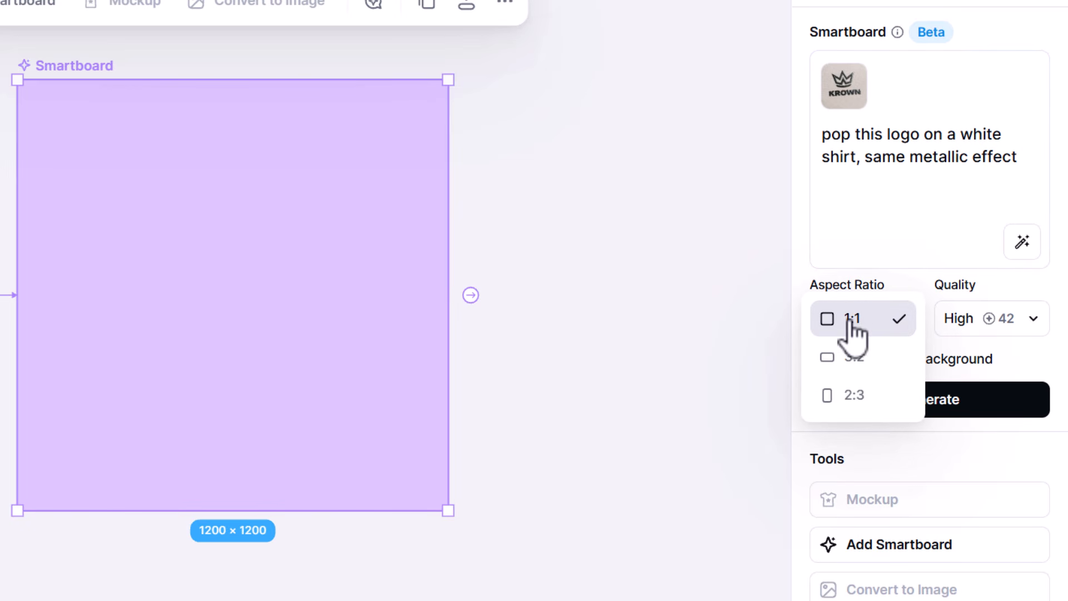
{"action": "left_click", "coordinate": [854, 395]}
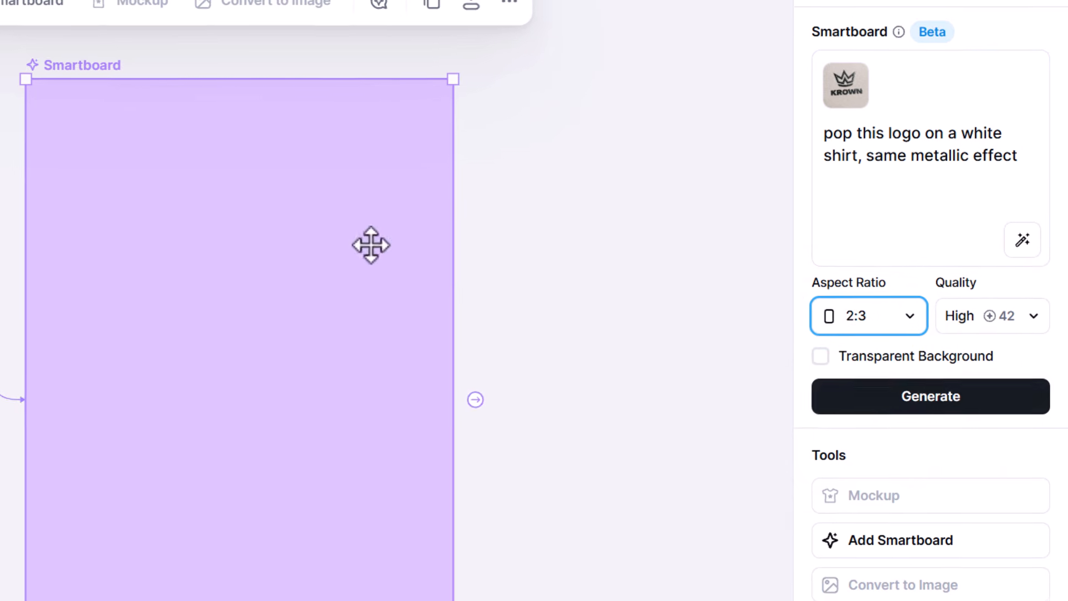
{"action": "left_click", "coordinate": [914, 410]}
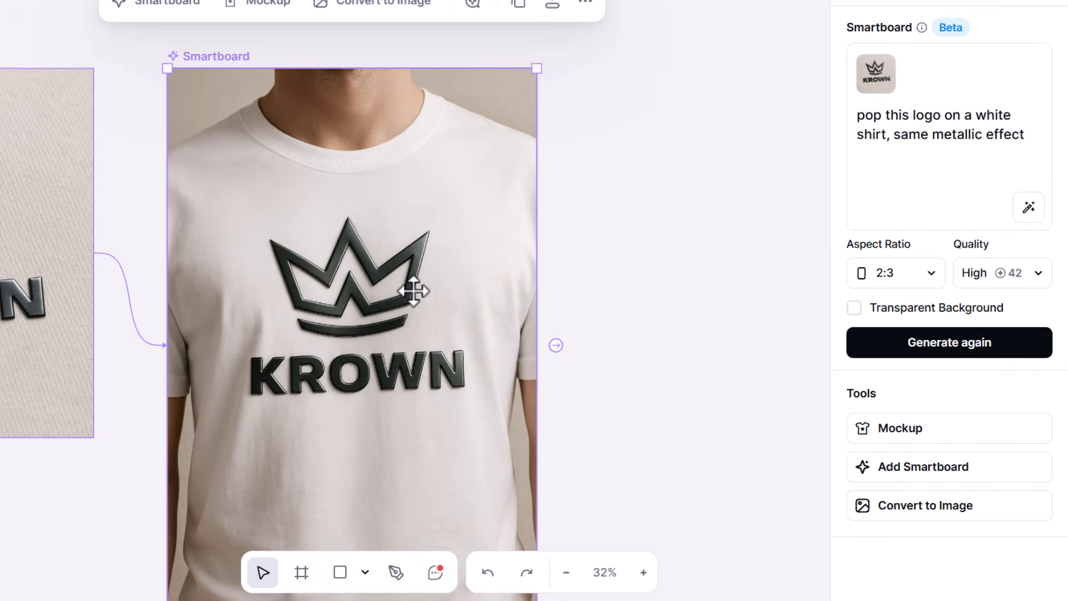
Change the logo text on the Standard artboard to CROWN and regenerate both linked Smartboards together
{"action": "scroll", "coordinate": [467, 289], "scroll_direction": "down", "scroll_amount": 2}
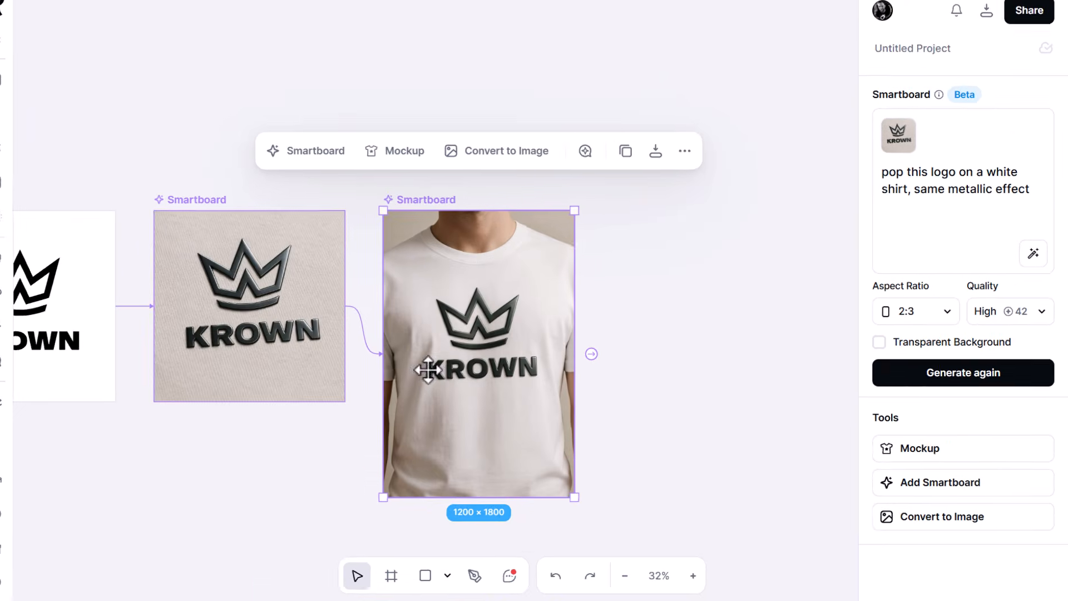
{"action": "left_click_drag", "start_coordinate": [151, 429], "coordinate": [325, 422]}
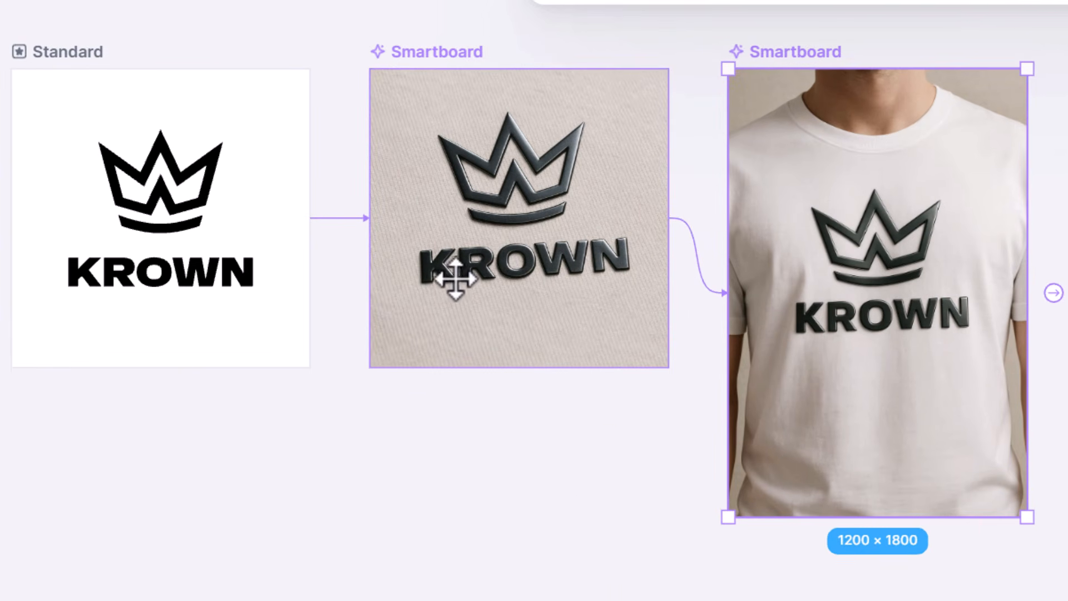
{"action": "left_click", "coordinate": [134, 271]}
{"action": "double_click", "coordinate": [95, 276]}
{"action": "left_click", "coordinate": [99, 274]}
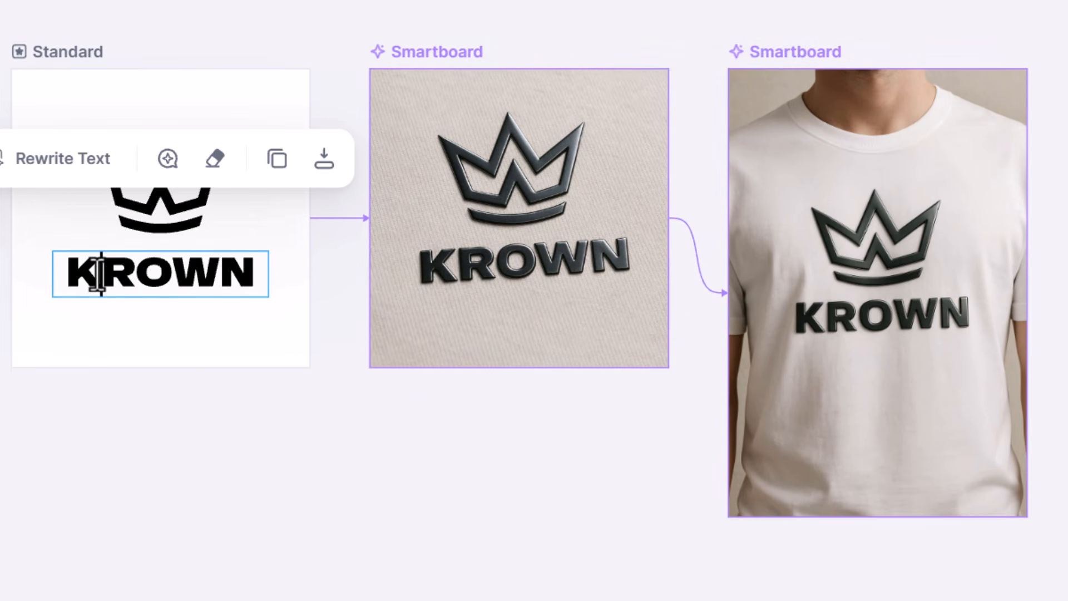
{"action": "left_click", "coordinate": [164, 380]}
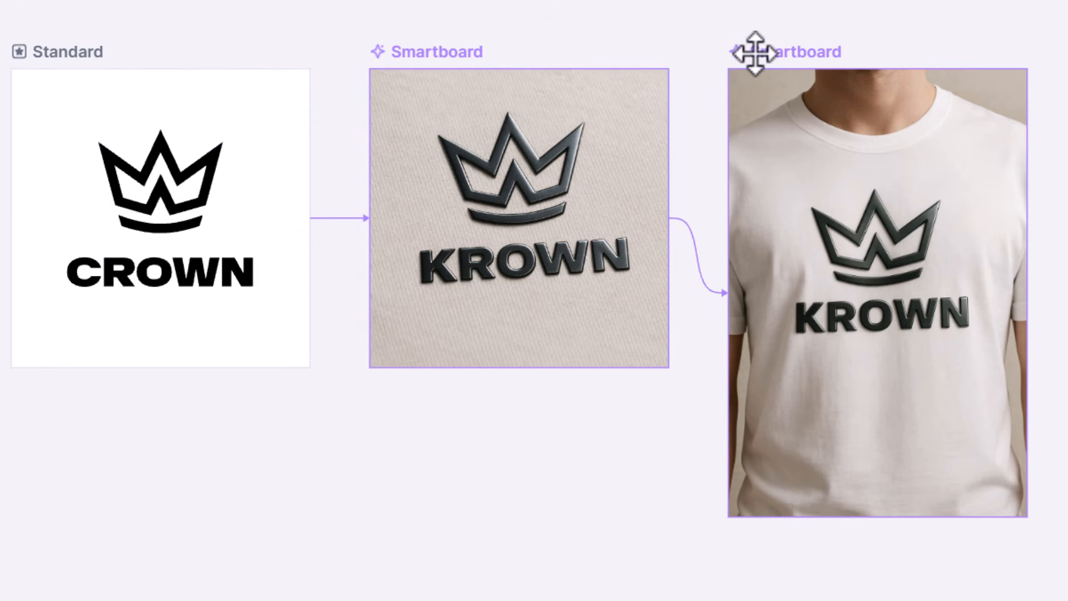
{"action": "left_click_drag", "start_coordinate": [755, 53], "coordinate": [436, 46]}
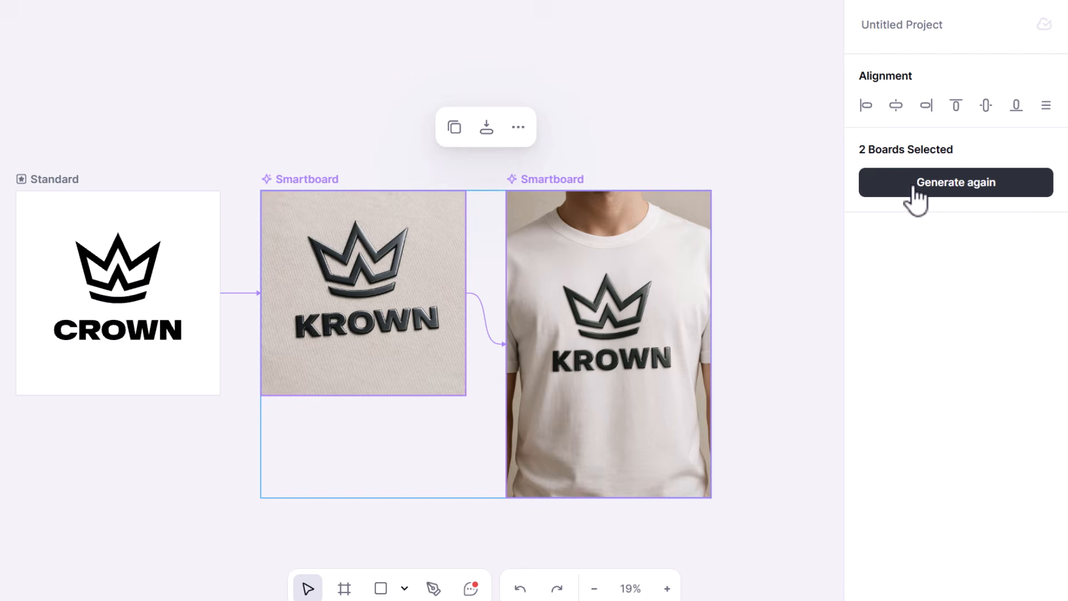
{"action": "left_click", "coordinate": [912, 186]}
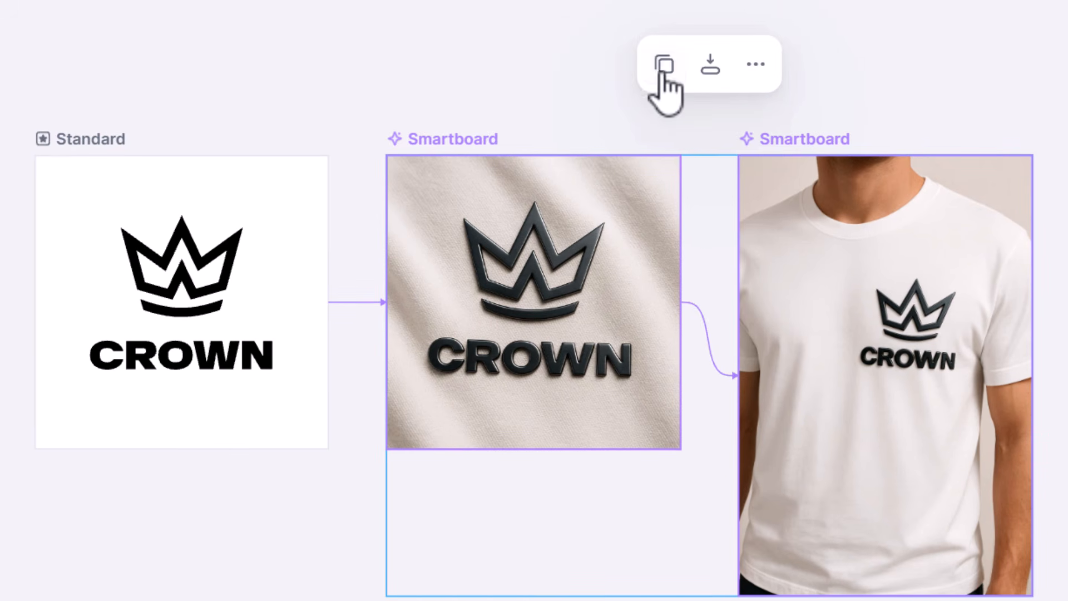
Duplicate the fabric and shirt Smartboards and arrange the copies in a row beneath the originals
{"action": "left_click", "coordinate": [663, 69]}
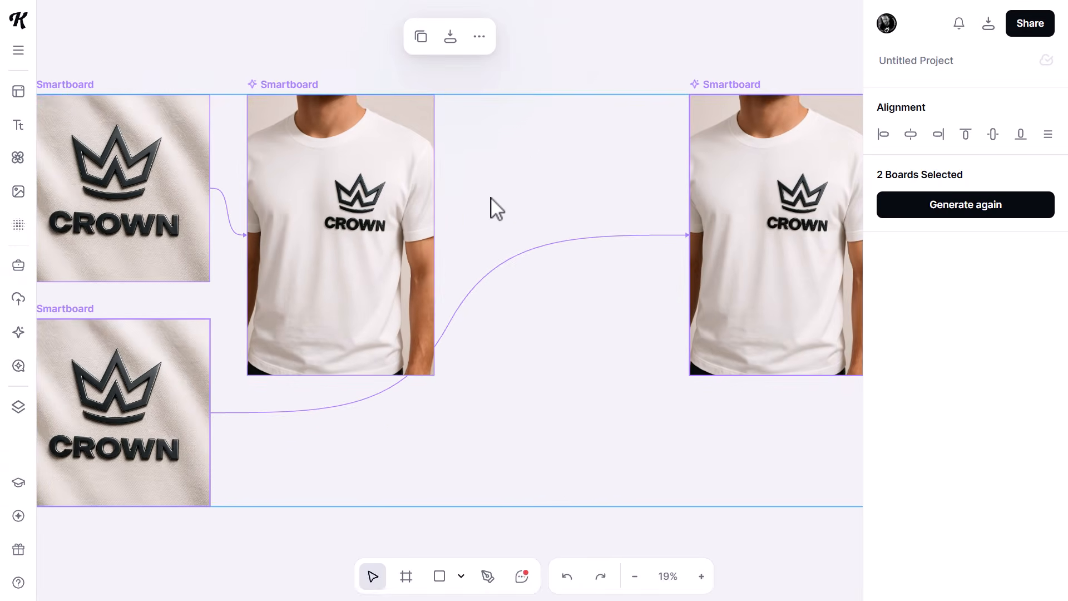
{"action": "scroll", "coordinate": [677, 175], "scroll_direction": "down", "scroll_amount": 3}
{"action": "left_click_drag", "start_coordinate": [899, 119], "coordinate": [952, 225]}
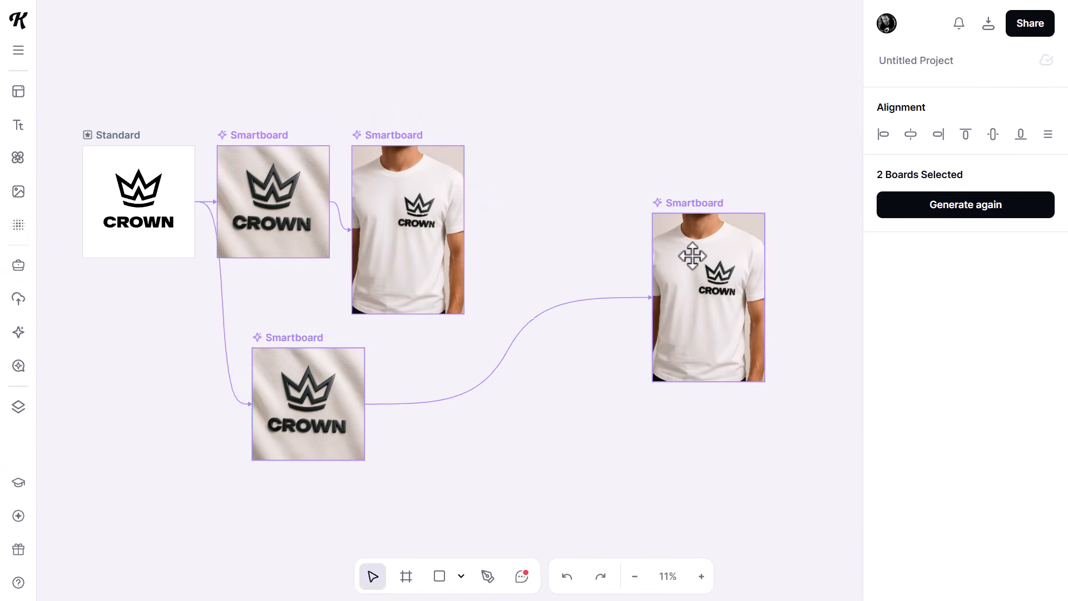
{"action": "left_click_drag", "start_coordinate": [692, 256], "coordinate": [658, 250]}
{"action": "left_click", "coordinate": [606, 303]}
{"action": "left_click_drag", "start_coordinate": [636, 327], "coordinate": [369, 460]}
Replace "dark" with "purple" in the duplicated fabric Smartboard's prompt and regenerate the copied boards
{"action": "left_click", "coordinate": [301, 379]}
{"action": "double_click", "coordinate": [945, 199]}
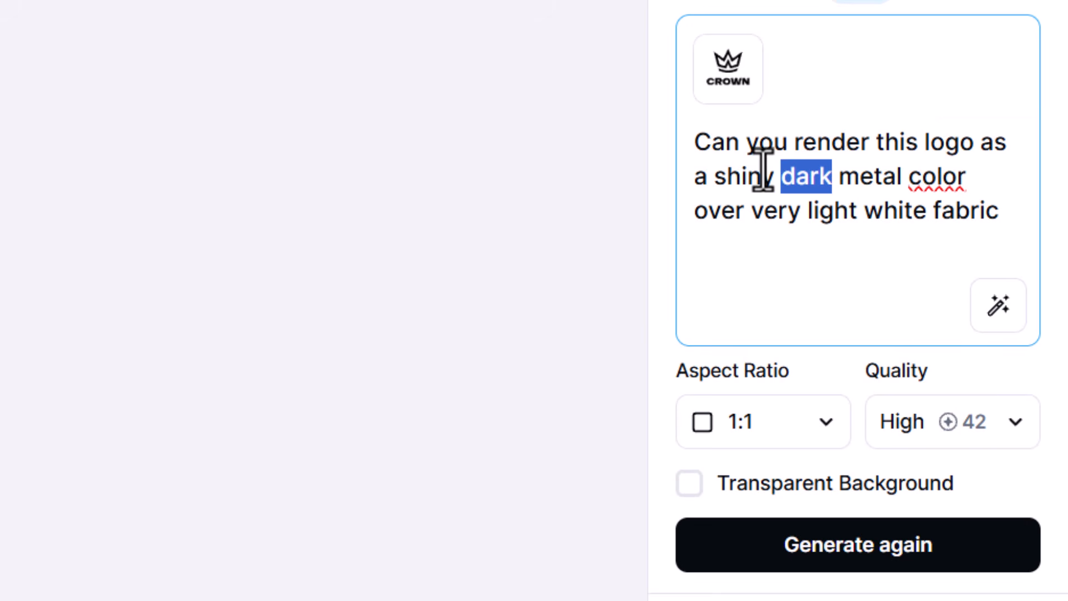
{"action": "type", "text": "purple"}
{"action": "left_click_drag", "start_coordinate": [779, 174], "coordinate": [1001, 189]}
{"action": "key", "text": "Right"}
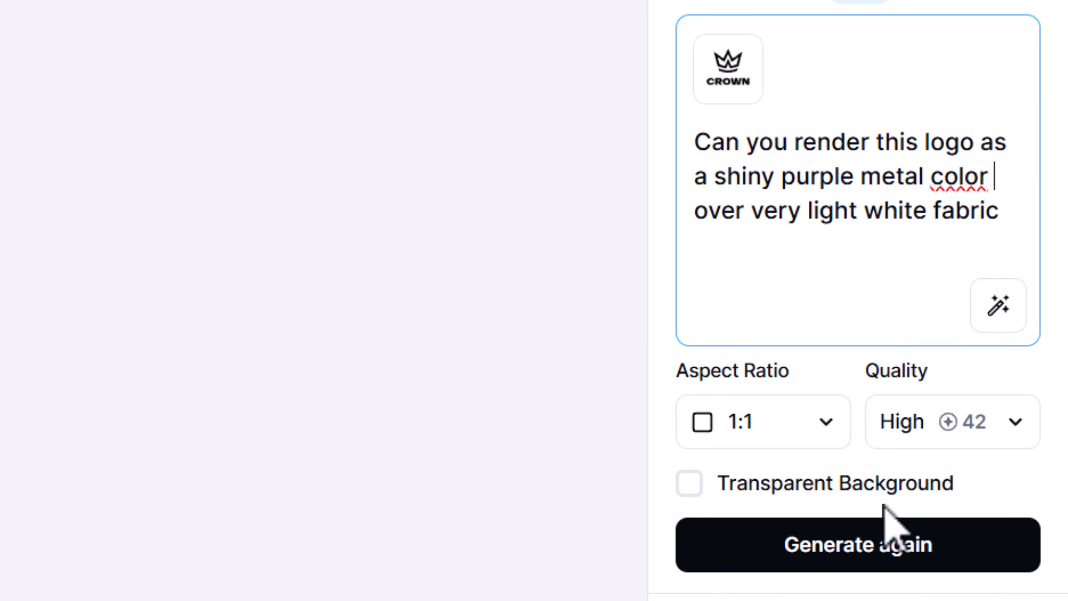
{"action": "left_click", "coordinate": [884, 537]}
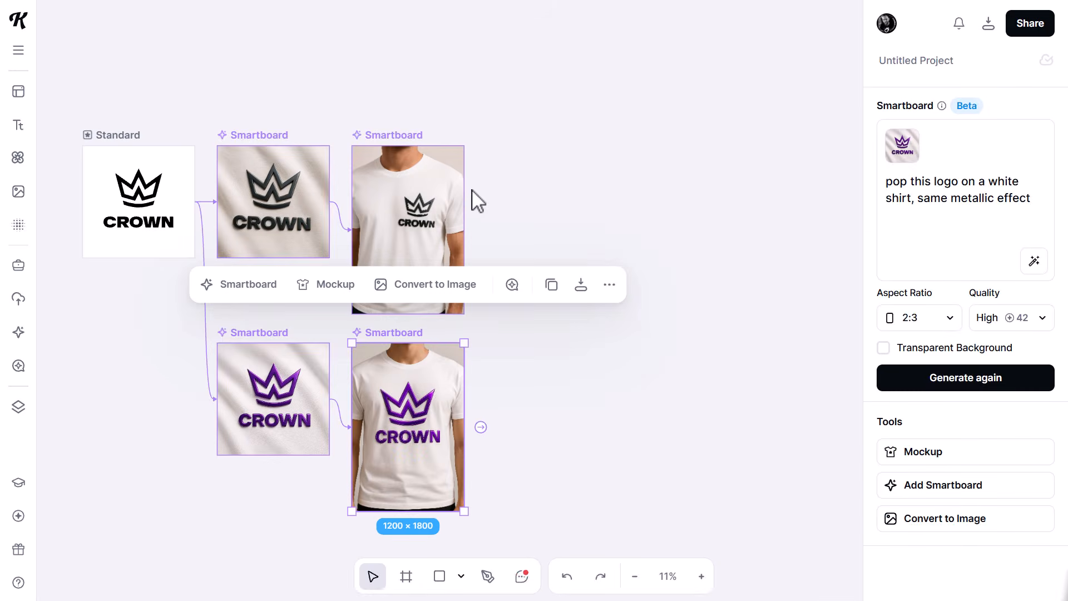
Duplicate the Standard artboard together with all four of its Smartboards
{"action": "scroll", "coordinate": [471, 194], "scroll_direction": "up", "scroll_amount": 2}
{"action": "left_click_drag", "start_coordinate": [490, 190], "coordinate": [645, 127]}
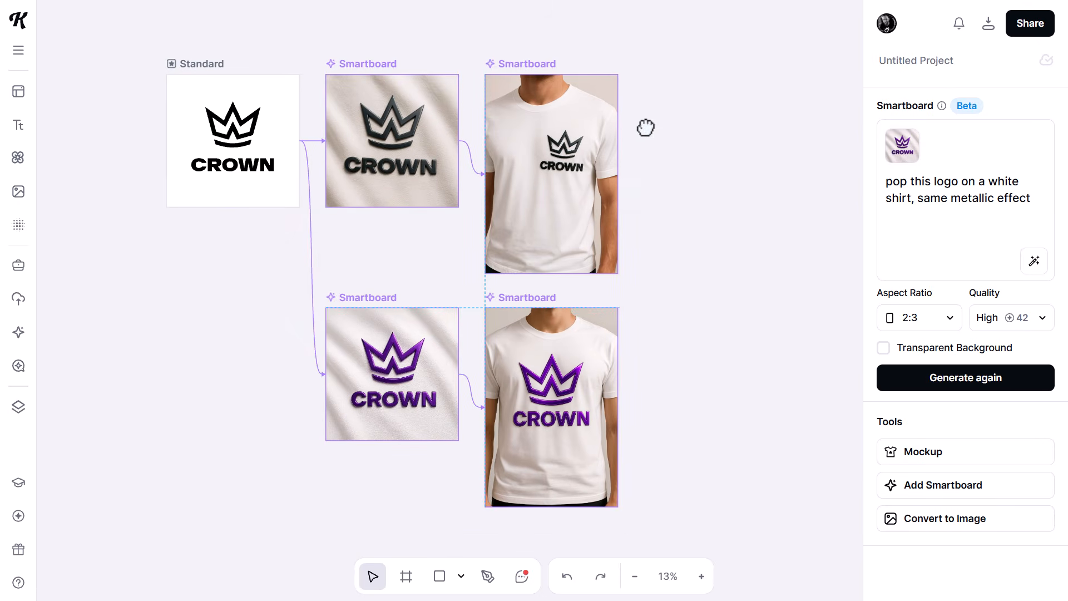
{"action": "left_click", "coordinate": [653, 185]}
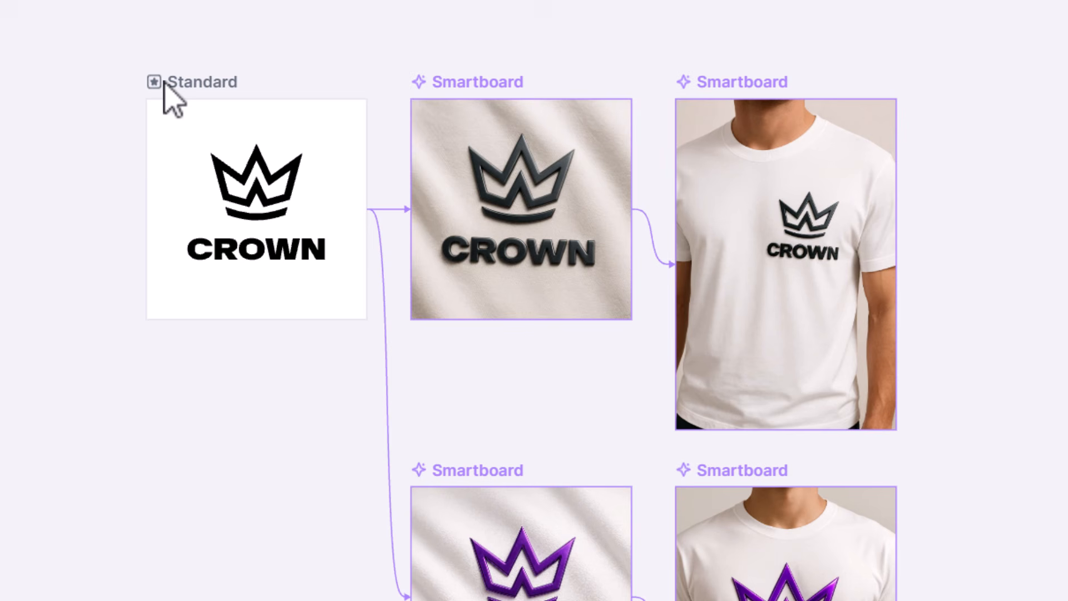
{"action": "left_click", "coordinate": [191, 64]}
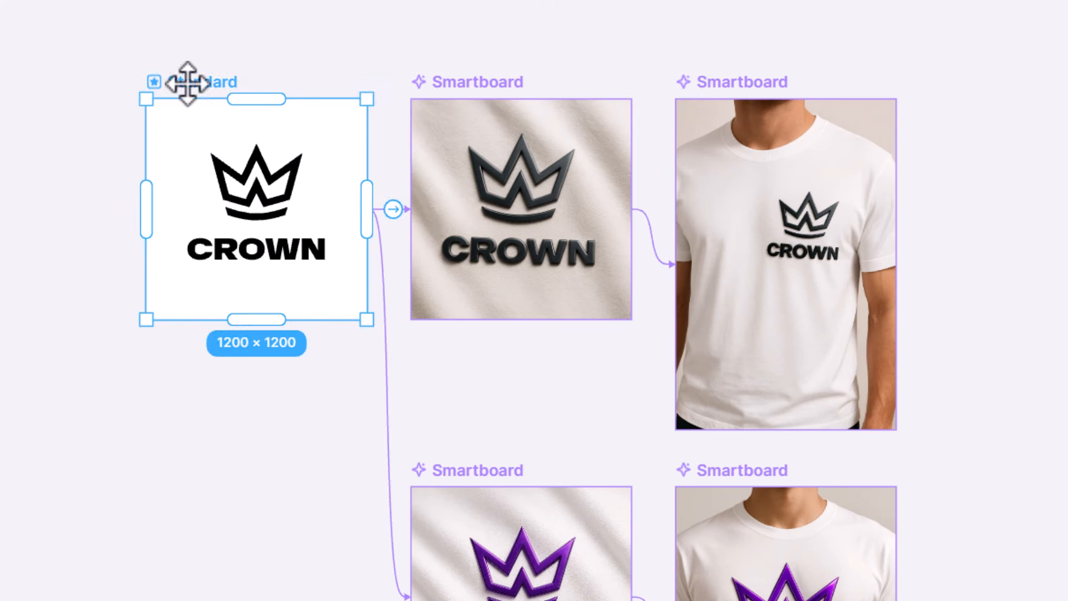
{"action": "left_click", "coordinate": [731, 82], "text": "shift"}
{"action": "left_click", "coordinate": [732, 467], "text": "shift"}
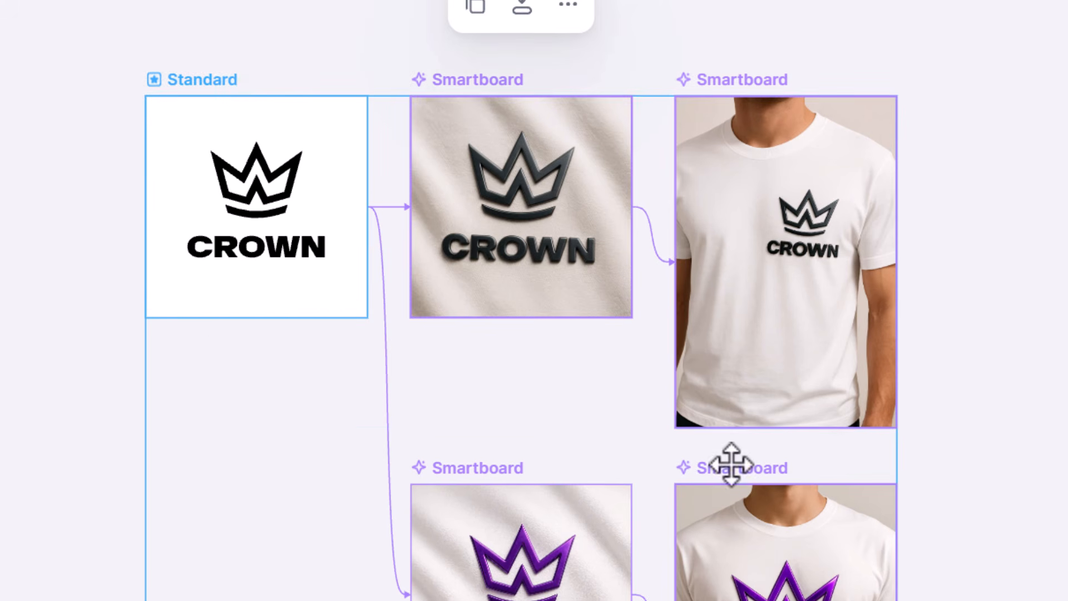
{"action": "left_click", "coordinate": [499, 470], "text": "shift"}
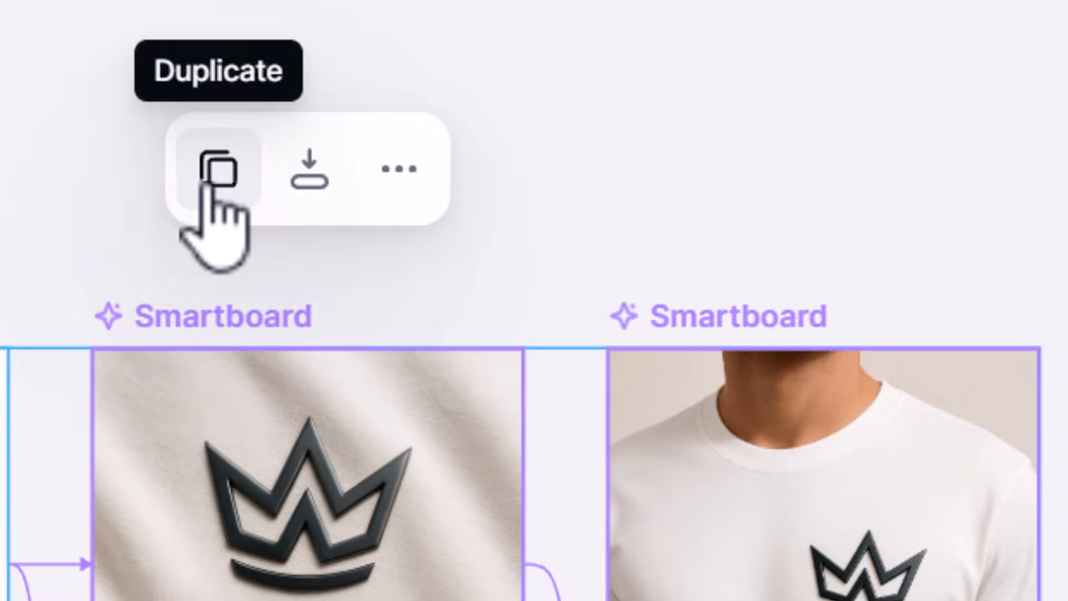
{"action": "left_click", "coordinate": [215, 172]}
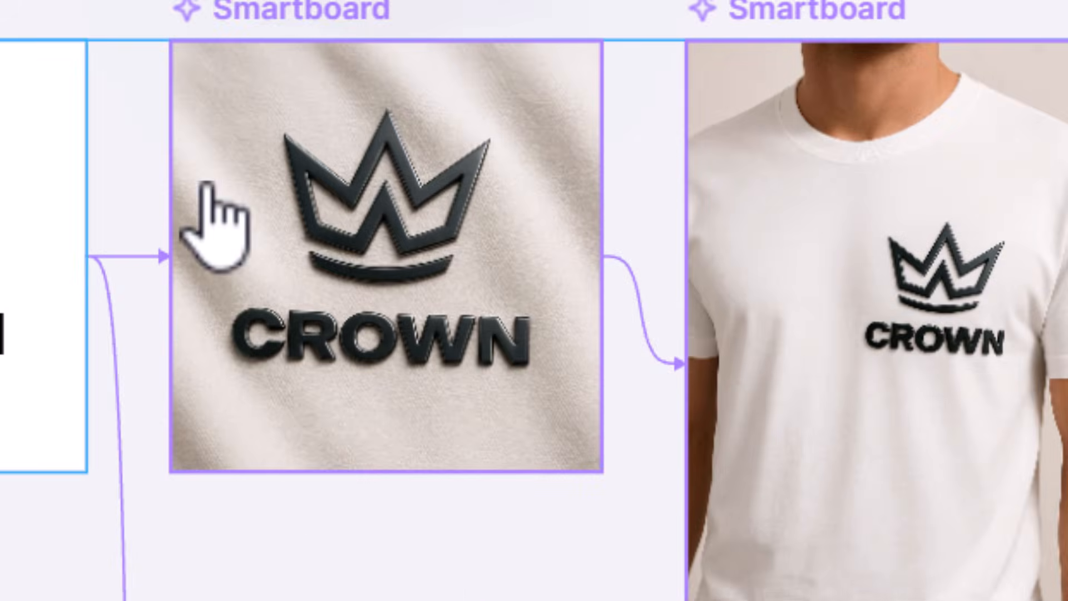
Change the logo text on the duplicated Standard 1 artboard to KING and regenerate its four linked Smartboards together
{"action": "double_click", "coordinate": [358, 417]}
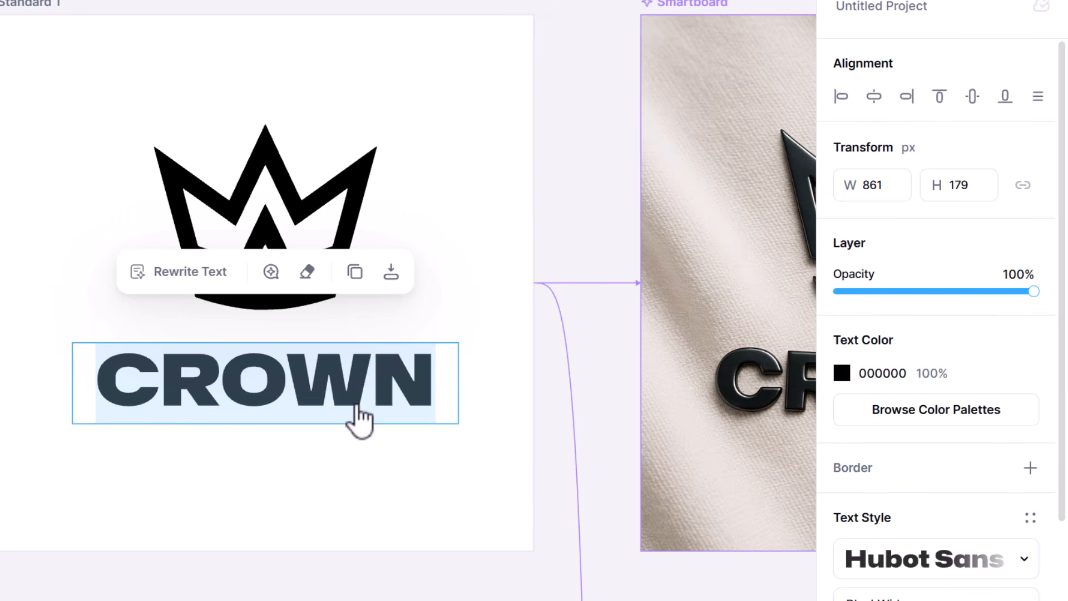
{"action": "type", "text": "KING"}
{"action": "left_click", "coordinate": [252, 513]}
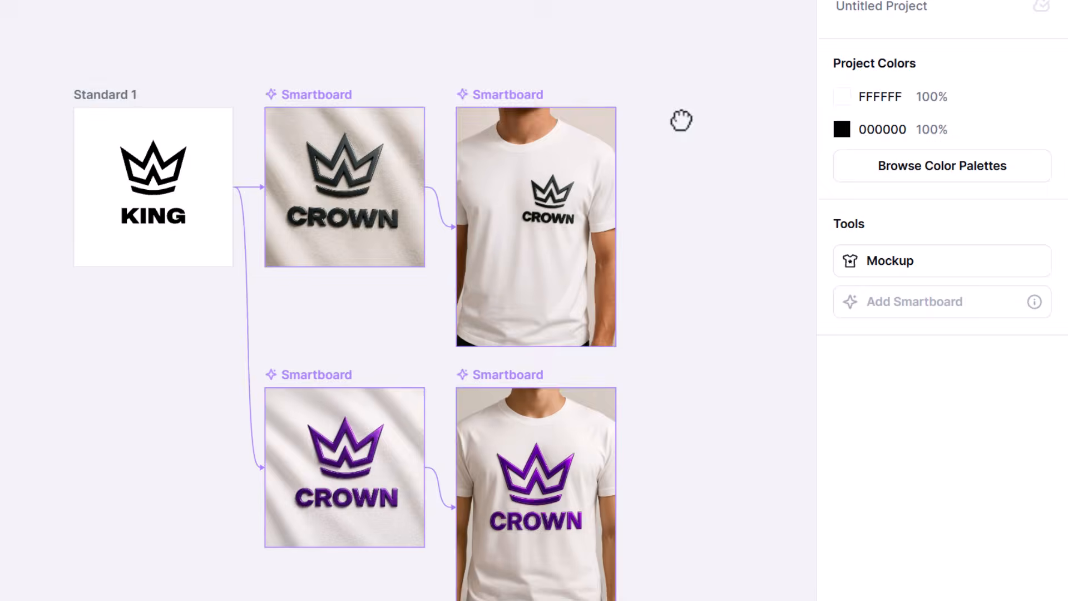
{"action": "left_click_drag", "start_coordinate": [680, 119], "coordinate": [675, 55]}
{"action": "left_click_drag", "start_coordinate": [659, 2], "coordinate": [217, 578]}
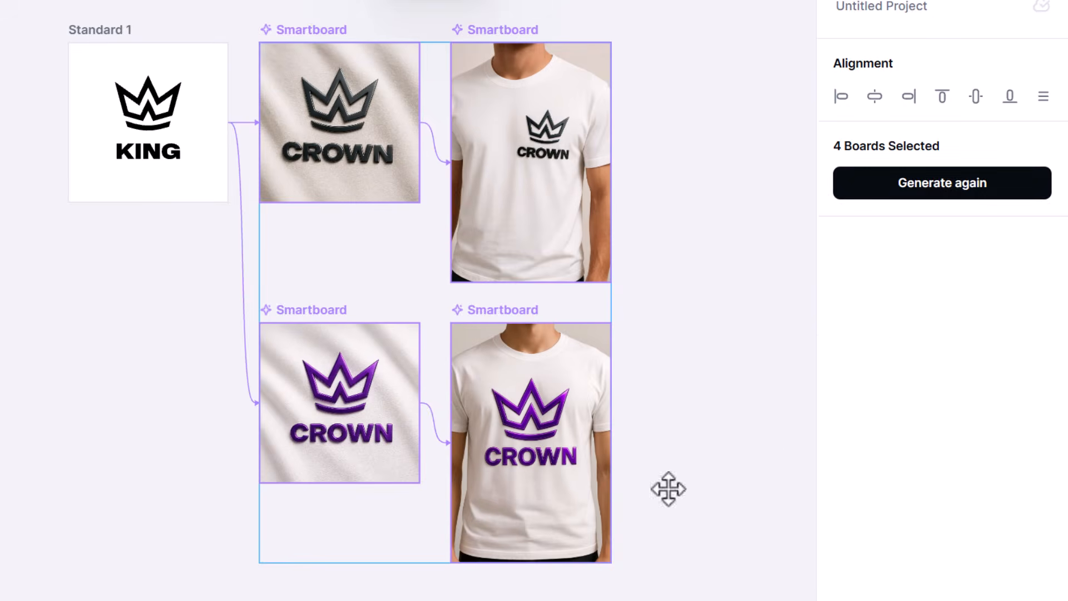
{"action": "left_click", "coordinate": [942, 192]}
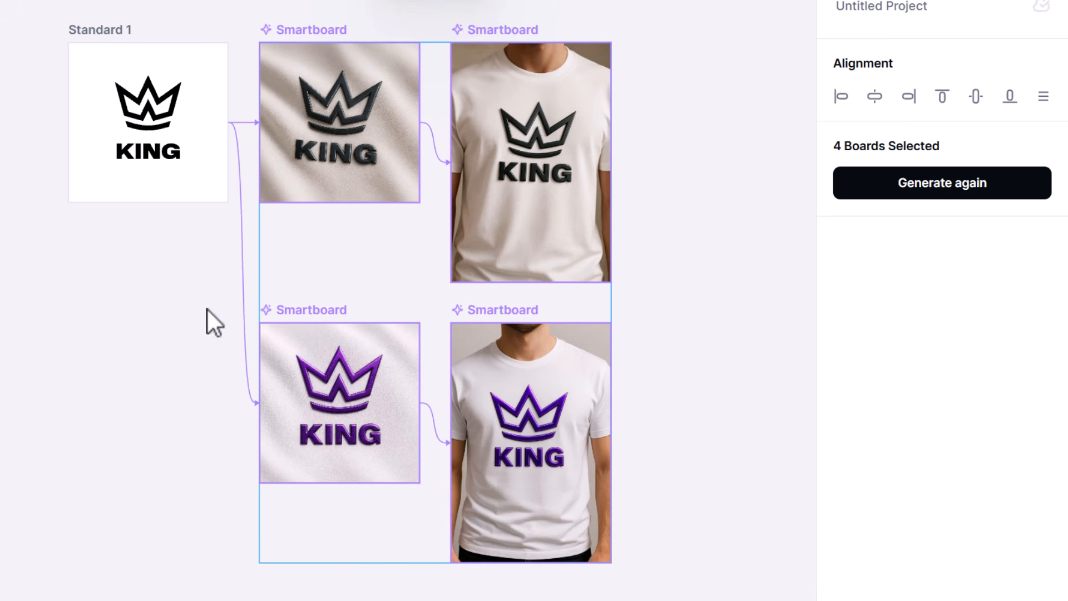
{"action": "scroll", "coordinate": [417, 289], "scroll_direction": "down", "scroll_amount": 4}
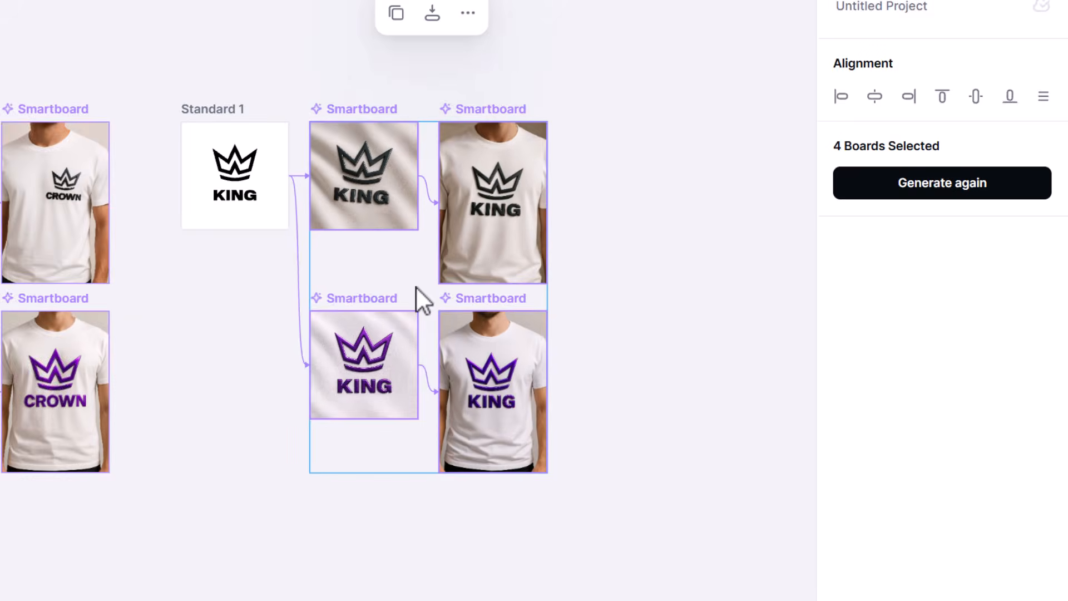
{"action": "left_click_drag", "start_coordinate": [262, 309], "coordinate": [378, 256]}
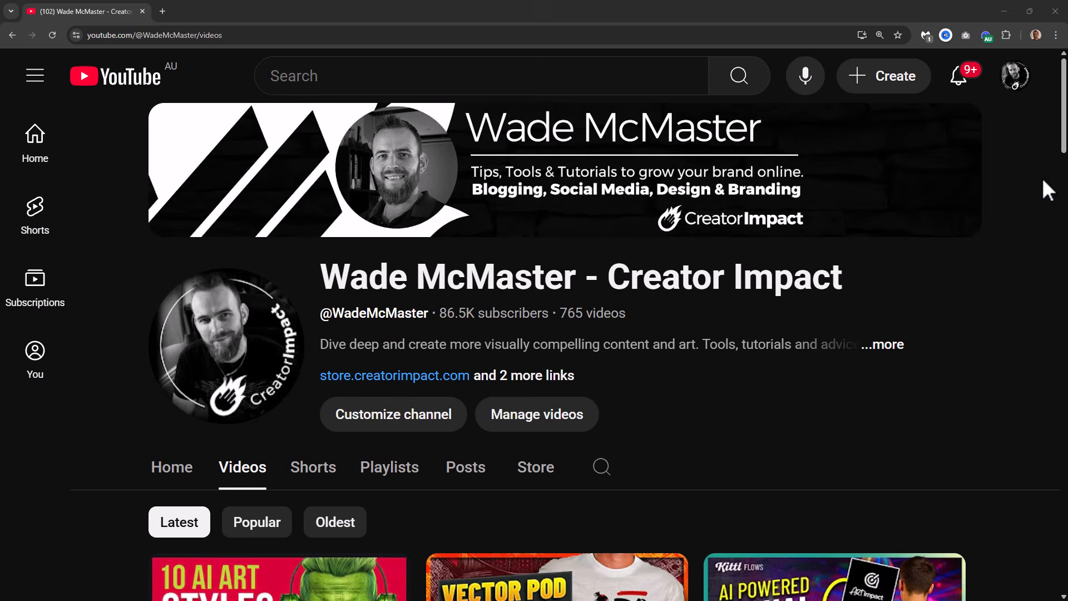
{"action": "scroll", "coordinate": [1041, 180], "scroll_direction": "down", "scroll_amount": 5}
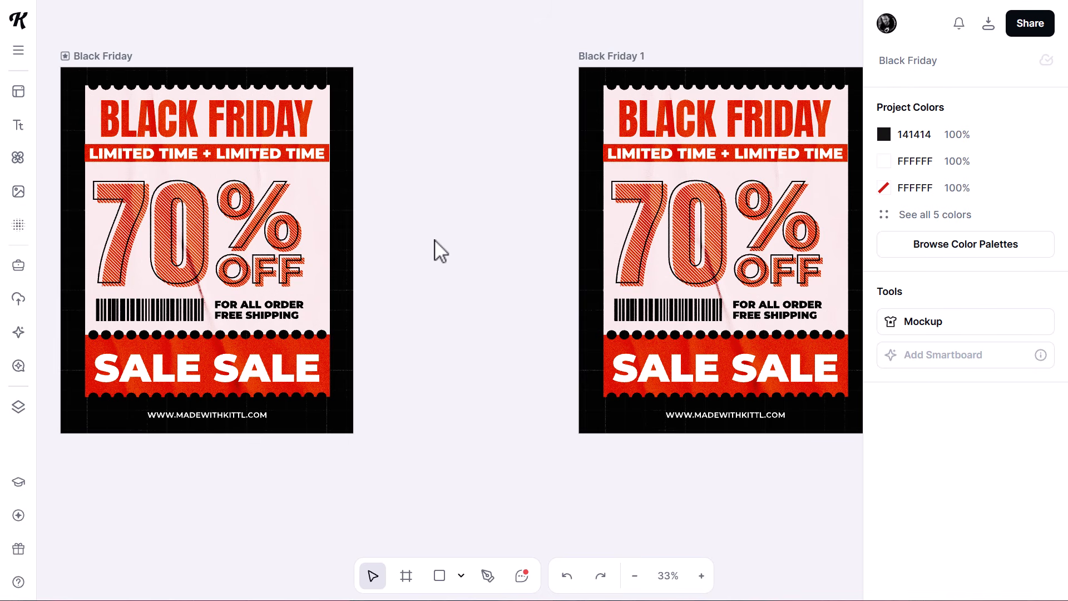
Examine the Black Friday poster at different zoom levels and pan across its 70% OFF lettering
{"action": "scroll", "coordinate": [440, 250], "scroll_direction": "down", "scroll_amount": 3}
{"action": "scroll", "coordinate": [439, 250], "scroll_direction": "up", "scroll_amount": 3}
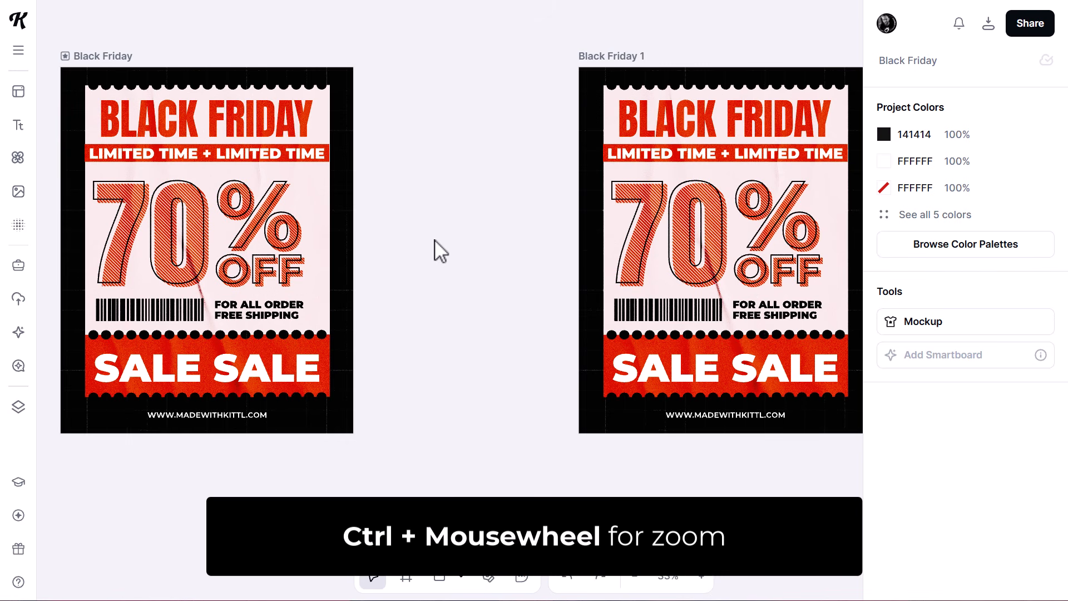
{"action": "scroll", "coordinate": [439, 251], "scroll_direction": "down", "scroll_amount": 10}
{"action": "scroll", "coordinate": [439, 252], "scroll_direction": "up", "scroll_amount": 10}
{"action": "scroll", "coordinate": [439, 251], "scroll_direction": "down", "scroll_amount": 10}
{"action": "scroll", "coordinate": [434, 240], "scroll_direction": "up", "scroll_amount": 10}
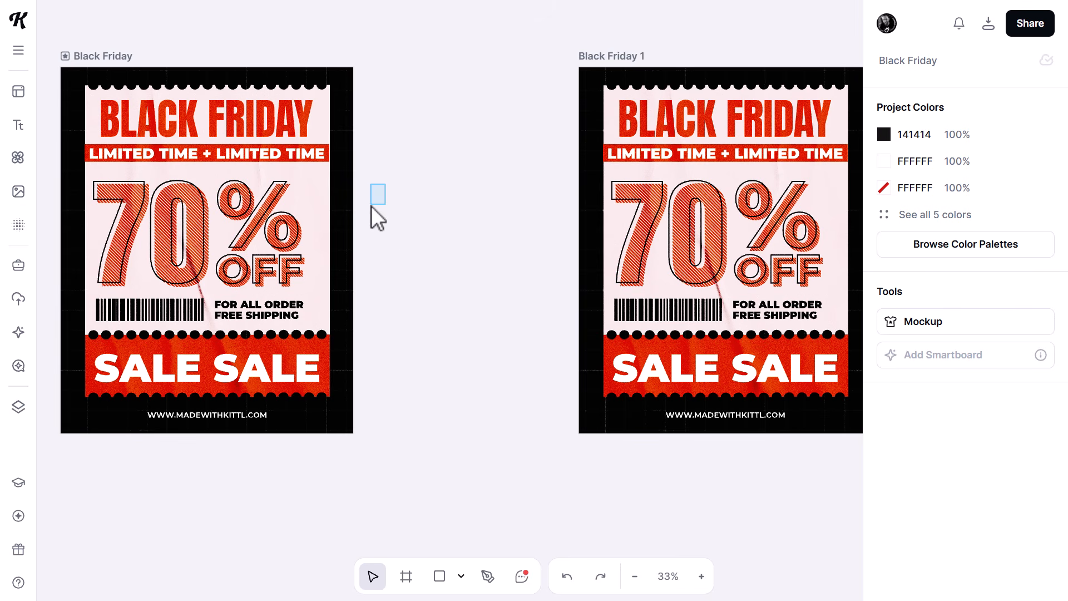
{"action": "key", "text": "space"}
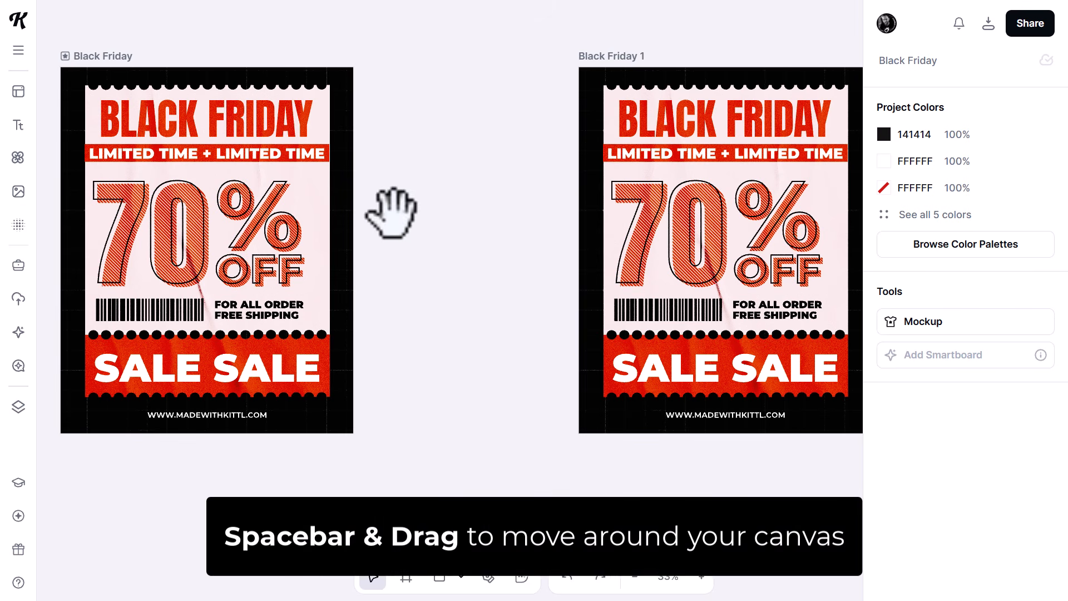
{"action": "left_click_drag", "start_coordinate": [389, 209], "coordinate": [467, 208]}
{"action": "scroll", "coordinate": [434, 234], "scroll_direction": "up", "scroll_amount": 2}
{"action": "scroll", "coordinate": [433, 233], "scroll_direction": "down", "scroll_amount": 2}
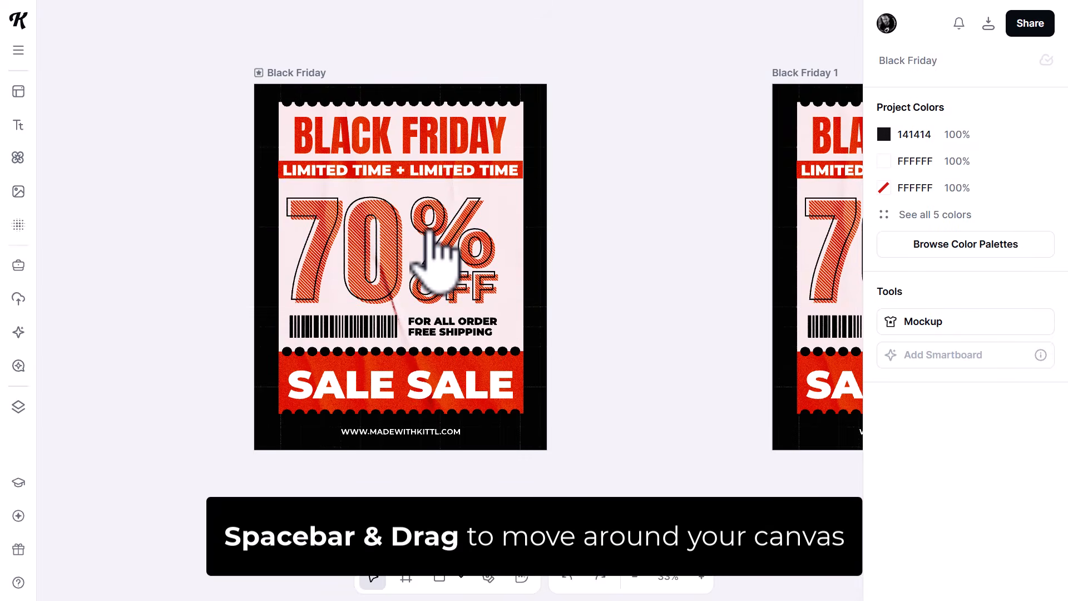
{"action": "scroll", "coordinate": [432, 234], "scroll_direction": "up", "scroll_amount": 10}
{"action": "scroll", "coordinate": [433, 236], "scroll_direction": "up", "scroll_amount": 2}
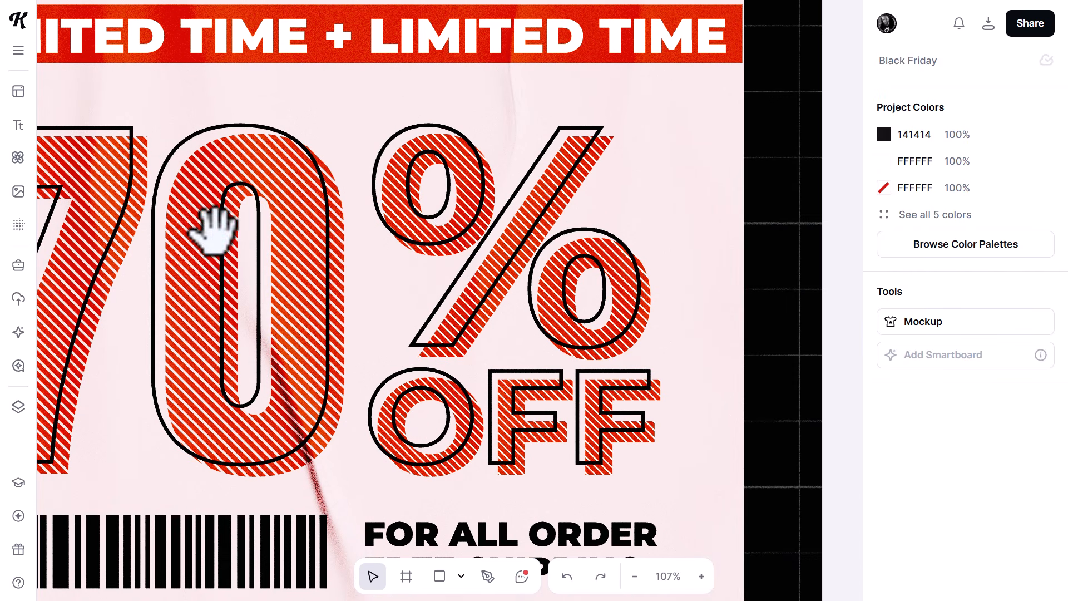
{"action": "left_click_drag", "start_coordinate": [215, 226], "coordinate": [448, 234]}
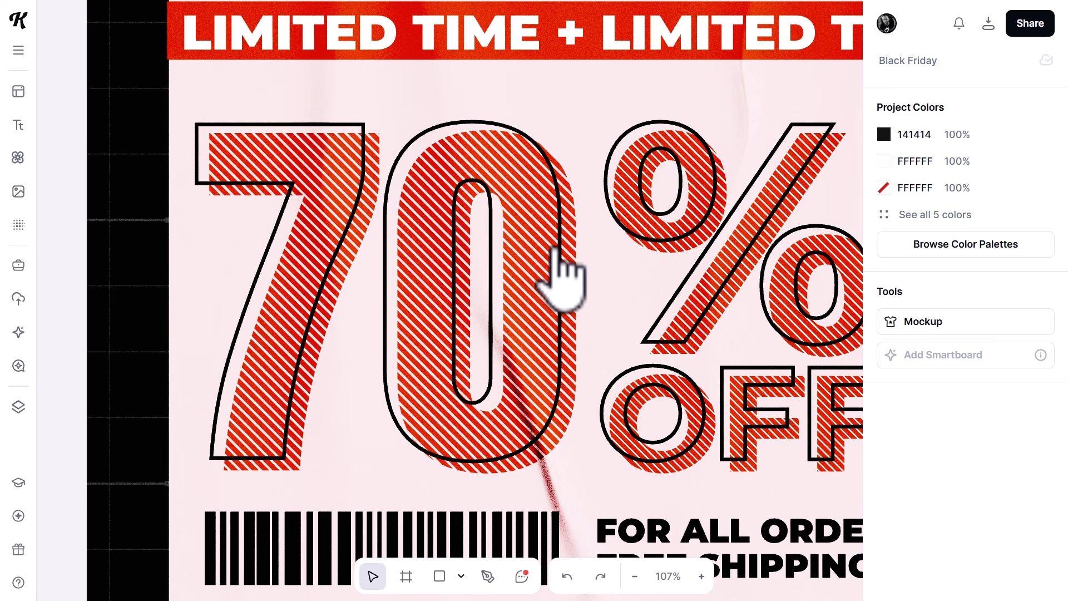
Fit the view to all content, look closely at the first poster, and fit the view to its artboard
{"action": "key", "text": "shift+1"}
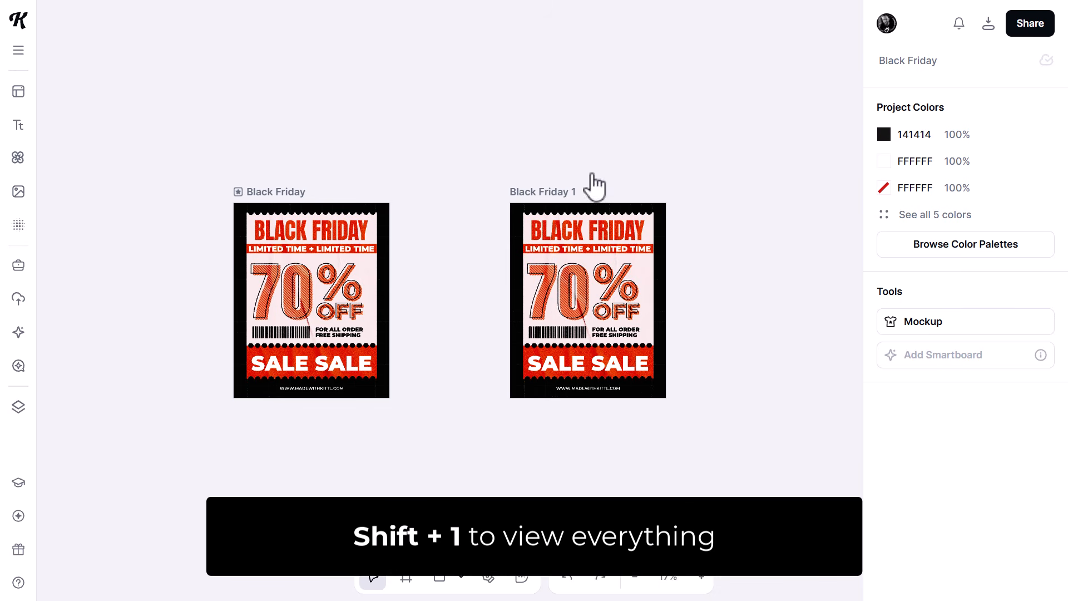
{"action": "scroll", "coordinate": [322, 310], "scroll_direction": "up", "scroll_amount": 10}
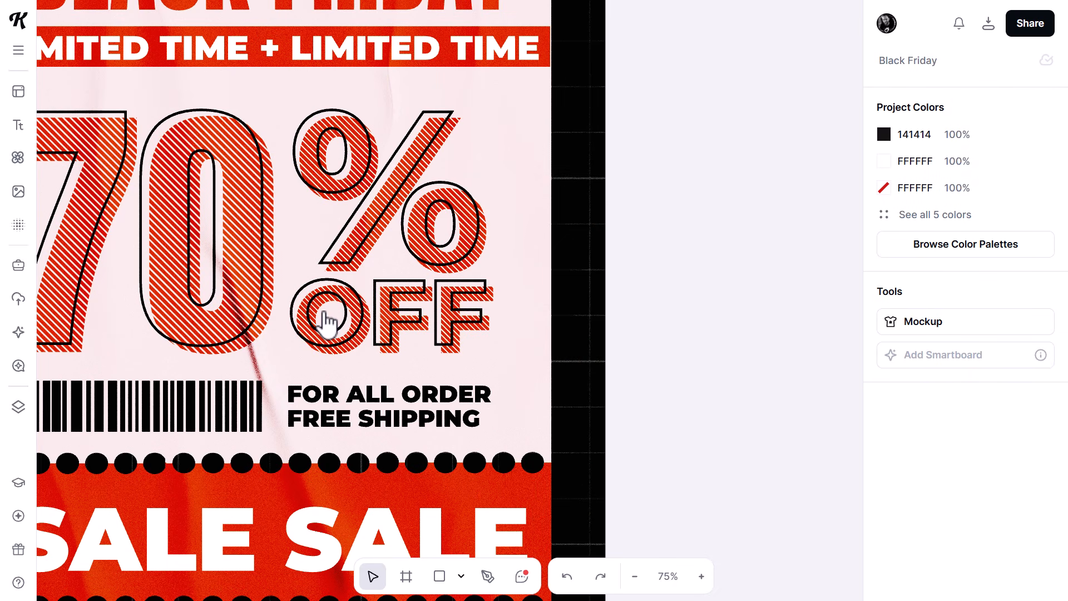
{"action": "key", "text": "shift+2"}
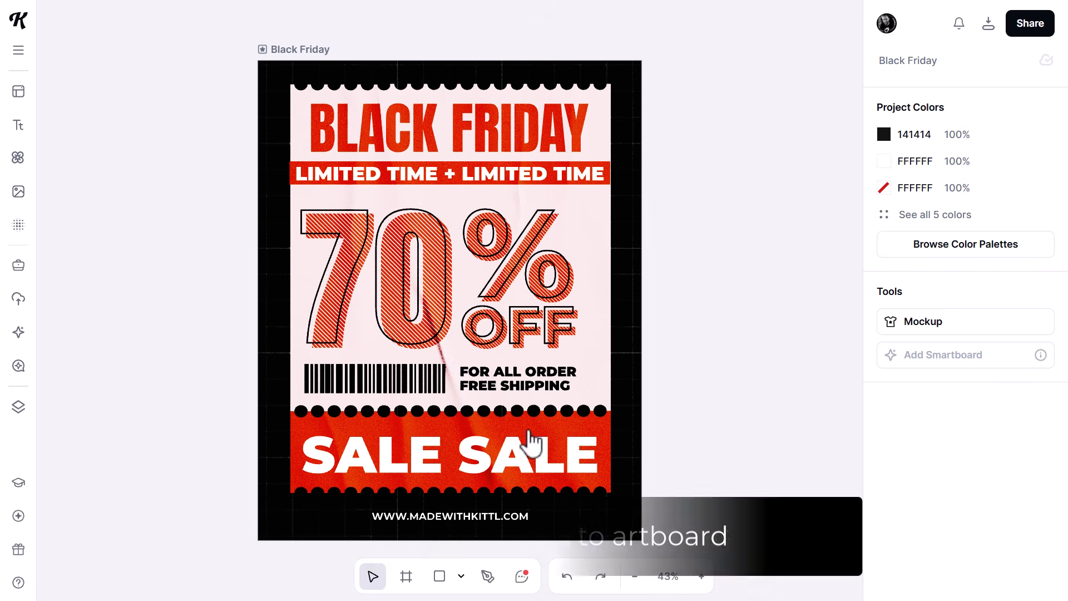
Fit the view to the outlined 70 text on the Black Friday poster, and move it backward and forward in the layer order
{"action": "left_click", "coordinate": [428, 273]}
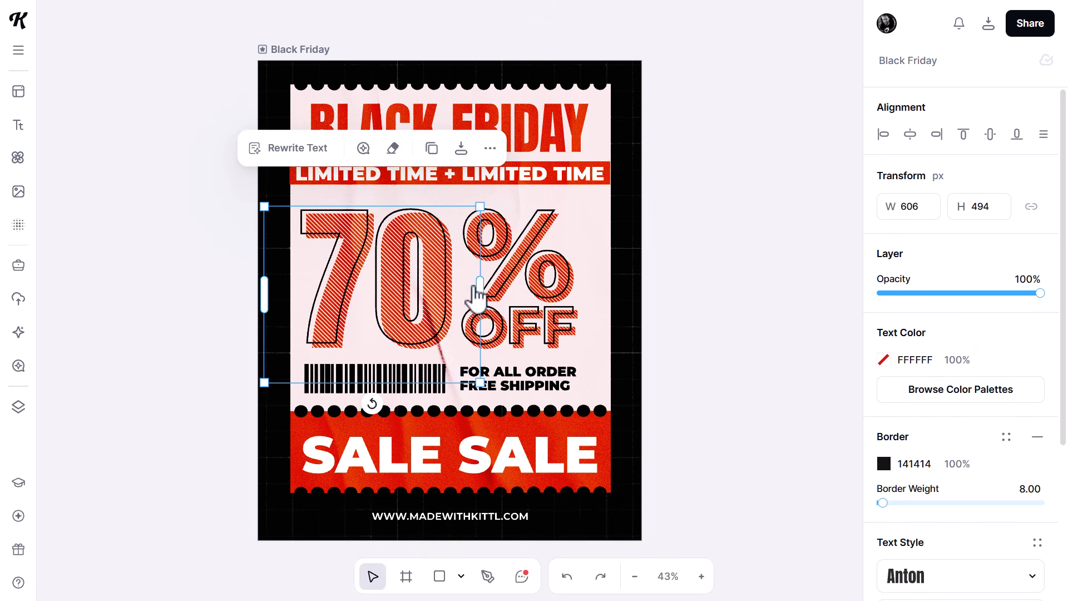
{"action": "key", "text": "shift+3"}
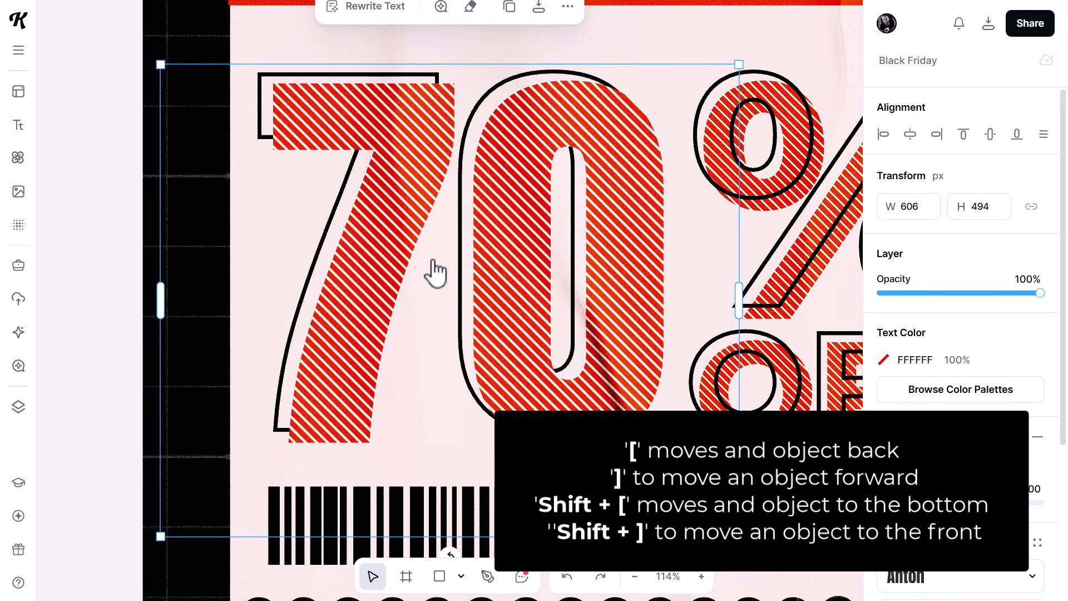
{"action": "key", "text": "bracketleft"}
{"action": "key", "text": "bracketright"}
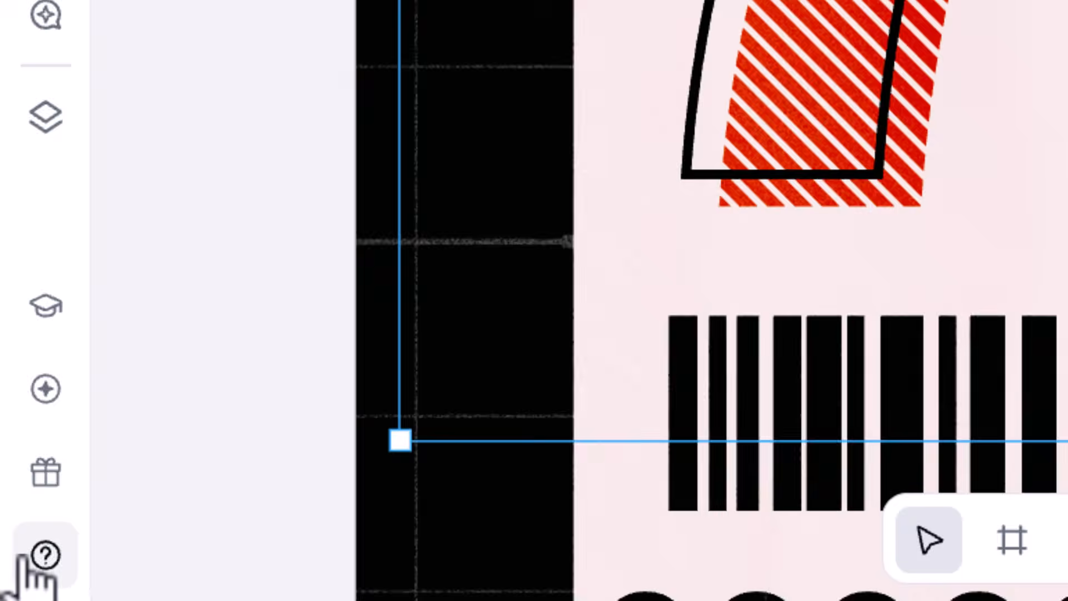
Open the keyboard shortcuts list and read through the view, selection, grouping and layer-order commands
{"action": "left_click", "coordinate": [17, 582]}
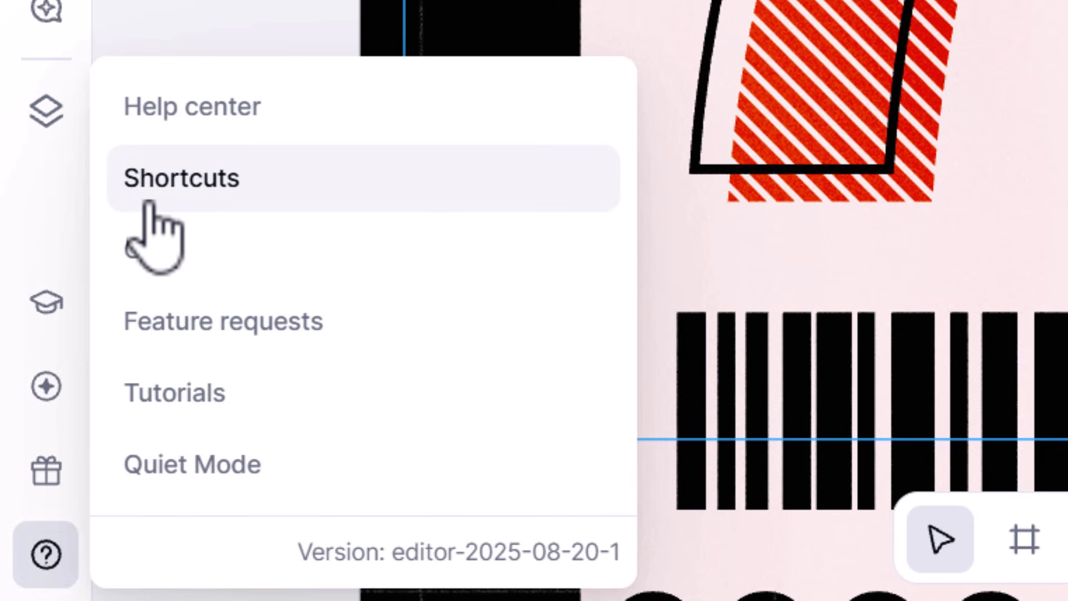
{"action": "left_click", "coordinate": [246, 231]}
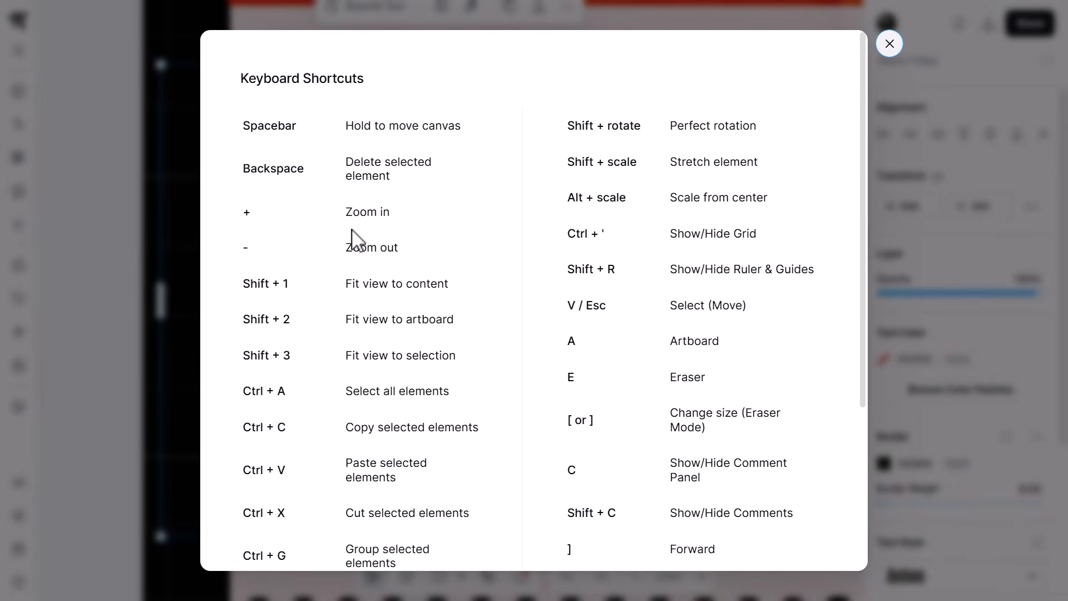
{"action": "scroll", "coordinate": [356, 239], "scroll_direction": "down", "scroll_amount": 3}
{"action": "scroll", "coordinate": [348, 278], "scroll_direction": "down", "scroll_amount": 1}
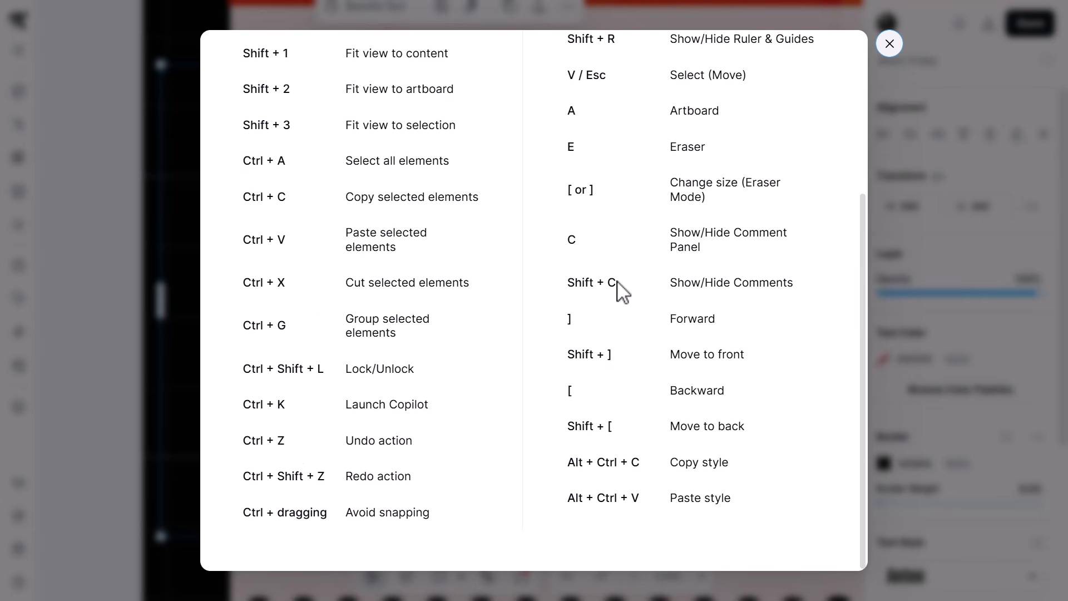
{"action": "scroll", "coordinate": [623, 542], "scroll_direction": "up", "scroll_amount": 5}
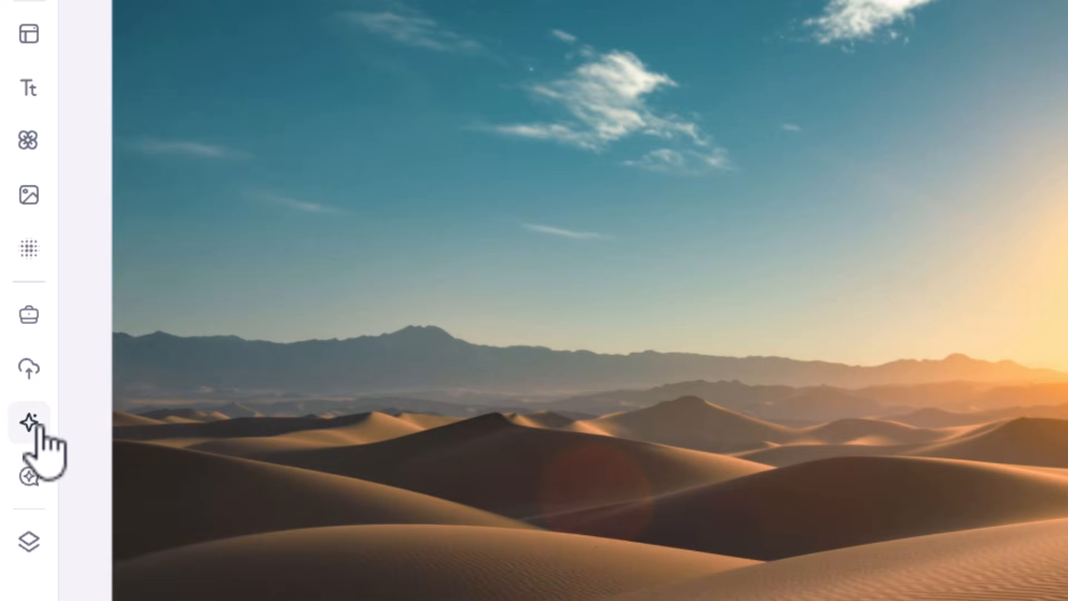
Upload possesvision.jpg as a custom image style and generate the desert-walking man prompt with it
{"action": "left_click", "coordinate": [32, 425]}
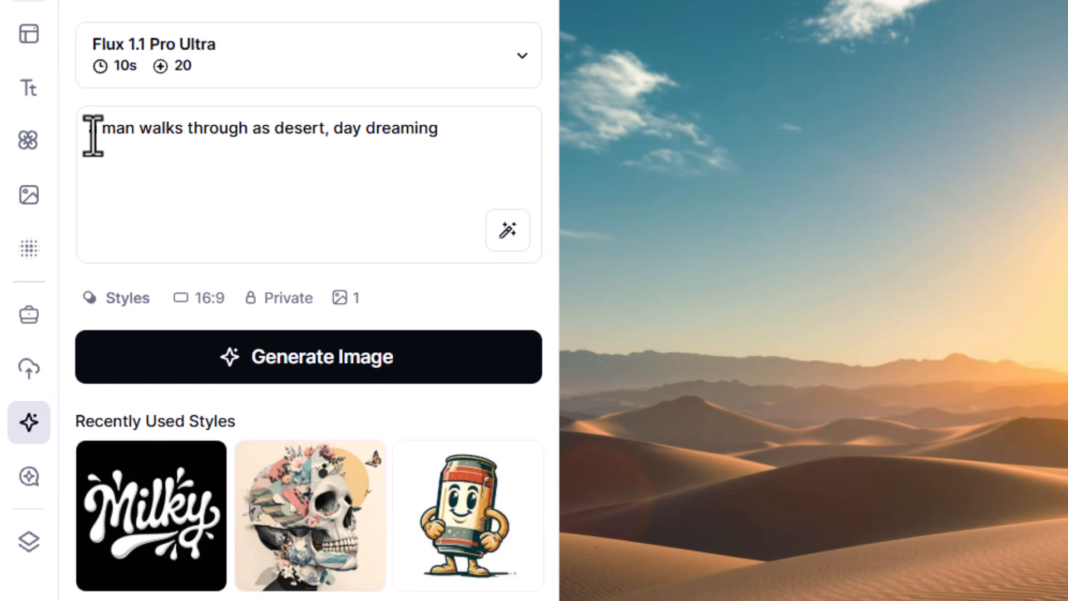
{"action": "left_click", "coordinate": [131, 303]}
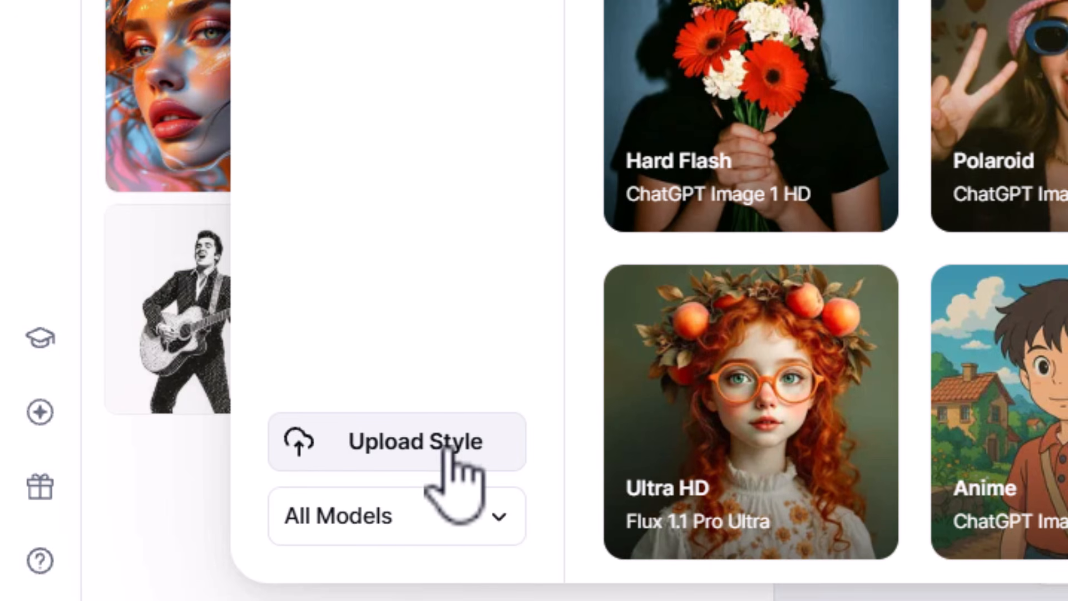
{"action": "left_click", "coordinate": [378, 452]}
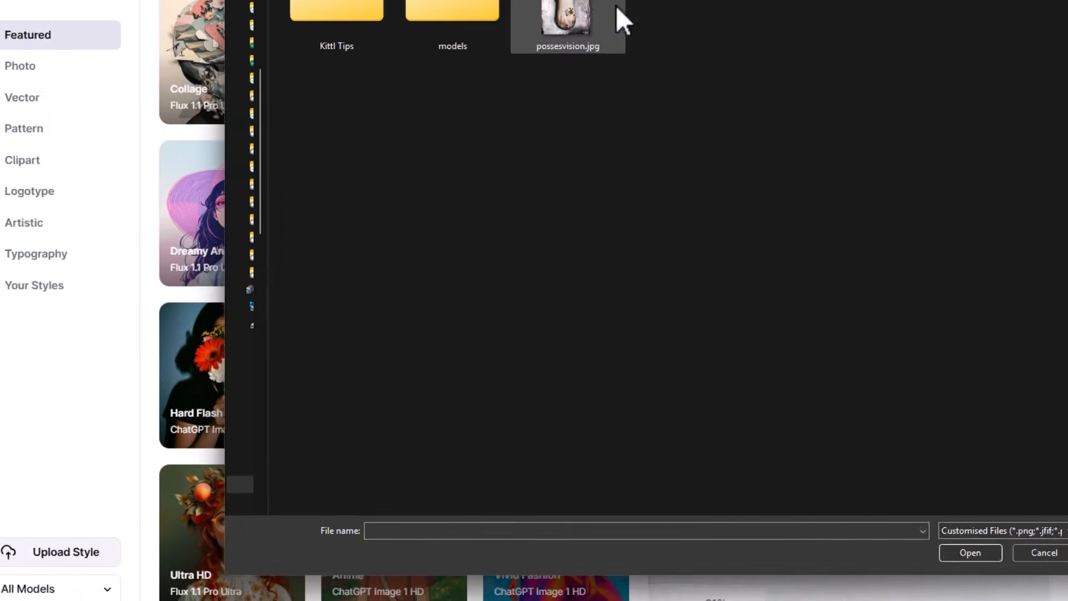
{"action": "left_click", "coordinate": [433, 79]}
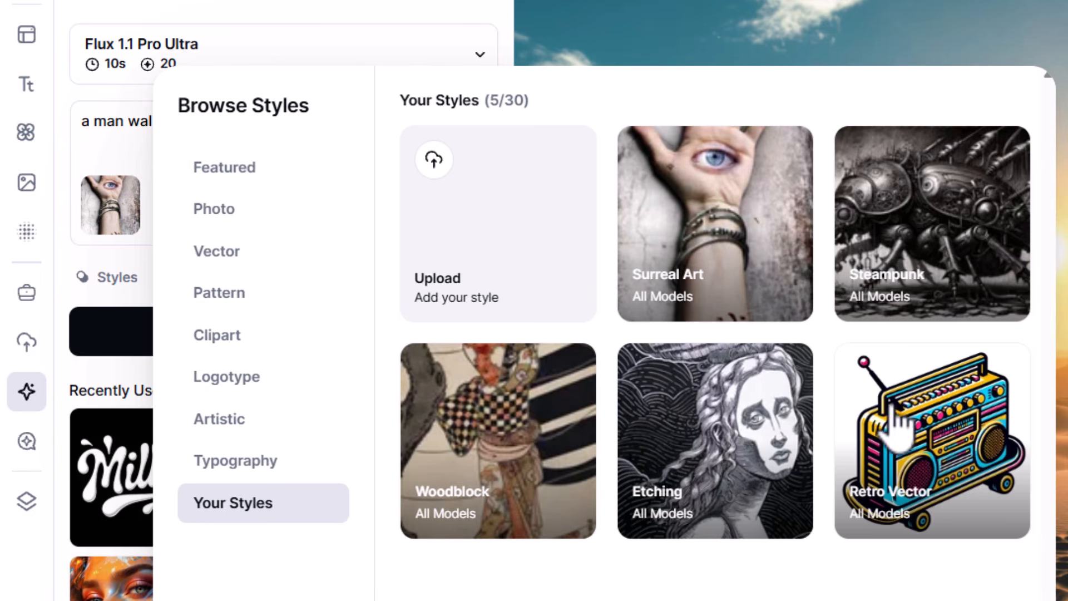
{"action": "left_click", "coordinate": [680, 223]}
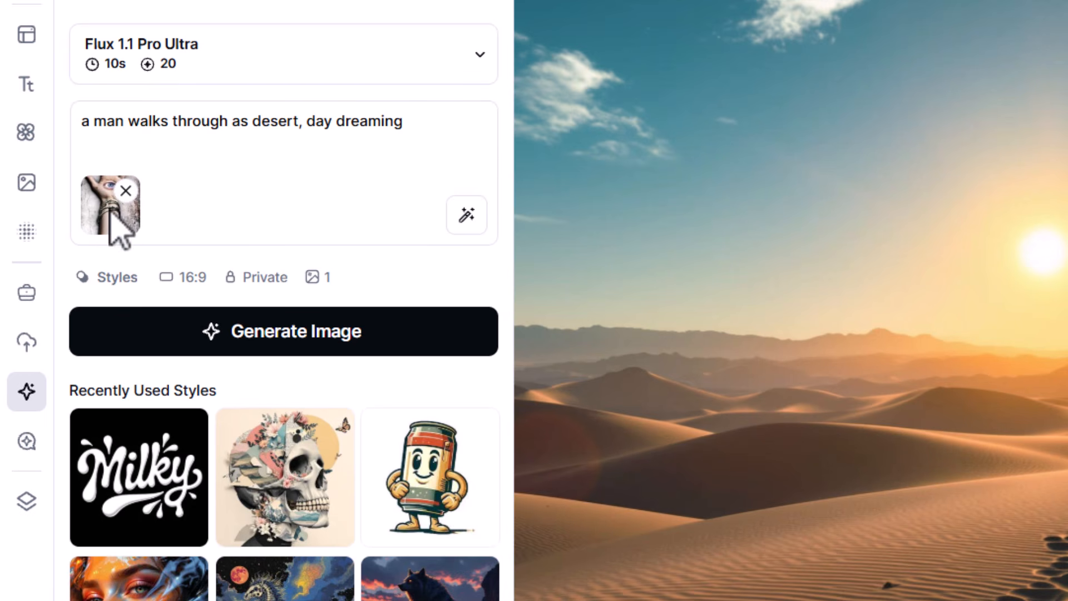
{"action": "left_click", "coordinate": [323, 345]}
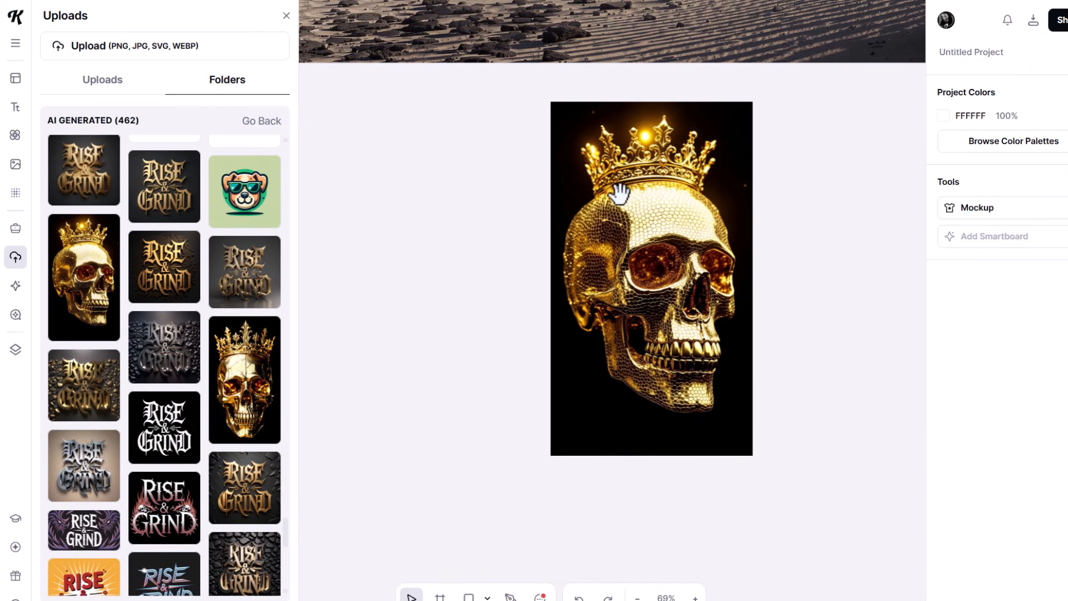
Save the crowned golden skull image as an image generation style and choose it for the desert prompt
{"action": "left_click", "coordinate": [708, 210]}
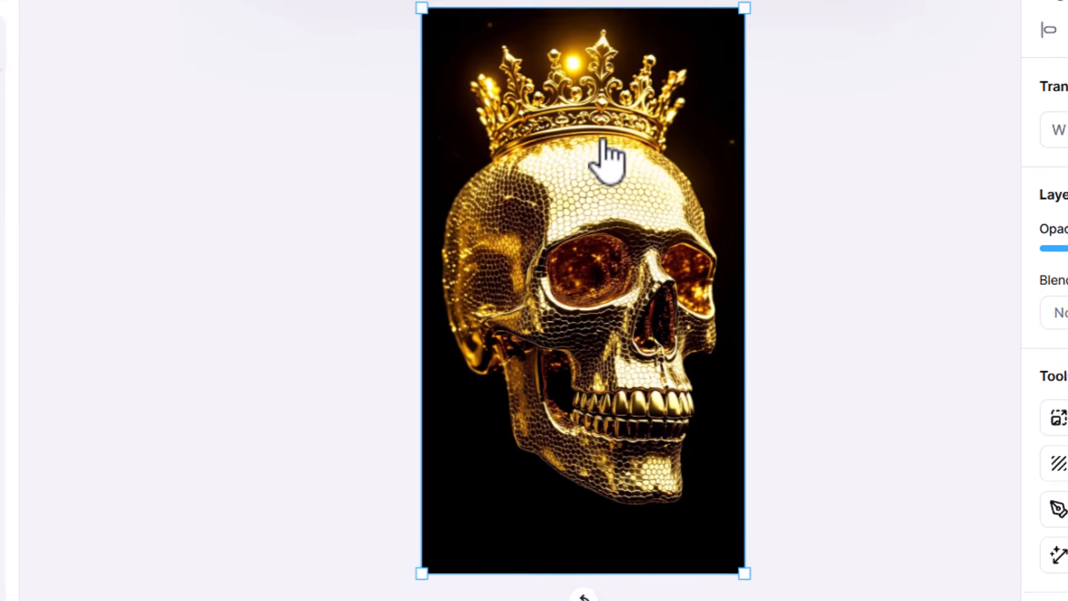
{"action": "right_click", "coordinate": [573, 150]}
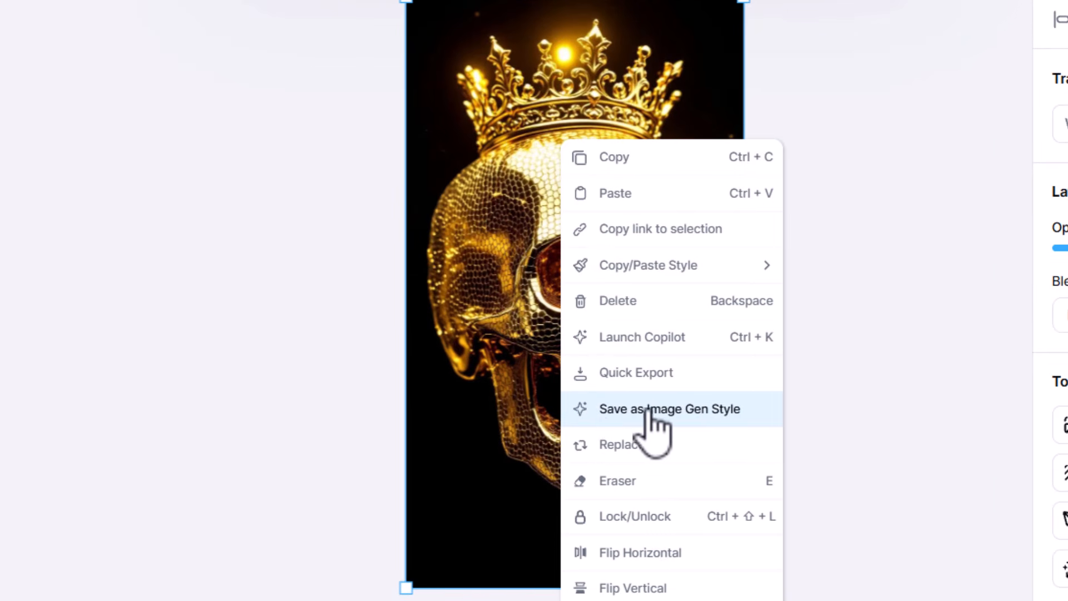
{"action": "left_click", "coordinate": [696, 410]}
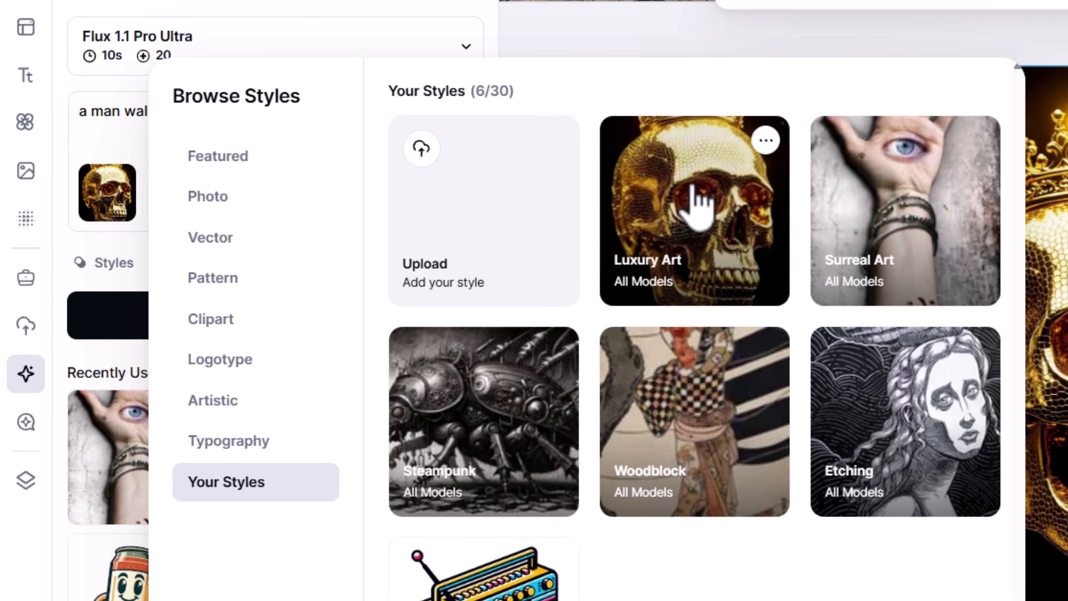
{"action": "left_click", "coordinate": [696, 206]}
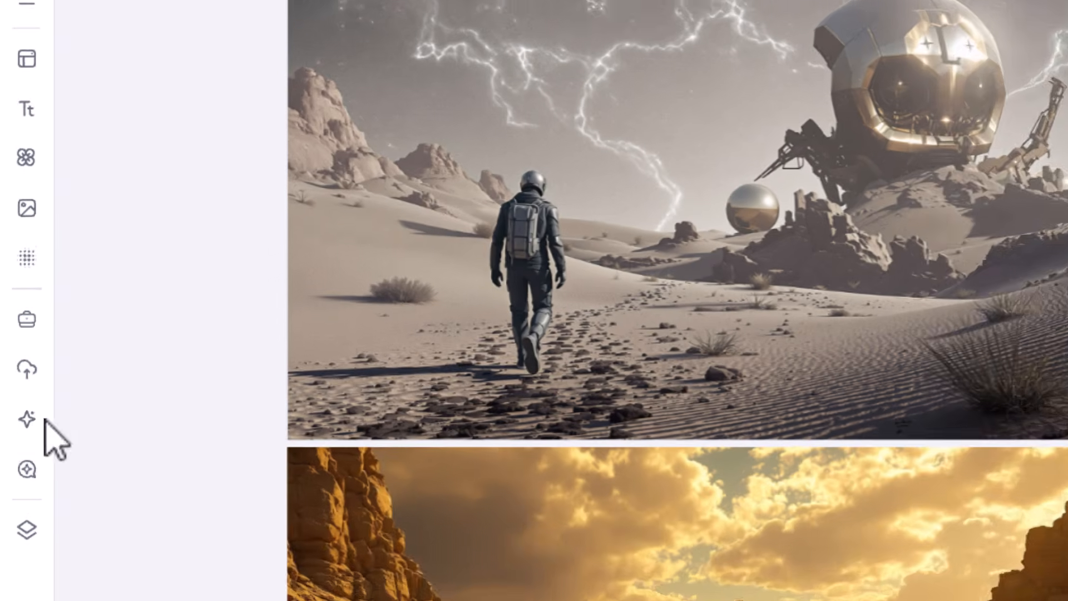
Choose the saved Retro Vector style and generate the desert-walking man prompt with it
{"action": "left_click", "coordinate": [28, 418]}
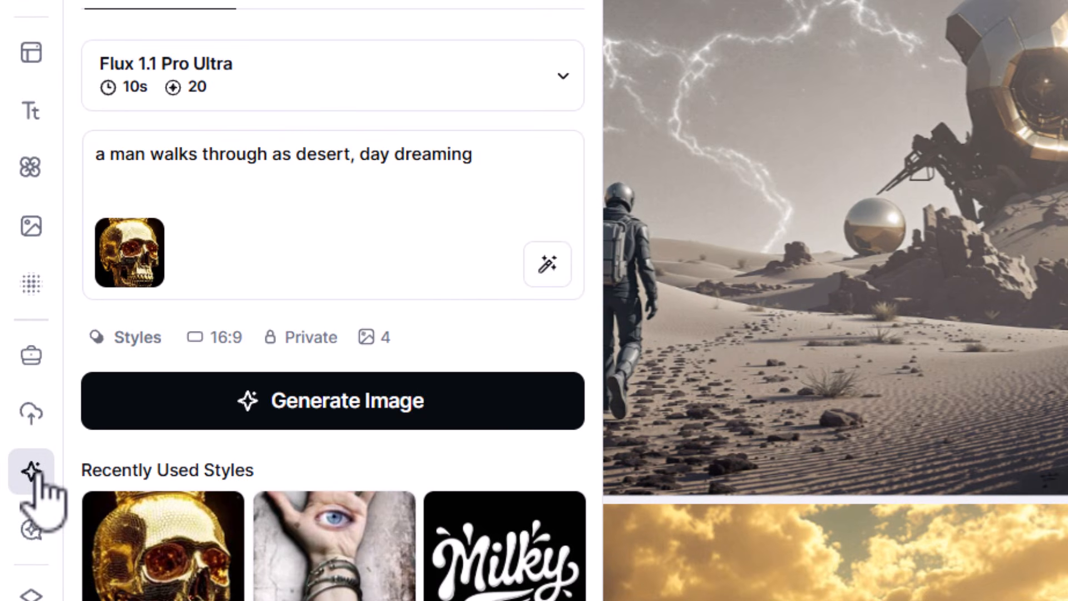
{"action": "left_click", "coordinate": [129, 338]}
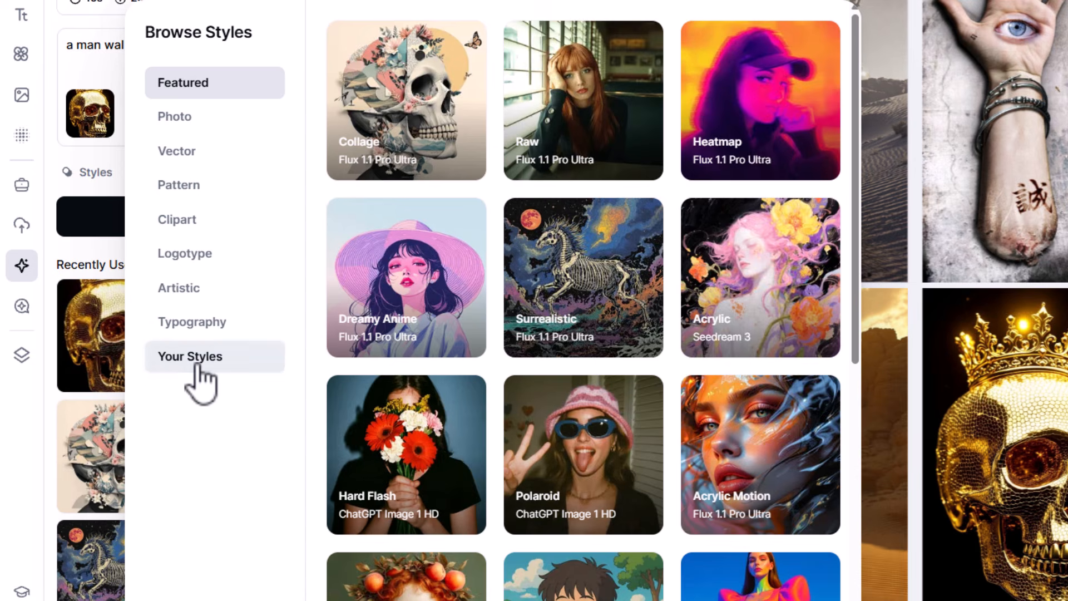
{"action": "left_click", "coordinate": [201, 371]}
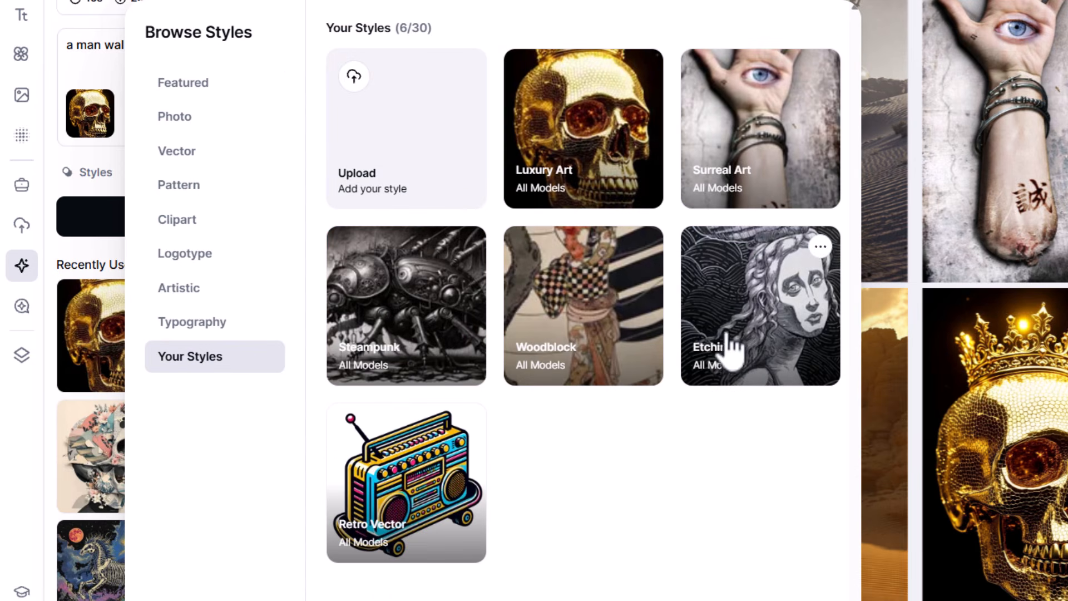
{"action": "left_click", "coordinate": [402, 484]}
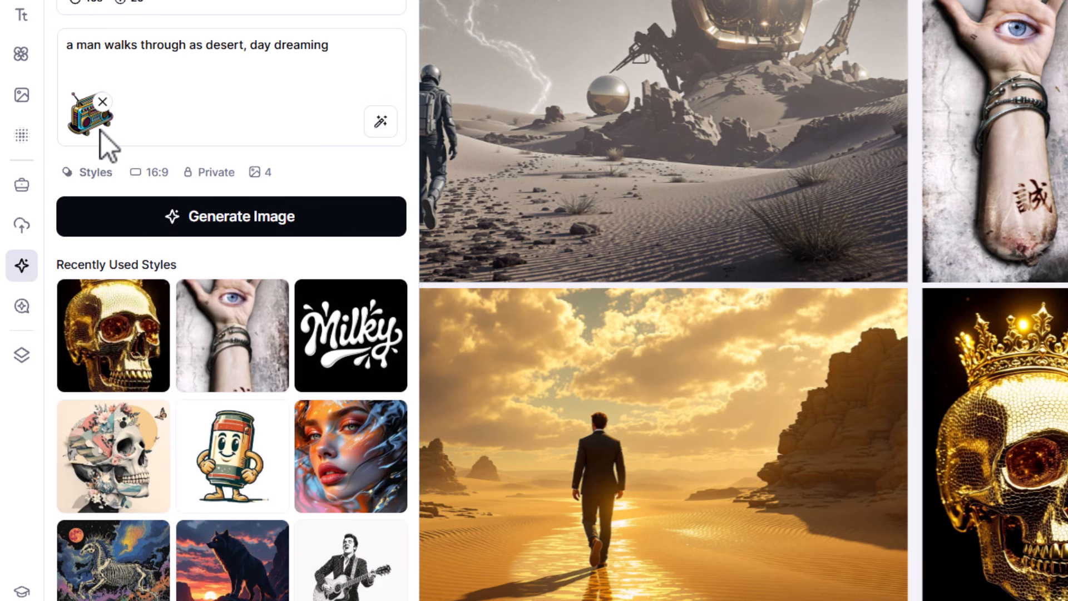
{"action": "left_click", "coordinate": [284, 225]}
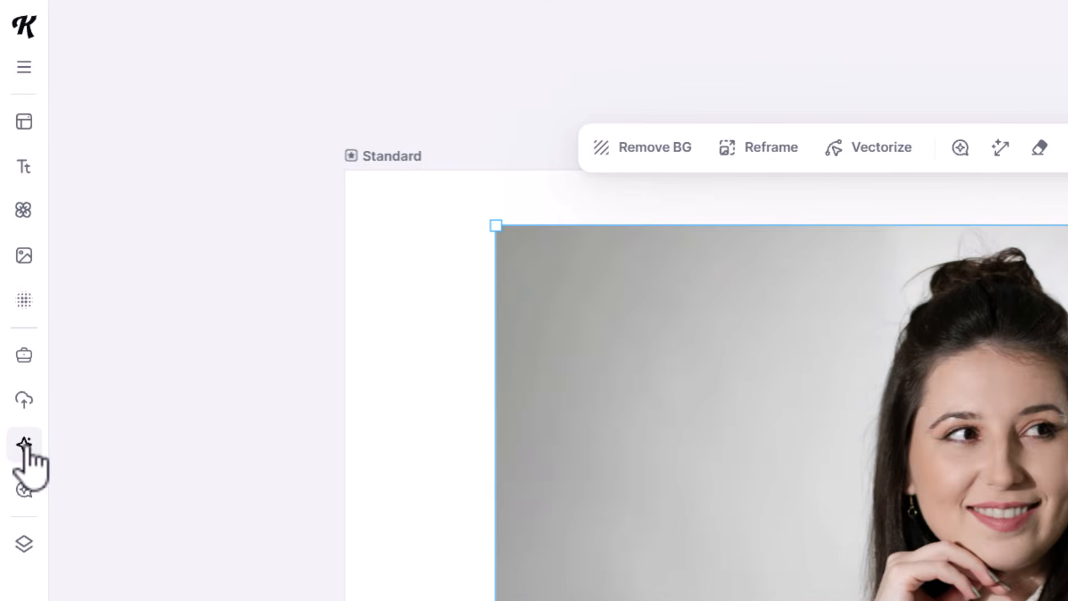
Open Image Restyle for the woman's portrait photo and set the style strength to Medium
{"action": "left_click", "coordinate": [15, 280]}
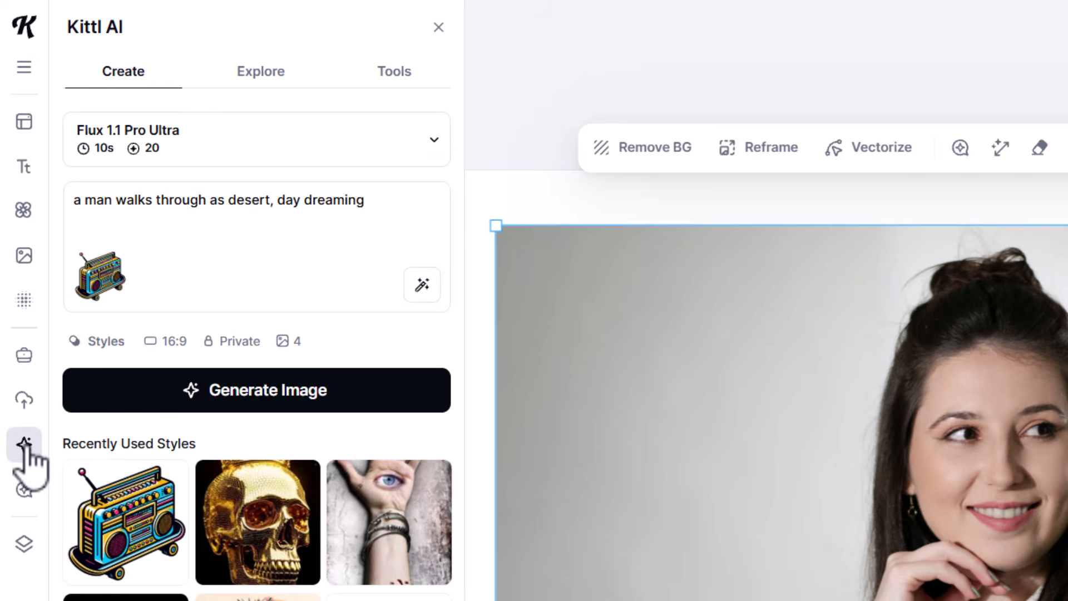
{"action": "left_click", "coordinate": [395, 72]}
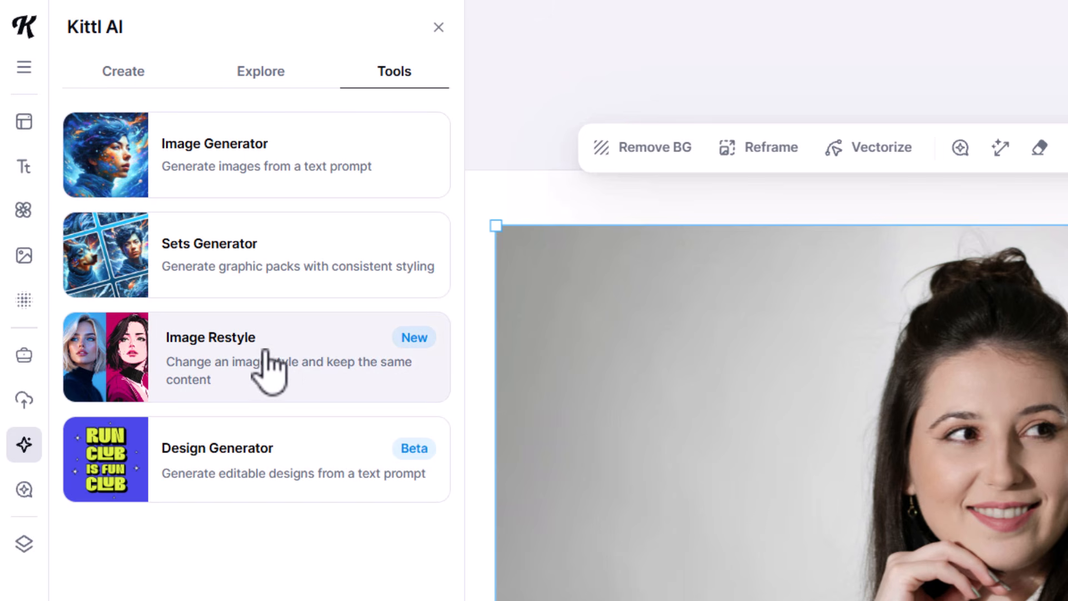
{"action": "left_click", "coordinate": [312, 348]}
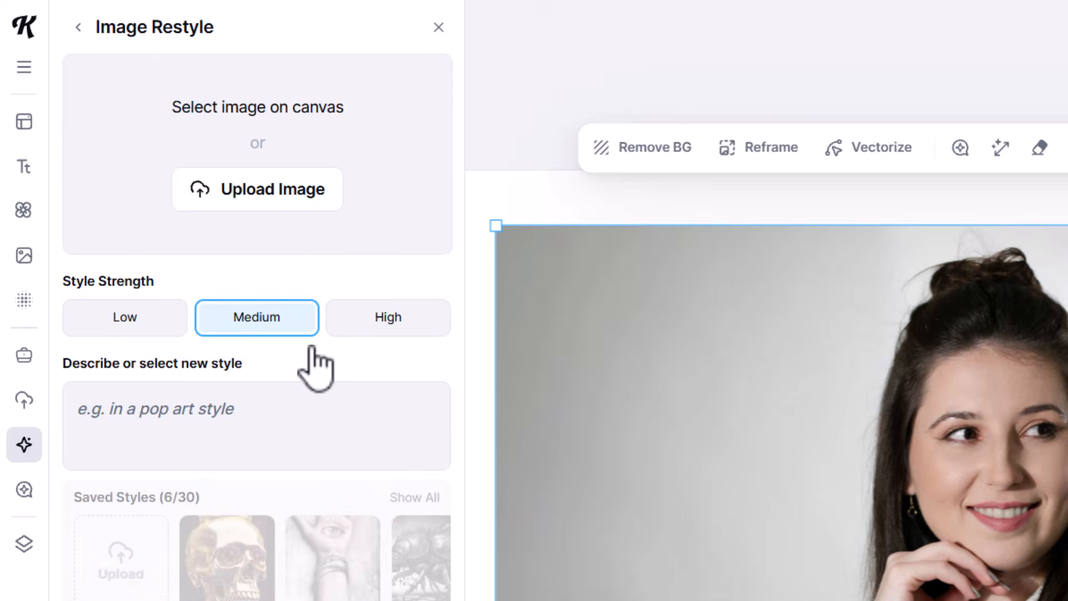
{"action": "left_click", "coordinate": [127, 318]}
{"action": "left_click", "coordinate": [289, 318]}
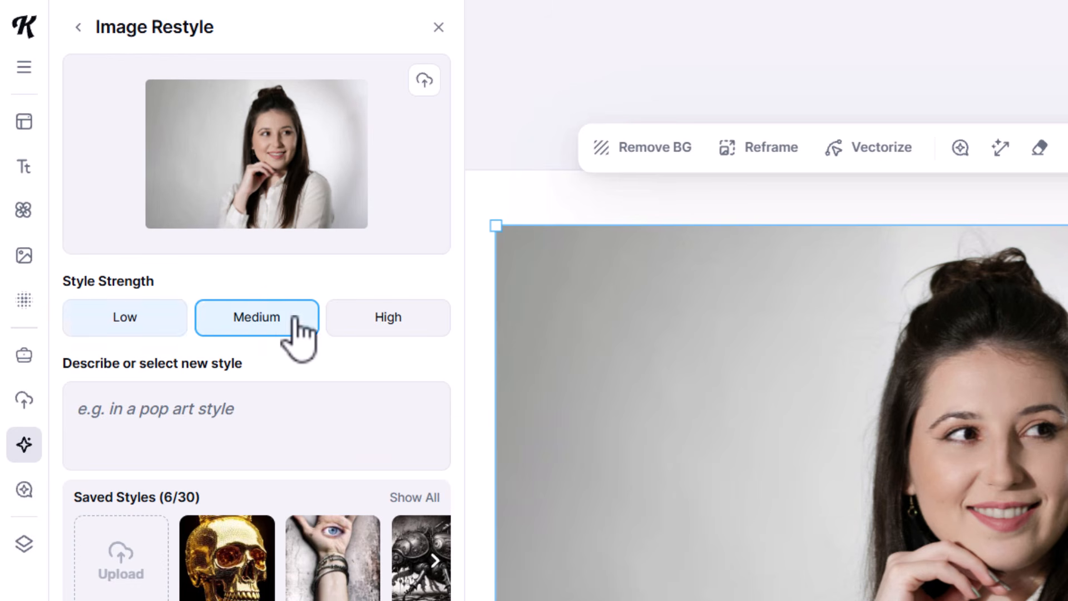
{"action": "left_click", "coordinate": [373, 320]}
{"action": "left_click", "coordinate": [256, 321]}
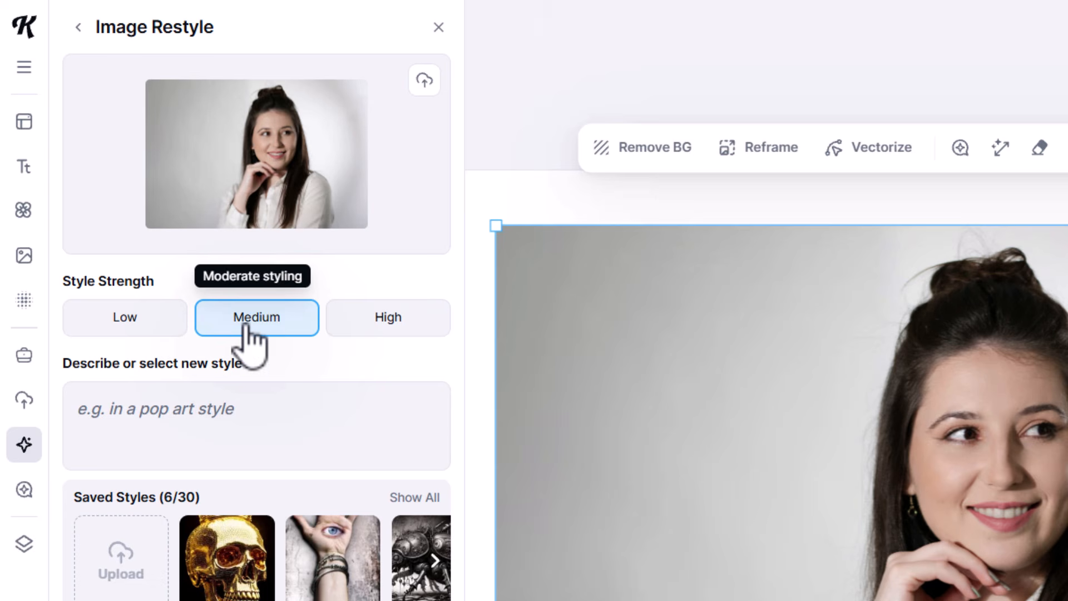
Browse the full community styles and restyle the portrait with the white mushroom image
{"action": "scroll", "coordinate": [188, 436], "scroll_direction": "down", "scroll_amount": 5}
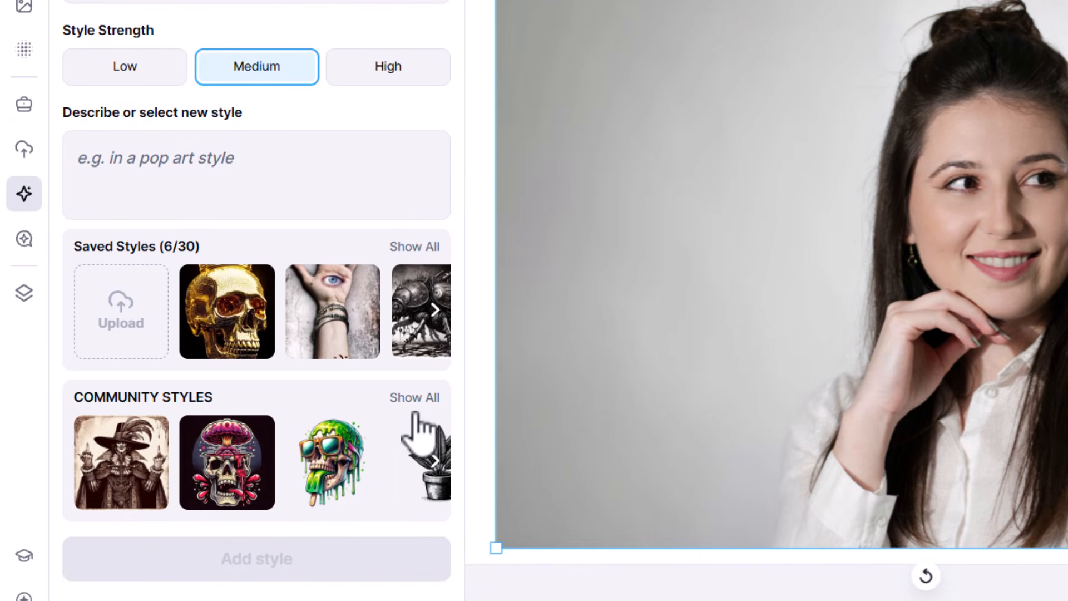
{"action": "left_click", "coordinate": [414, 398]}
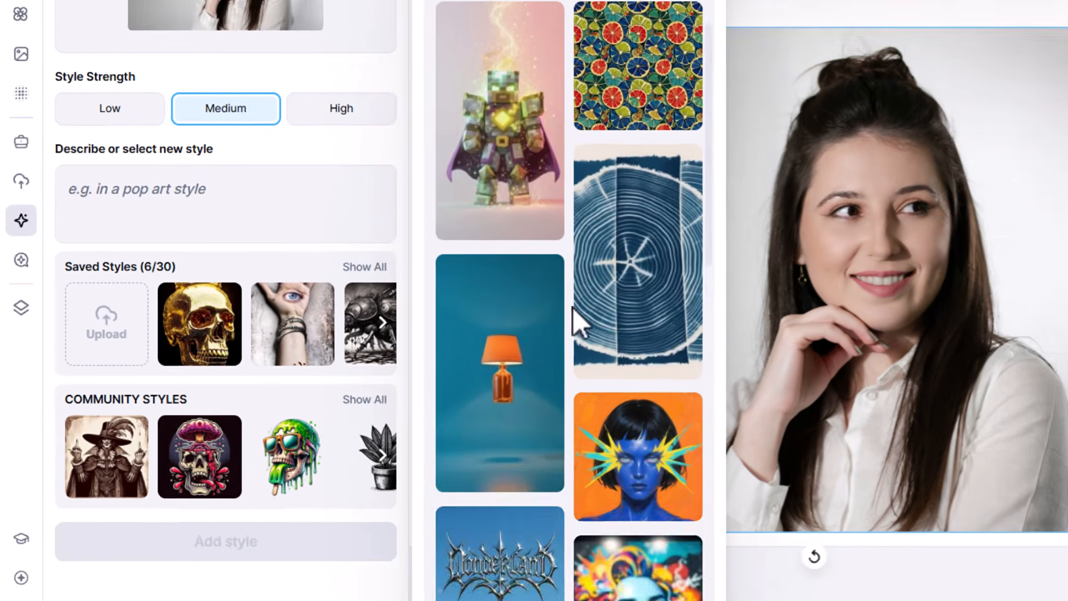
{"action": "scroll", "coordinate": [573, 307], "scroll_direction": "down", "scroll_amount": 10}
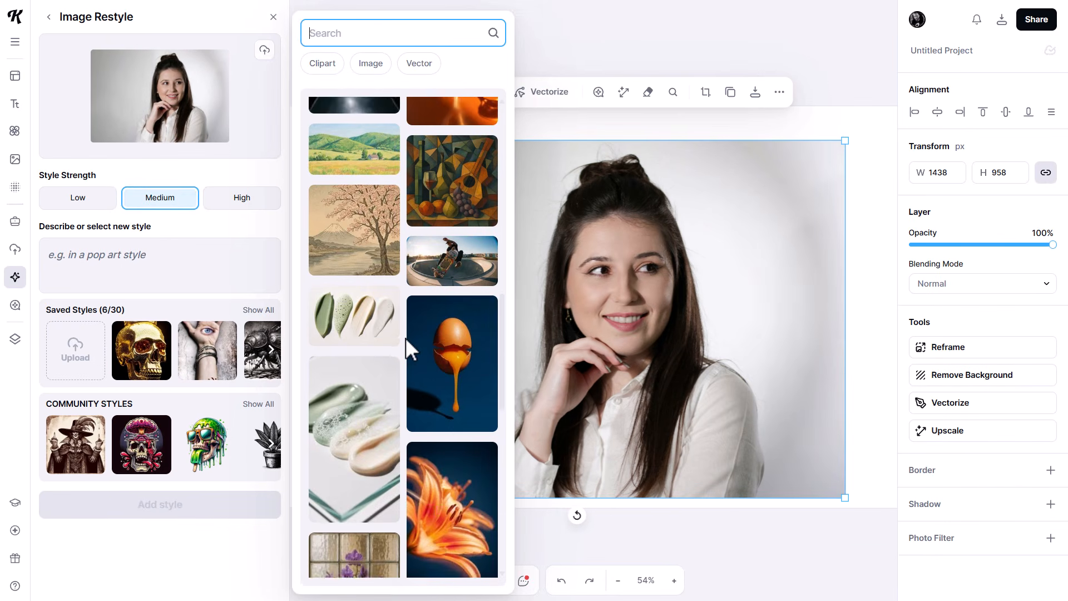
{"action": "scroll", "coordinate": [405, 338], "scroll_direction": "down", "scroll_amount": 6}
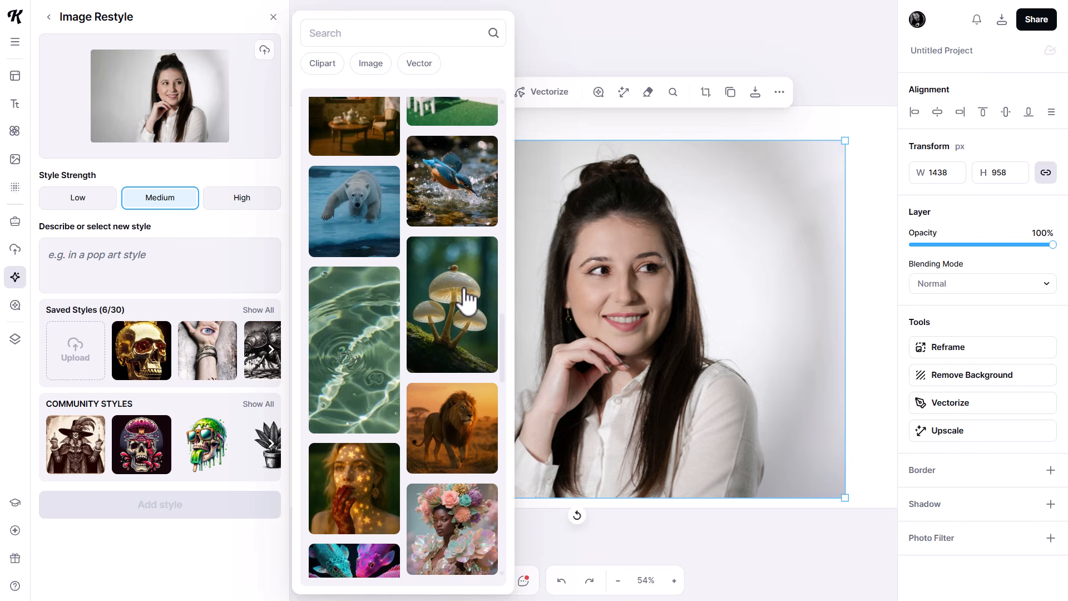
{"action": "left_click", "coordinate": [306, 367]}
{"action": "left_click", "coordinate": [162, 507]}
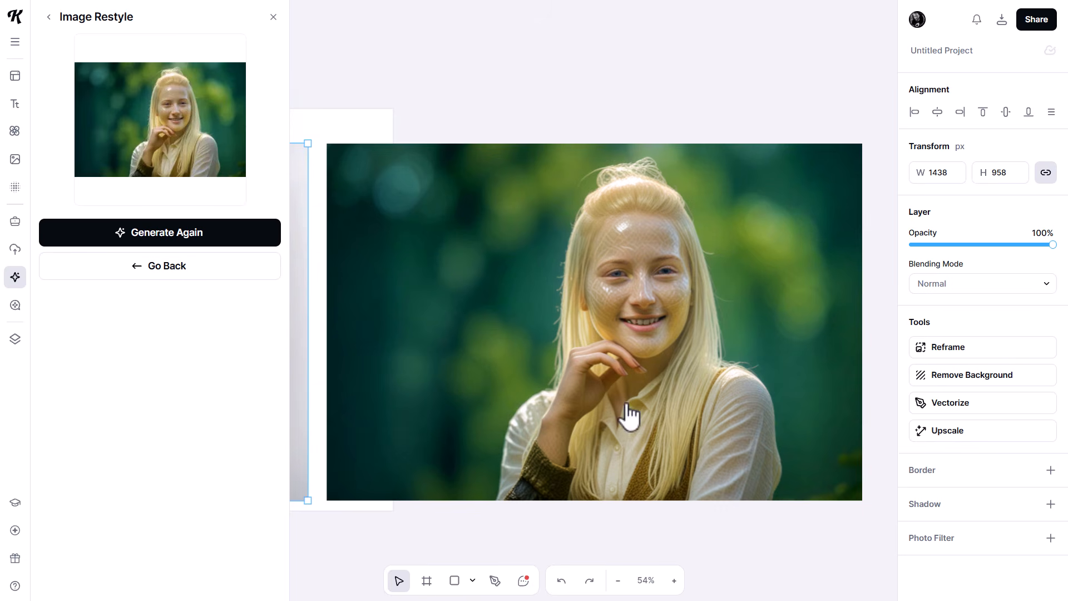
Restyle the original portrait with the saved Luxury Art style
{"action": "left_click_drag", "start_coordinate": [472, 355], "coordinate": [890, 358]}
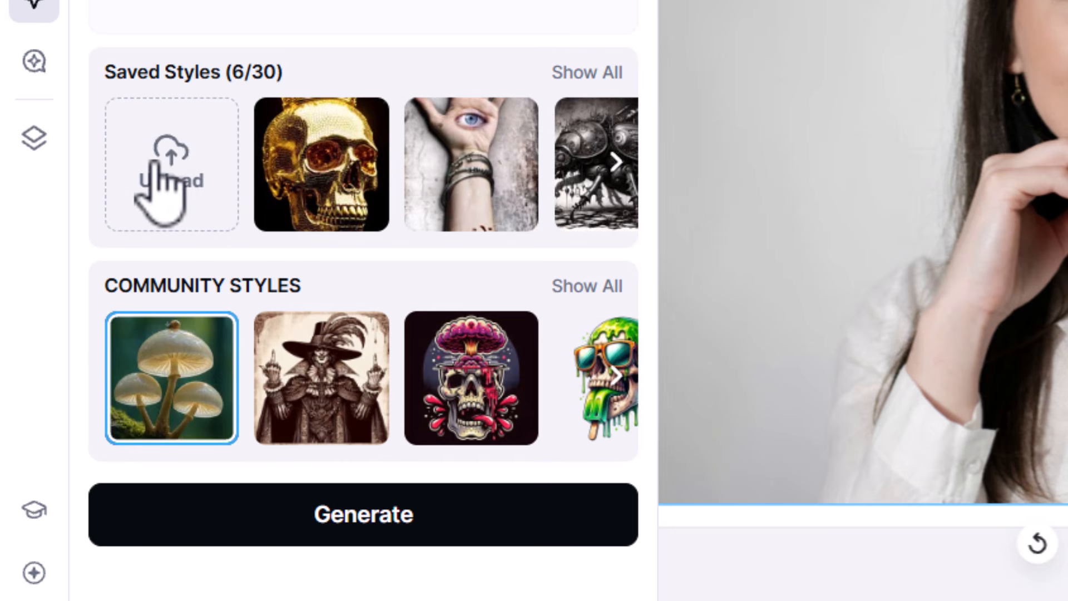
{"action": "mouse_move", "coordinate": [297, 184]}
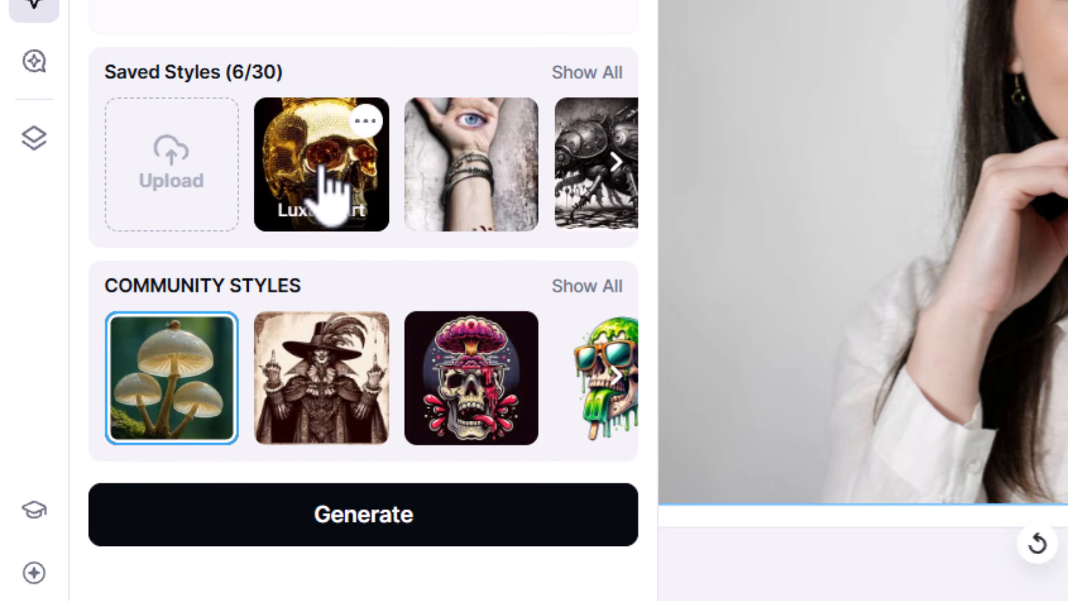
{"action": "left_click", "coordinate": [333, 184]}
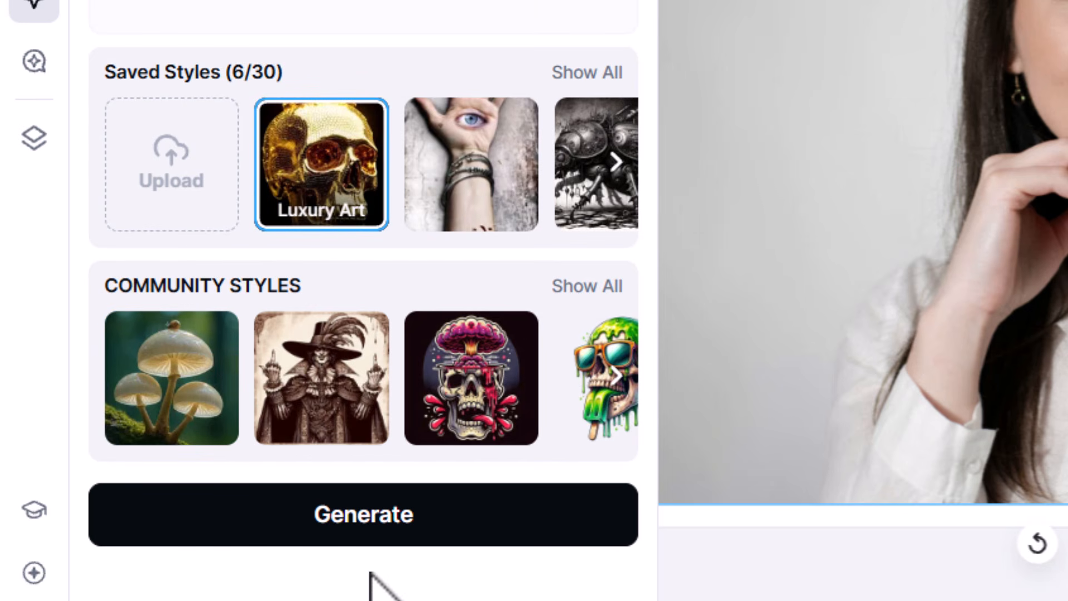
{"action": "left_click", "coordinate": [374, 530]}
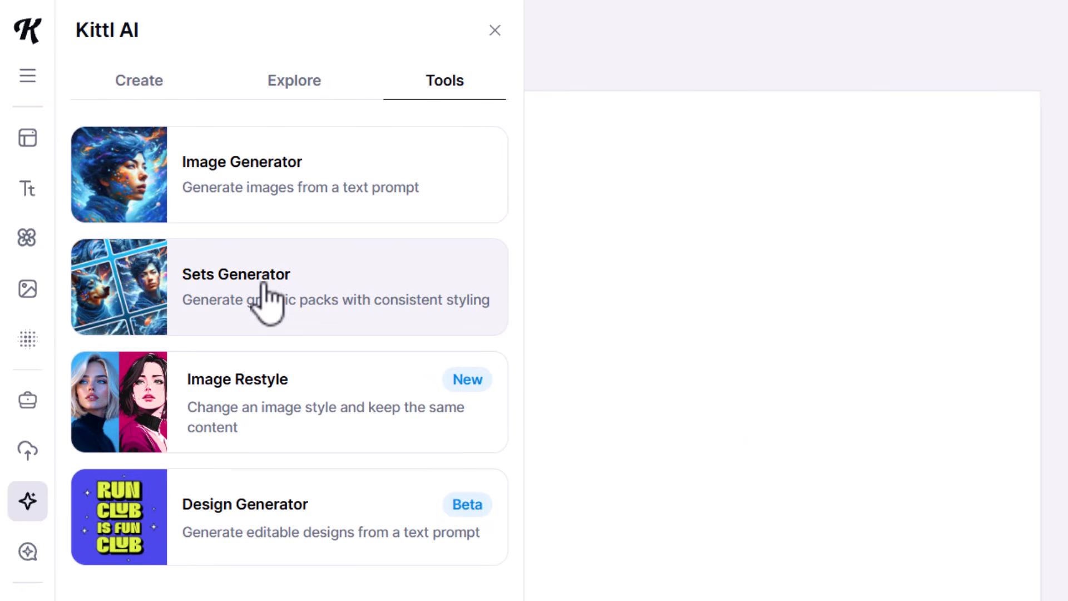
Generate a Woodblock-style set from the prompts "A dog", "A cat", "A samurai", "A woman" and "A mountain"
{"action": "left_click", "coordinate": [263, 284]}
{"action": "type", "text": "A dog"}
{"action": "left_click", "coordinate": [175, 203]}
{"action": "type", "text": "A cat"}
{"action": "left_click", "coordinate": [184, 255]}
{"action": "type", "text": "A samurai"}
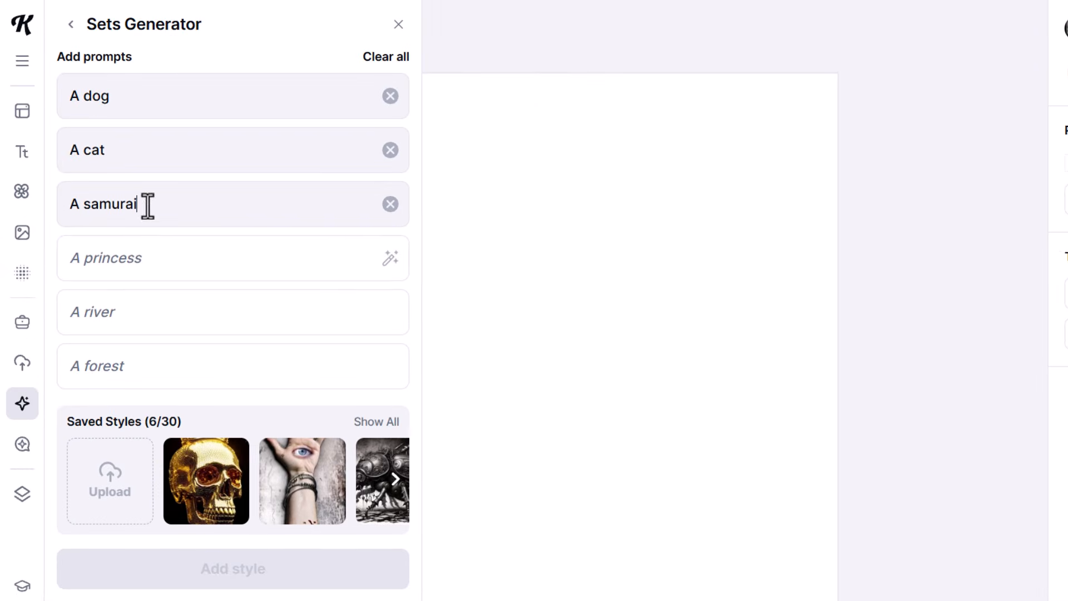
{"action": "left_click", "coordinate": [180, 329]}
{"action": "type", "text": "A woman"}
{"action": "left_click", "coordinate": [127, 305]}
{"action": "type", "text": "A mountain"}
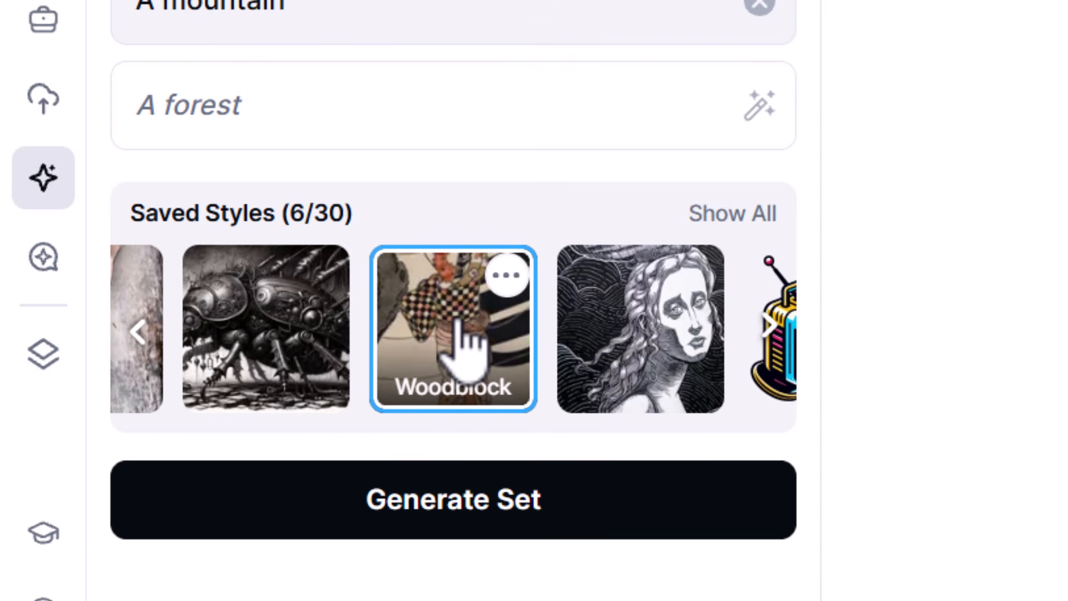
{"action": "left_click", "coordinate": [457, 495]}
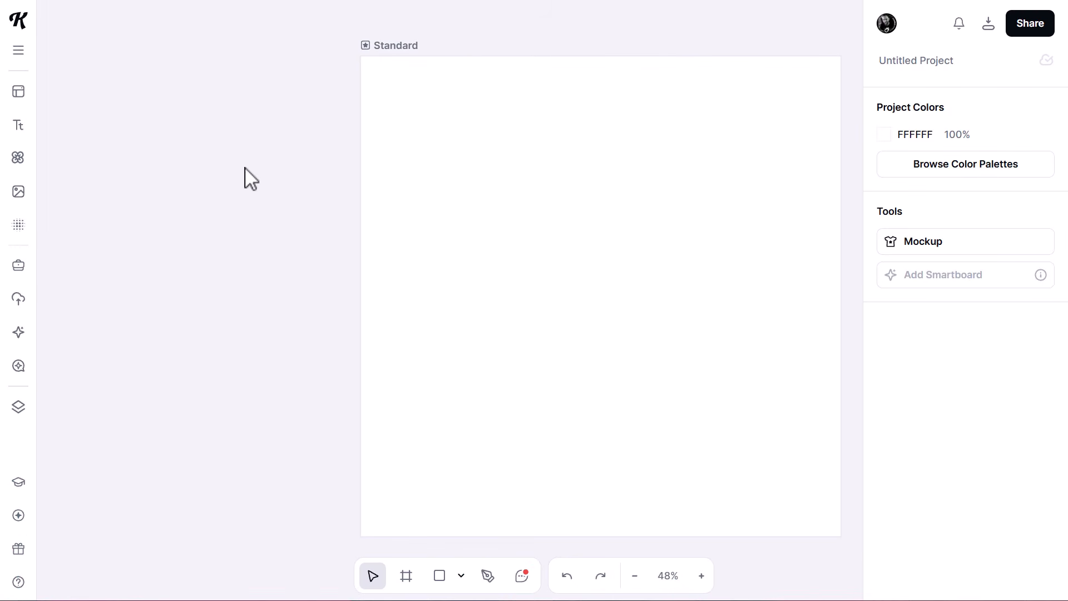
Choose the Milky typography style for a new AI image
{"action": "left_click", "coordinate": [18, 332]}
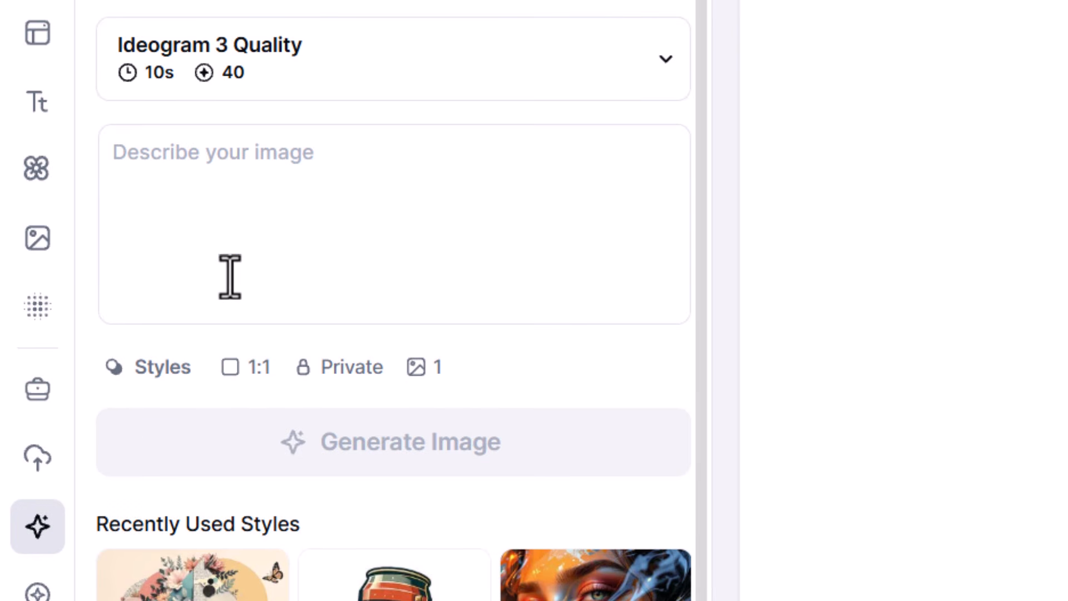
{"action": "left_click", "coordinate": [153, 368]}
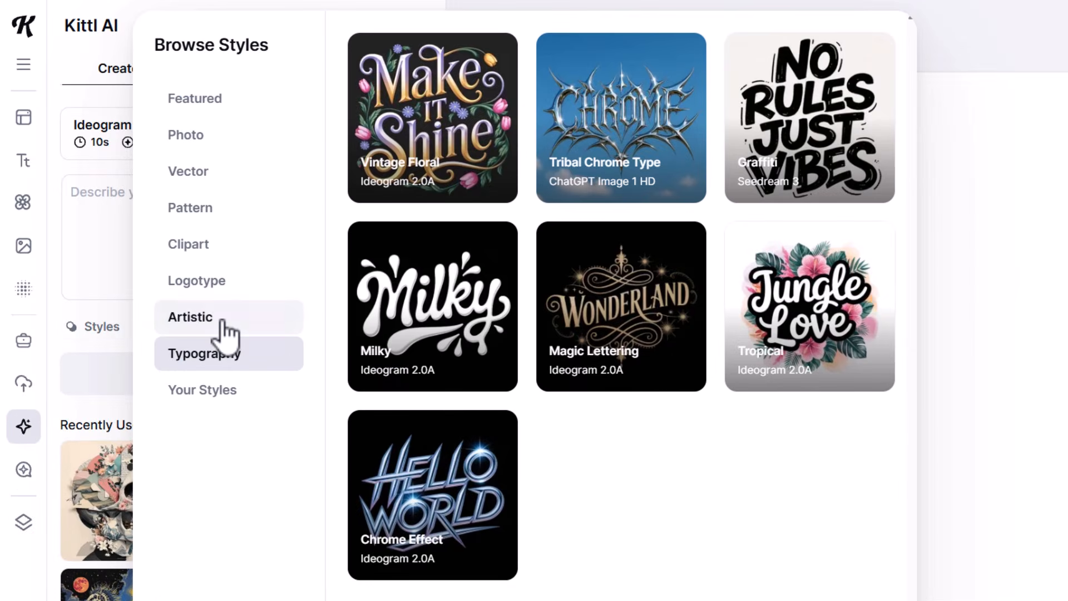
{"action": "left_click", "coordinate": [196, 369]}
{"action": "left_click", "coordinate": [229, 364]}
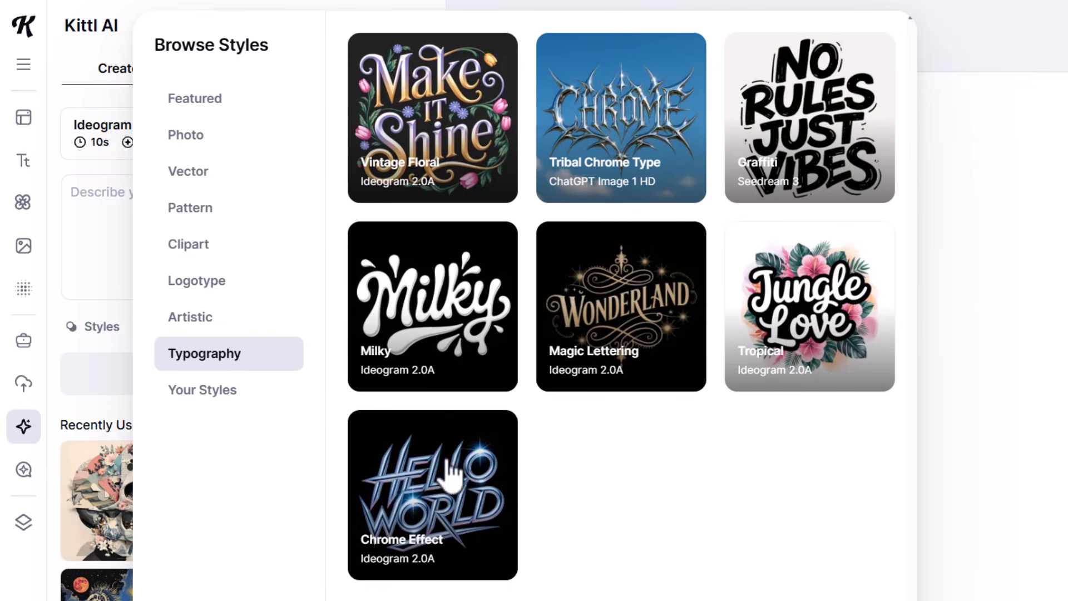
{"action": "left_click", "coordinate": [437, 307]}
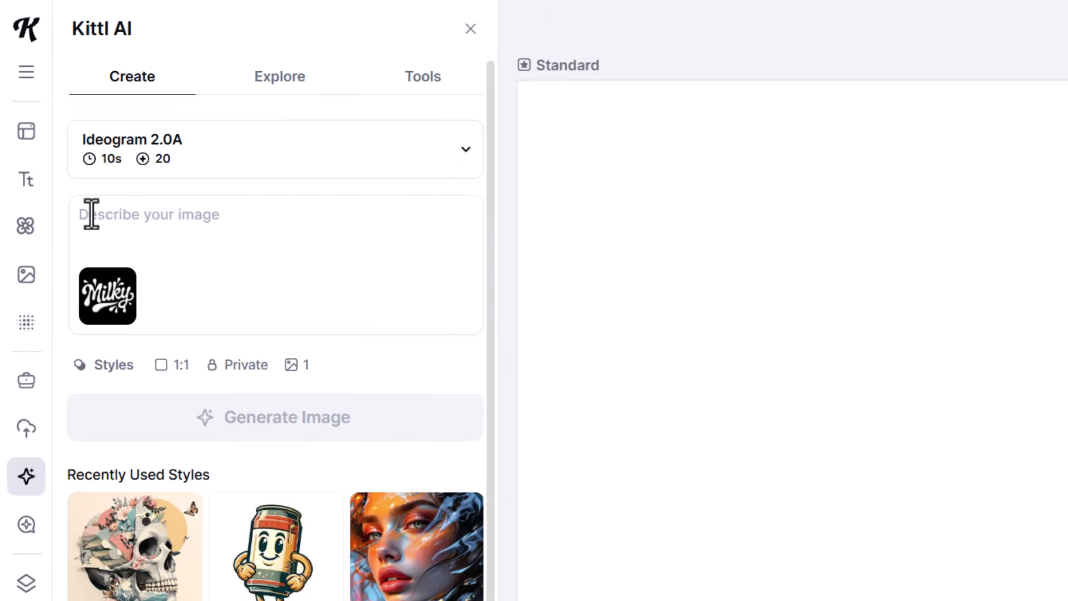
Generate the image from the prompt "Let's Play" in quotation marks and enlarge it to fill the 1200 px artboard
{"action": "left_click", "coordinate": [112, 193]}
{"action": "type", "text": "\"Let's Play\""}
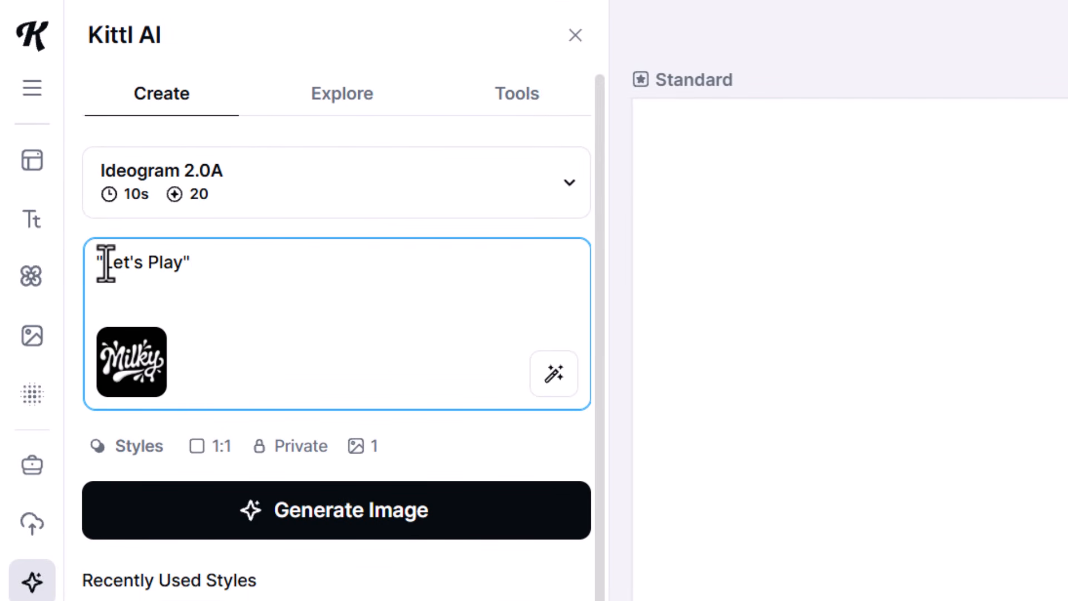
{"action": "mouse_move", "coordinate": [133, 384]}
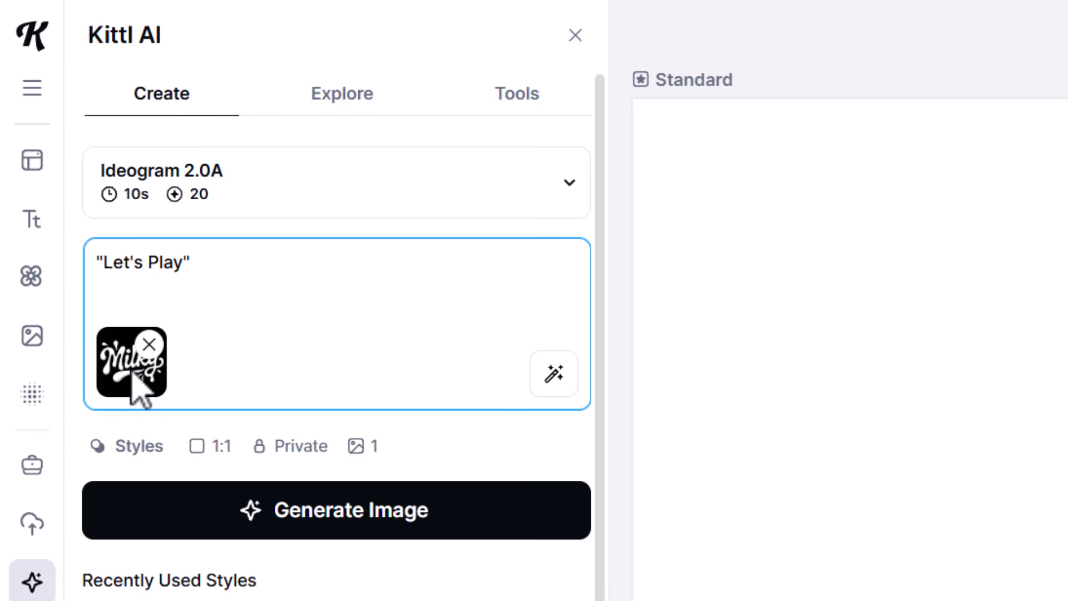
{"action": "left_click", "coordinate": [429, 520]}
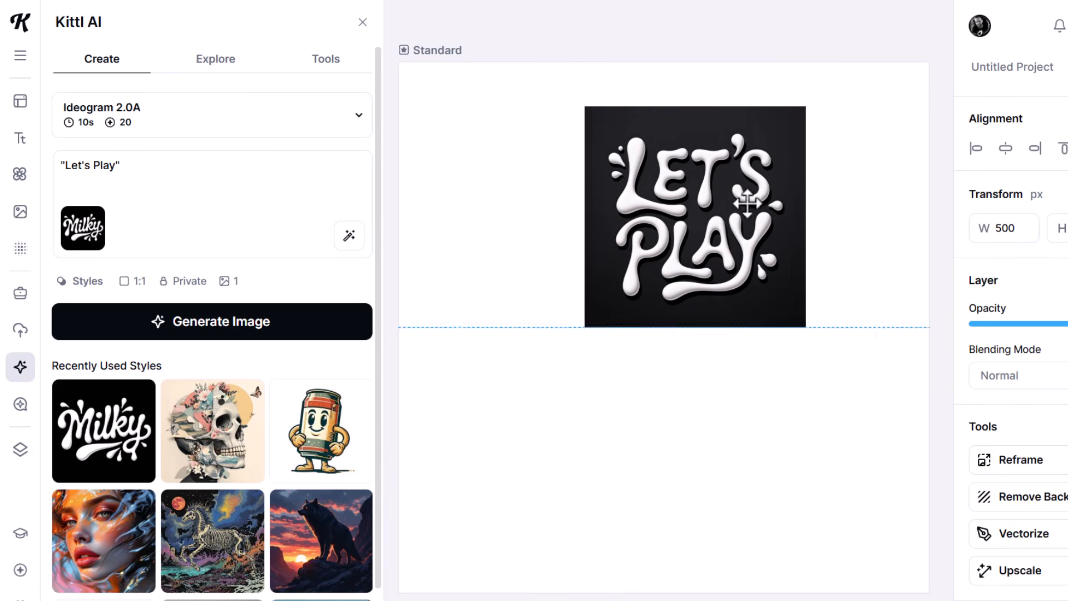
{"action": "left_click_drag", "start_coordinate": [747, 203], "coordinate": [870, 159]}
{"action": "left_click_drag", "start_coordinate": [712, 284], "coordinate": [398, 592]}
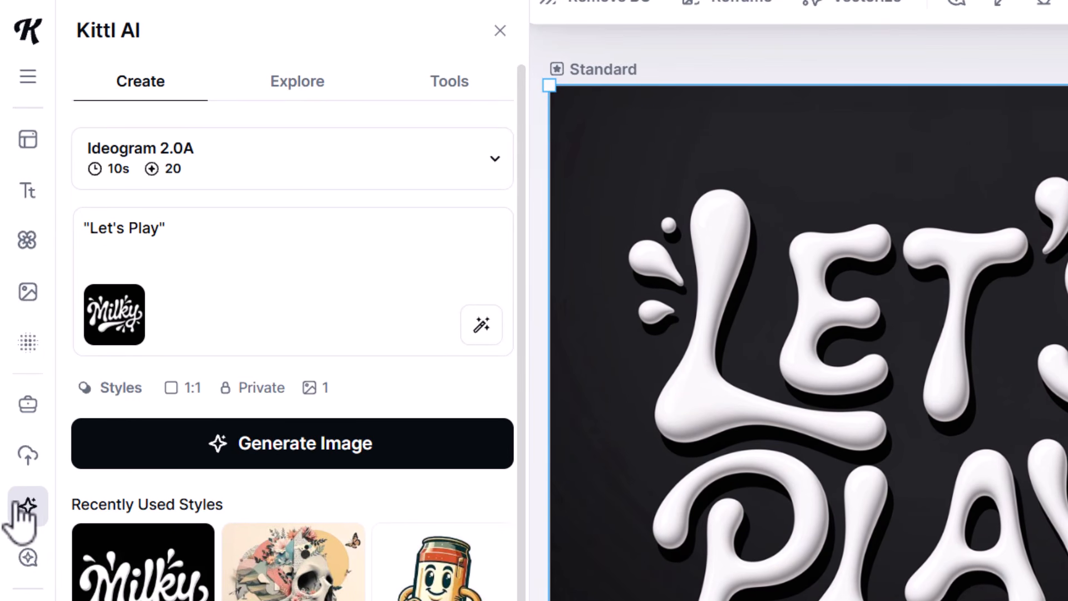
Set up Image Restyle for the lettering with High strength and the description "A glowing Green Slime text on a purple rock background"
{"action": "left_click", "coordinate": [440, 95]}
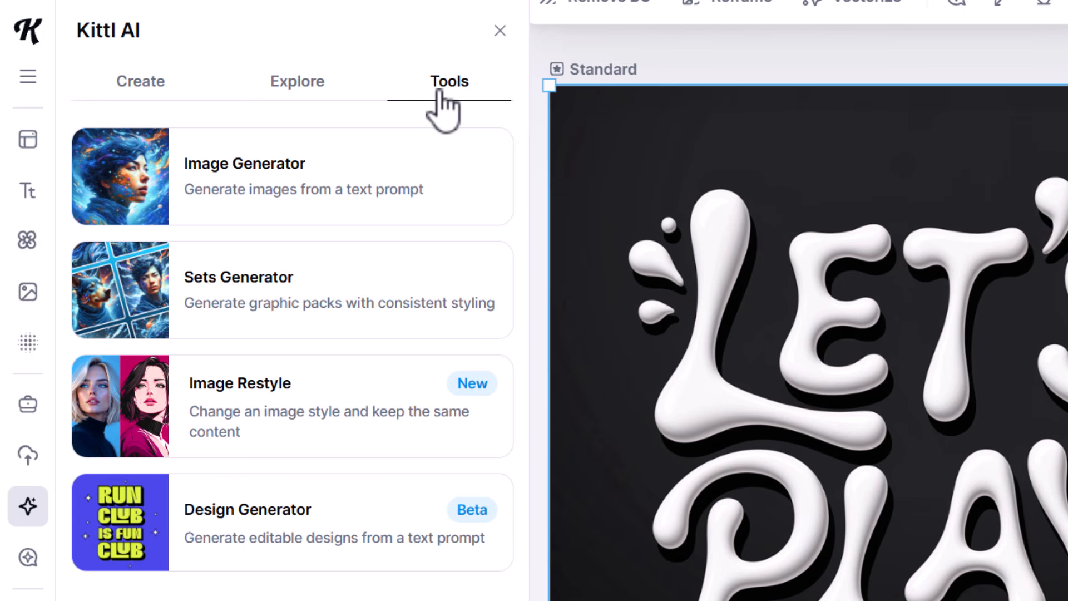
{"action": "left_click", "coordinate": [369, 412]}
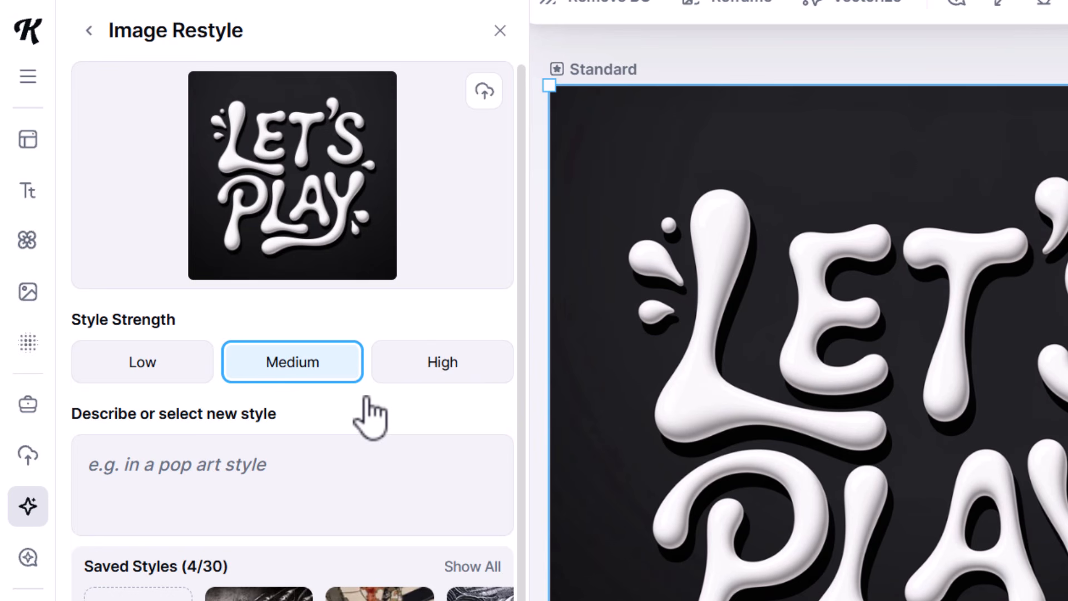
{"action": "left_click", "coordinate": [440, 366]}
{"action": "scroll", "coordinate": [334, 439], "scroll_direction": "down", "scroll_amount": 1}
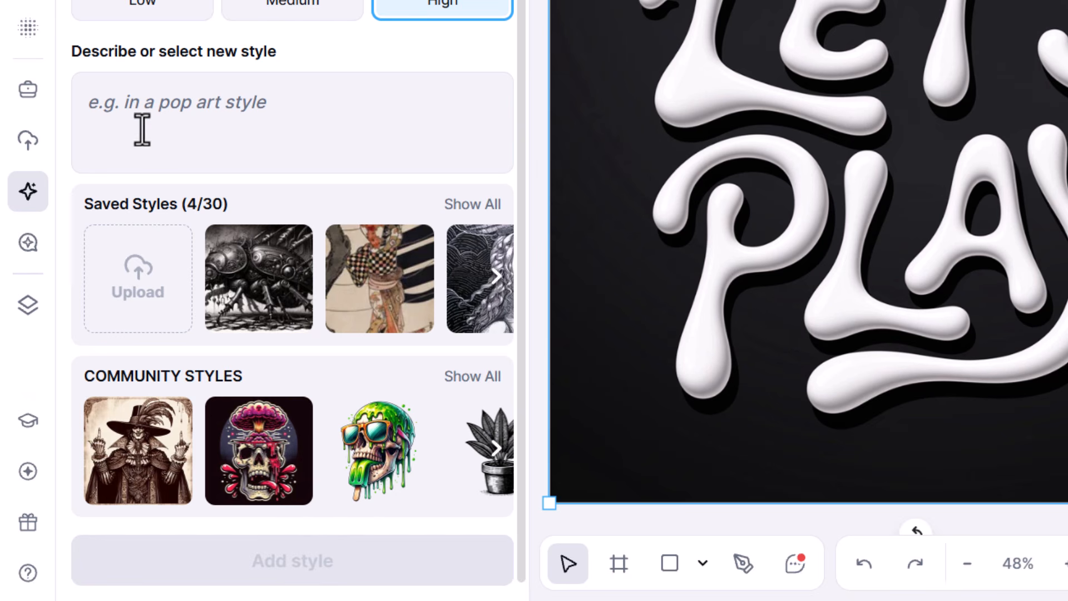
{"action": "left_click", "coordinate": [157, 109]}
{"action": "type", "text": "A glowing Green Slime text on a purple rock background"}
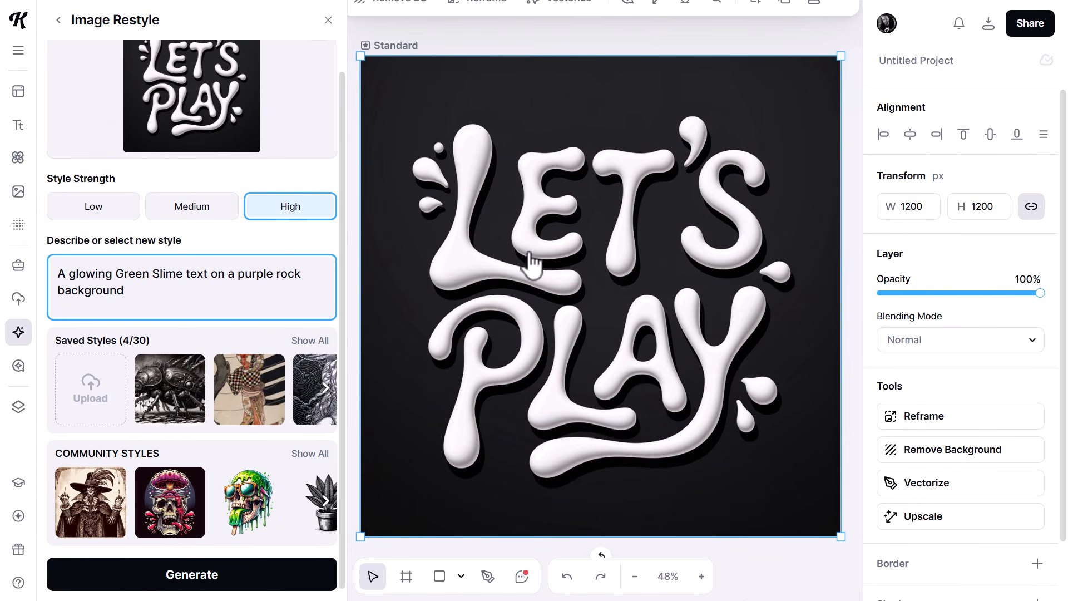
{"action": "scroll", "coordinate": [186, 65], "scroll_direction": "up", "scroll_amount": 1}
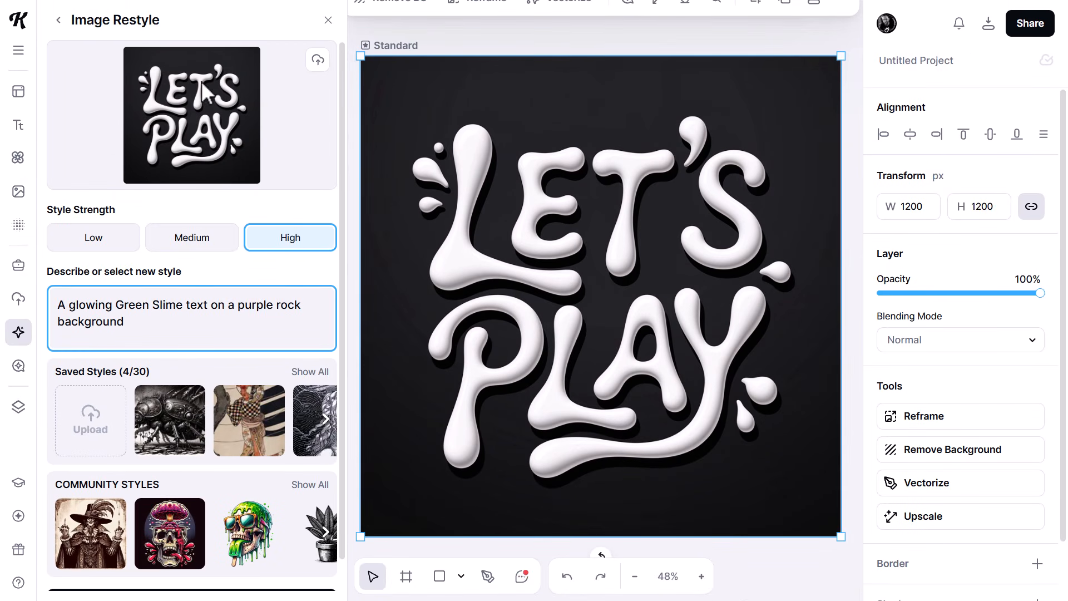
Generate the restyled version of the Let's Play lettering
{"action": "scroll", "coordinate": [195, 286], "scroll_direction": "down", "scroll_amount": 1}
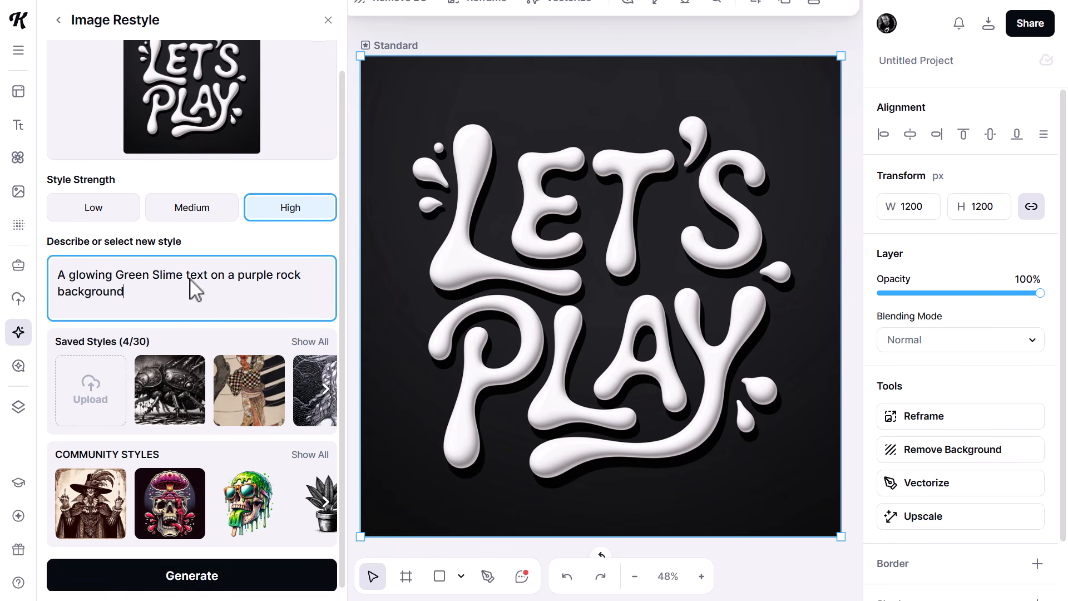
{"action": "left_click", "coordinate": [155, 582]}
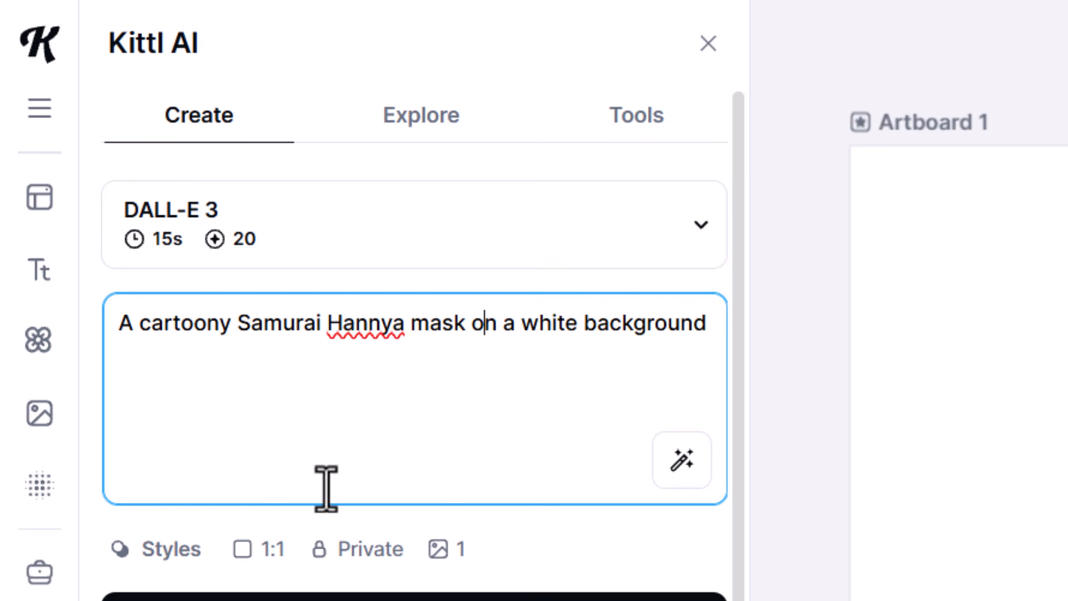
Generate the cartoony Samurai Hannya mask image in the Vector Art style for Ideogram 2.0A
{"action": "left_click", "coordinate": [161, 550]}
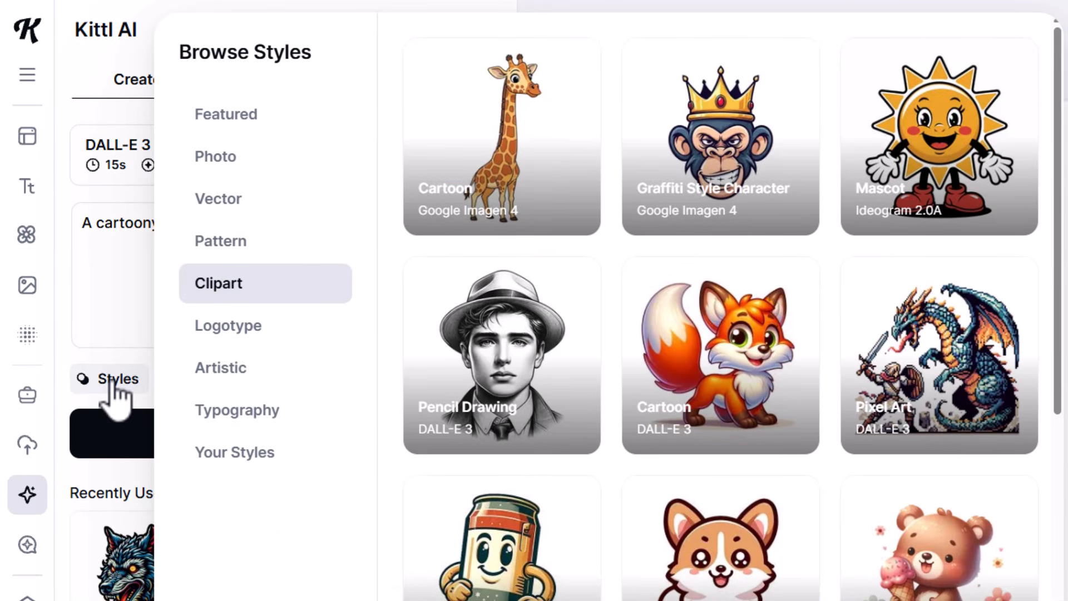
{"action": "left_click", "coordinate": [248, 204]}
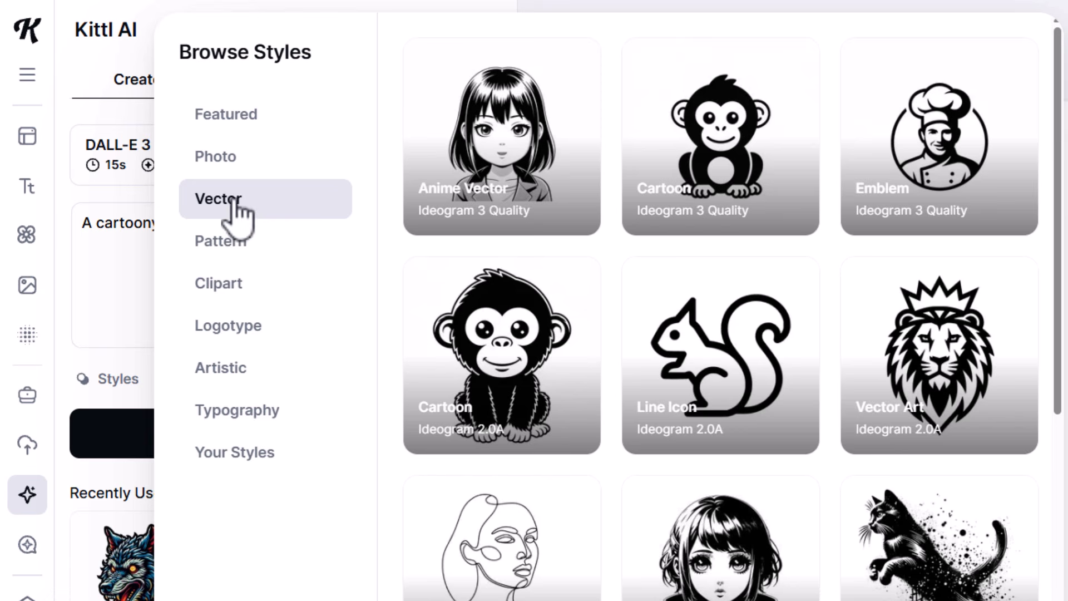
{"action": "scroll", "coordinate": [845, 345], "scroll_direction": "down", "scroll_amount": 10}
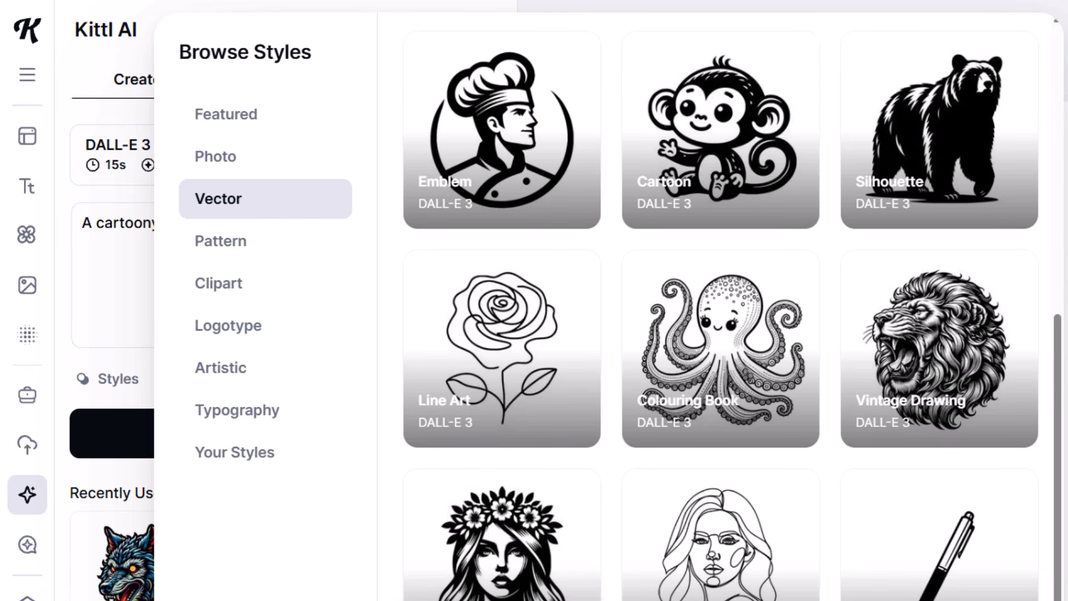
{"action": "scroll", "coordinate": [746, 590], "scroll_direction": "up", "scroll_amount": 10}
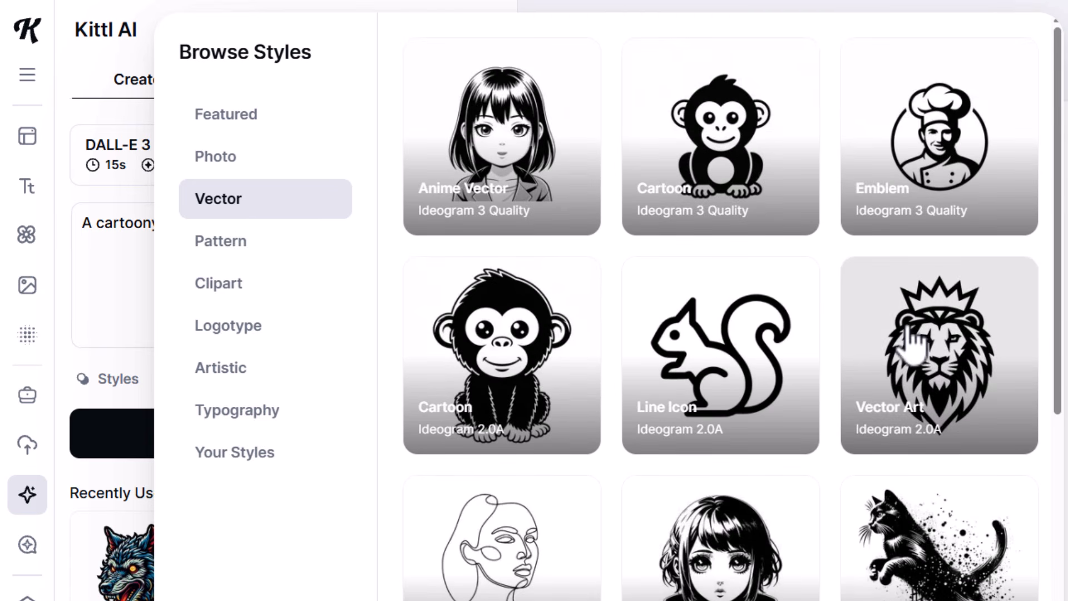
{"action": "left_click", "coordinate": [911, 327]}
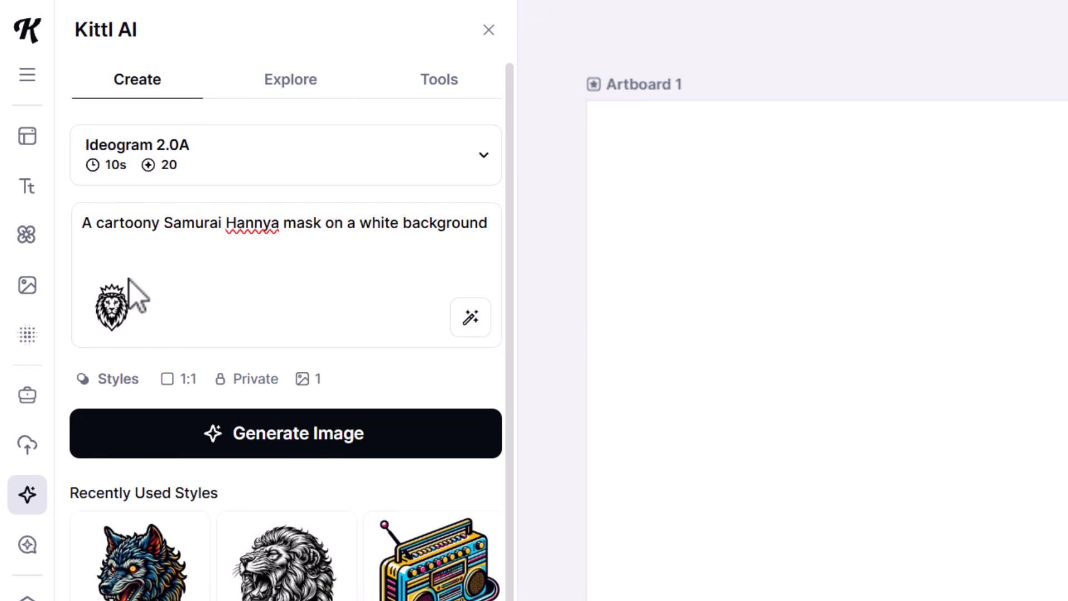
{"action": "left_click", "coordinate": [295, 435]}
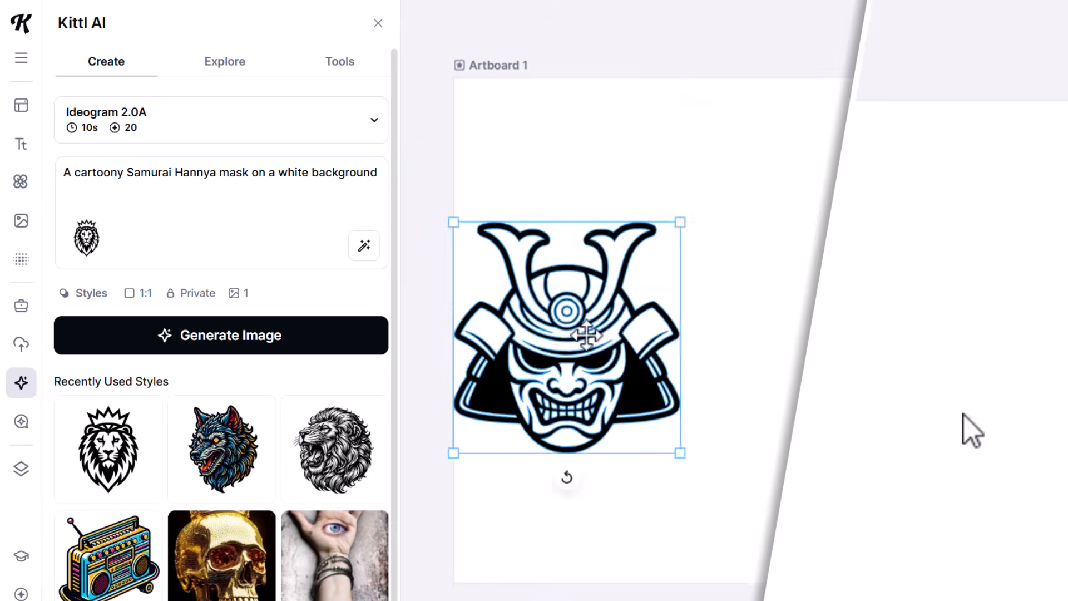
Enlarge the black-and-white mask to about 966 px wide on the artboard, and delete it
{"action": "left_click_drag", "start_coordinate": [587, 335], "coordinate": [707, 333]}
{"action": "left_click_drag", "start_coordinate": [732, 370], "coordinate": [911, 554]}
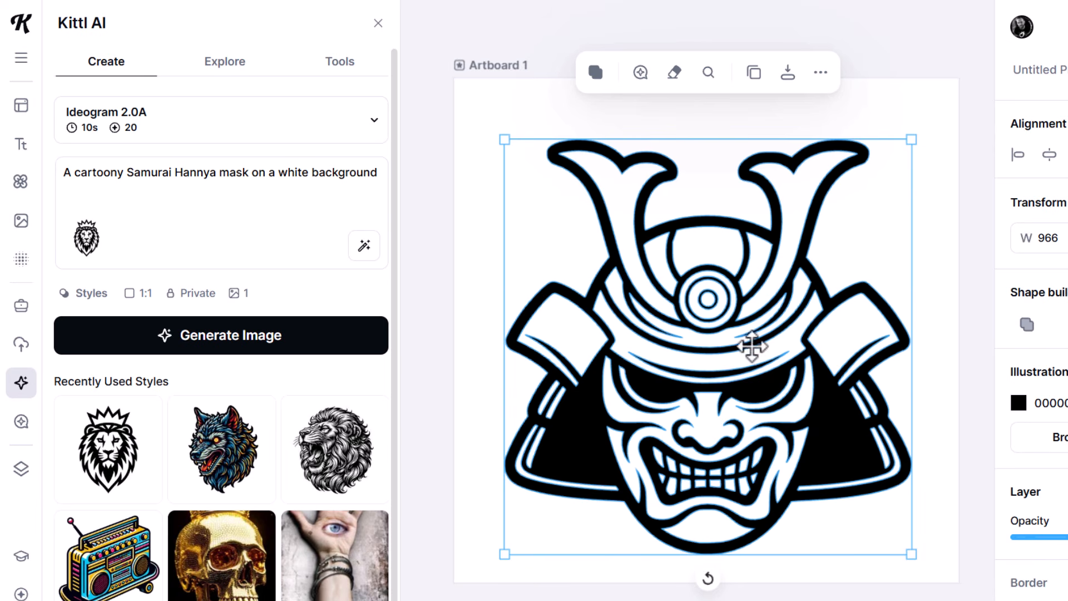
{"action": "left_click", "coordinate": [942, 191]}
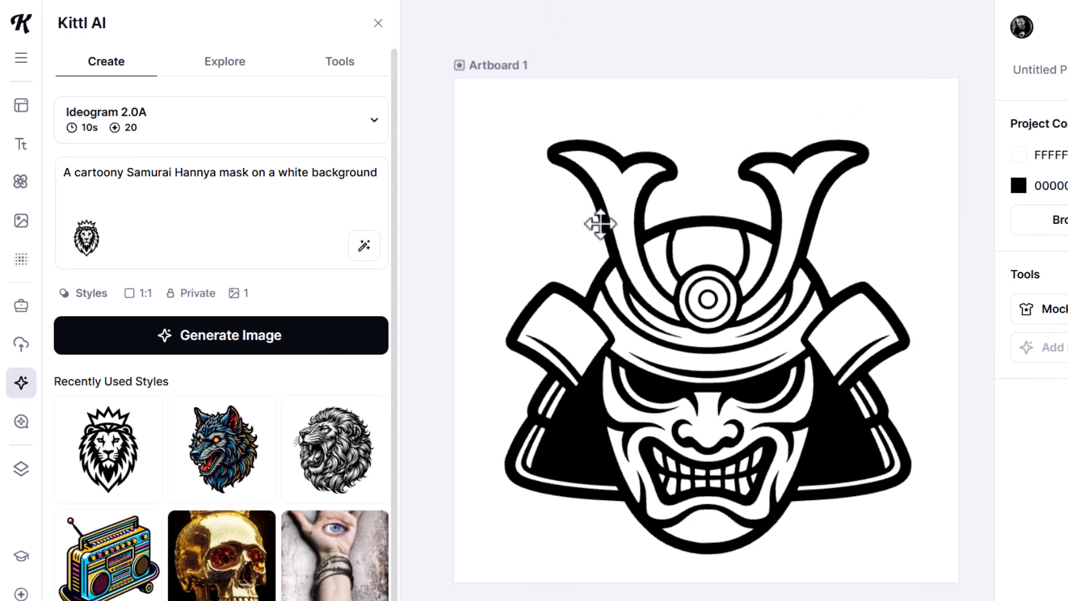
{"action": "left_click", "coordinate": [645, 340]}
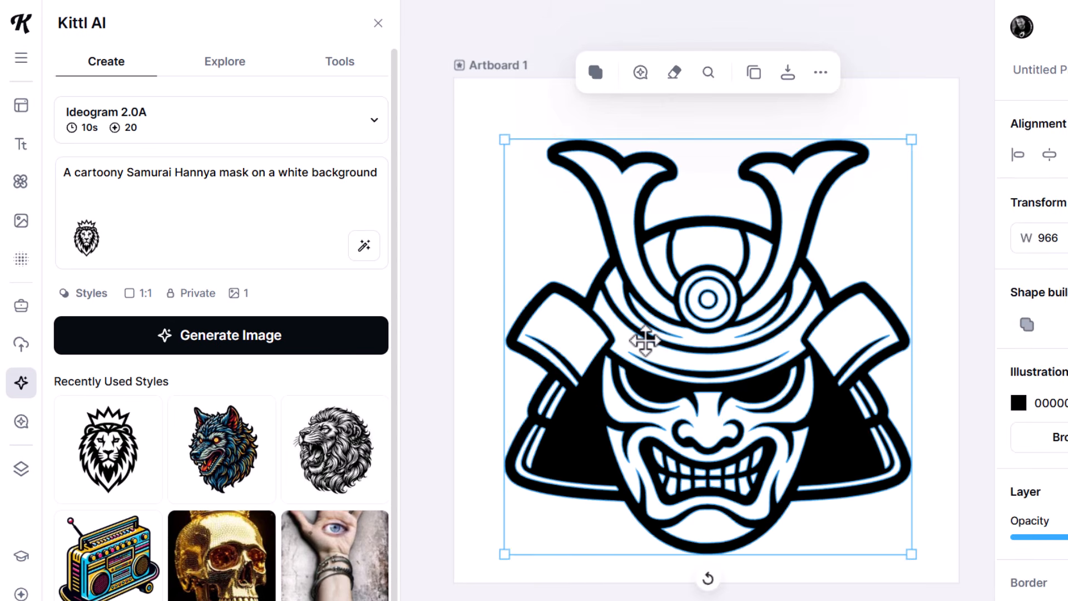
{"action": "key", "text": "Delete"}
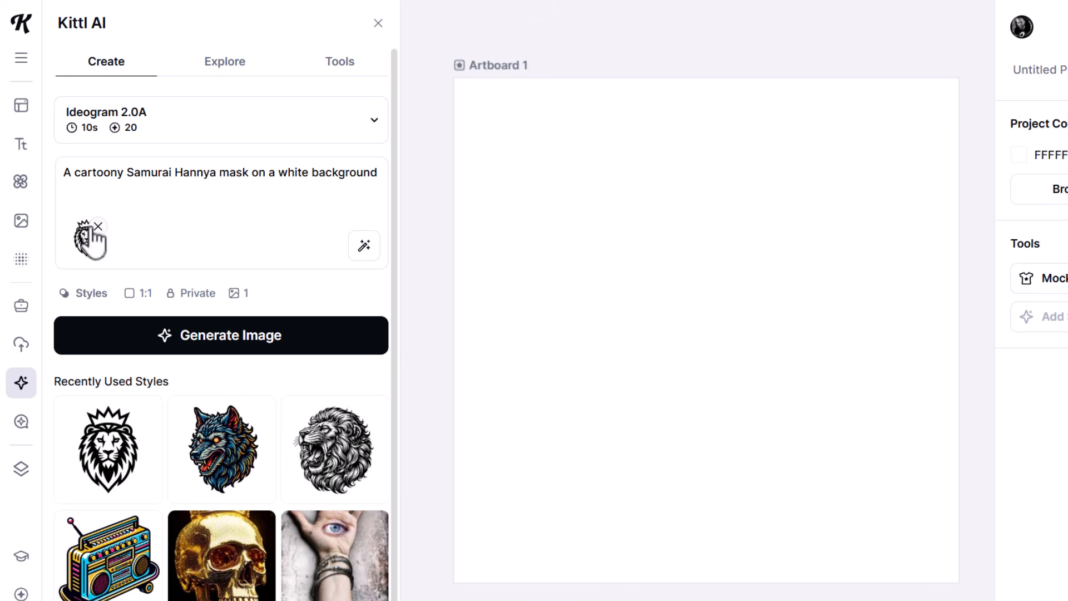
Choose the T-Shirt Graphic clipart style for Ideogram 2.0A for the mask image
{"action": "left_click", "coordinate": [86, 295]}
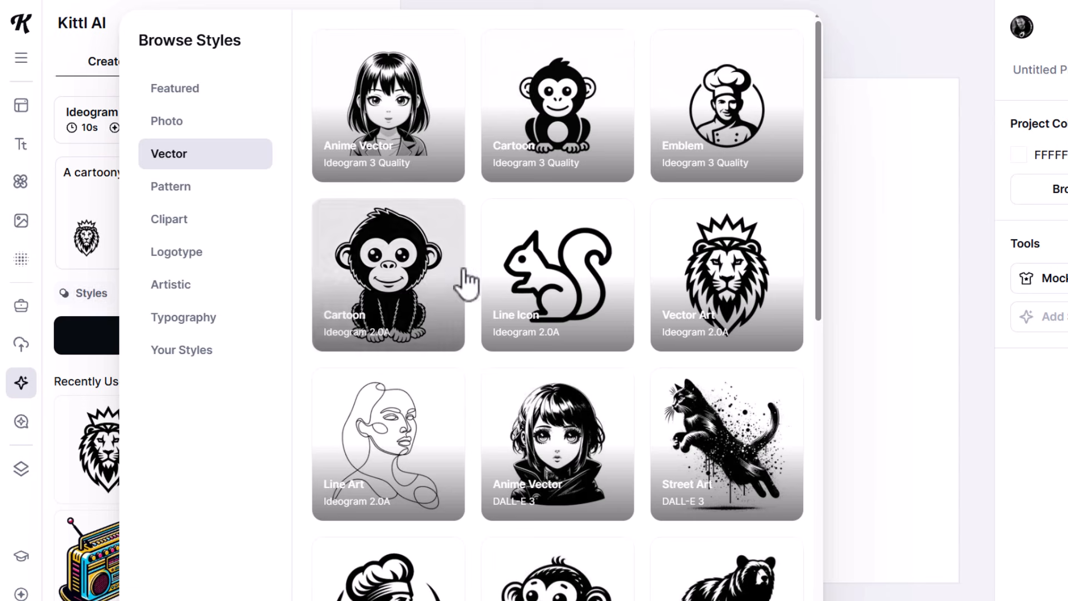
{"action": "left_click", "coordinate": [177, 220]}
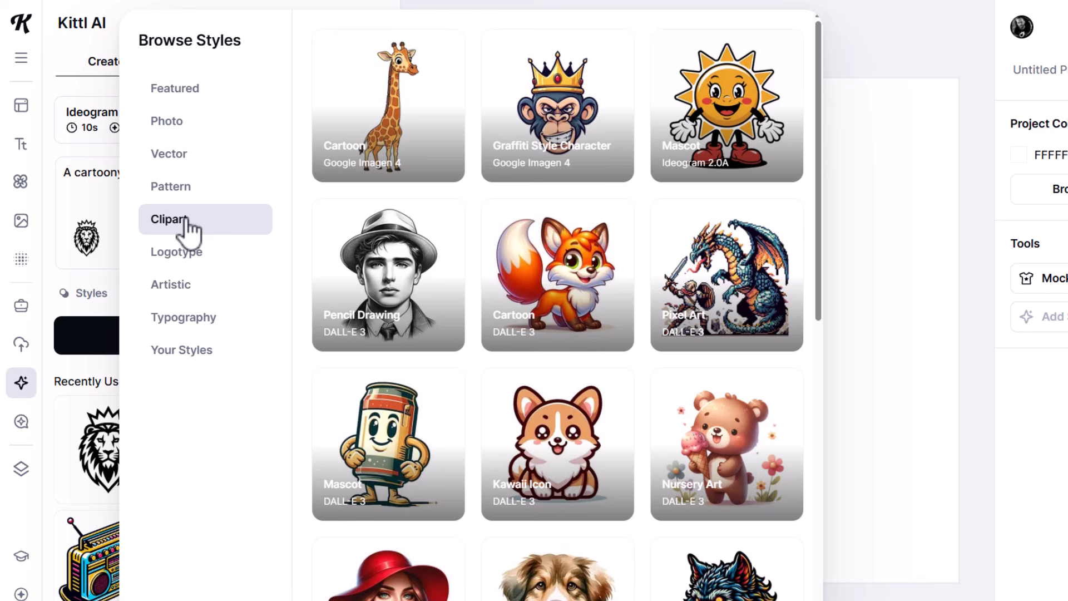
{"action": "scroll", "coordinate": [423, 262], "scroll_direction": "down", "scroll_amount": 9}
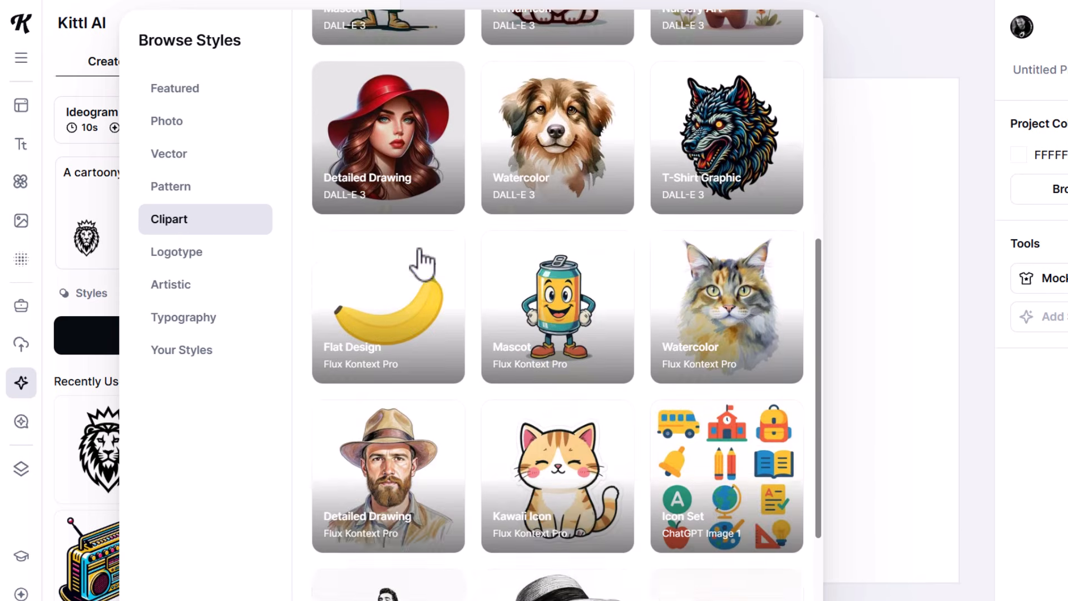
{"action": "scroll", "coordinate": [423, 261], "scroll_direction": "down", "scroll_amount": 7}
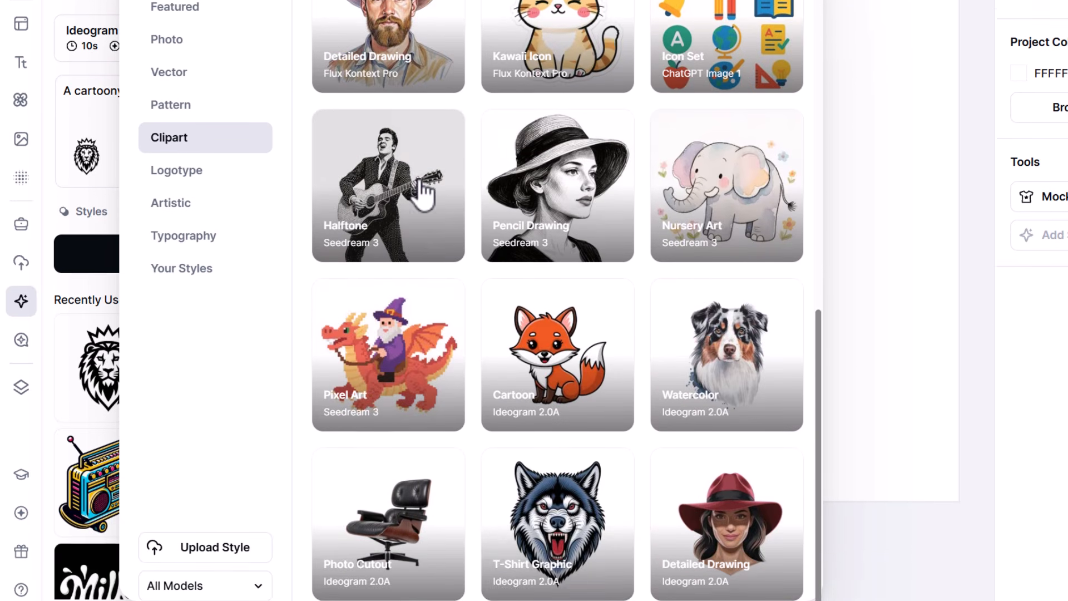
{"action": "left_click", "coordinate": [580, 524]}
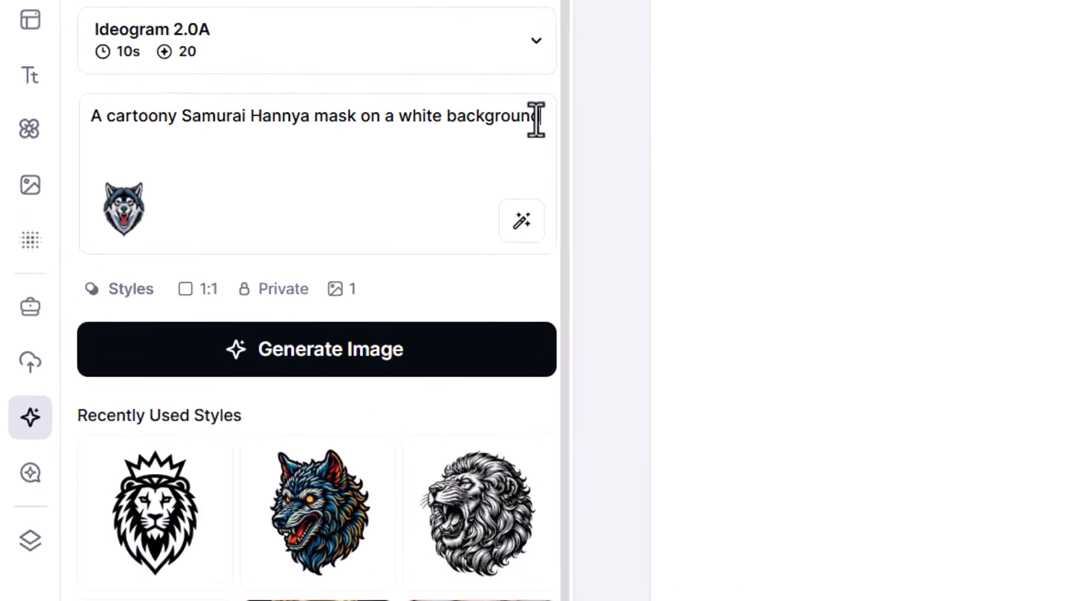
Append ", simple vector art design" to the Samurai Hannya mask prompt and generate the image
{"action": "left_click", "coordinate": [374, 81]}
{"action": "type", "text": ", simple vector art design"}
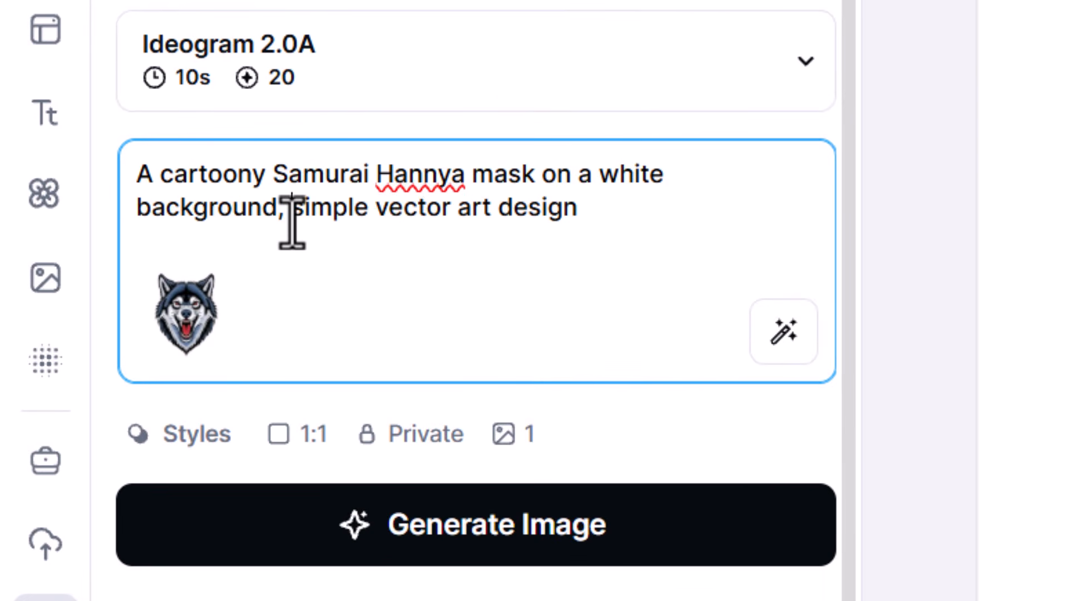
{"action": "mouse_move", "coordinate": [292, 222]}
{"action": "left_mouse_down"}
{"action": "mouse_move", "coordinate": [579, 214]}
{"action": "mouse_move", "coordinate": [289, 212]}
{"action": "left_mouse_up"}
{"action": "left_click", "coordinate": [610, 210]}
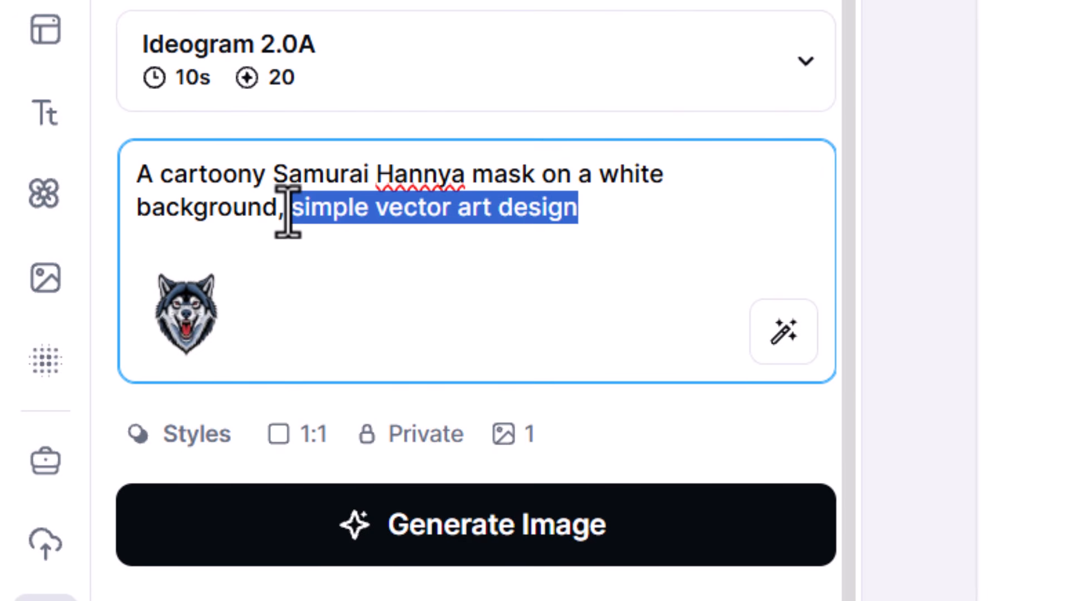
{"action": "mouse_move", "coordinate": [186, 305]}
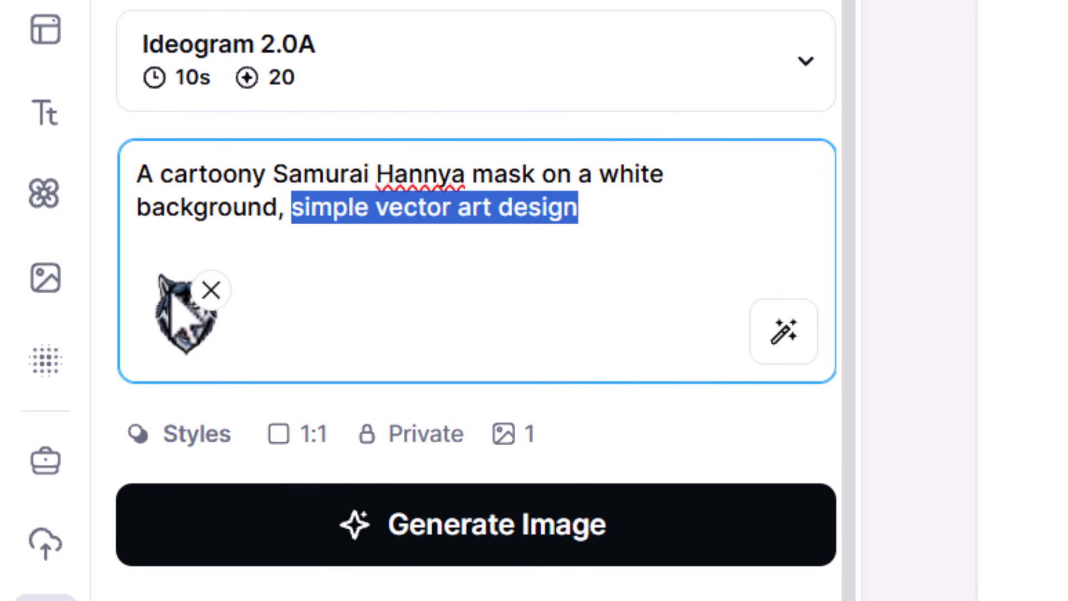
{"action": "left_click", "coordinate": [595, 529]}
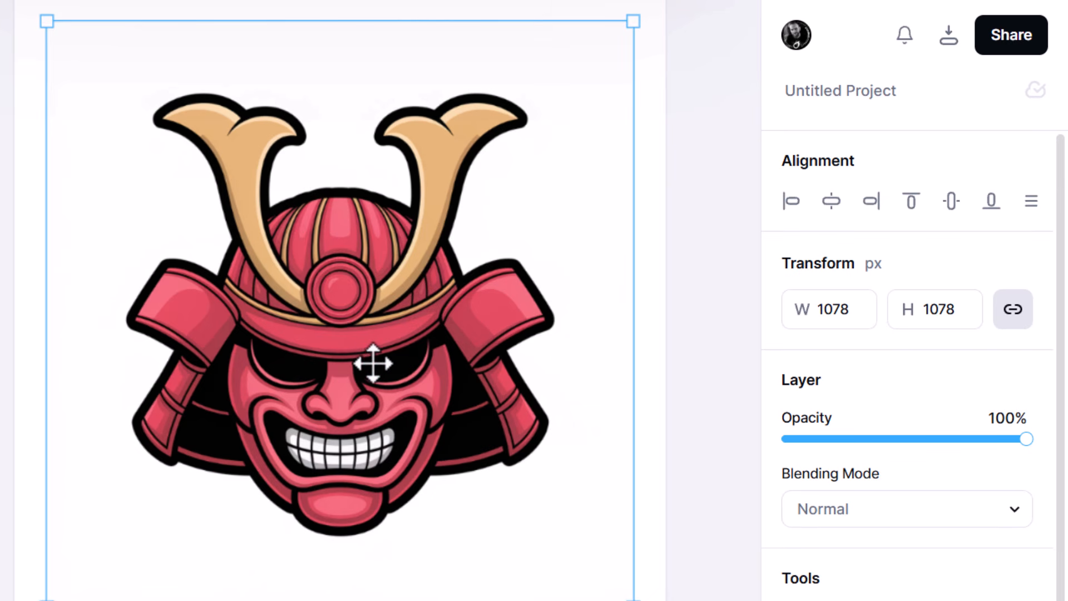
Remove the red samurai mask's background and vectorize the image with 16 colors
{"action": "scroll", "coordinate": [374, 363], "scroll_direction": "up", "scroll_amount": 5}
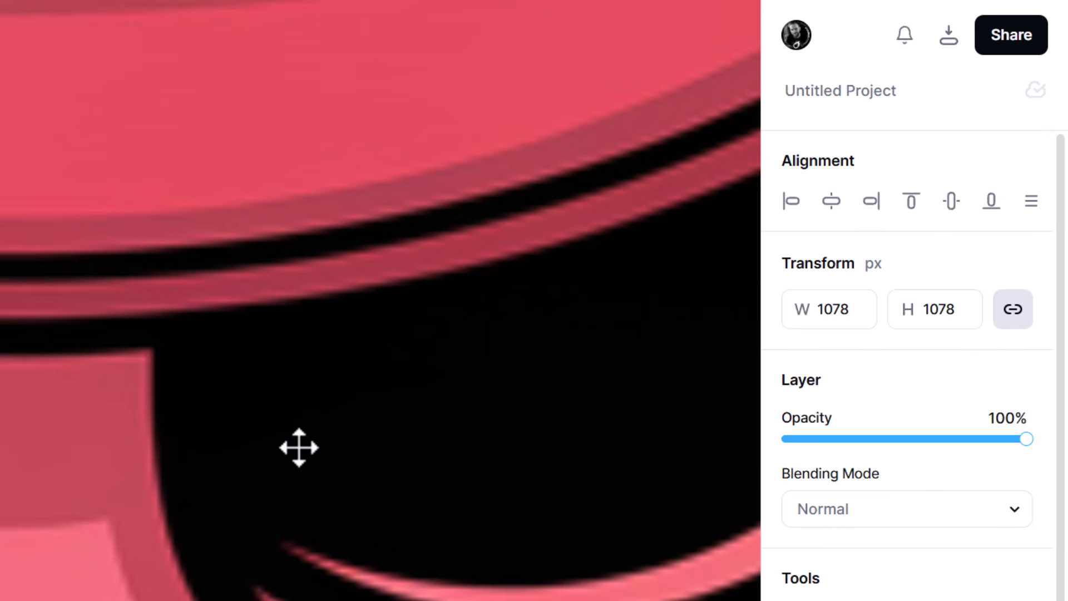
{"action": "scroll", "coordinate": [245, 391], "scroll_direction": "down", "scroll_amount": 5}
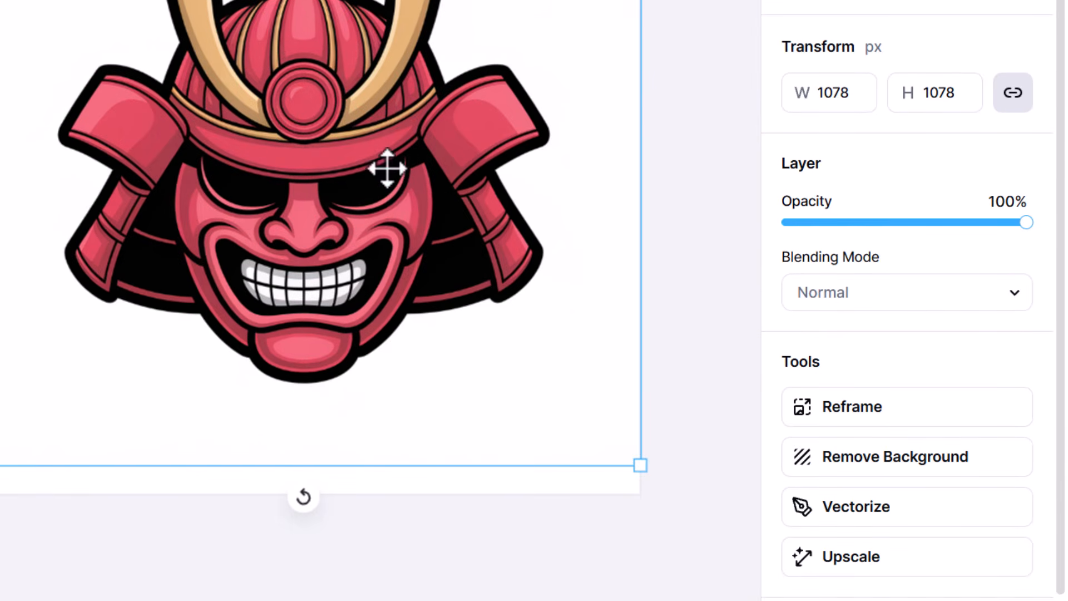
{"action": "left_click", "coordinate": [915, 484]}
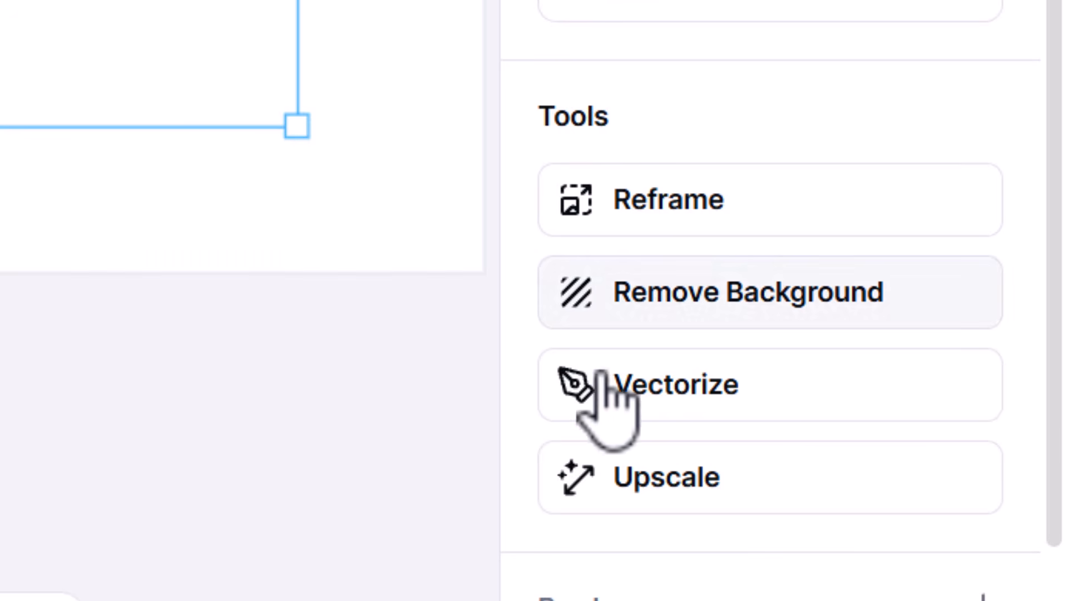
{"action": "left_click", "coordinate": [747, 392]}
{"action": "left_click_drag", "start_coordinate": [538, 184], "coordinate": [1053, 203]}
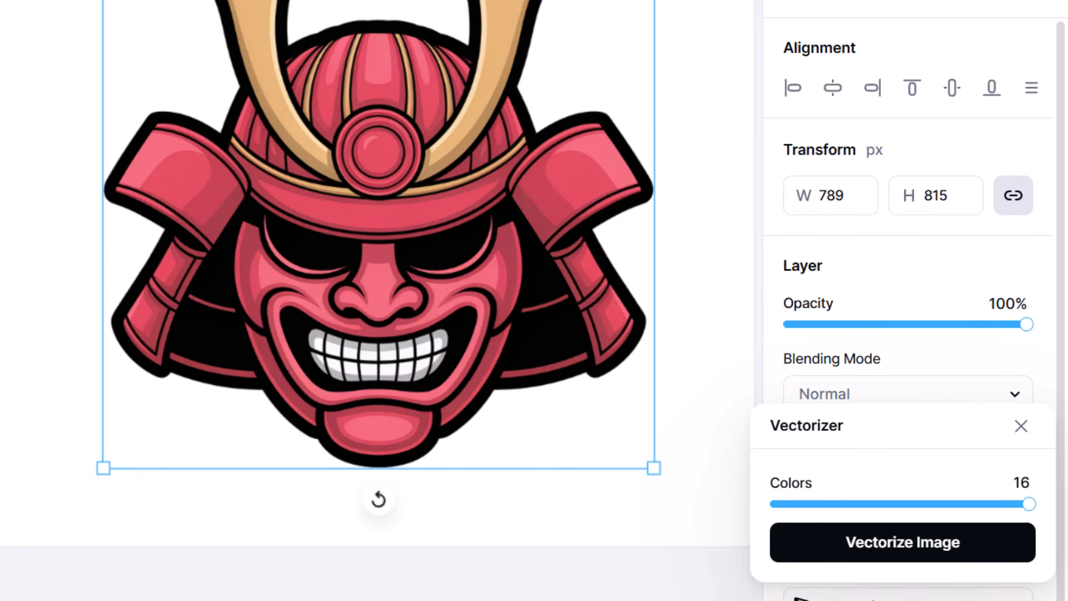
{"action": "left_click", "coordinate": [923, 556]}
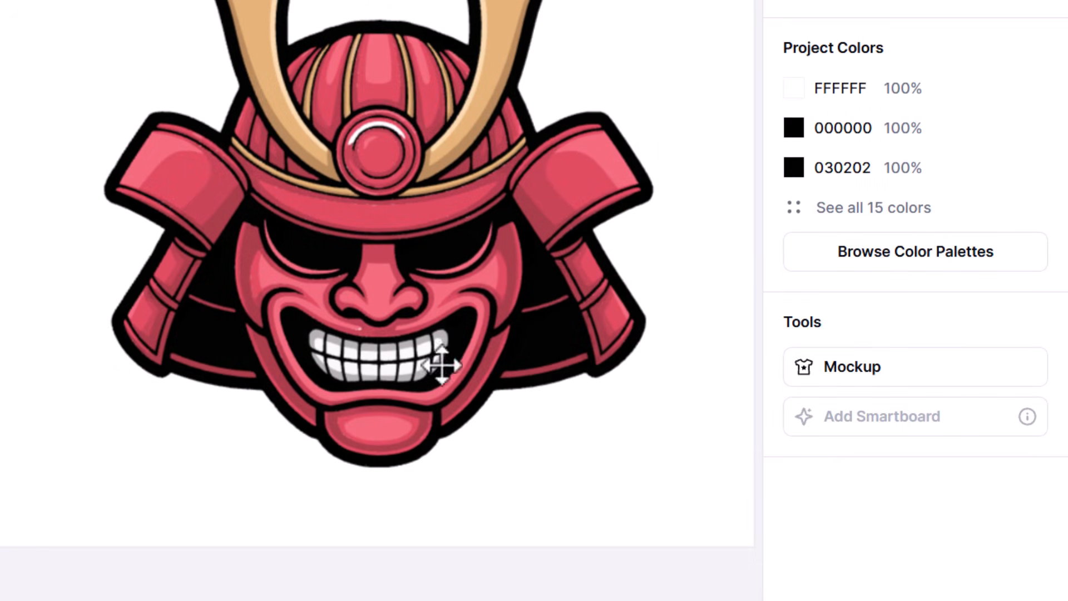
Inspect the vectorized mask's outlines and color edges up close around the eye area
{"action": "scroll", "coordinate": [364, 317], "scroll_direction": "up", "scroll_amount": 10}
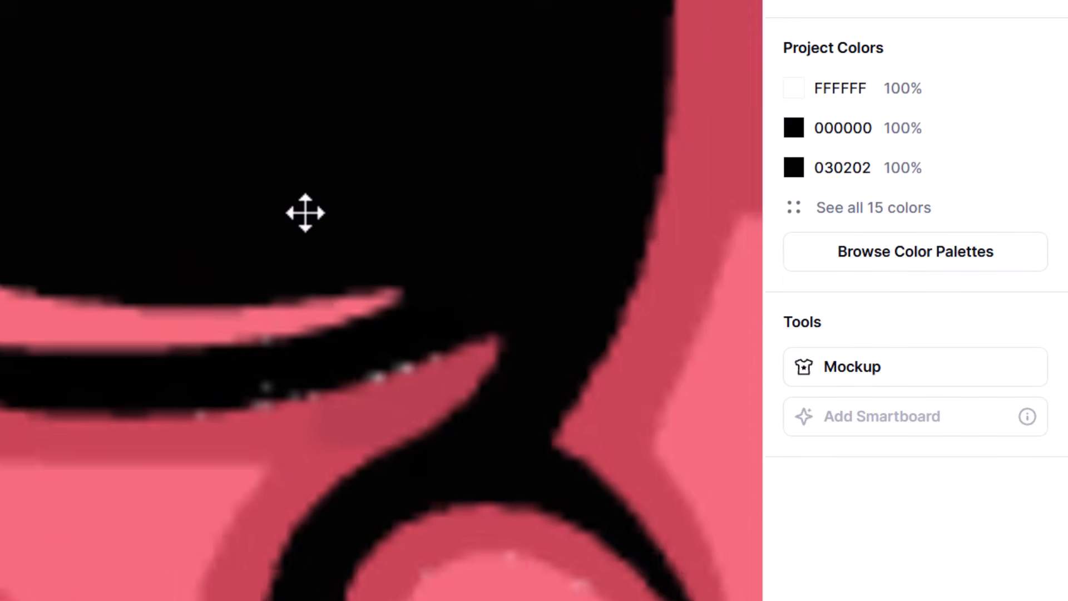
{"action": "left_click", "coordinate": [374, 103]}
{"action": "key", "text": "Escape"}
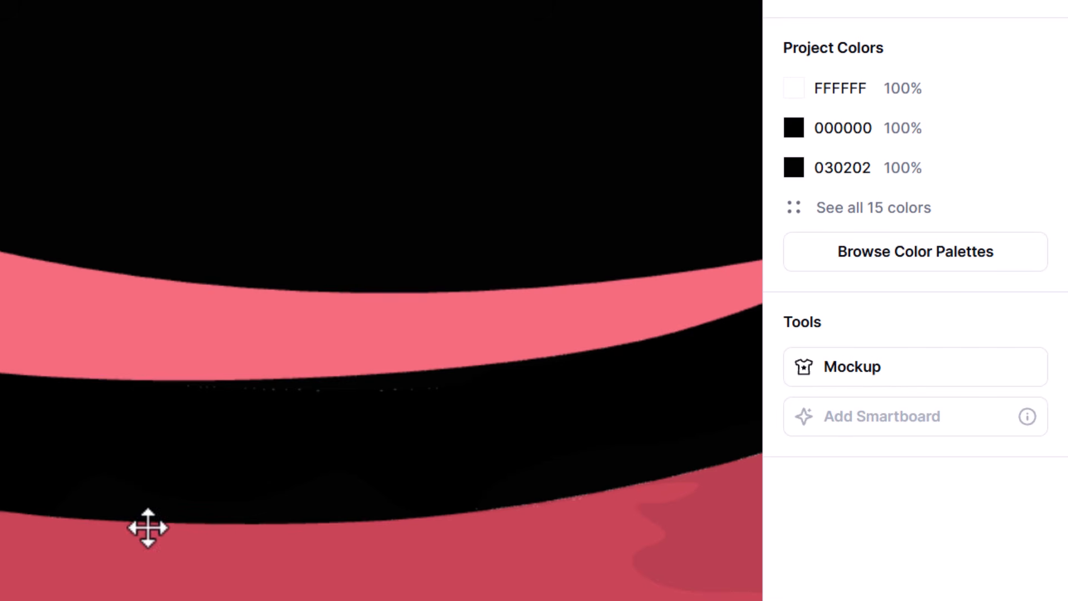
{"action": "scroll", "coordinate": [316, 377], "scroll_direction": "down", "scroll_amount": 10}
{"action": "left_click", "coordinate": [407, 305]}
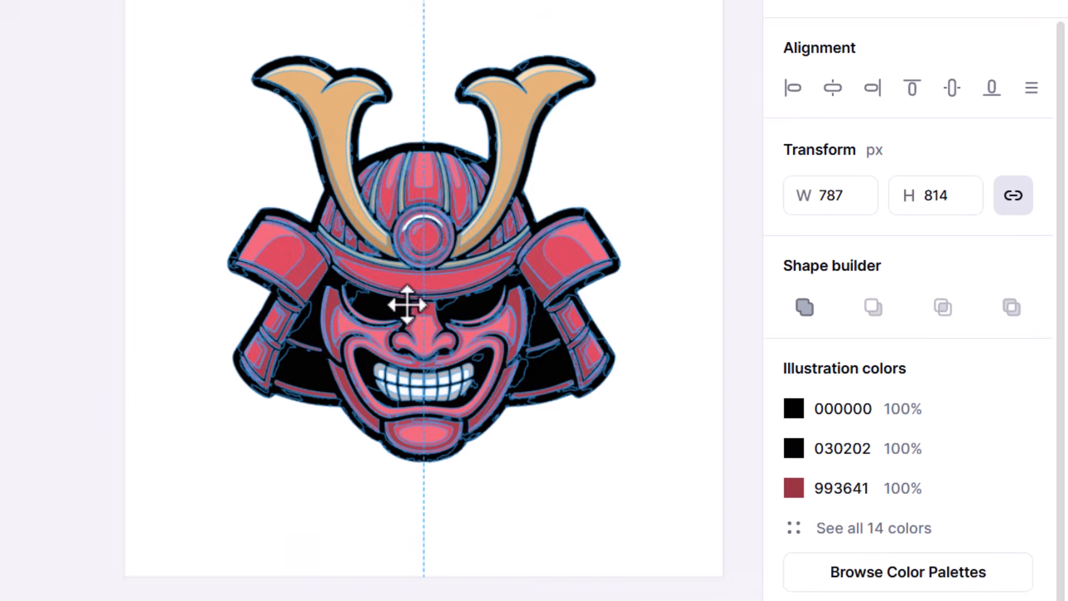
{"action": "left_click", "coordinate": [177, 121]}
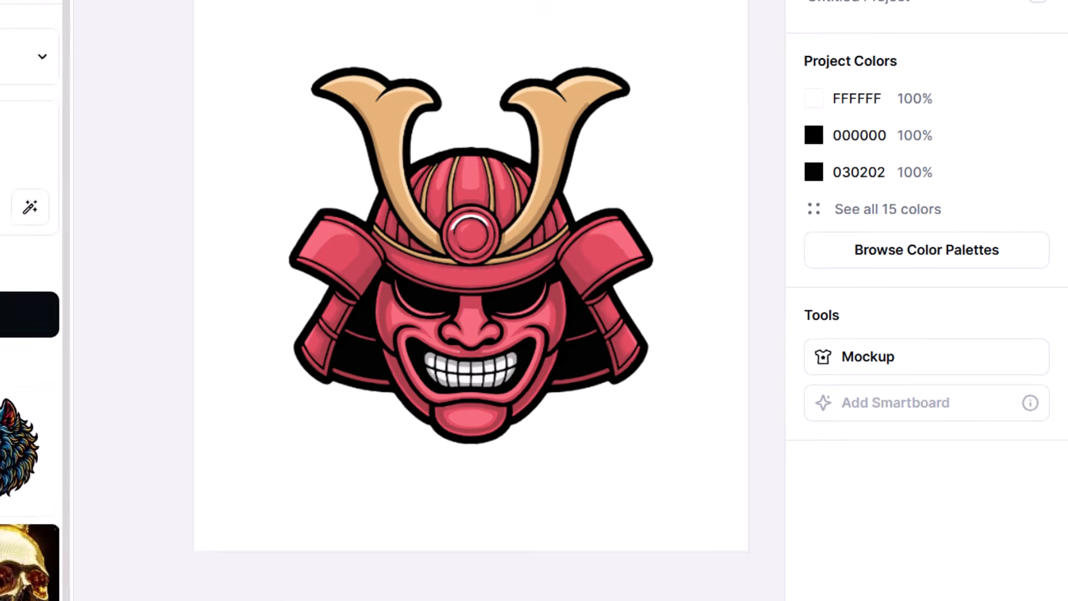
Place the trending photo of a white horse in a dark field behind the mask, covering the artboard at about 1249 px wide
{"action": "left_click", "coordinate": [19, 191]}
{"action": "left_click_drag", "start_coordinate": [159, 204], "coordinate": [715, 307]}
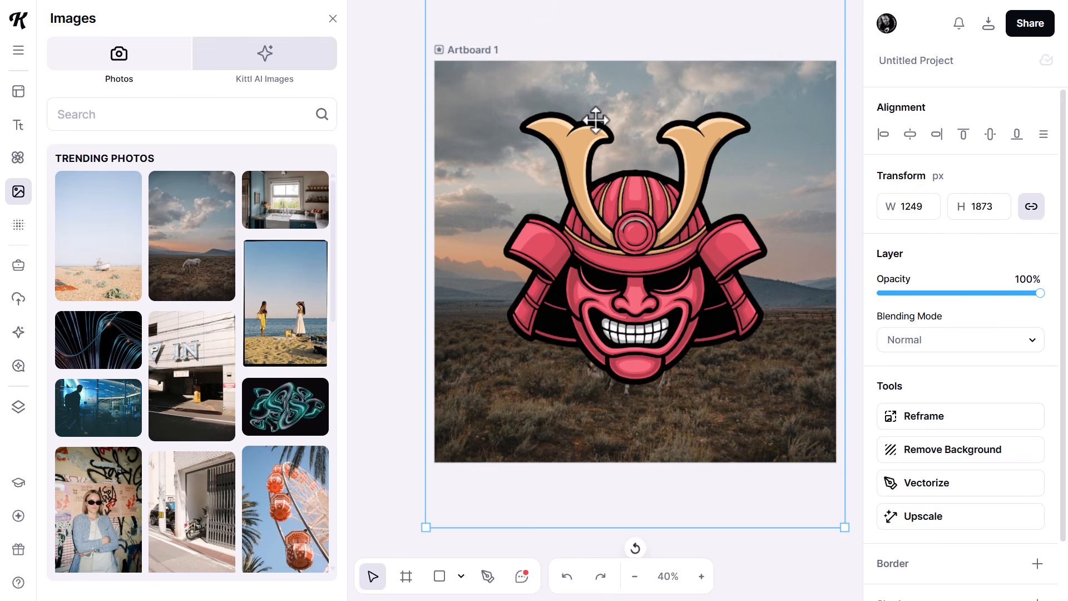
Add a border to the samurai mask and set its color to white, FFFFFF
{"action": "left_click", "coordinate": [651, 204]}
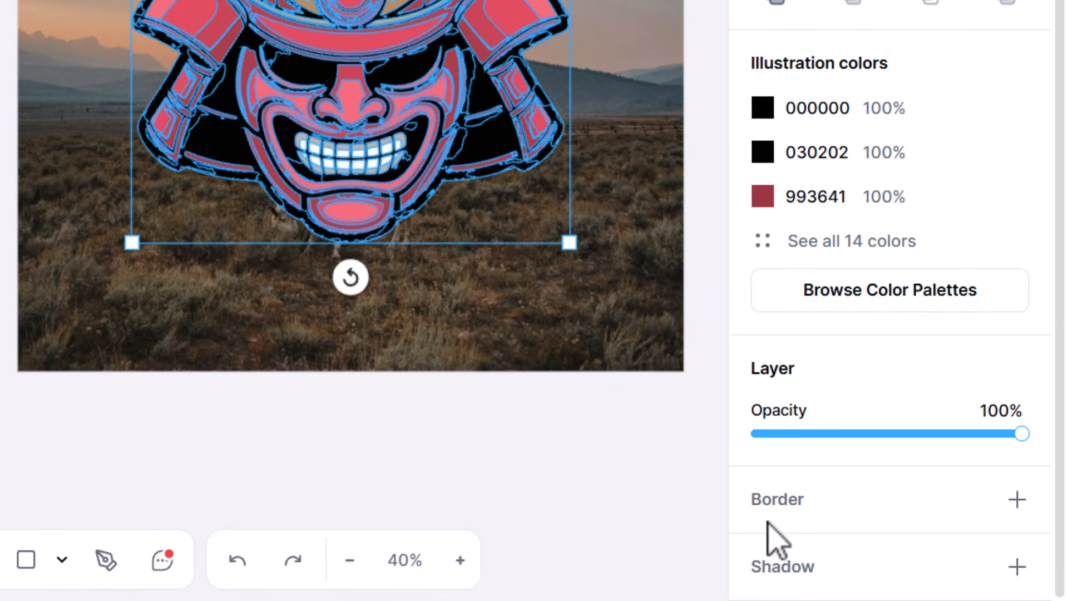
{"action": "left_click", "coordinate": [759, 436]}
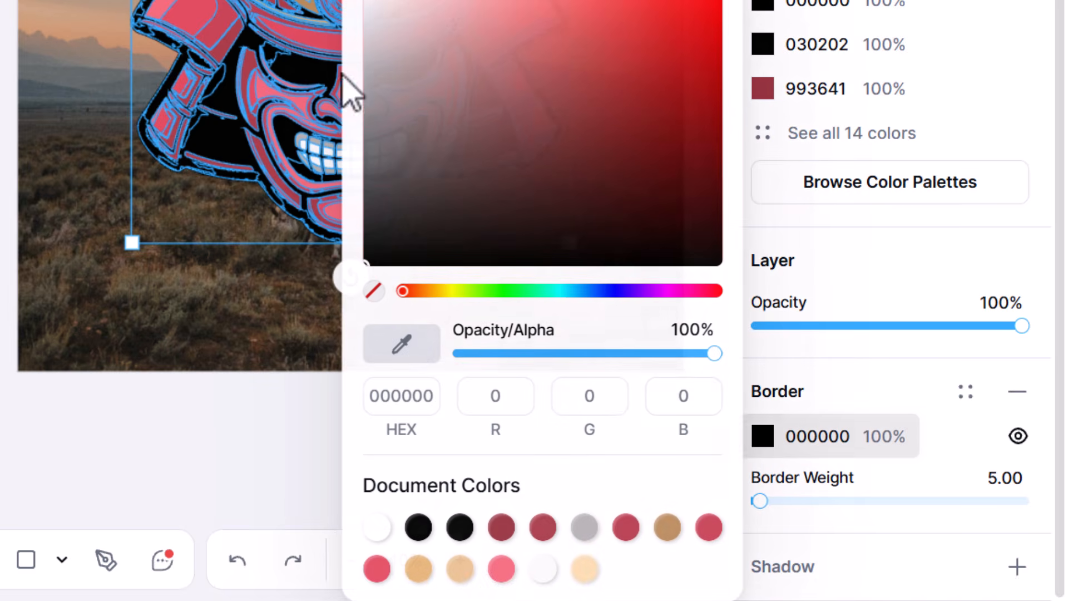
{"action": "left_click_drag", "start_coordinate": [384, 12], "coordinate": [359, 3]}
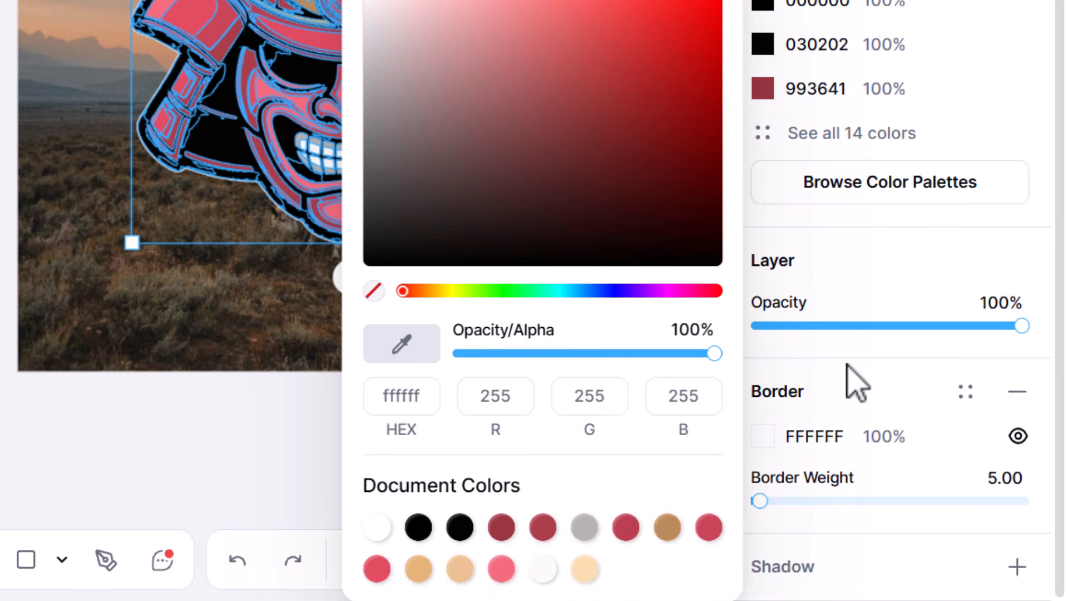
{"action": "left_click", "coordinate": [848, 365]}
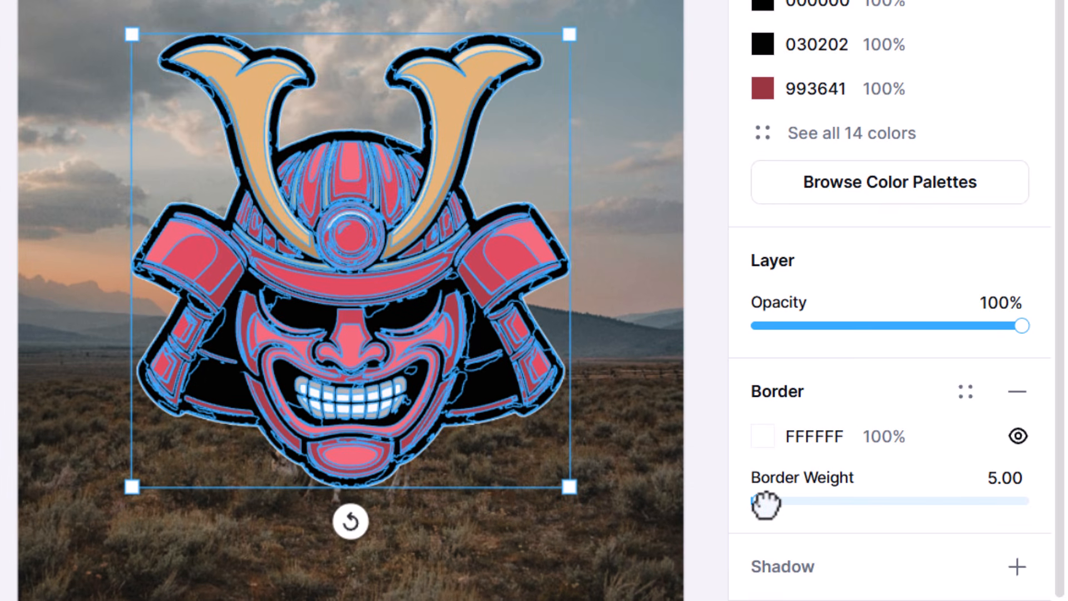
Set the samurai mask's white border weight to 56.30 and deselect the mask
{"action": "left_click_drag", "start_coordinate": [763, 502], "coordinate": [765, 505]}
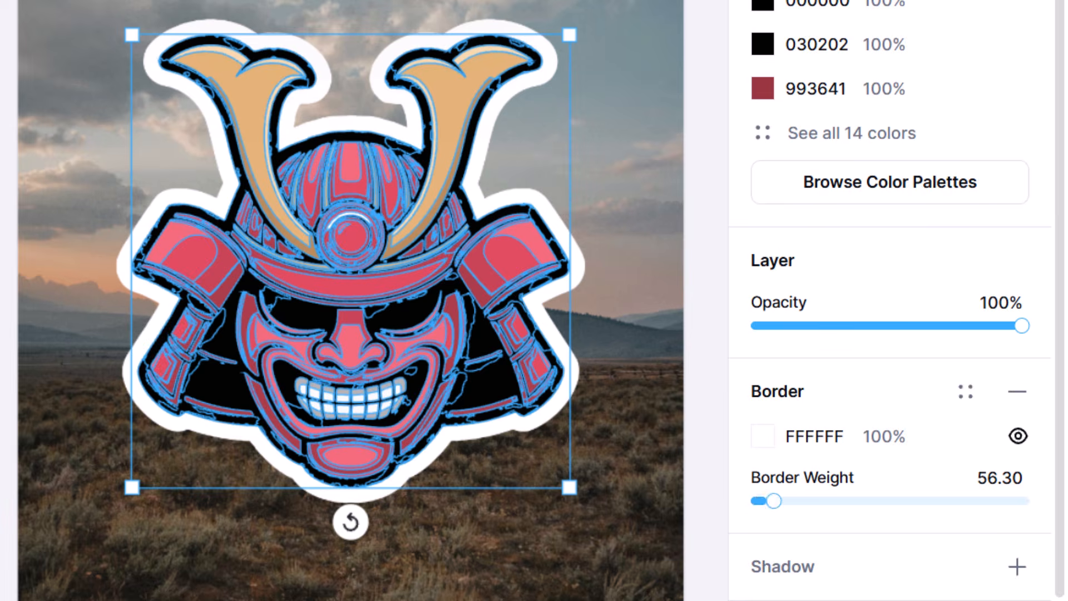
{"action": "key", "text": "Escape"}
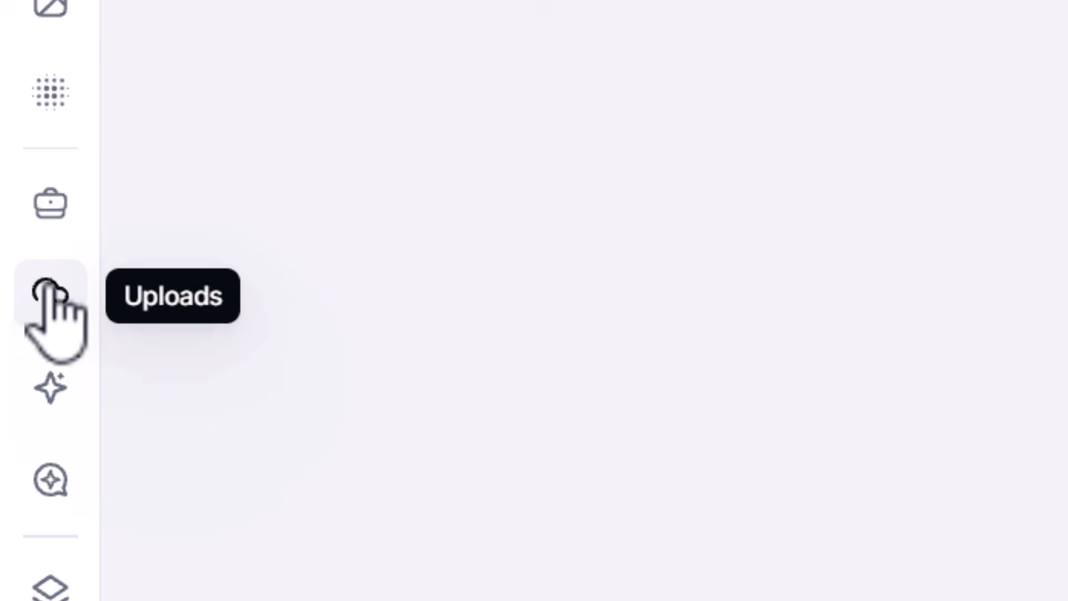
Place the crowned golden skull image from the AI Generated uploads folder on the artboard
{"action": "left_click", "coordinate": [50, 292]}
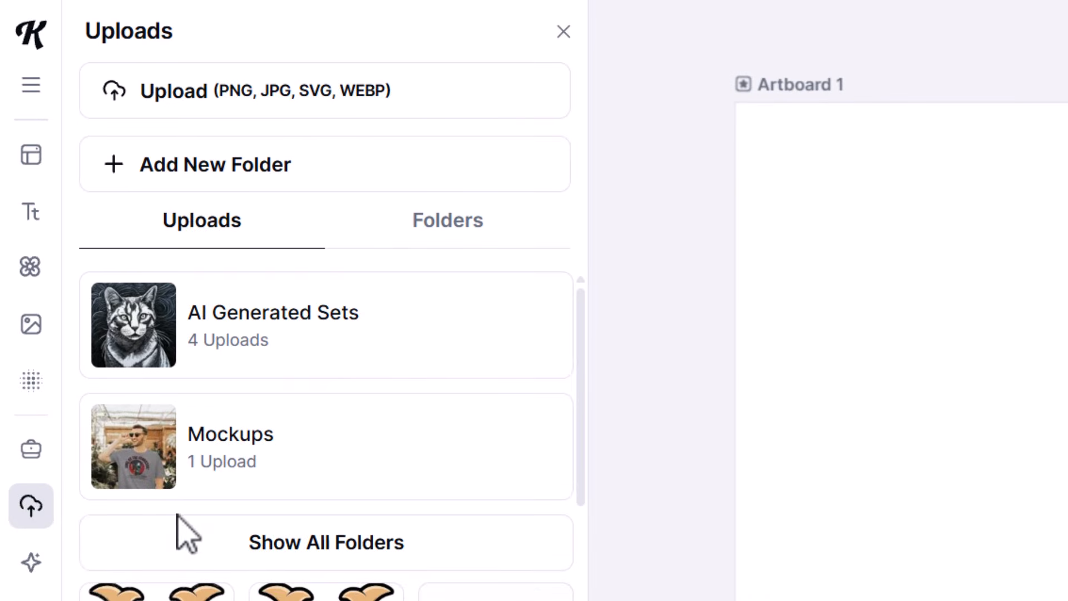
{"action": "left_click", "coordinate": [345, 560]}
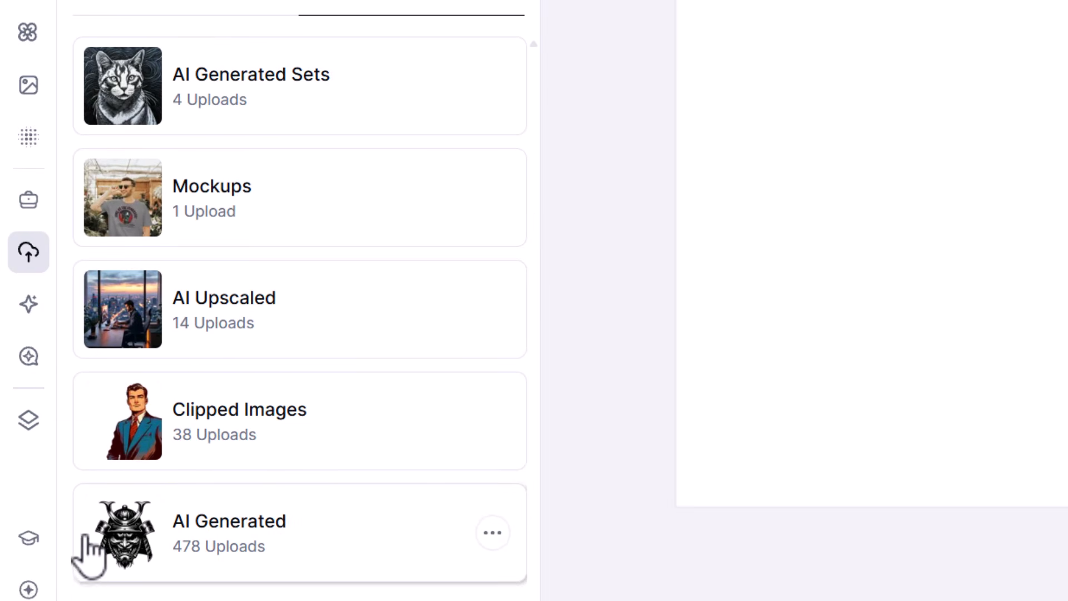
{"action": "left_click", "coordinate": [261, 540]}
{"action": "scroll", "coordinate": [286, 358], "scroll_direction": "down", "scroll_amount": 20}
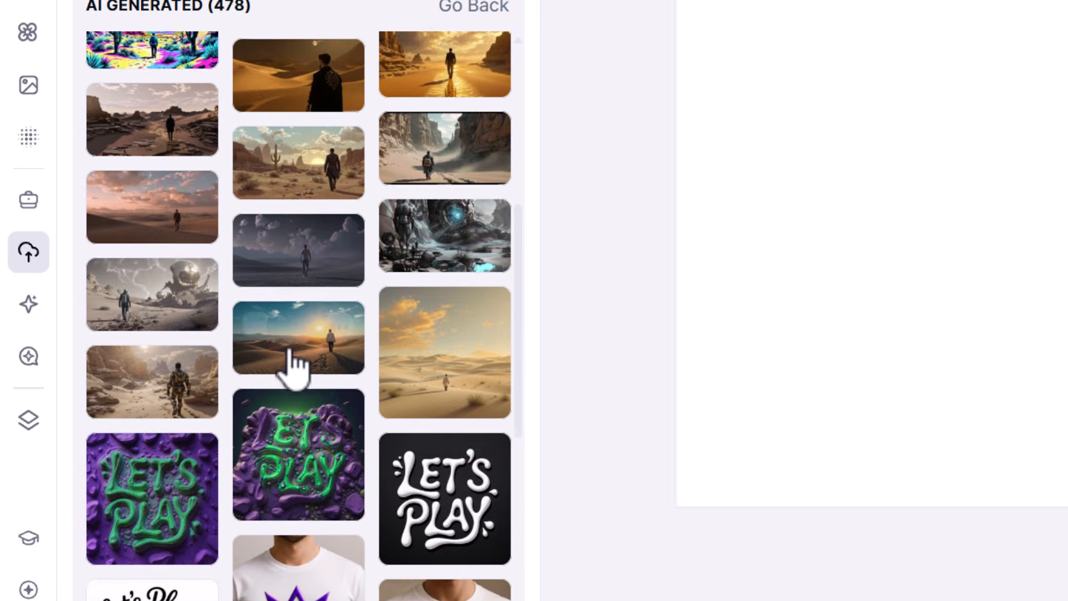
{"action": "scroll", "coordinate": [293, 365], "scroll_direction": "down", "scroll_amount": 15}
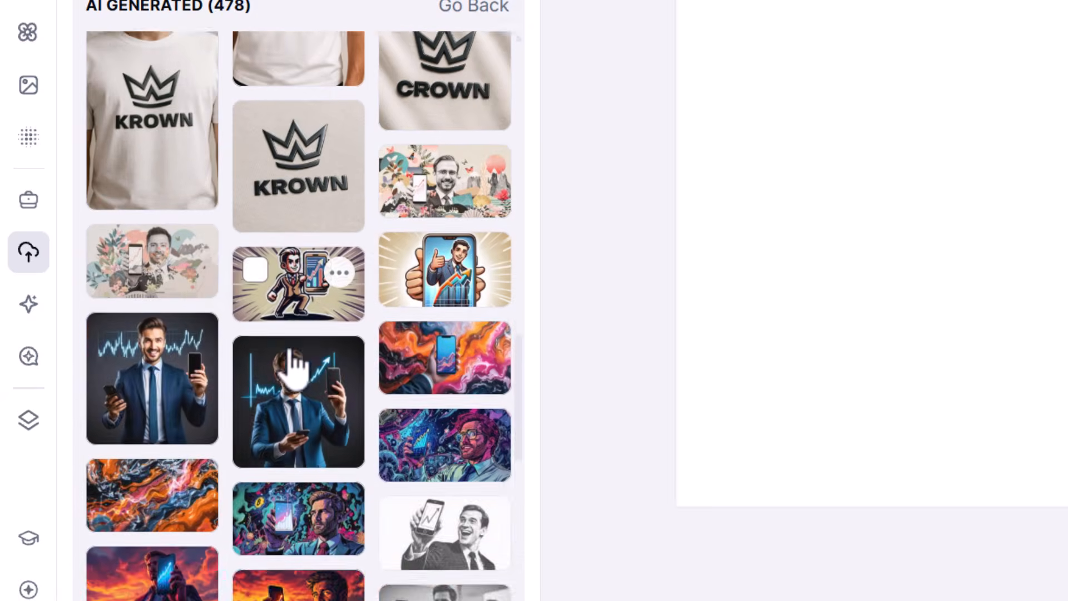
{"action": "scroll", "coordinate": [293, 365], "scroll_direction": "down", "scroll_amount": 15}
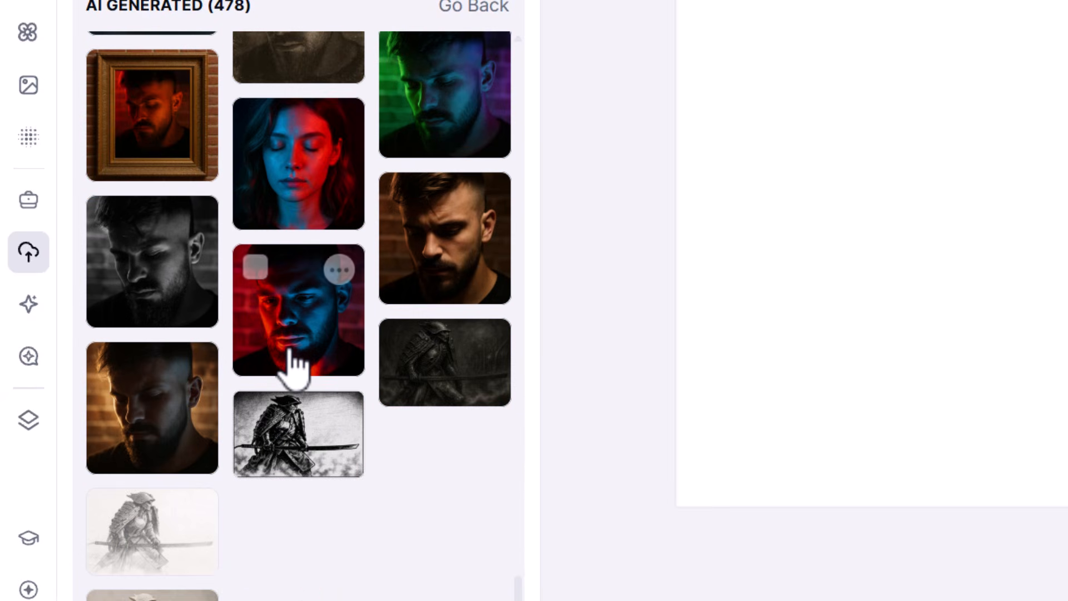
{"action": "scroll", "coordinate": [295, 364], "scroll_direction": "down", "scroll_amount": 15}
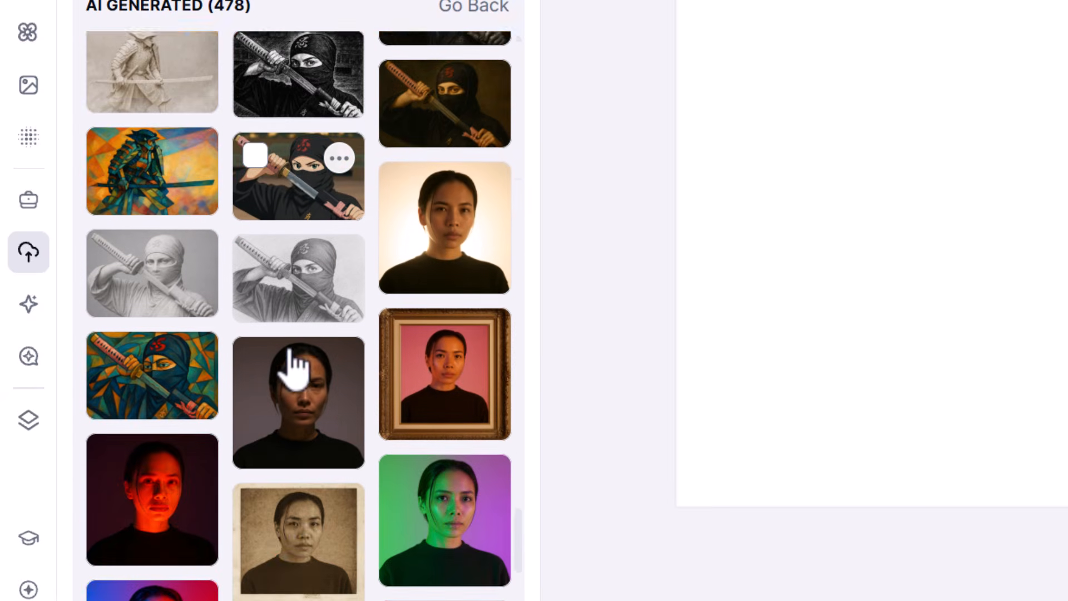
{"action": "scroll", "coordinate": [295, 377], "scroll_direction": "down", "scroll_amount": 15}
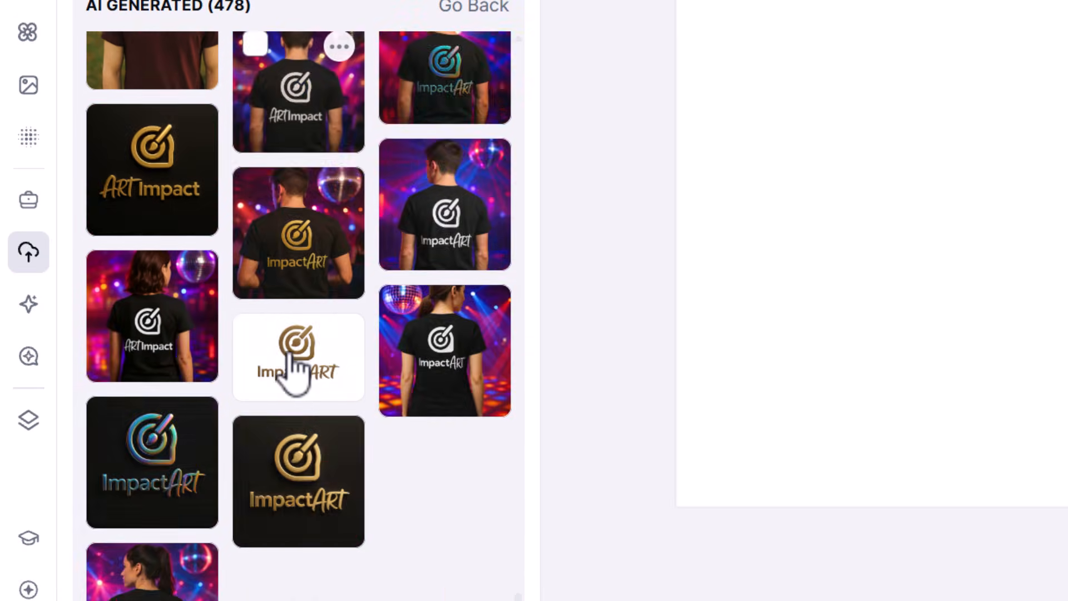
{"action": "scroll", "coordinate": [291, 359], "scroll_direction": "down", "scroll_amount": 15}
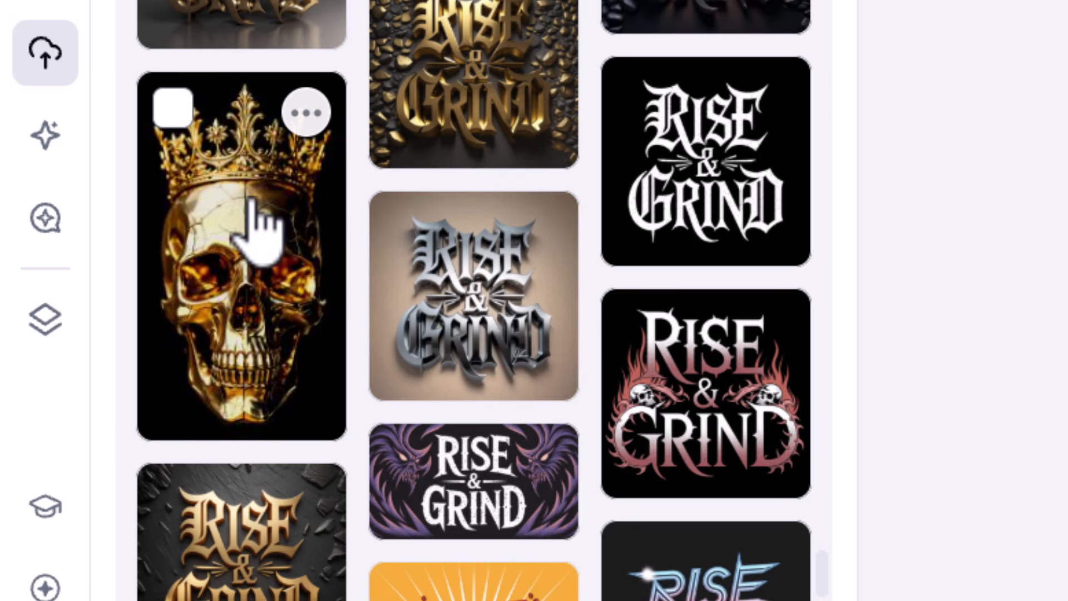
{"action": "left_click", "coordinate": [246, 249]}
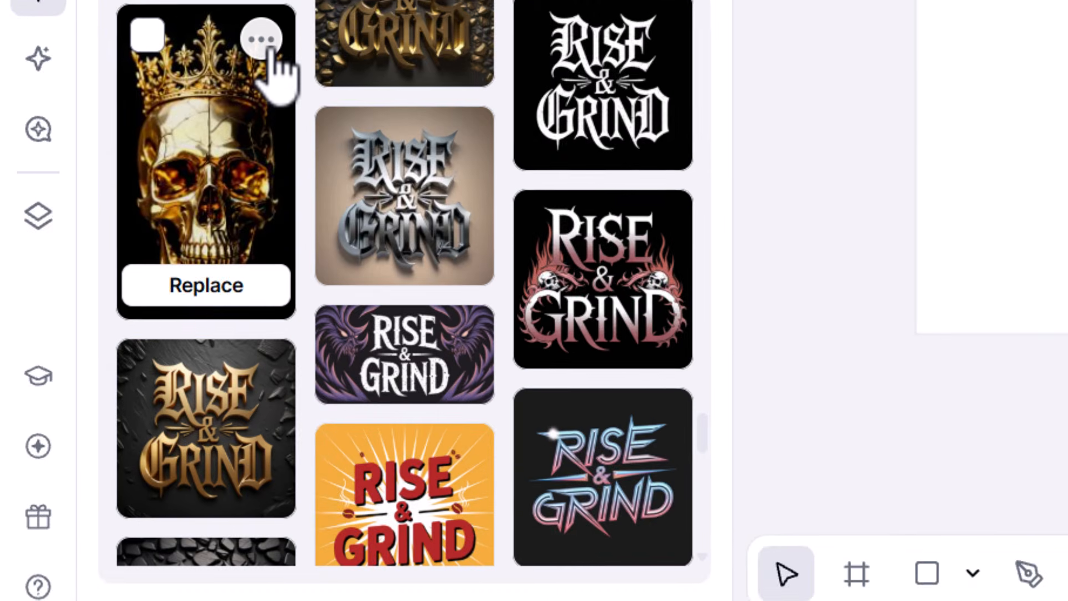
Open the golden skull upload's generation details, copy its prompt and recreate it in the image generator
{"action": "left_click", "coordinate": [124, 263]}
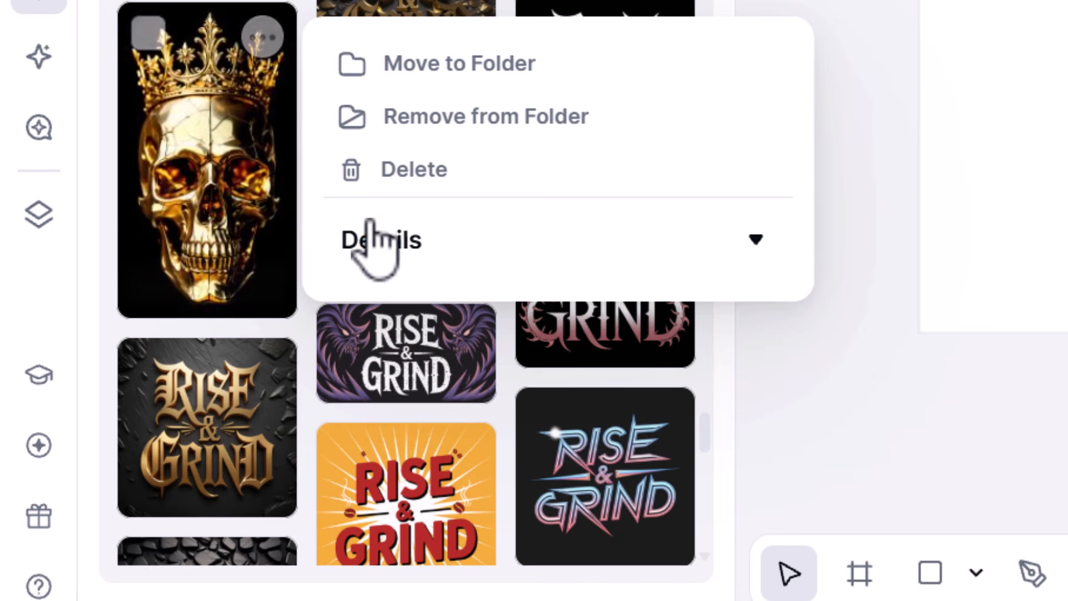
{"action": "left_click", "coordinate": [495, 239]}
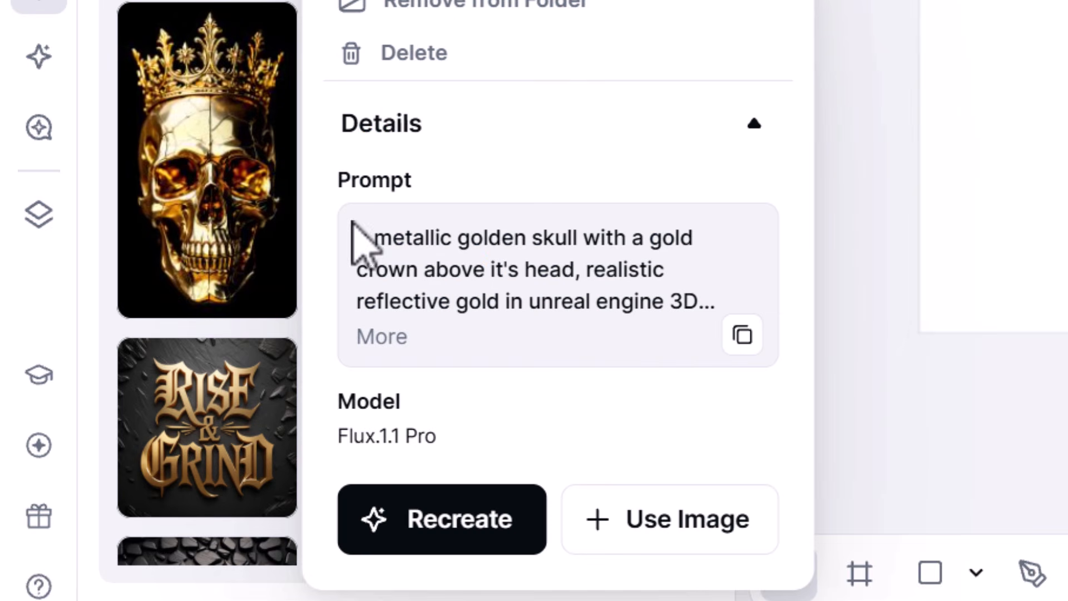
{"action": "left_click", "coordinate": [743, 345]}
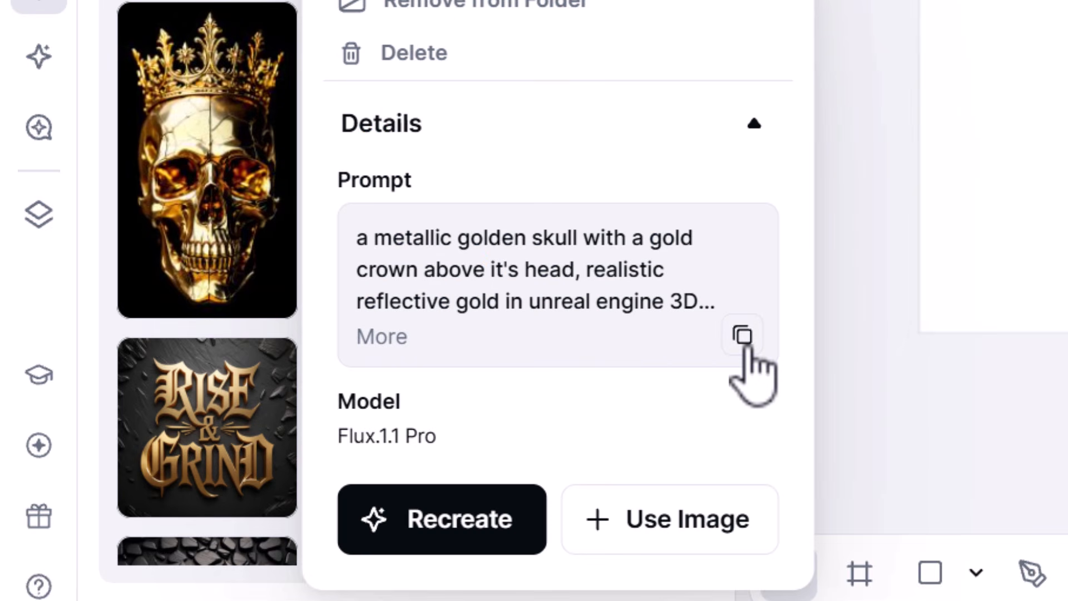
{"action": "scroll", "coordinate": [453, 431], "scroll_direction": "down", "scroll_amount": 2}
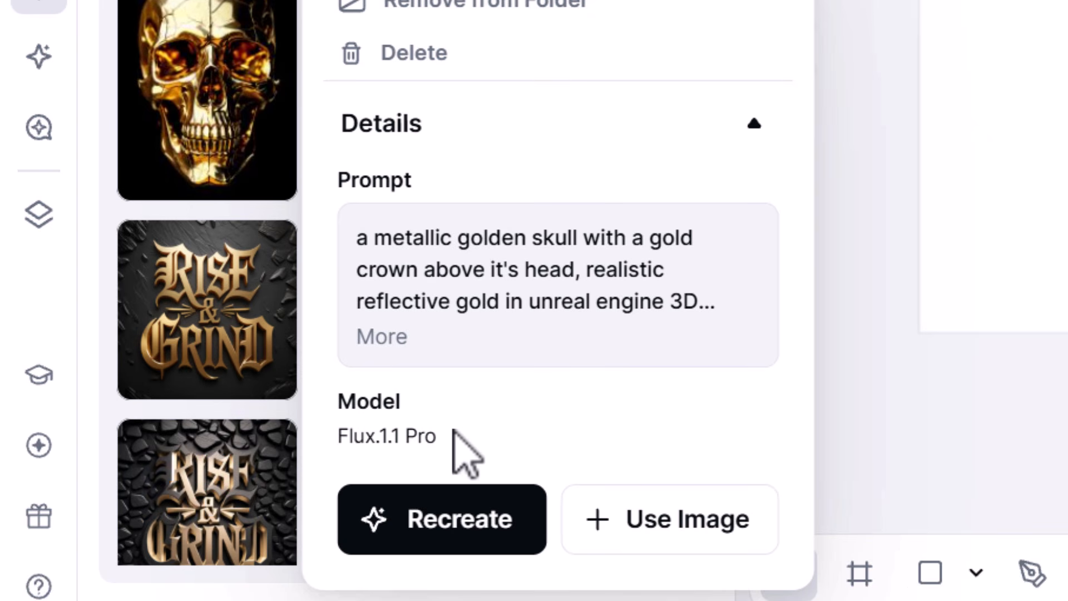
{"action": "left_click", "coordinate": [462, 534]}
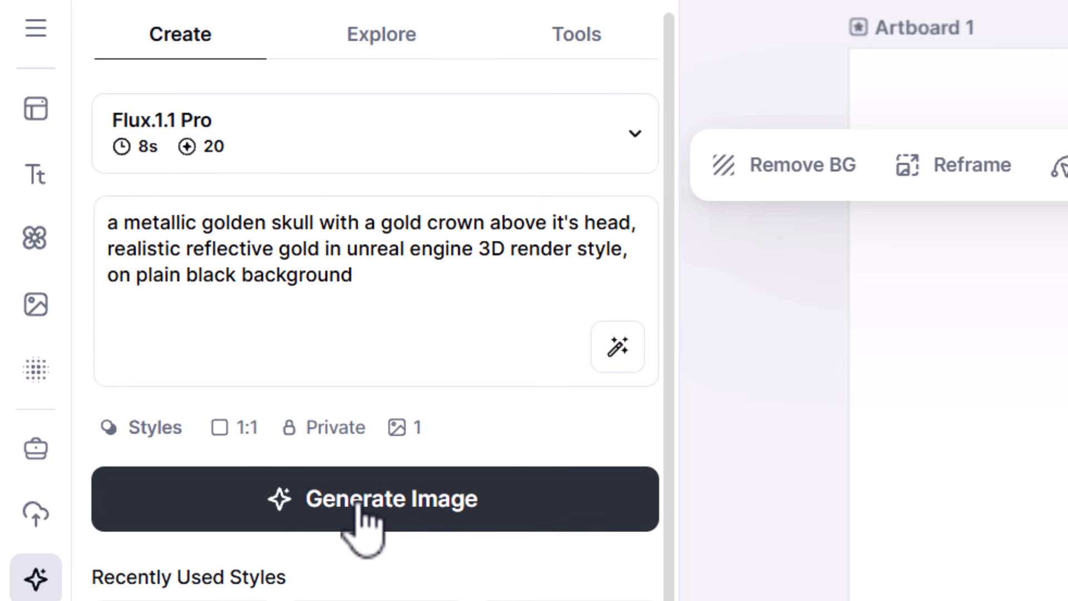
Browse the Kittl AI Images library through its Clipart, Image and Vector categories
{"action": "left_click", "coordinate": [36, 304]}
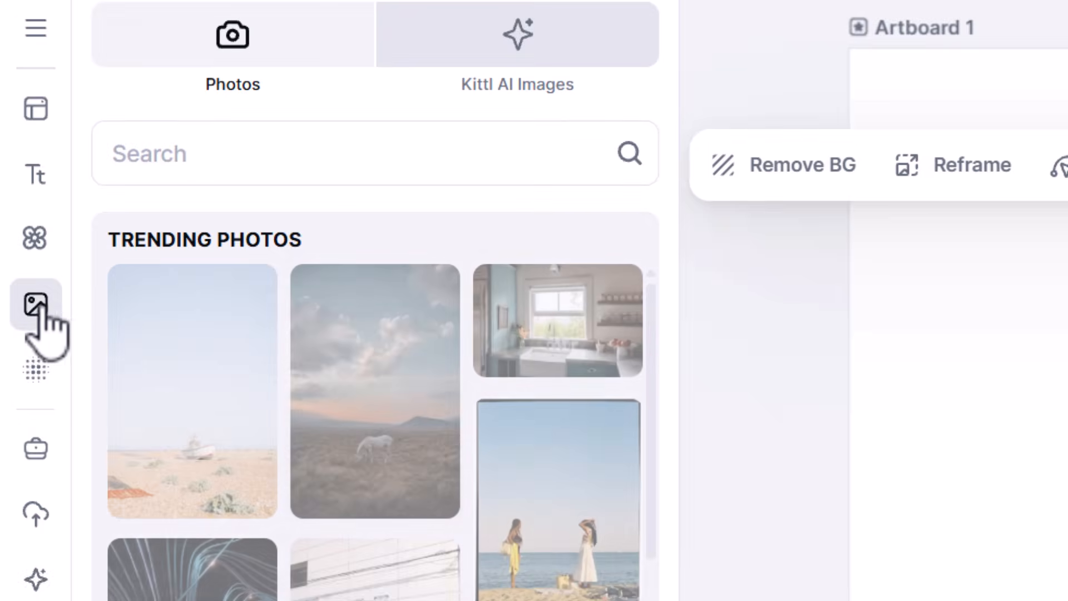
{"action": "scroll", "coordinate": [225, 403], "scroll_direction": "down", "scroll_amount": 1}
{"action": "scroll", "coordinate": [225, 403], "scroll_direction": "up", "scroll_amount": 8}
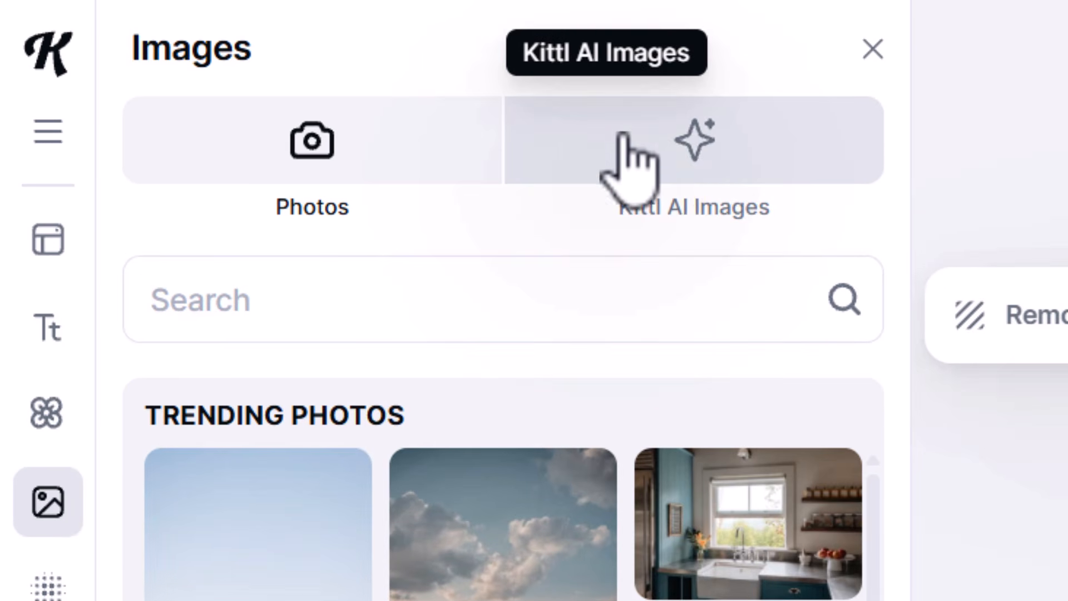
{"action": "left_click", "coordinate": [706, 145]}
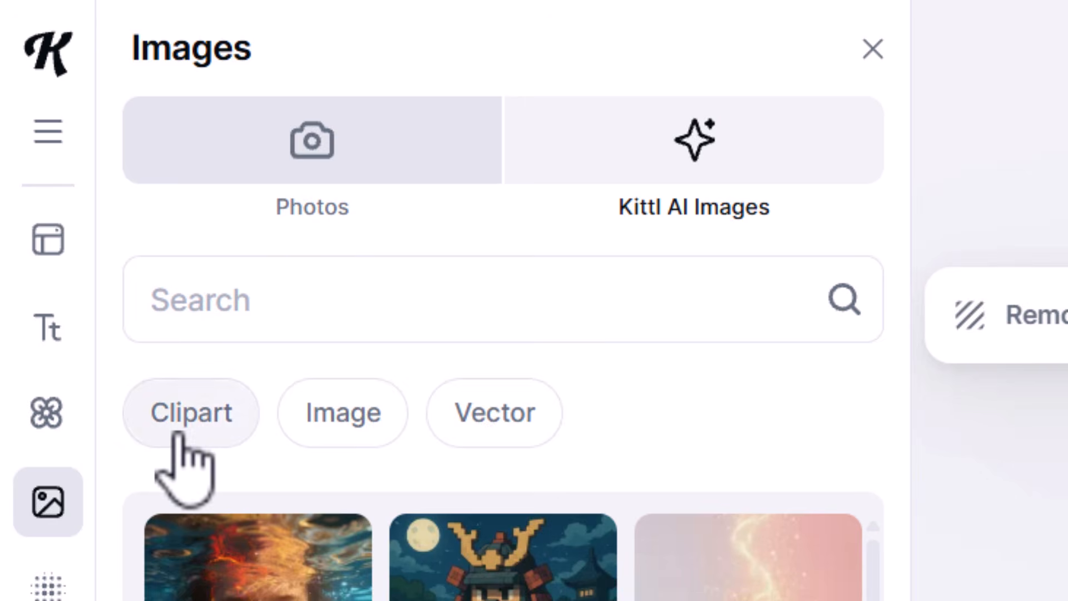
{"action": "left_click", "coordinate": [180, 428]}
{"action": "left_click", "coordinate": [239, 328]}
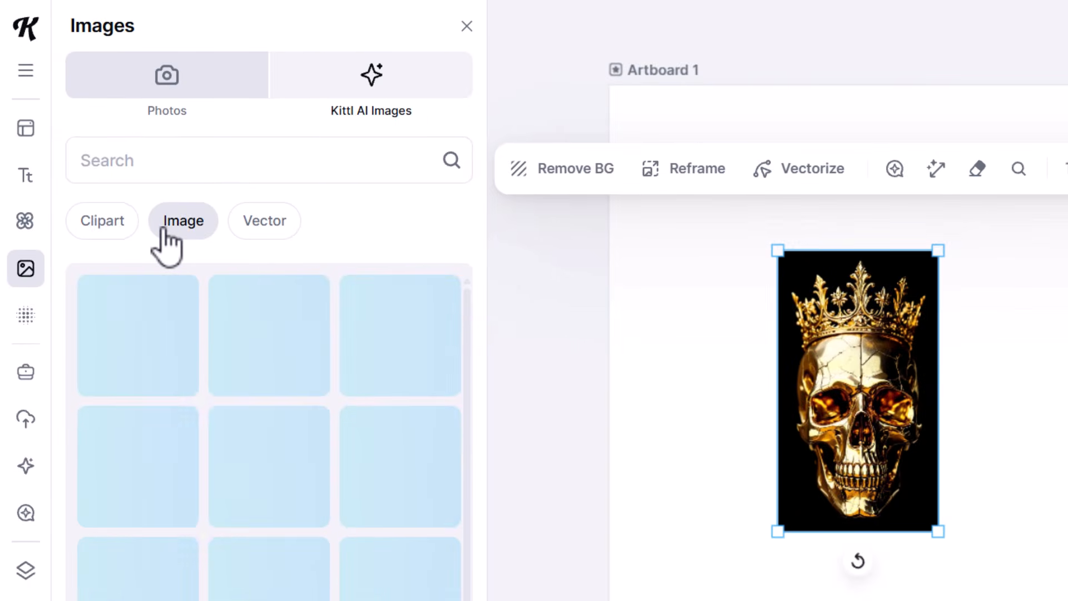
{"action": "left_click", "coordinate": [254, 227]}
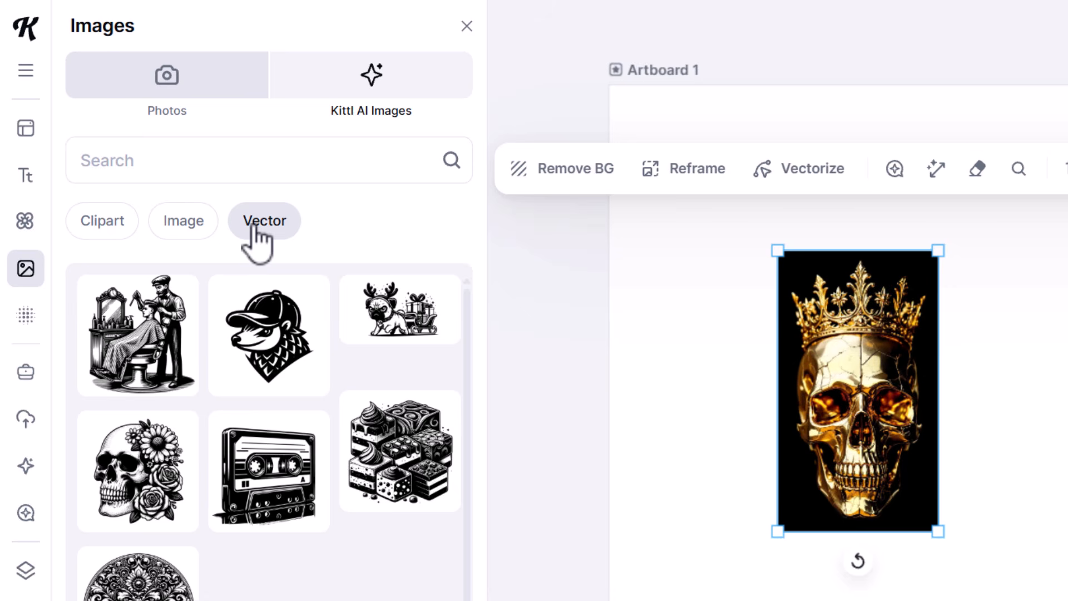
Search the Image category of Kittl AI Images for "samurai" and show the details of the seated cyberpunk mecha-samurai
{"action": "left_click", "coordinate": [207, 237]}
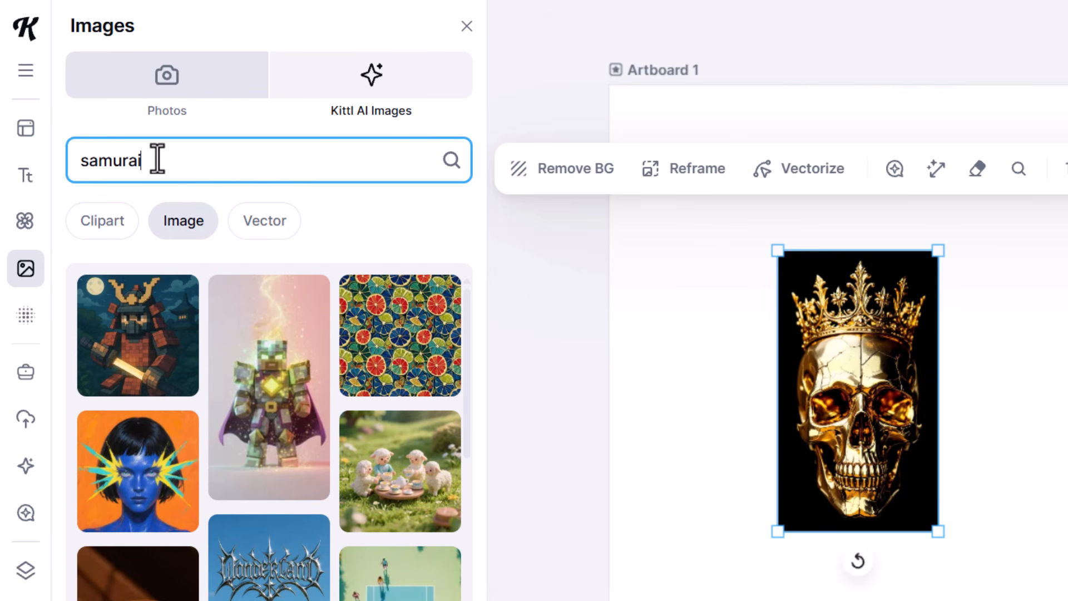
{"action": "key", "text": "Return"}
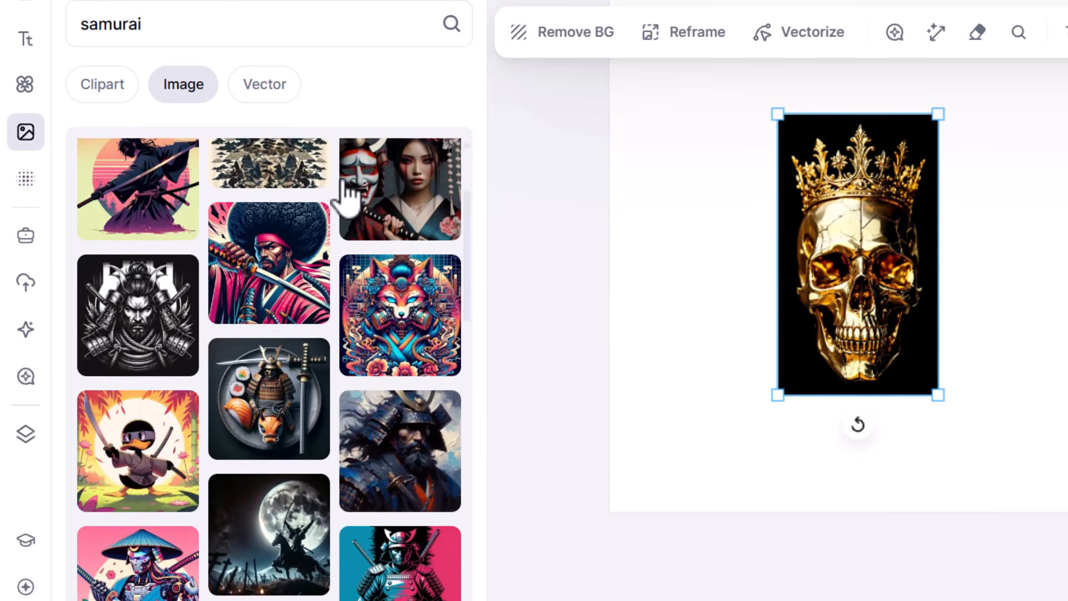
{"action": "scroll", "coordinate": [344, 89], "scroll_direction": "down", "scroll_amount": 15}
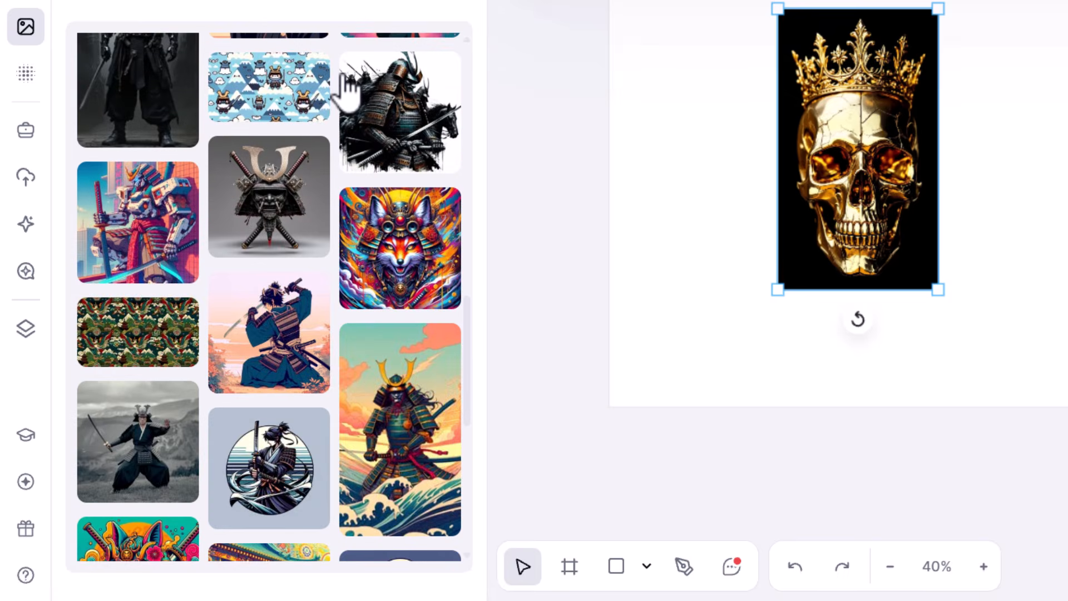
{"action": "scroll", "coordinate": [293, 210], "scroll_direction": "up", "scroll_amount": 1}
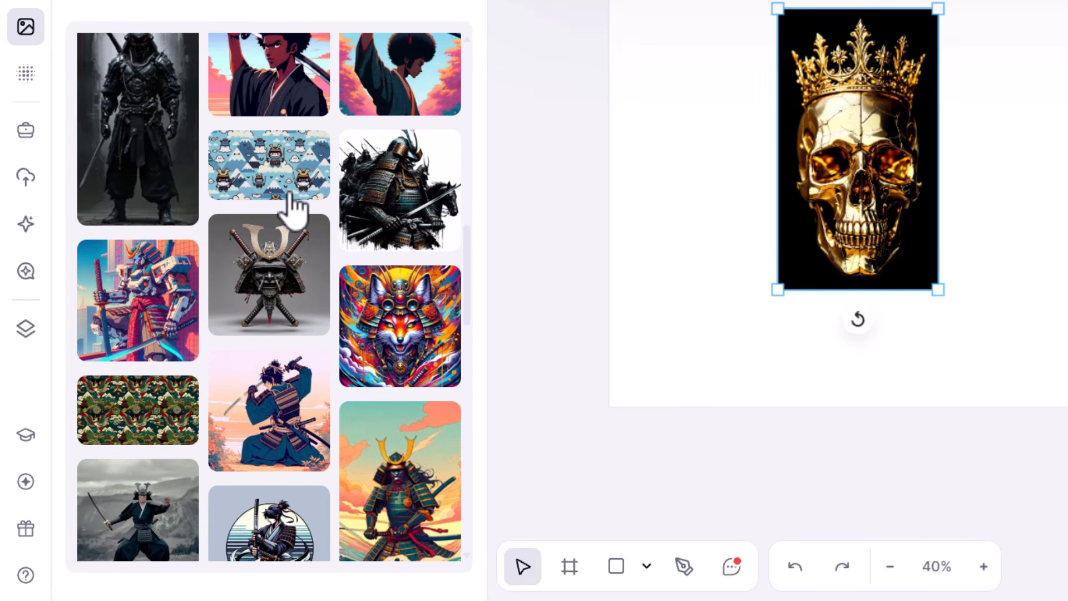
{"action": "left_click", "coordinate": [129, 309]}
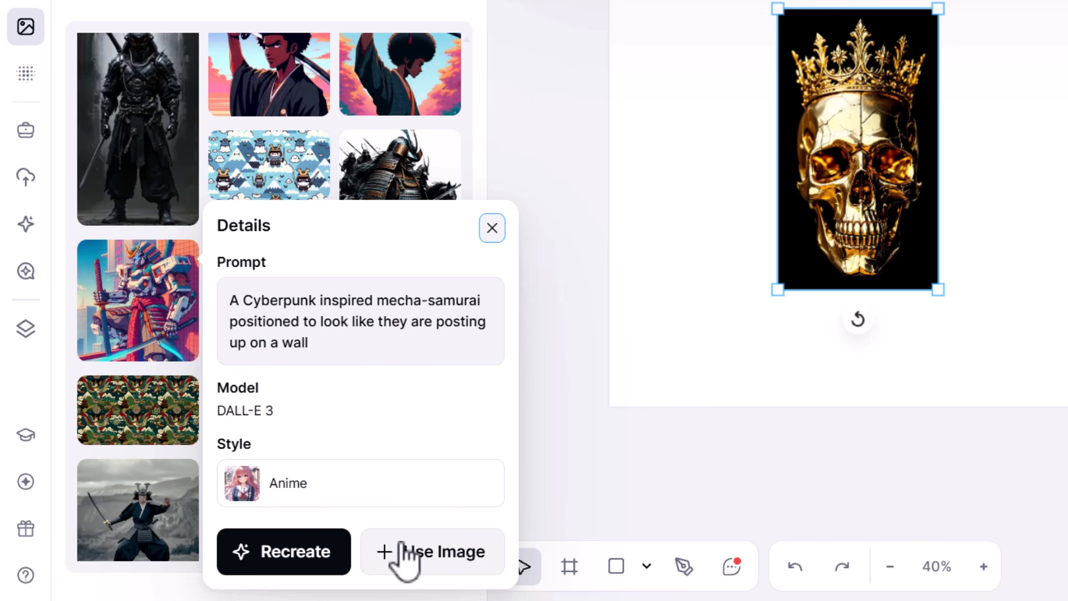
Recreate the mecha-samurai image with "red and black dramatic lighting" added to its prompt and a 16:9 aspect ratio
{"action": "left_click", "coordinate": [259, 558]}
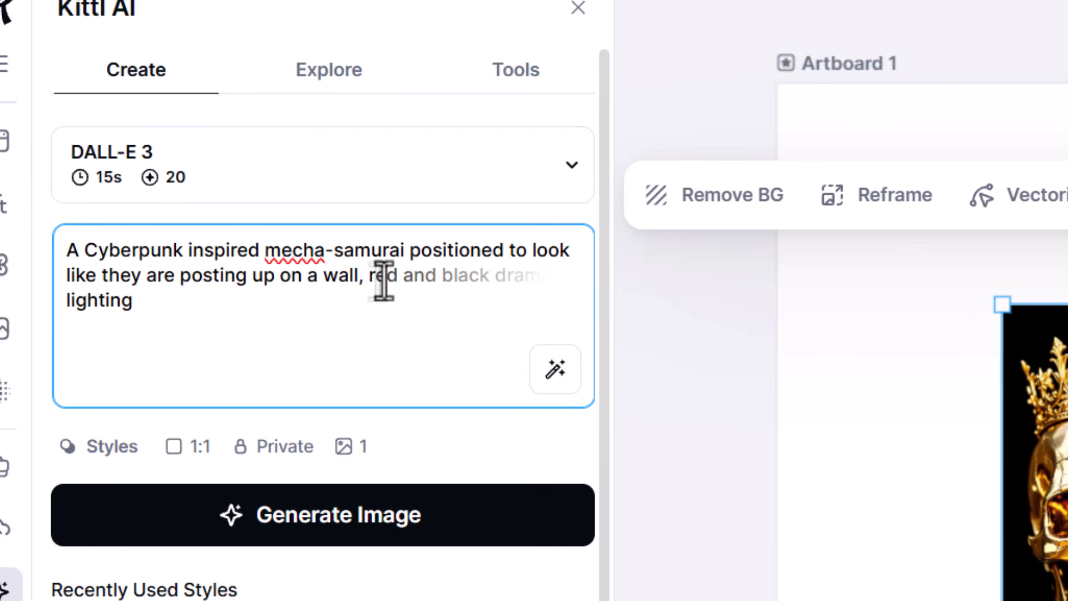
{"action": "left_click_drag", "start_coordinate": [369, 276], "coordinate": [452, 358]}
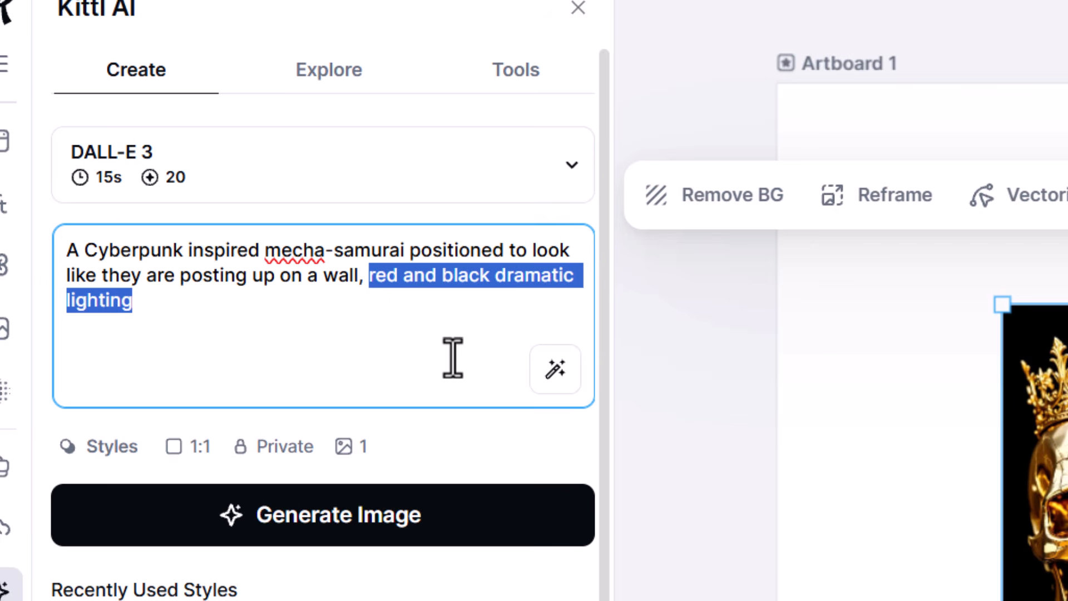
{"action": "left_click", "coordinate": [199, 453]}
{"action": "left_click", "coordinate": [213, 547]}
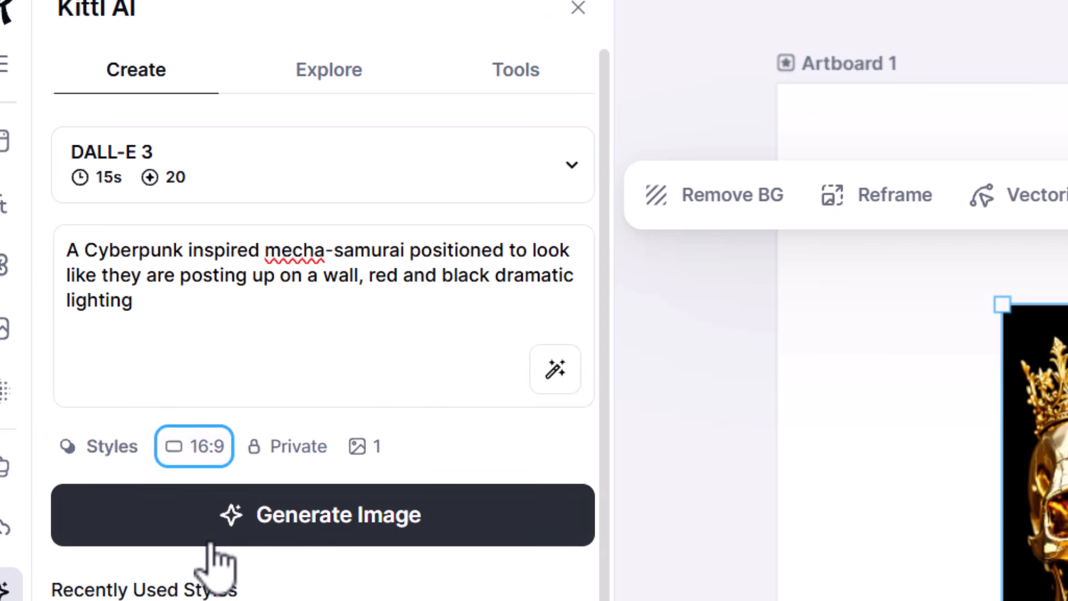
{"action": "left_click", "coordinate": [329, 523]}
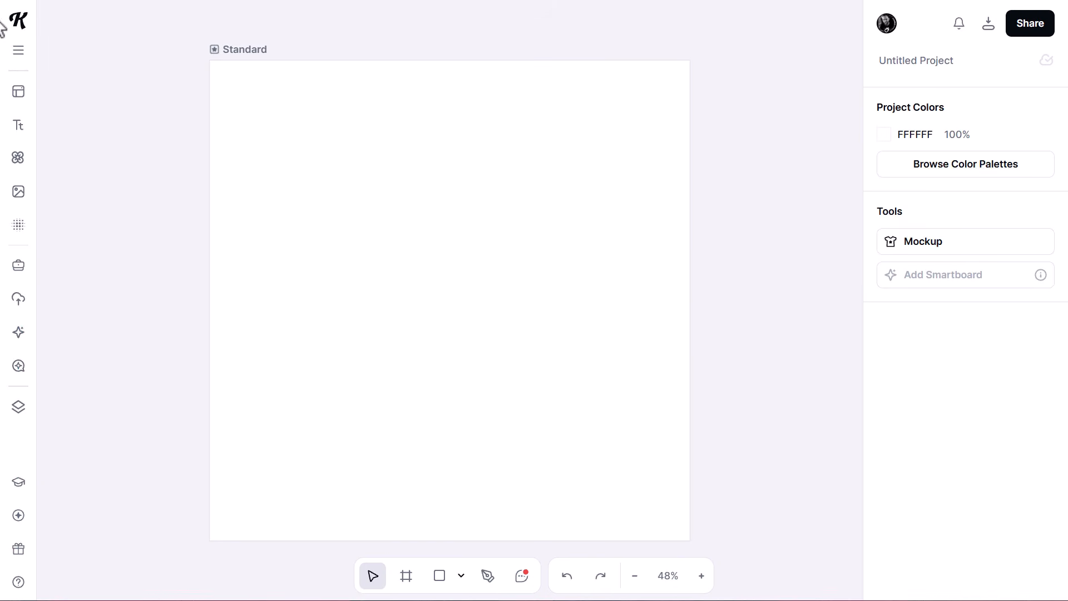
Add a headline reading "Creative Minds" to the blank Standard artboard
{"action": "left_click", "coordinate": [18, 125]}
{"action": "left_click", "coordinate": [161, 54]}
{"action": "left_click", "coordinate": [409, 118]}
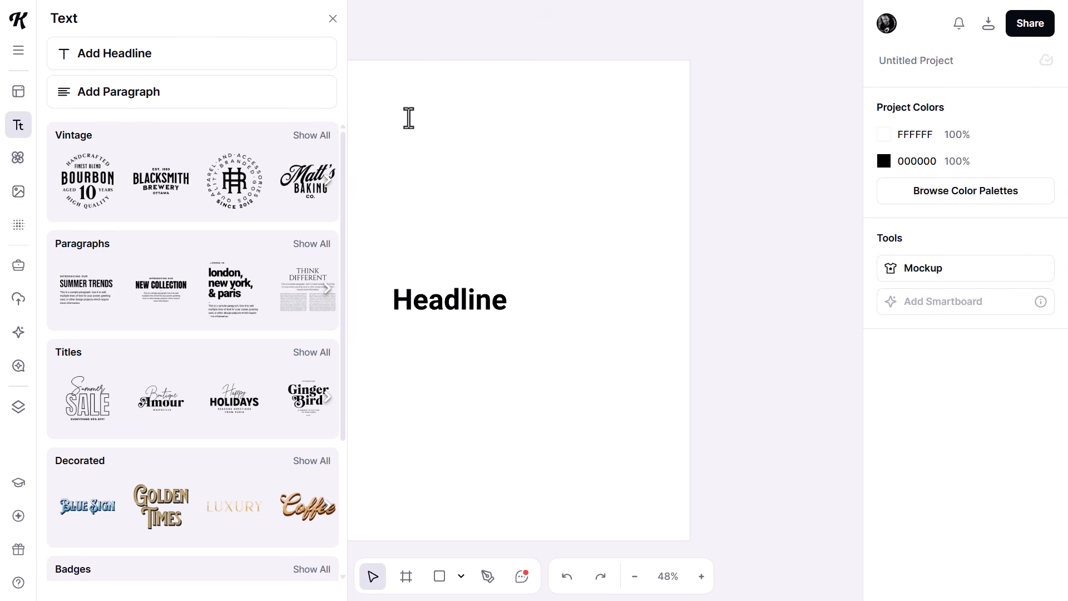
{"action": "left_click", "coordinate": [333, 19]}
{"action": "double_click", "coordinate": [442, 303]}
{"action": "type", "text": "C"}
{"action": "type", "text": "reative"}
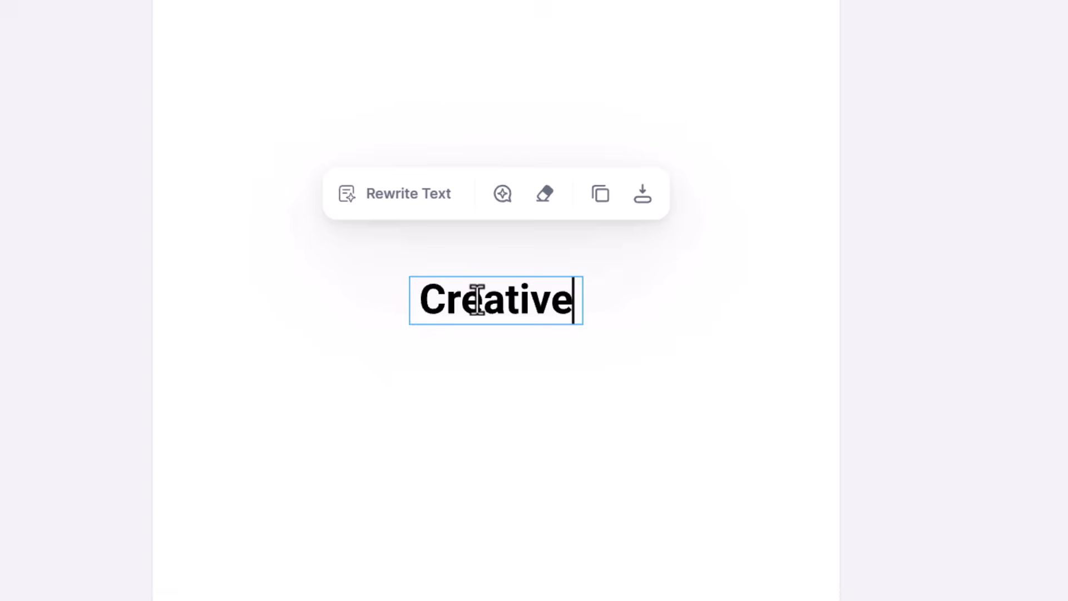
{"action": "type", "text": " Minds"}
{"action": "left_click", "coordinate": [688, 338]}
Widen the headline's text box so both words fit on one line and move it higher on the artboard
{"action": "left_click", "coordinate": [548, 337]}
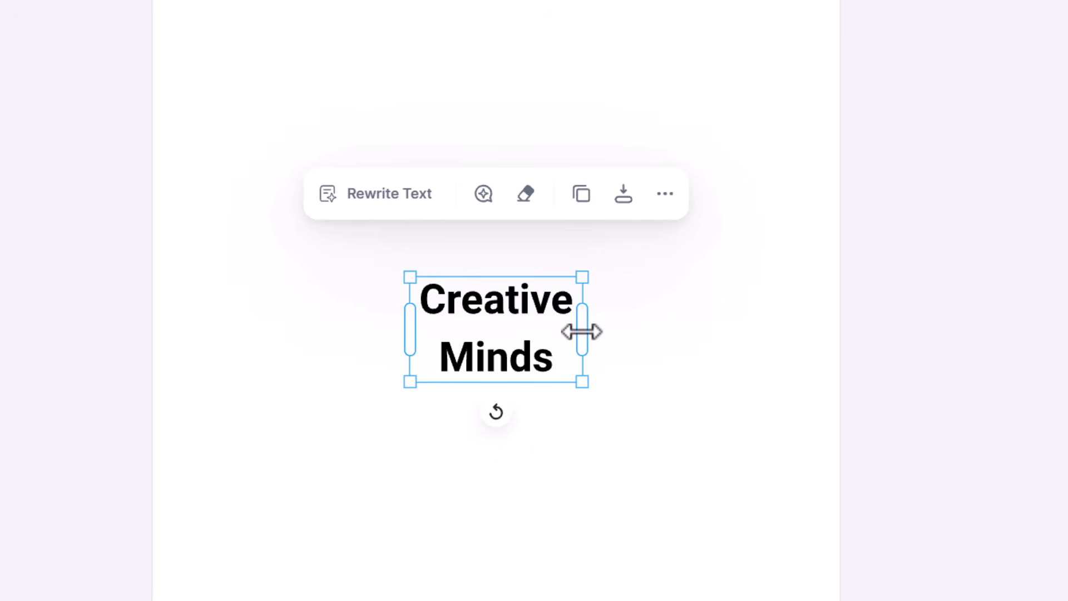
{"action": "left_click_drag", "start_coordinate": [582, 331], "coordinate": [786, 341]}
{"action": "left_click_drag", "start_coordinate": [643, 300], "coordinate": [505, 248]}
Set the word "Minds" in the headline in a flowing brush-script typeface
{"action": "scroll", "coordinate": [437, 262], "scroll_direction": "up", "scroll_amount": 3}
{"action": "left_click", "coordinate": [514, 245]}
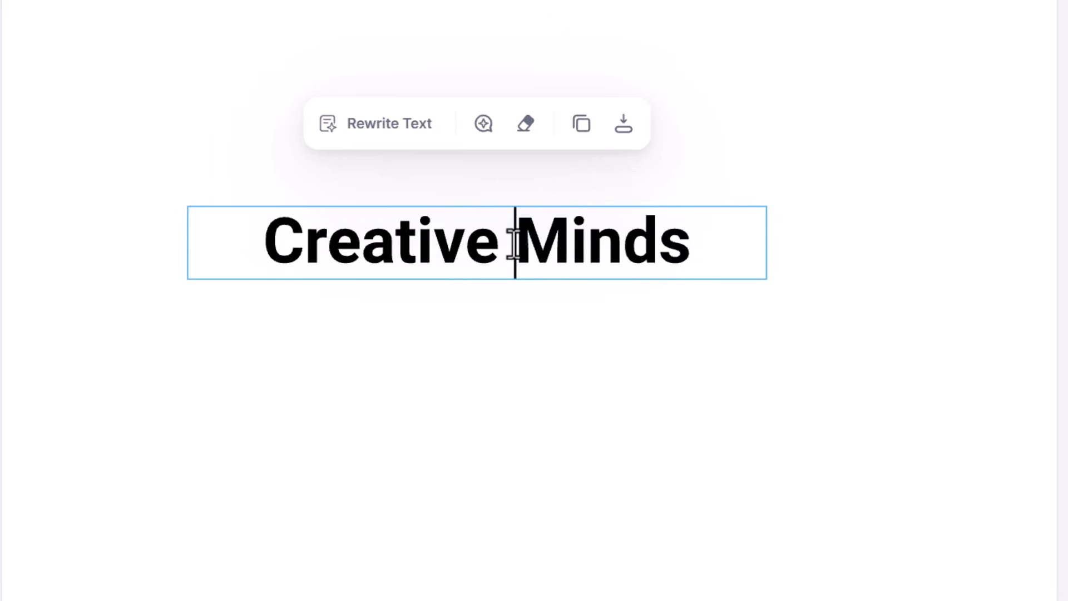
{"action": "left_click_drag", "start_coordinate": [731, 273], "coordinate": [528, 241]}
{"action": "scroll", "coordinate": [935, 452], "scroll_direction": "down", "scroll_amount": 3}
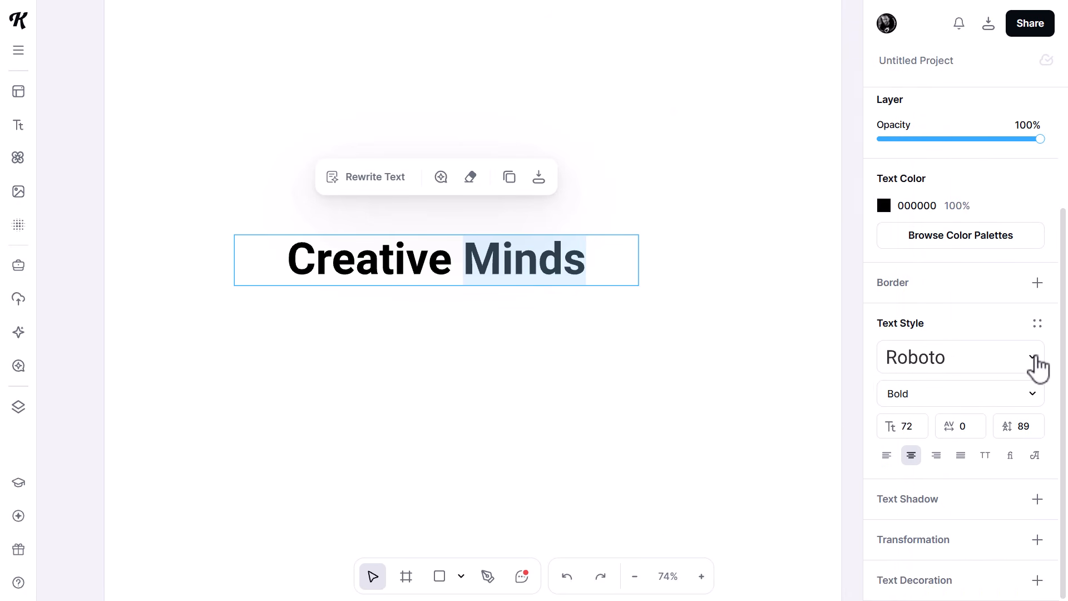
{"action": "left_click", "coordinate": [1035, 362]}
{"action": "left_click", "coordinate": [720, 511]}
{"action": "left_click", "coordinate": [467, 262]}
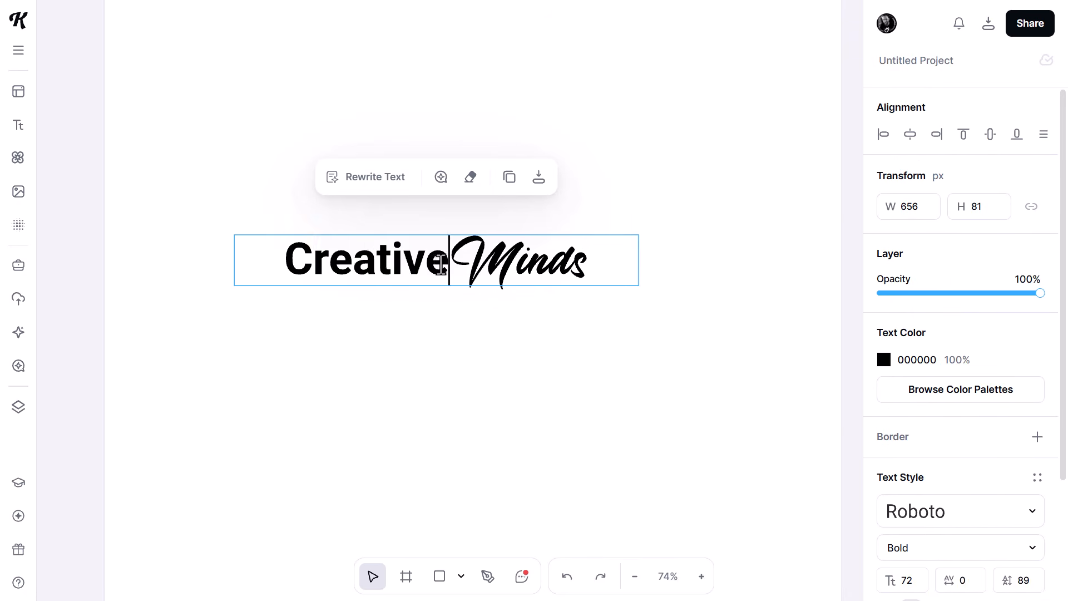
Try Hubot Sans and Basement Grotesque as the typeface for the word "Creative"
{"action": "left_click_drag", "start_coordinate": [468, 261], "coordinate": [236, 264]}
{"action": "left_click", "coordinate": [961, 516]}
{"action": "left_click", "coordinate": [801, 462]}
{"action": "scroll", "coordinate": [789, 309], "scroll_direction": "down", "scroll_amount": 4}
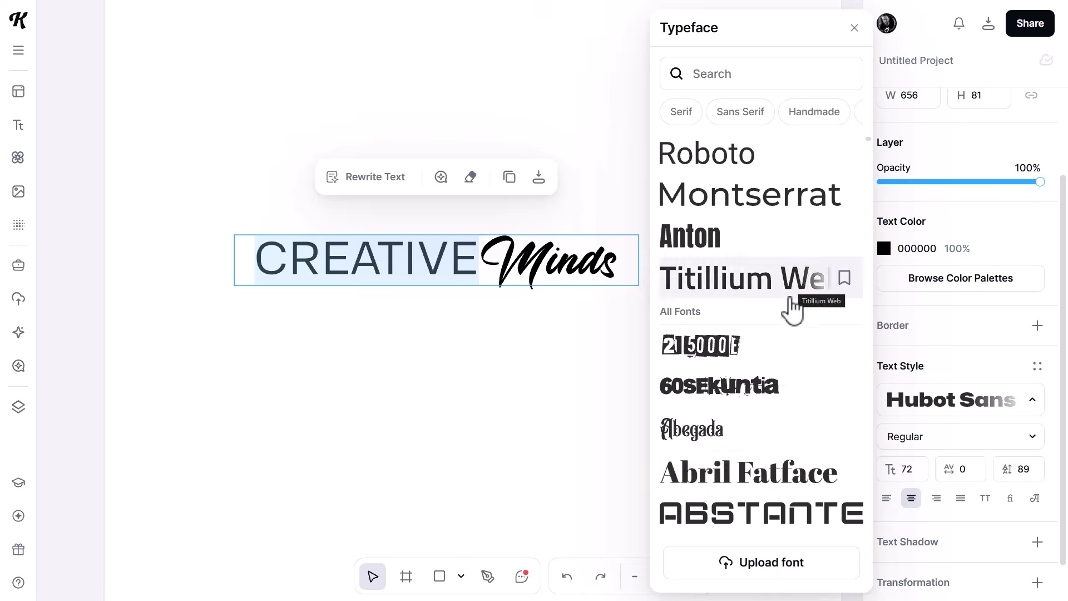
{"action": "left_click", "coordinate": [779, 289]}
Set the word "CREATIVE" in Univers Next Variable at a heavy weight with a black border of weight 5.00
{"action": "left_click_drag", "start_coordinate": [460, 261], "coordinate": [436, 261]}
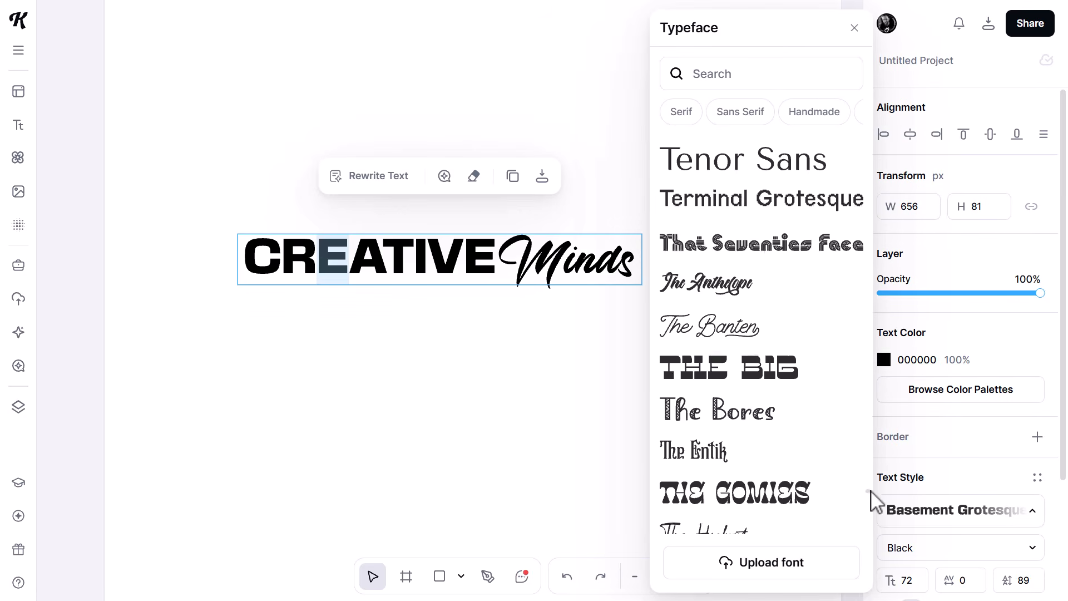
{"action": "scroll", "coordinate": [763, 400], "scroll_direction": "down", "scroll_amount": 20}
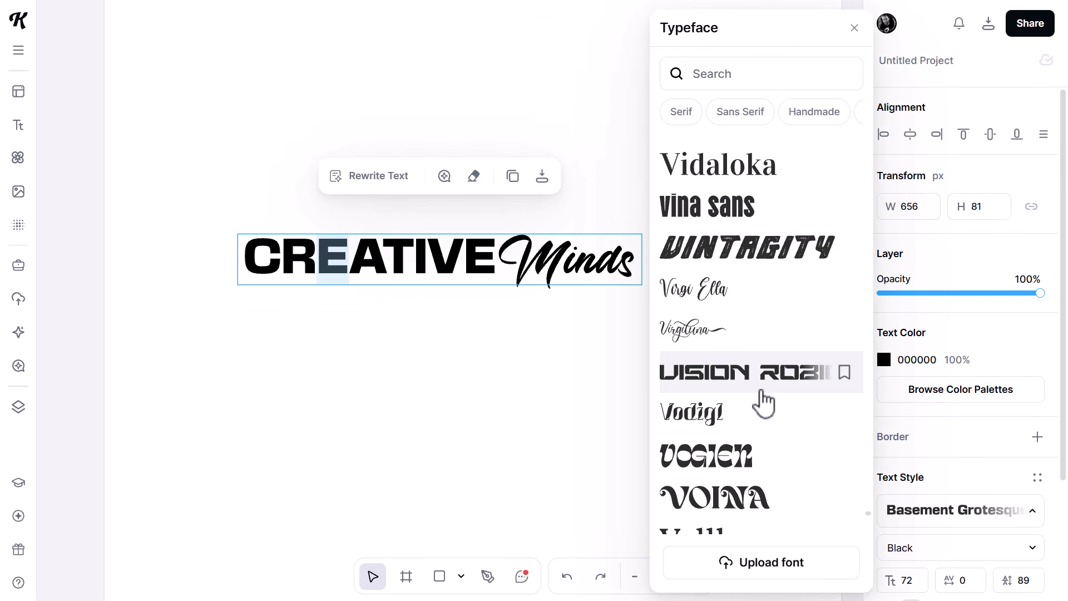
{"action": "left_click", "coordinate": [717, 192]}
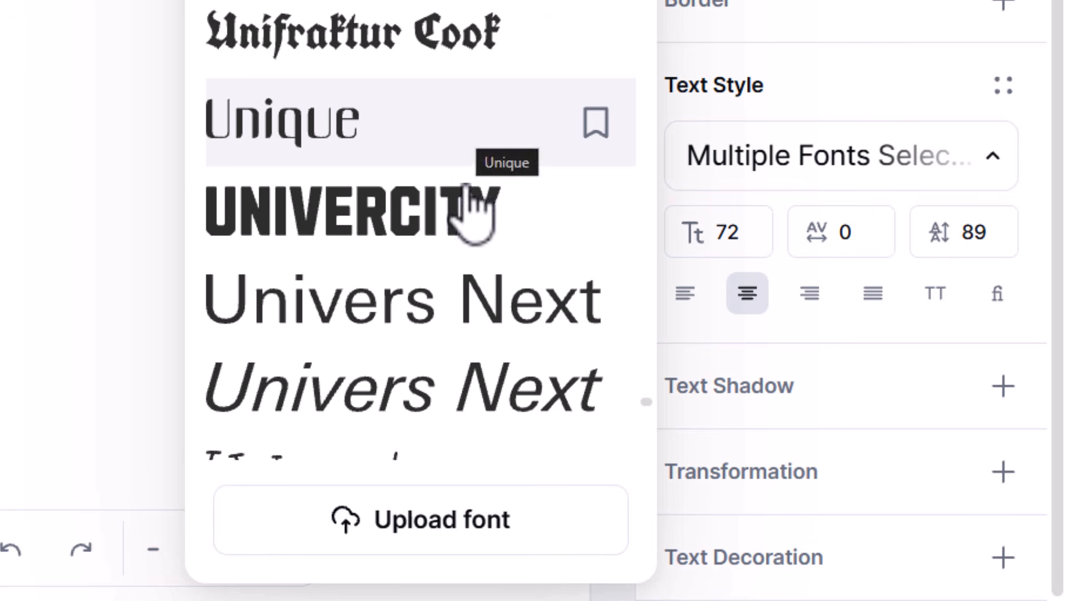
{"action": "left_click", "coordinate": [785, 459]}
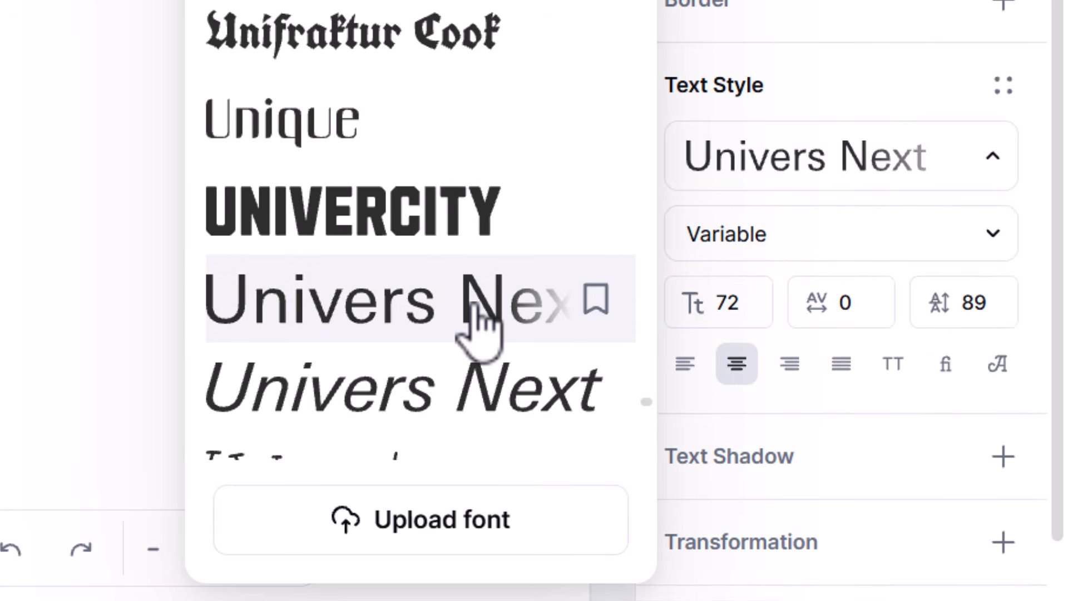
{"action": "left_click", "coordinate": [842, 19]}
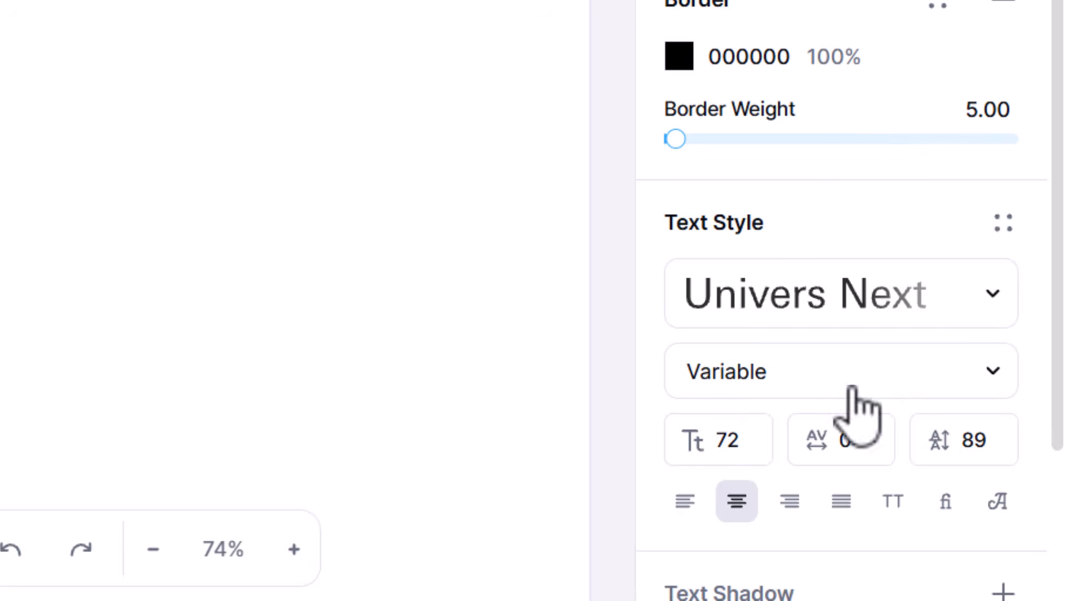
{"action": "left_click", "coordinate": [983, 369]}
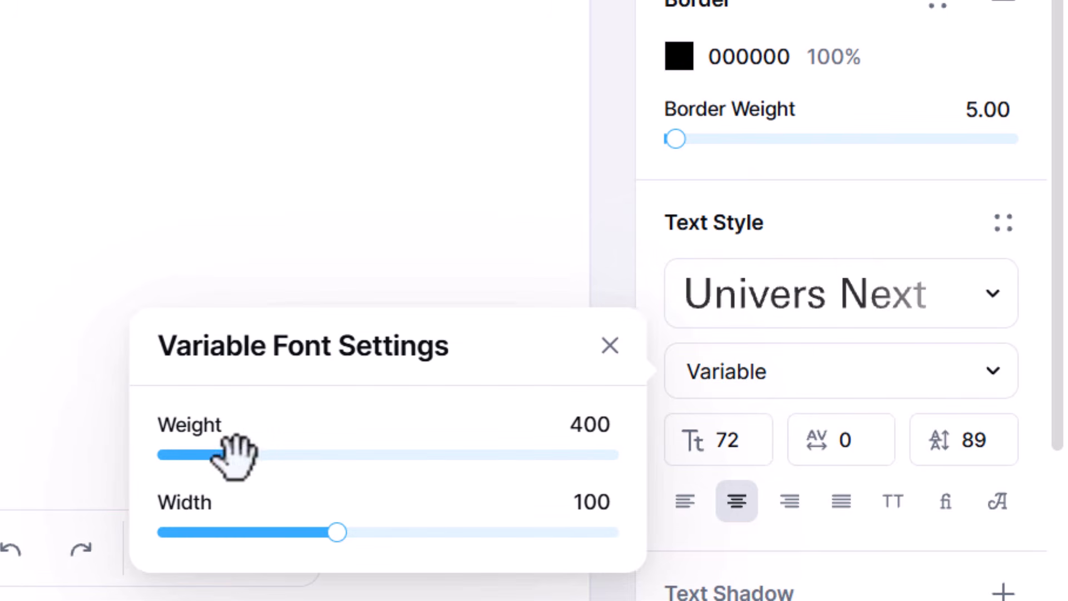
Try a lighter variable font weight on the letters "IVE" of "CREATIVE"
{"action": "left_click_drag", "start_coordinate": [347, 278], "coordinate": [483, 278]}
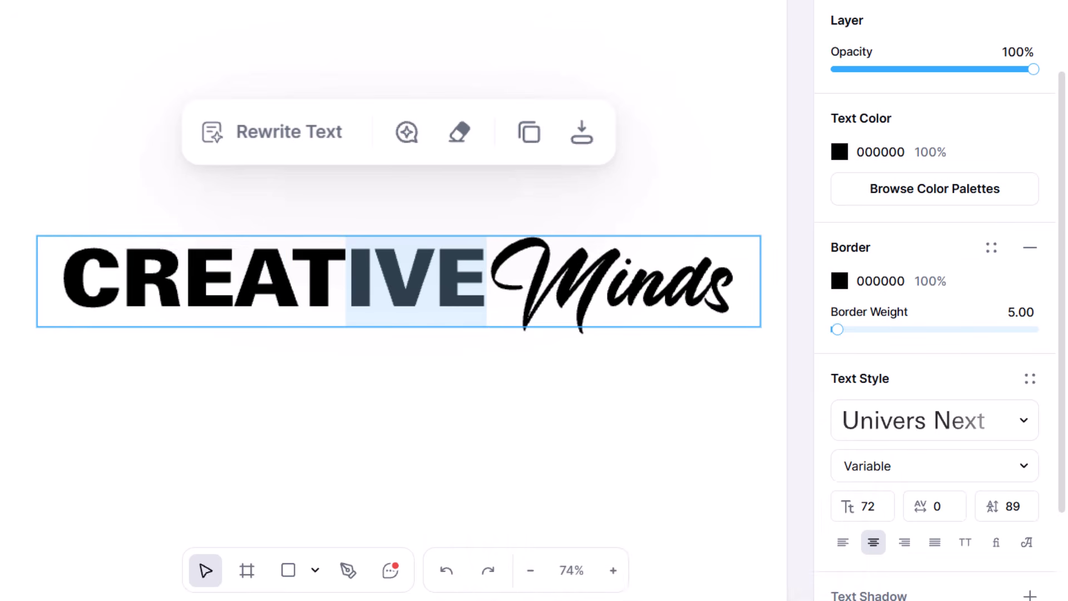
{"action": "left_click", "coordinate": [720, 364]}
{"action": "left_click_drag", "start_coordinate": [515, 454], "coordinate": [400, 455]}
Grade the weights of the letters C, R, E and A in "CREATIVE" from 900 on the C down to 560 on the A
{"action": "left_click_drag", "start_coordinate": [70, 267], "coordinate": [126, 278]}
{"action": "left_click", "coordinate": [901, 462]}
{"action": "left_click_drag", "start_coordinate": [743, 515], "coordinate": [798, 515]}
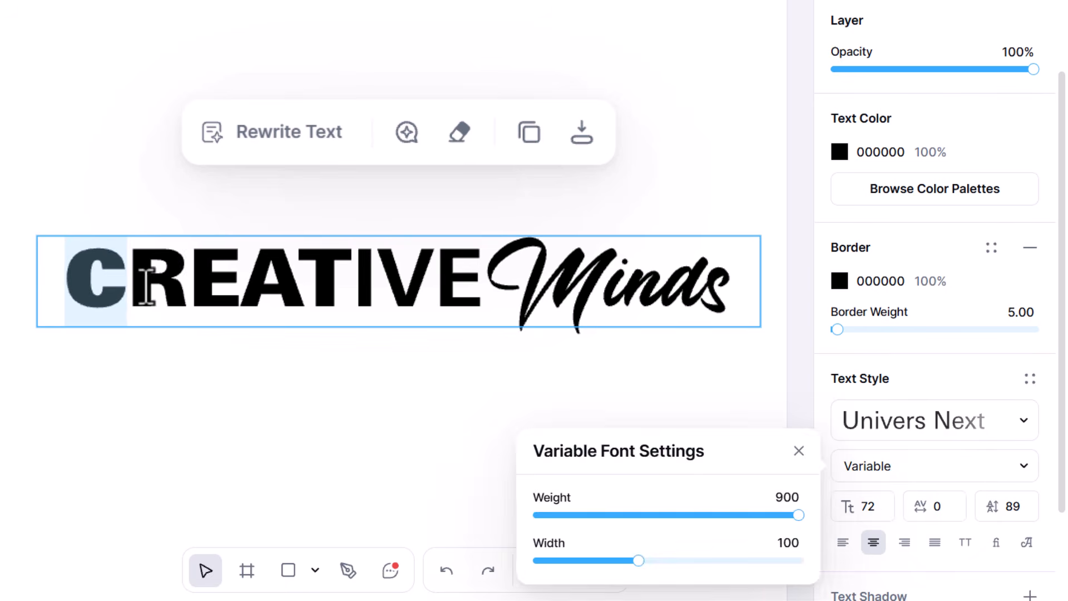
{"action": "left_click_drag", "start_coordinate": [129, 281], "coordinate": [190, 281]}
{"action": "left_click_drag", "start_coordinate": [743, 515], "coordinate": [729, 515]}
{"action": "left_click_drag", "start_coordinate": [189, 278], "coordinate": [241, 278]}
{"action": "left_click", "coordinate": [934, 465]}
{"action": "left_click_drag", "start_coordinate": [744, 515], "coordinate": [712, 515]}
{"action": "left_click_drag", "start_coordinate": [241, 278], "coordinate": [301, 278]}
{"action": "left_click", "coordinate": [982, 473]}
{"action": "left_click_drag", "start_coordinate": [744, 515], "coordinate": [650, 515]}
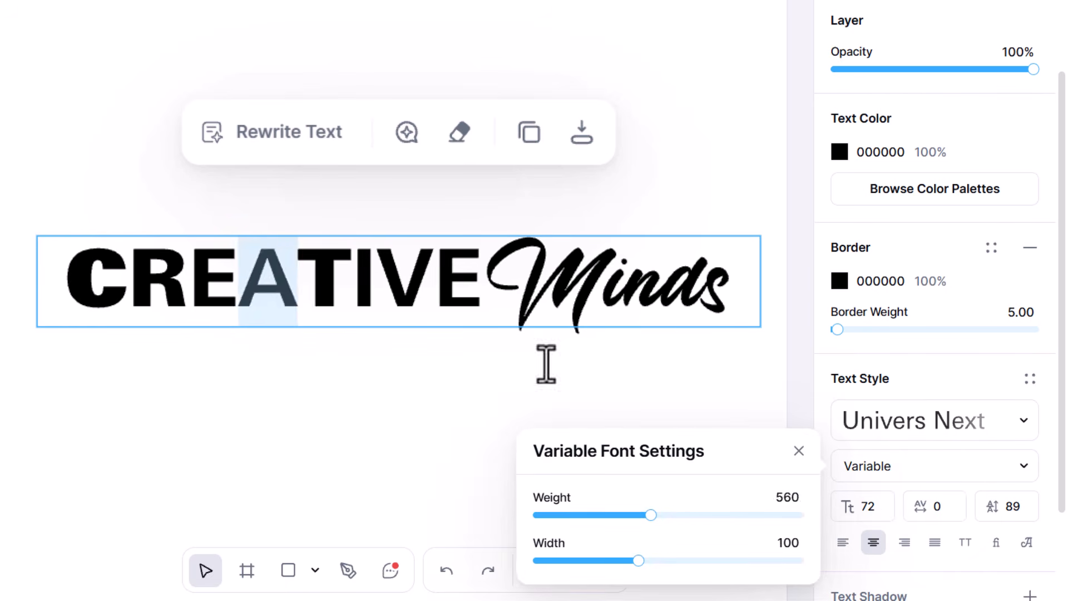
Thin the letters T, I, V and E of "CREATIVE" one by one to carry on the bold-to-light gradient
{"action": "left_click_drag", "start_coordinate": [352, 281], "coordinate": [298, 281]}
{"action": "left_click", "coordinate": [889, 466]}
{"action": "left_click_drag", "start_coordinate": [744, 515], "coordinate": [561, 515]}
{"action": "left_click_drag", "start_coordinate": [372, 291], "coordinate": [349, 287]}
{"action": "left_click", "coordinate": [881, 466]}
{"action": "left_click_drag", "start_coordinate": [744, 515], "coordinate": [560, 515]}
{"action": "left_click_drag", "start_coordinate": [426, 283], "coordinate": [373, 283]}
{"action": "left_click", "coordinate": [890, 465]}
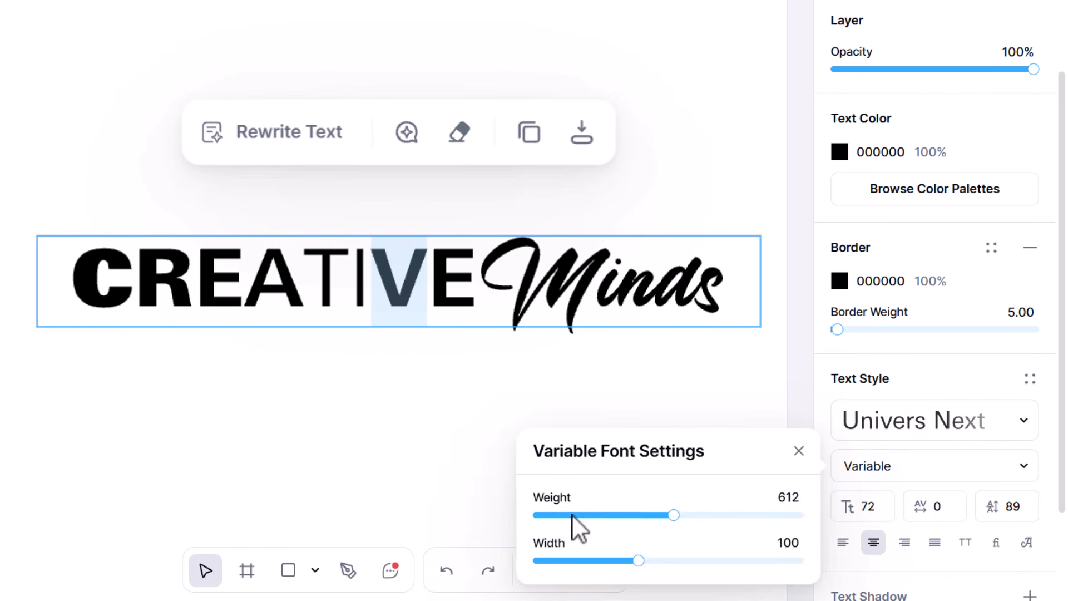
{"action": "left_click", "coordinate": [573, 515]}
{"action": "left_click_drag", "start_coordinate": [484, 292], "coordinate": [432, 286]}
{"action": "left_click", "coordinate": [890, 466]}
{"action": "left_click_drag", "start_coordinate": [674, 514], "coordinate": [547, 515]}
Widen the first E of "CREATIVE" through its variable font width and narrow the letters "ATIVE"
{"action": "left_click", "coordinate": [196, 289]}
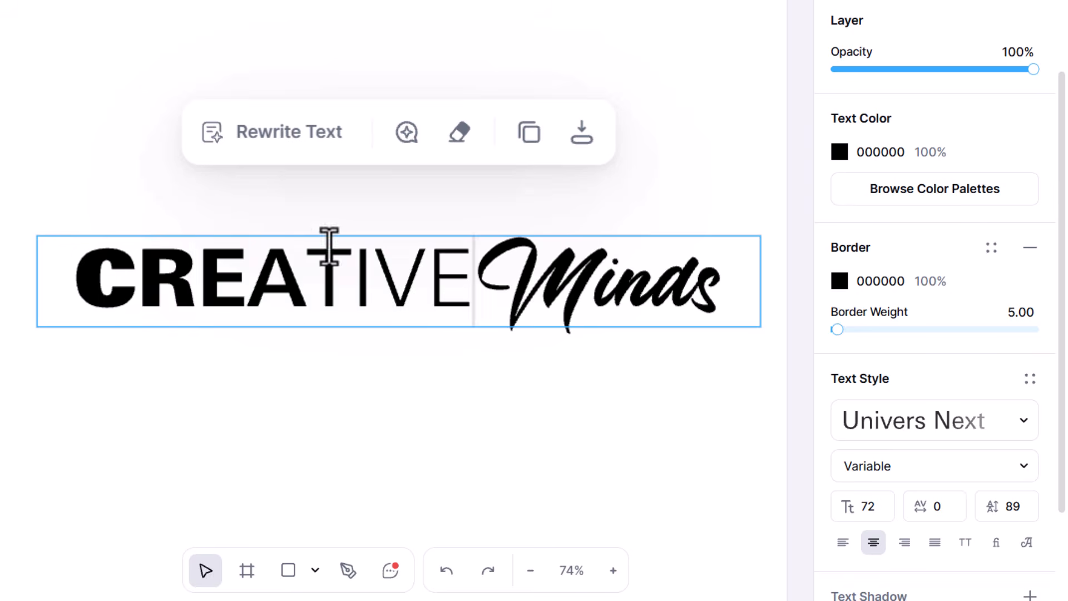
{"action": "left_click_drag", "start_coordinate": [198, 287], "coordinate": [246, 287]}
{"action": "left_click", "coordinate": [859, 476]}
{"action": "left_click_drag", "start_coordinate": [625, 560], "coordinate": [799, 562]}
{"action": "left_click_drag", "start_coordinate": [477, 284], "coordinate": [255, 284]}
{"action": "left_click", "coordinate": [877, 475]}
{"action": "left_click_drag", "start_coordinate": [625, 560], "coordinate": [549, 560]}
Narrow the opening letters of "CREATIVE" and widen its closing letters with the variable font width
{"action": "left_click_drag", "start_coordinate": [215, 284], "coordinate": [94, 284]}
{"action": "left_click", "coordinate": [901, 467]}
{"action": "left_click_drag", "start_coordinate": [625, 560], "coordinate": [562, 561]}
{"action": "left_click_drag", "start_coordinate": [447, 283], "coordinate": [352, 283]}
{"action": "left_click", "coordinate": [890, 467]}
{"action": "left_click_drag", "start_coordinate": [554, 560], "coordinate": [701, 560]}
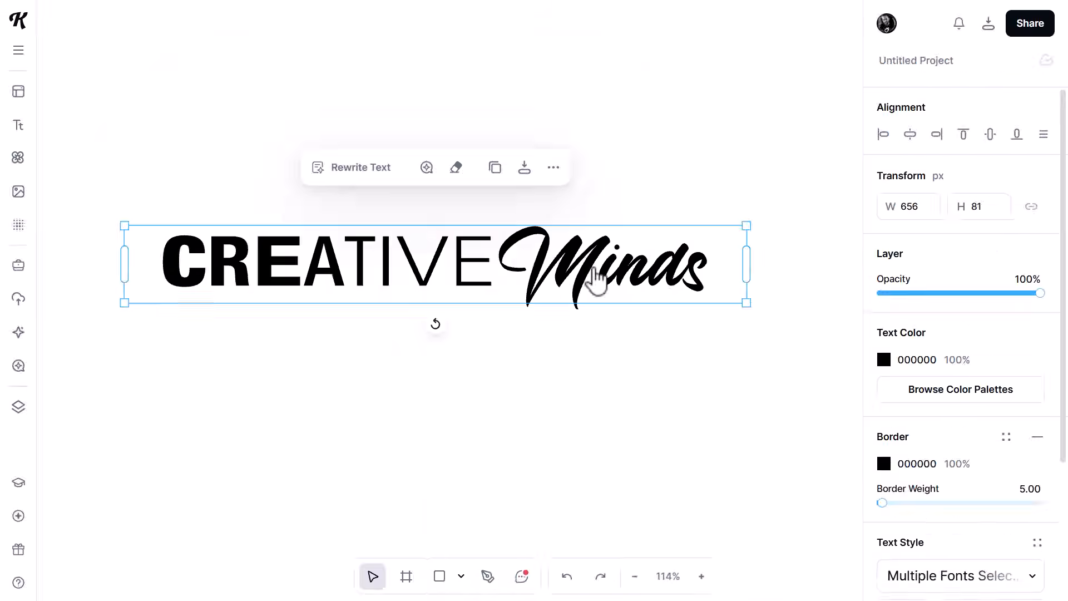
Set the i and n of "Minds" in typefaces of their own, choosing Vampiro One for the n
{"action": "left_click", "coordinate": [970, 578]}
{"action": "left_click_drag", "start_coordinate": [602, 268], "coordinate": [653, 267]}
{"action": "left_click", "coordinate": [728, 329]}
{"action": "left_click", "coordinate": [971, 578]}
{"action": "scroll", "coordinate": [728, 389], "scroll_direction": "down", "scroll_amount": 5}
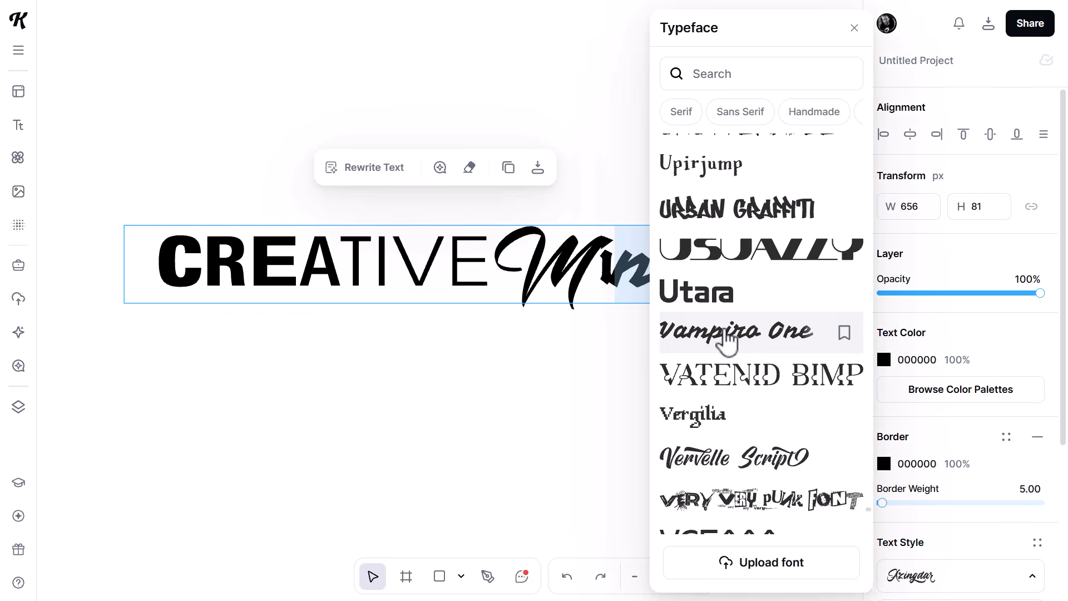
{"action": "left_click", "coordinate": [727, 336]}
Set further letters of "Minds" in different typefaces, with a bold serif for the d, and color each letter differently
{"action": "left_click_drag", "start_coordinate": [565, 268], "coordinate": [623, 267]}
{"action": "left_click", "coordinate": [972, 582]}
{"action": "left_click", "coordinate": [751, 417]}
{"action": "left_click", "coordinate": [981, 583]}
{"action": "left_click", "coordinate": [750, 374]}
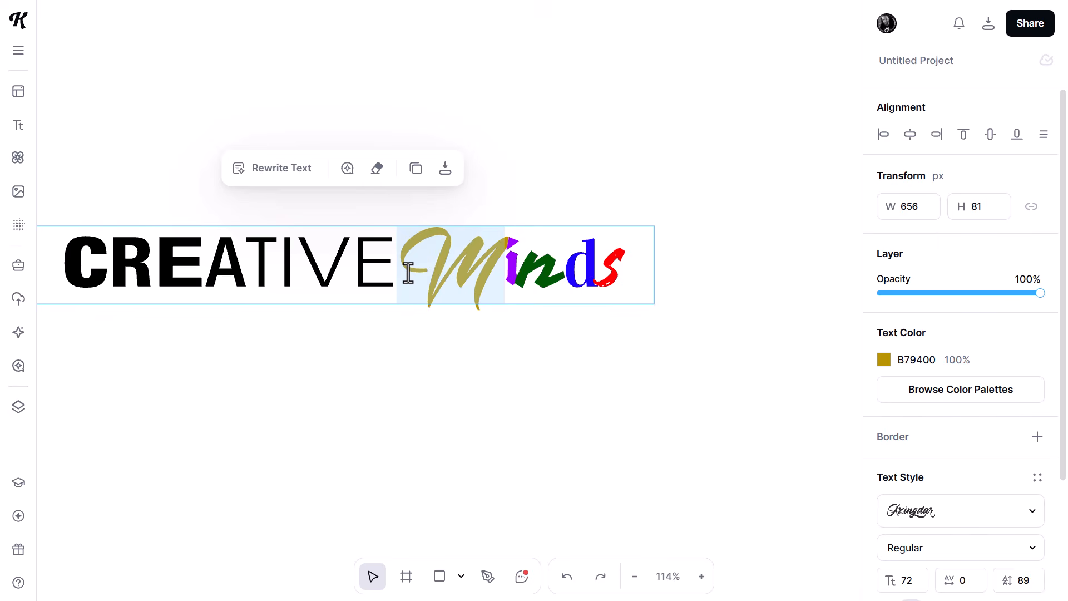
Recolor every letter of the word "Minds" red (FF0000)
{"action": "left_click_drag", "start_coordinate": [406, 272], "coordinate": [623, 271]}
{"action": "left_click", "coordinate": [912, 440]}
{"action": "left_click", "coordinate": [884, 467]}
{"action": "left_click", "coordinate": [883, 439]}
{"action": "left_click", "coordinate": [801, 580]}
{"action": "left_click", "coordinate": [883, 413]}
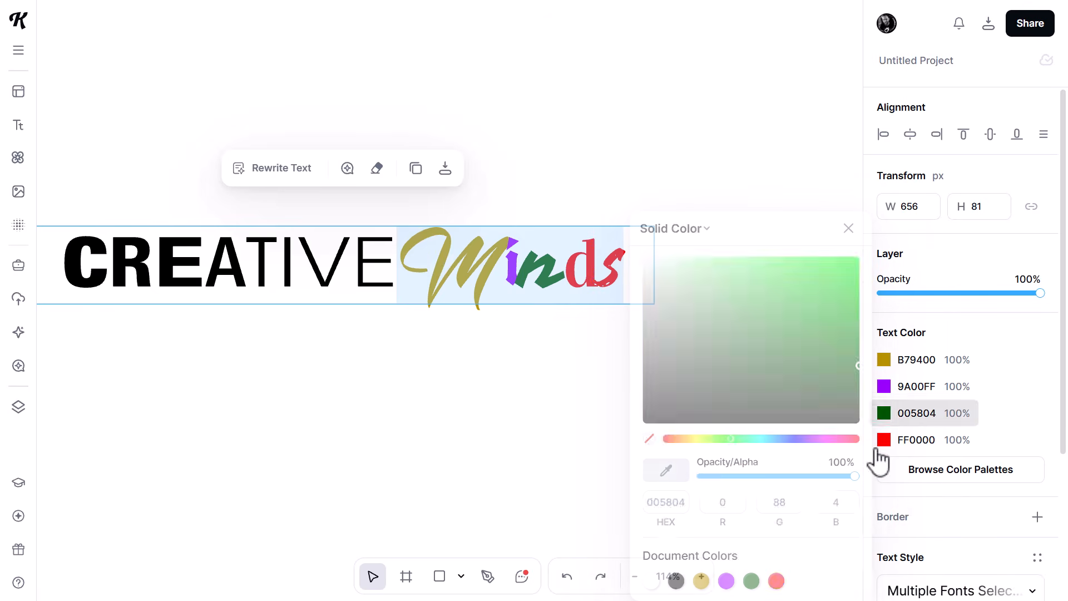
{"action": "left_click", "coordinate": [776, 580]}
{"action": "left_click", "coordinate": [884, 386]}
{"action": "left_click", "coordinate": [751, 580]}
{"action": "left_click", "coordinate": [884, 361]}
{"action": "left_click", "coordinate": [726, 580]}
{"action": "left_click", "coordinate": [512, 262]}
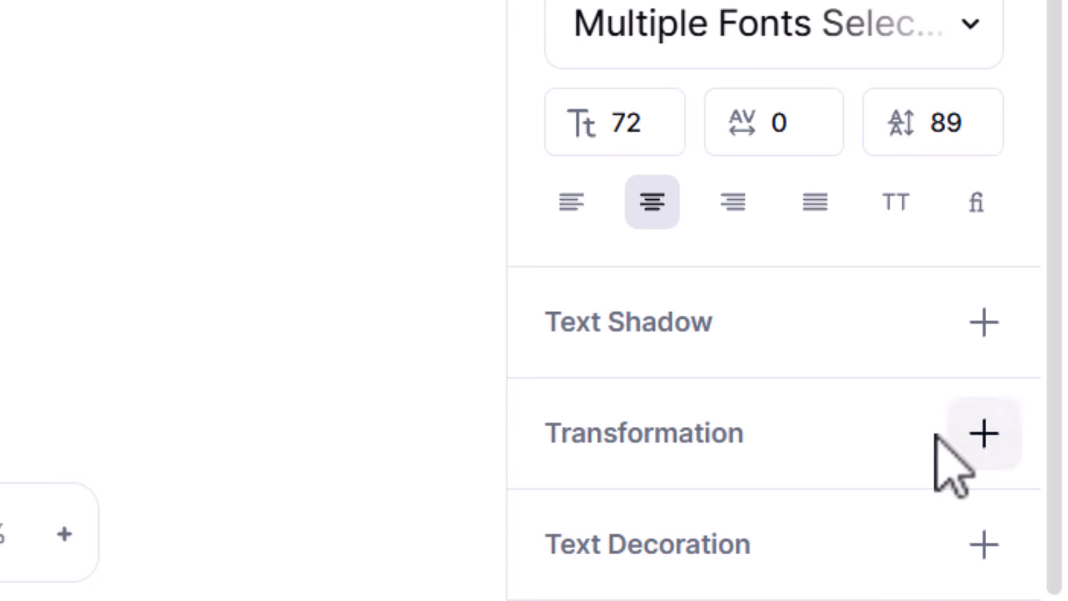
Apply a Custom transformation to the headline and bend its path into a steep curve rising over "Minds"
{"action": "left_click", "coordinate": [984, 434]}
{"action": "scroll", "coordinate": [999, 437], "scroll_direction": "down", "scroll_amount": 3}
{"action": "left_click", "coordinate": [735, 171]}
{"action": "left_click", "coordinate": [602, 165]}
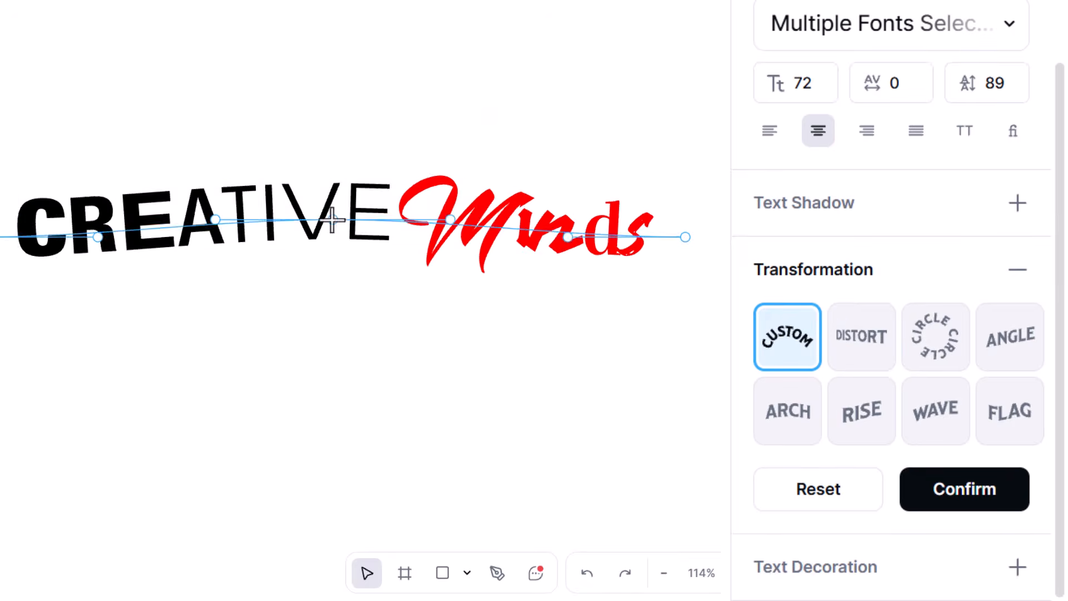
{"action": "left_click_drag", "start_coordinate": [332, 219], "coordinate": [319, 303]}
{"action": "left_click_drag", "start_coordinate": [684, 236], "coordinate": [671, 78]}
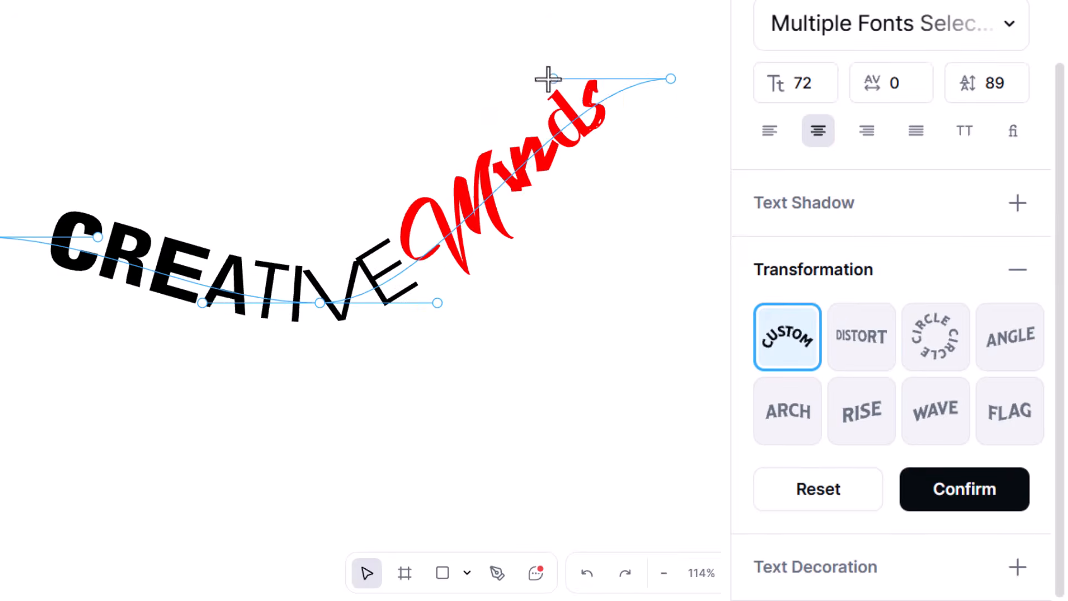
{"action": "left_click_drag", "start_coordinate": [548, 78], "coordinate": [693, 309]}
Switch the headline to a Distort transformation, reshape its upper and lower curves into a wave and accept it
{"action": "left_click", "coordinate": [861, 336]}
{"action": "left_click_drag", "start_coordinate": [374, 298], "coordinate": [374, 388]}
{"action": "left_click_drag", "start_coordinate": [534, 202], "coordinate": [543, 139]}
{"action": "left_click_drag", "start_coordinate": [374, 388], "coordinate": [452, 375]}
{"action": "left_click", "coordinate": [939, 495]}
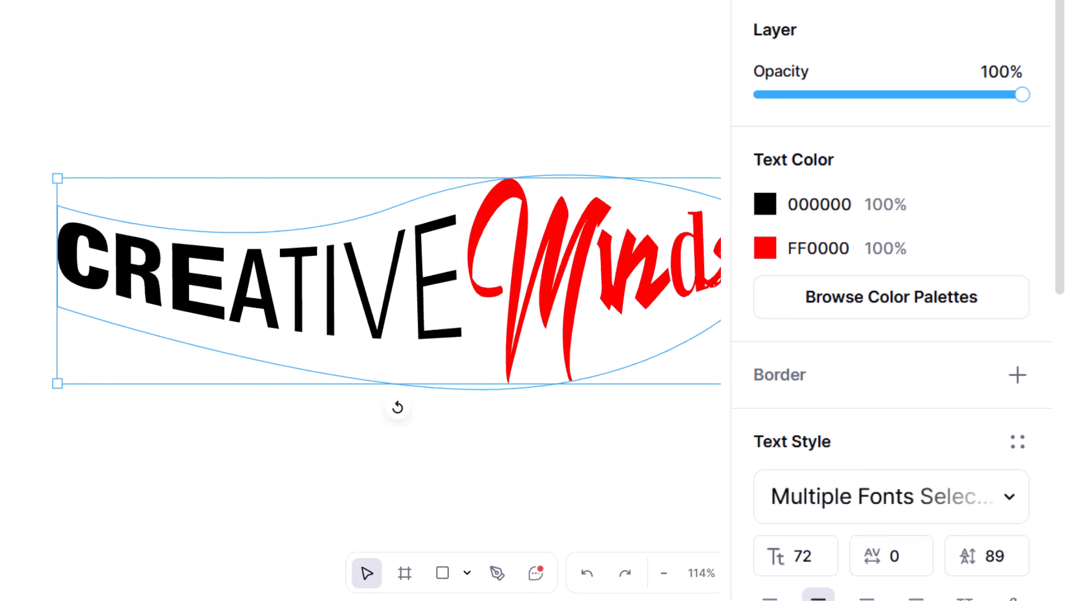
Move the headline lower and add a grey 727272 drop-style text shadow with an offset of about 43
{"action": "left_click_drag", "start_coordinate": [389, 250], "coordinate": [389, 376]}
{"action": "scroll", "coordinate": [945, 290], "scroll_direction": "down", "scroll_amount": 5}
{"action": "left_click", "coordinate": [1015, 203]}
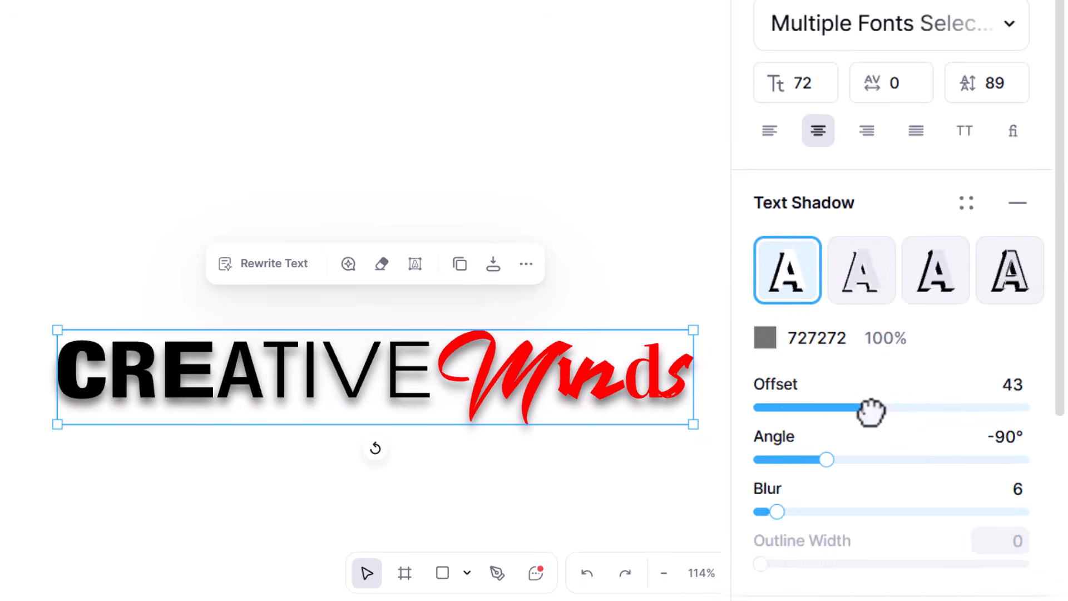
{"action": "scroll", "coordinate": [872, 410], "scroll_direction": "down", "scroll_amount": 5}
{"action": "left_click", "coordinate": [861, 412]}
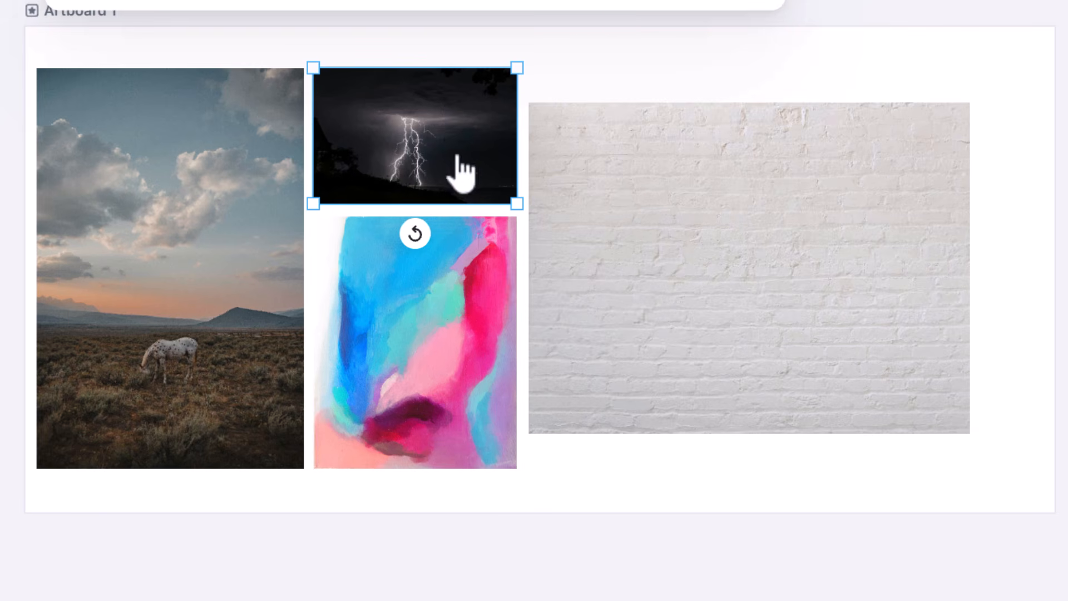
Examine the context commands available for the lightning photo on Artboard 1
{"action": "mouse_move", "coordinate": [459, 166]}
{"action": "left_mouse_down"}
{"action": "mouse_move", "coordinate": [415, 157]}
{"action": "mouse_move", "coordinate": [255, 203]}
{"action": "mouse_move", "coordinate": [332, 160]}
{"action": "mouse_move", "coordinate": [464, 152]}
{"action": "mouse_move", "coordinate": [454, 152]}
{"action": "left_mouse_up"}
{"action": "right_click", "coordinate": [416, 151]}
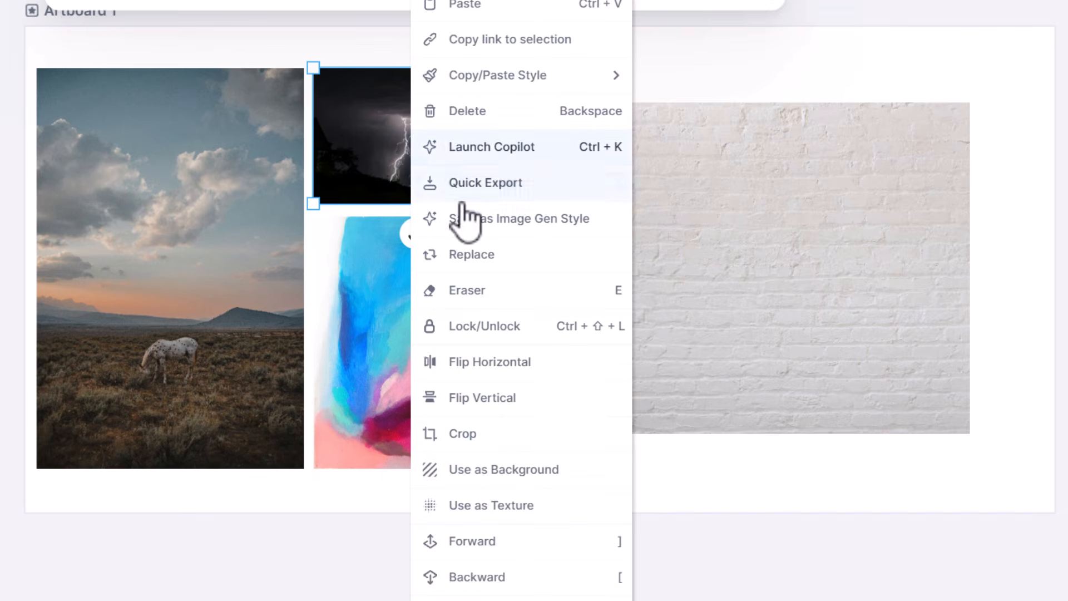
{"action": "left_click", "coordinate": [171, 531]}
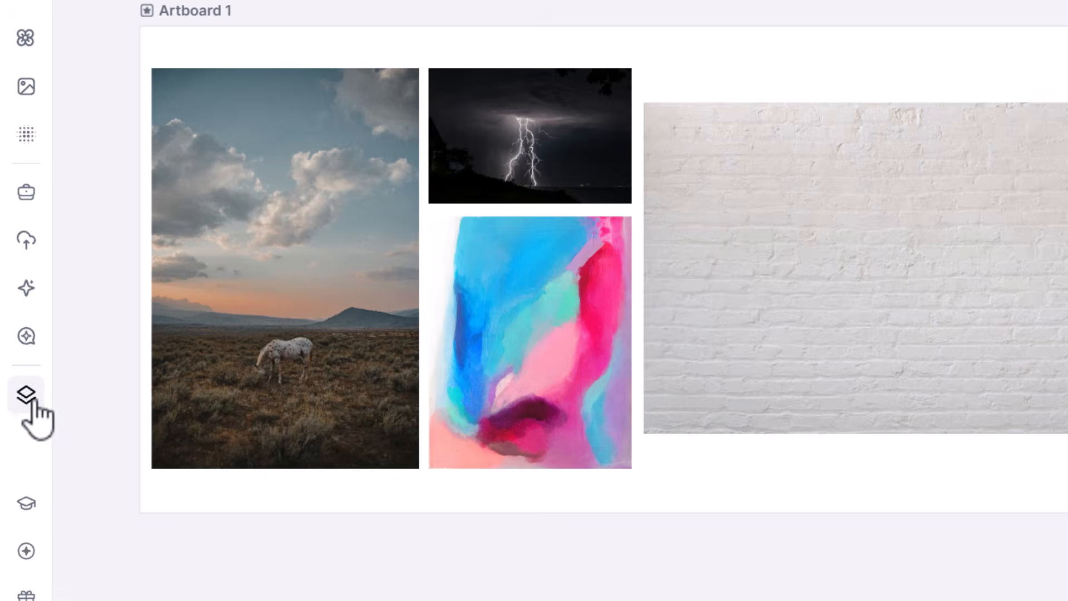
List the layers inside Artboard 1 and select the lightning photo
{"action": "left_click", "coordinate": [22, 396]}
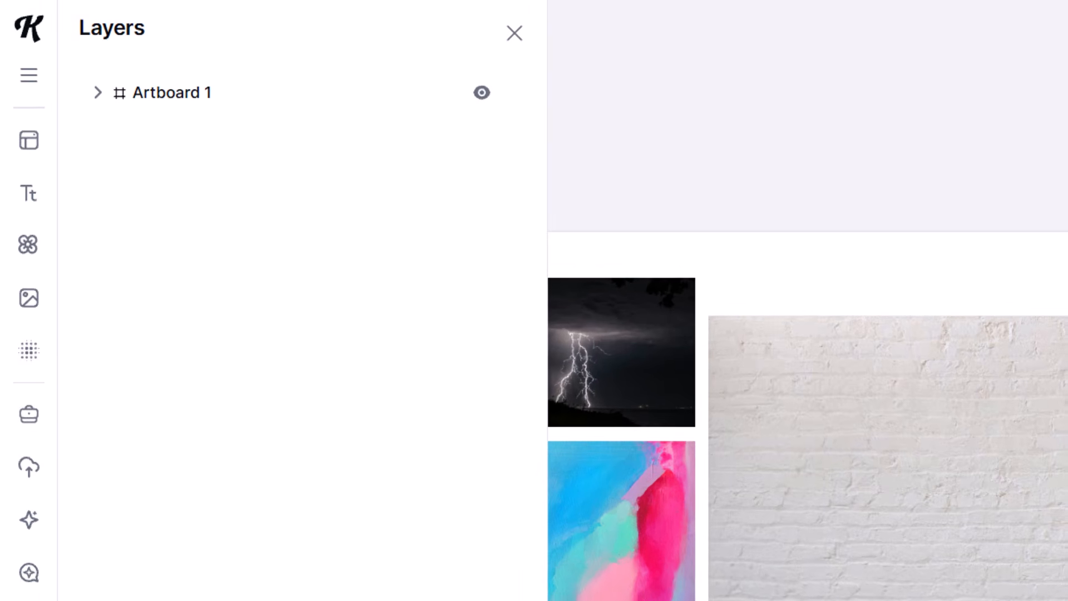
{"action": "left_click", "coordinate": [98, 96]}
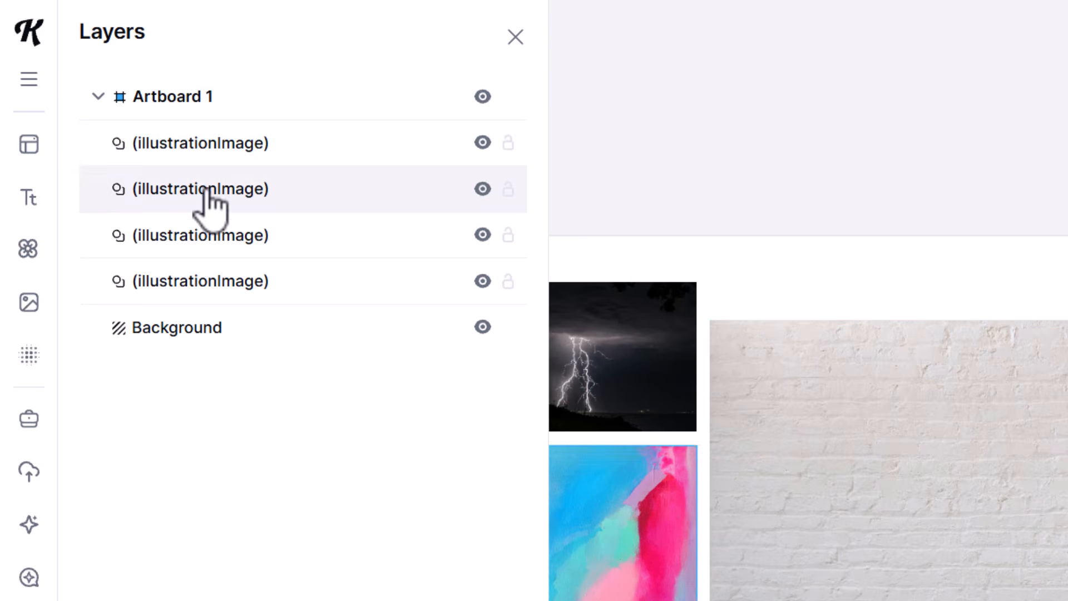
{"action": "left_click", "coordinate": [645, 325]}
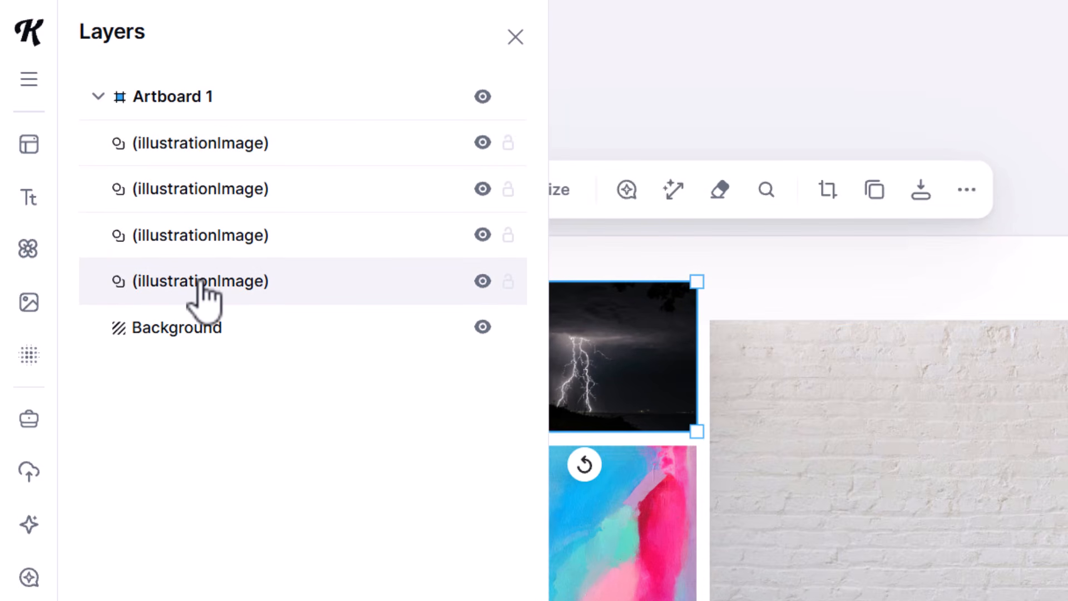
Move the lightning photo over the edge of the horse photo and bring its layer to the top of the stack
{"action": "left_click_drag", "start_coordinate": [669, 528], "coordinate": [1067, 500]}
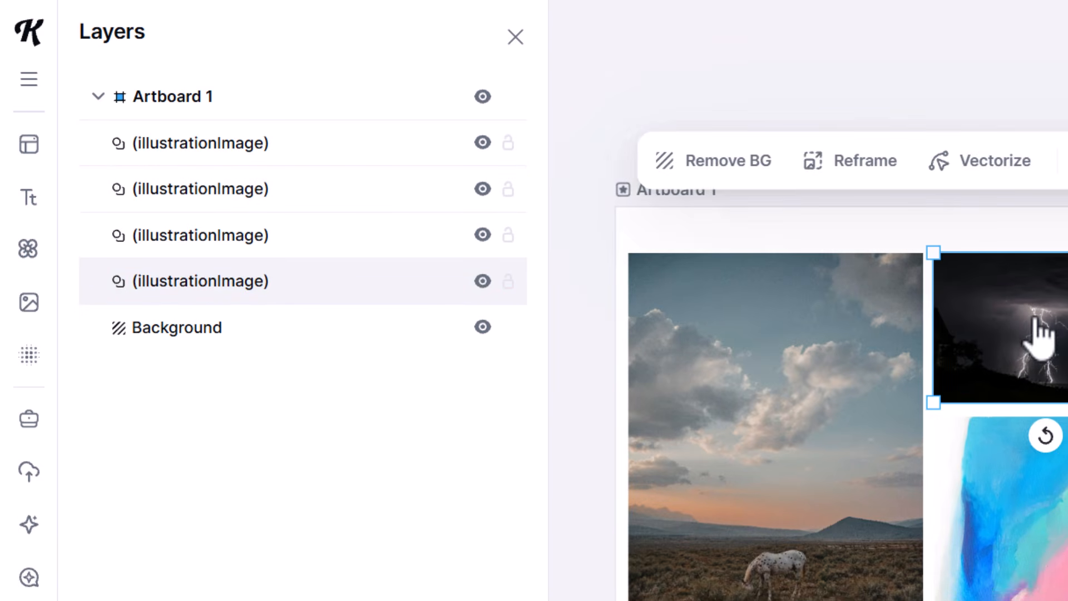
{"action": "left_click_drag", "start_coordinate": [1036, 320], "coordinate": [880, 358]}
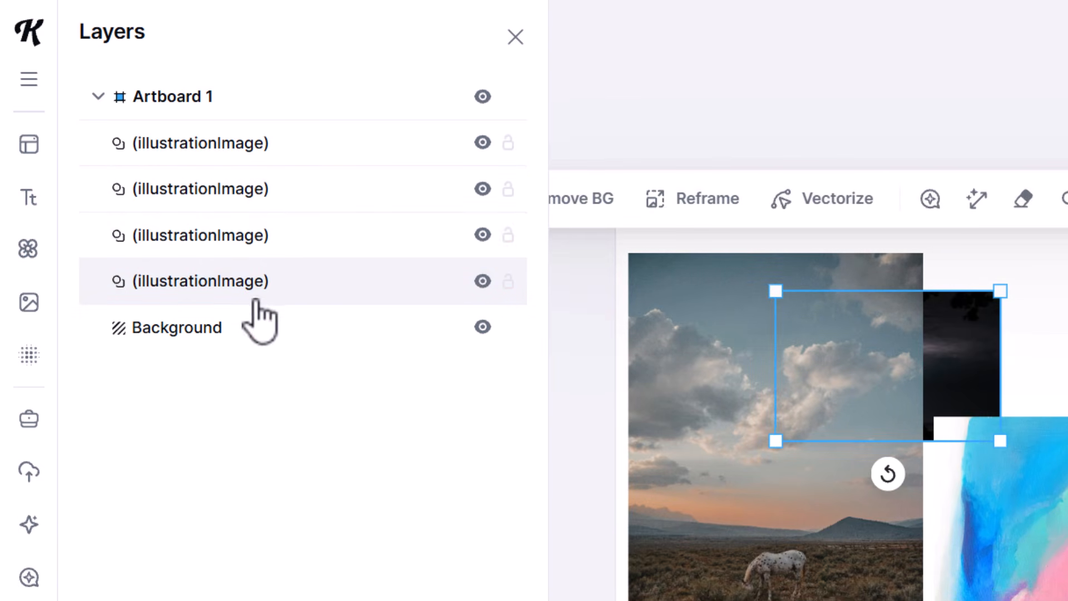
{"action": "left_click_drag", "start_coordinate": [197, 287], "coordinate": [214, 138]}
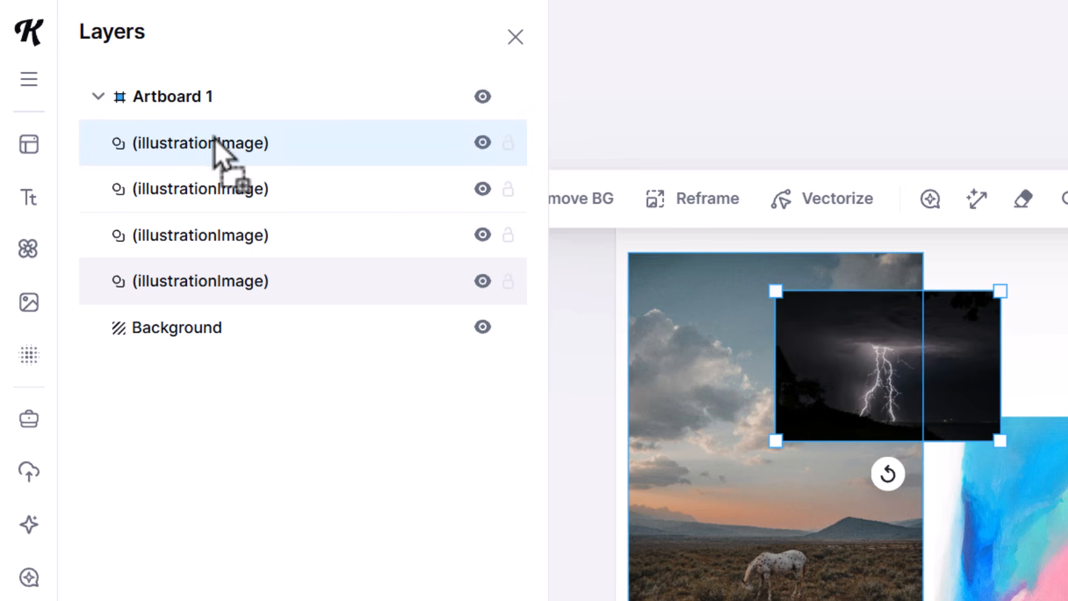
Reselect the lightning photo and hide its layer
{"action": "left_click", "coordinate": [1056, 349]}
{"action": "left_click", "coordinate": [922, 393]}
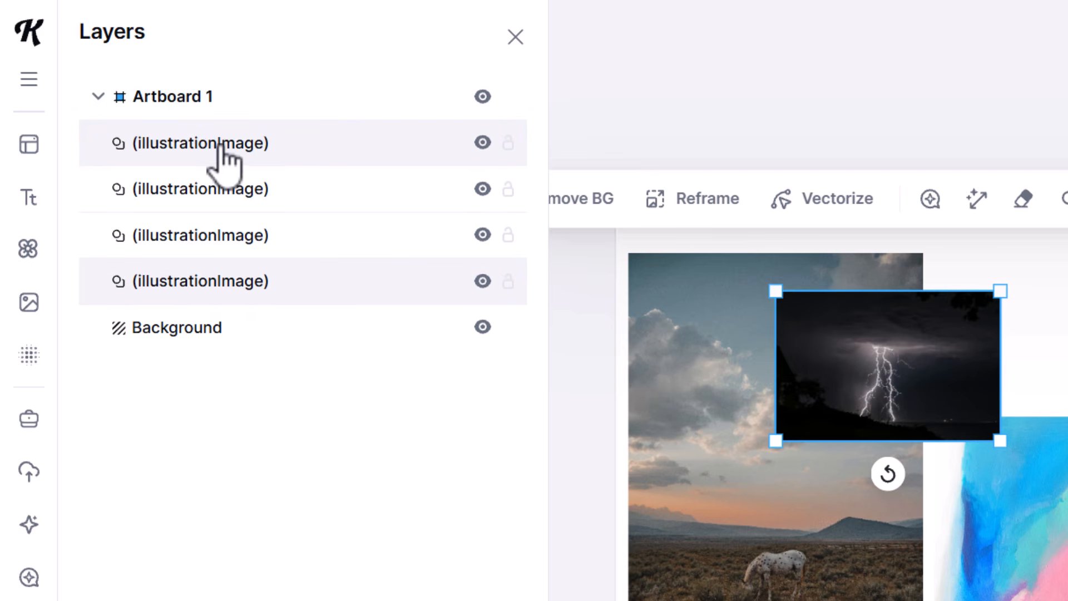
{"action": "left_click", "coordinate": [483, 142]}
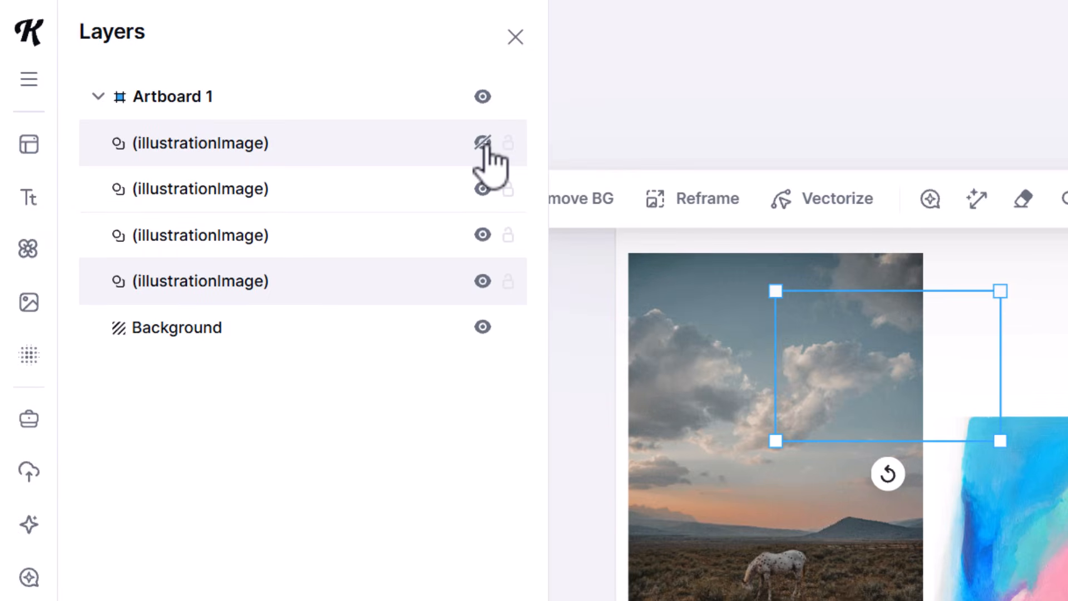
Make the lightning photo visible again and lock its layer so that only the horse photo beneath responds to selection
{"action": "left_click", "coordinate": [483, 142]}
{"action": "left_click", "coordinate": [508, 143]}
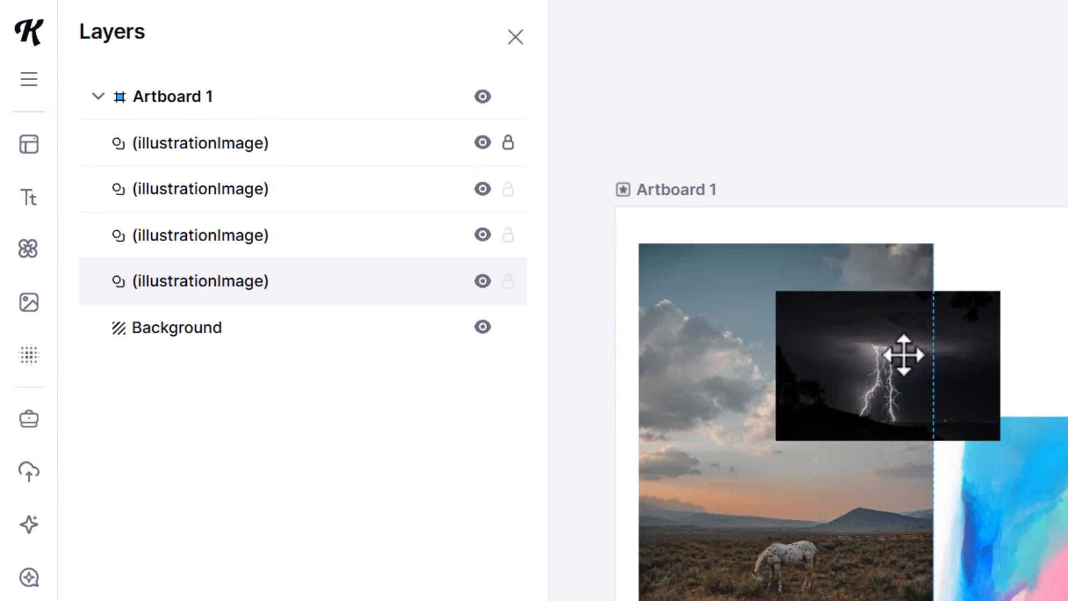
{"action": "left_click", "coordinate": [912, 359]}
Unlock the lightning photo's layer and move the photo onto the middle of the horse photo
{"action": "left_click", "coordinate": [507, 142]}
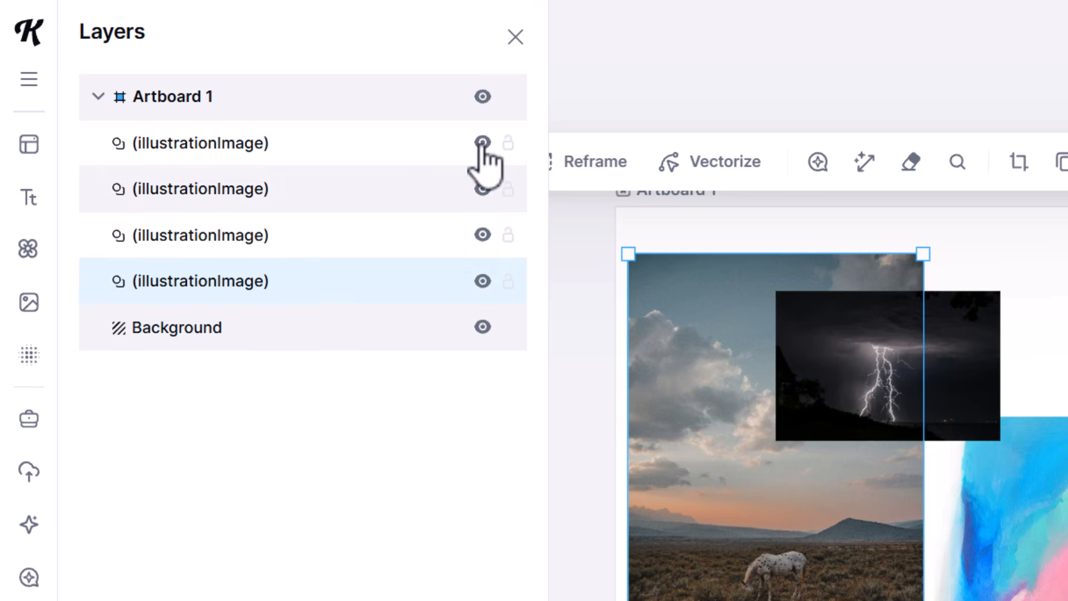
{"action": "left_click", "coordinate": [515, 37]}
{"action": "scroll", "coordinate": [904, 452], "scroll_direction": "up", "scroll_amount": 5}
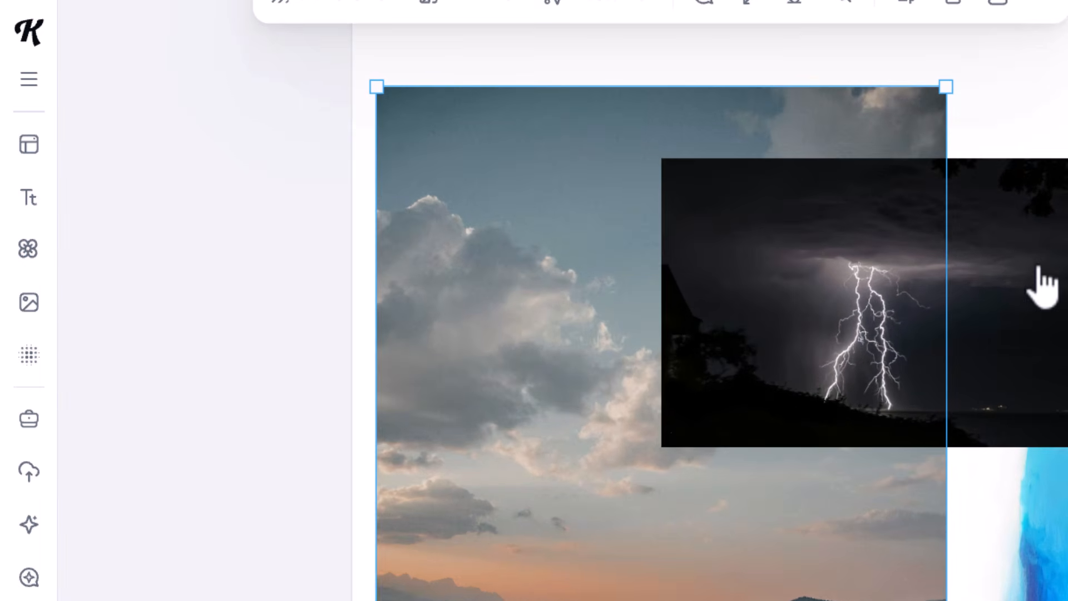
{"action": "left_click", "coordinate": [1026, 314]}
{"action": "left_click_drag", "start_coordinate": [1026, 315], "coordinate": [402, 318]}
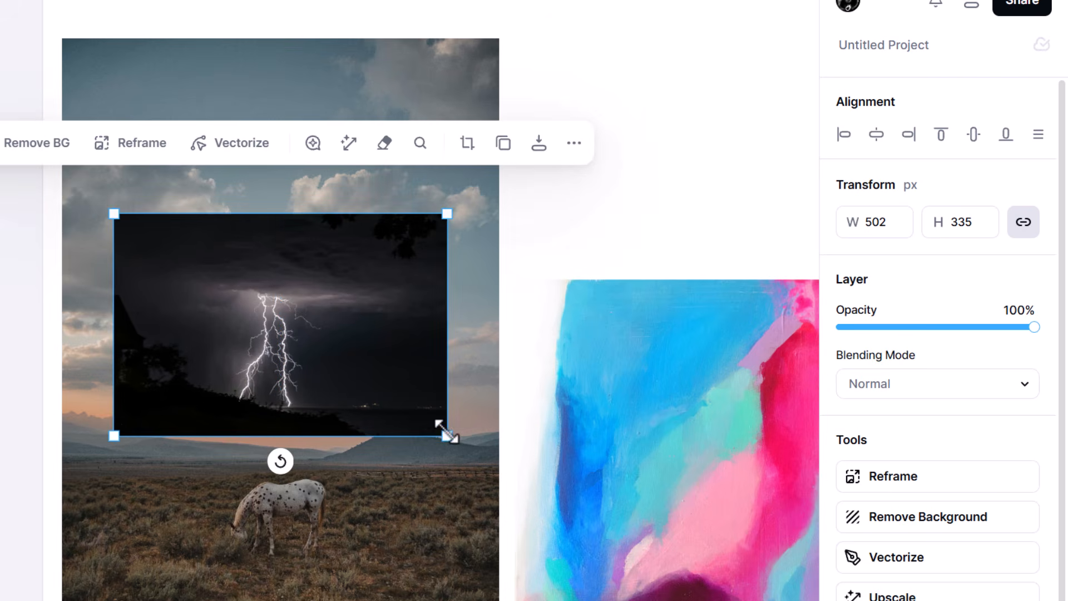
Enlarge the lightning photo to about 710 × 474 px across the horse photo, keeping its opacity at 100%
{"action": "left_click_drag", "start_coordinate": [448, 437], "coordinate": [585, 528]}
{"action": "left_click_drag", "start_coordinate": [372, 450], "coordinate": [315, 436]}
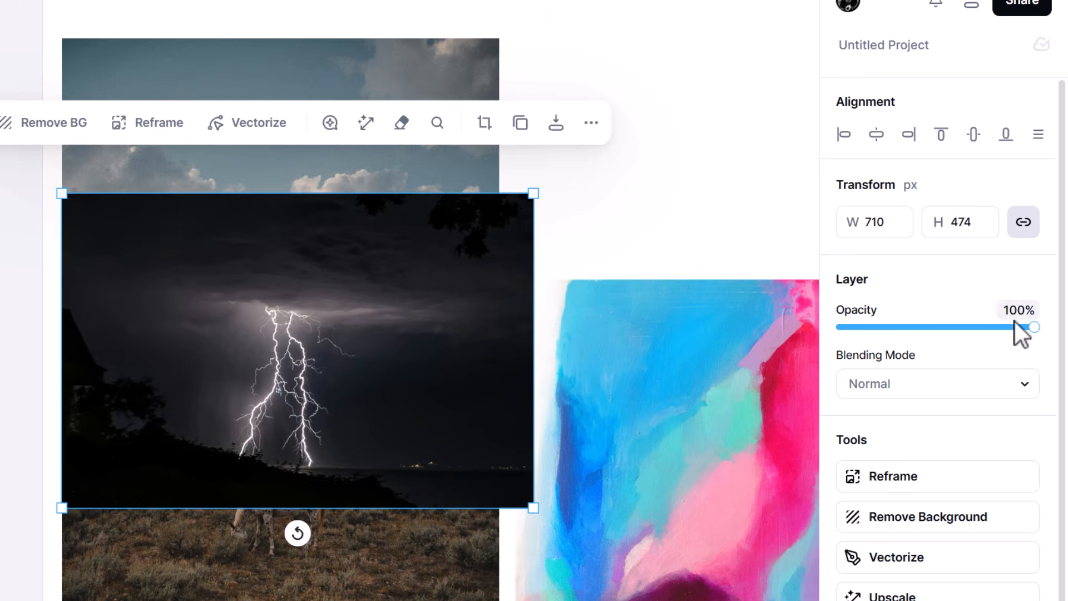
{"action": "left_click_drag", "start_coordinate": [1028, 325], "coordinate": [1060, 327]}
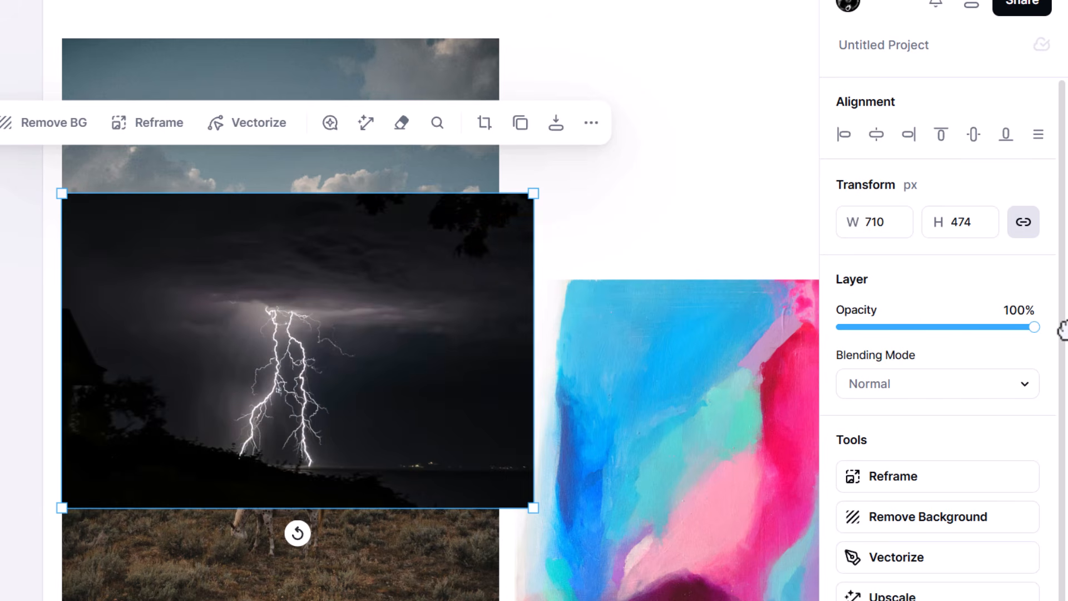
Try Hard Light blending on the lightning photo and settle on the Screen blending mode
{"action": "left_click", "coordinate": [1002, 399]}
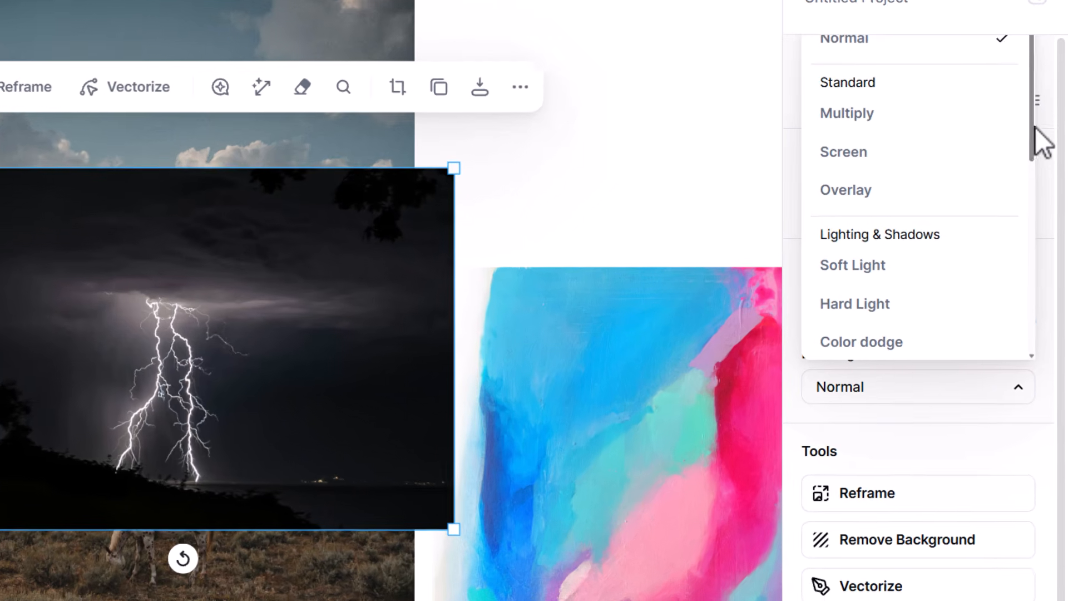
{"action": "left_click_drag", "start_coordinate": [1036, 155], "coordinate": [1053, 329]}
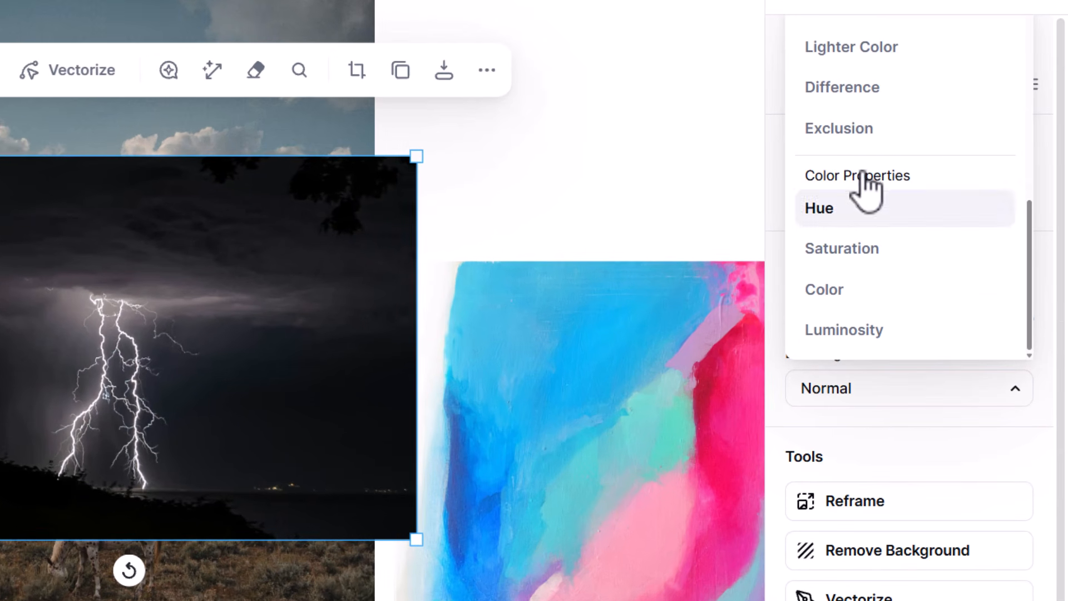
{"action": "scroll", "coordinate": [868, 172], "scroll_direction": "up", "scroll_amount": 3}
{"action": "scroll", "coordinate": [953, 269], "scroll_direction": "up", "scroll_amount": 4}
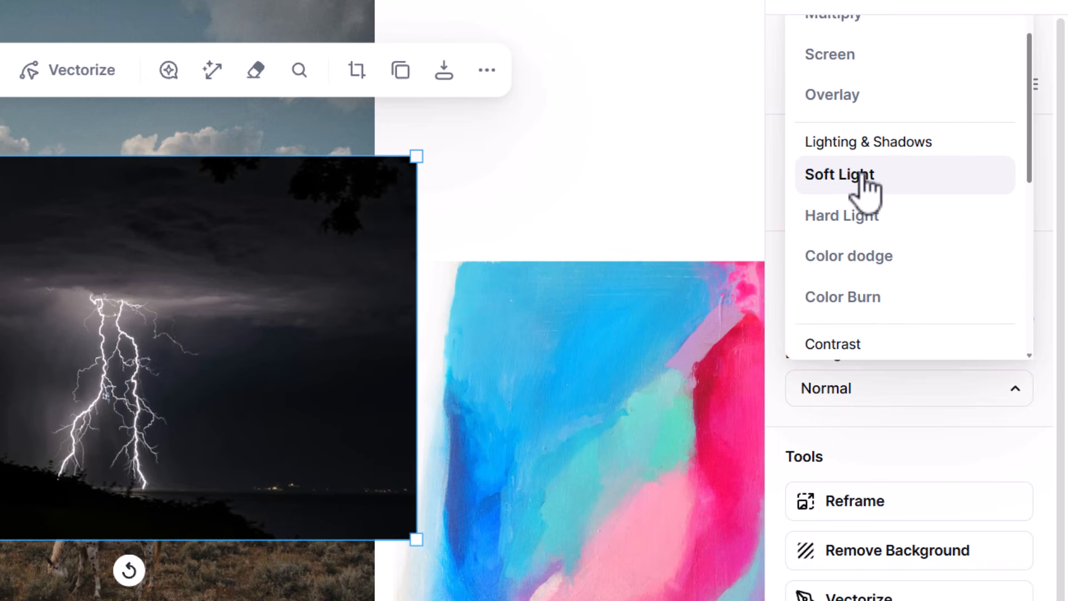
{"action": "left_click", "coordinate": [865, 218]}
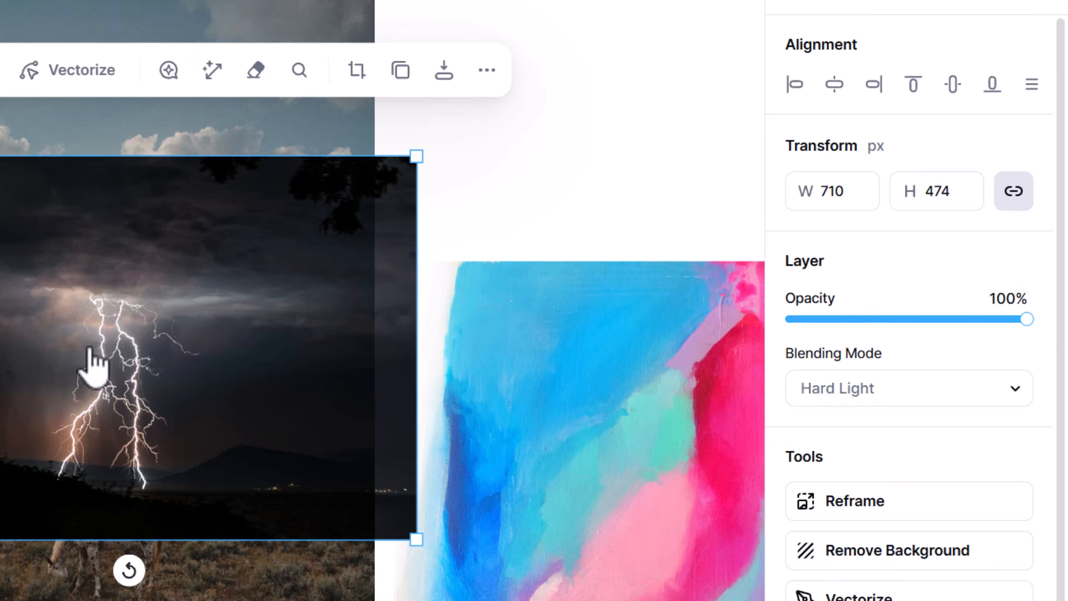
{"action": "left_click", "coordinate": [851, 396]}
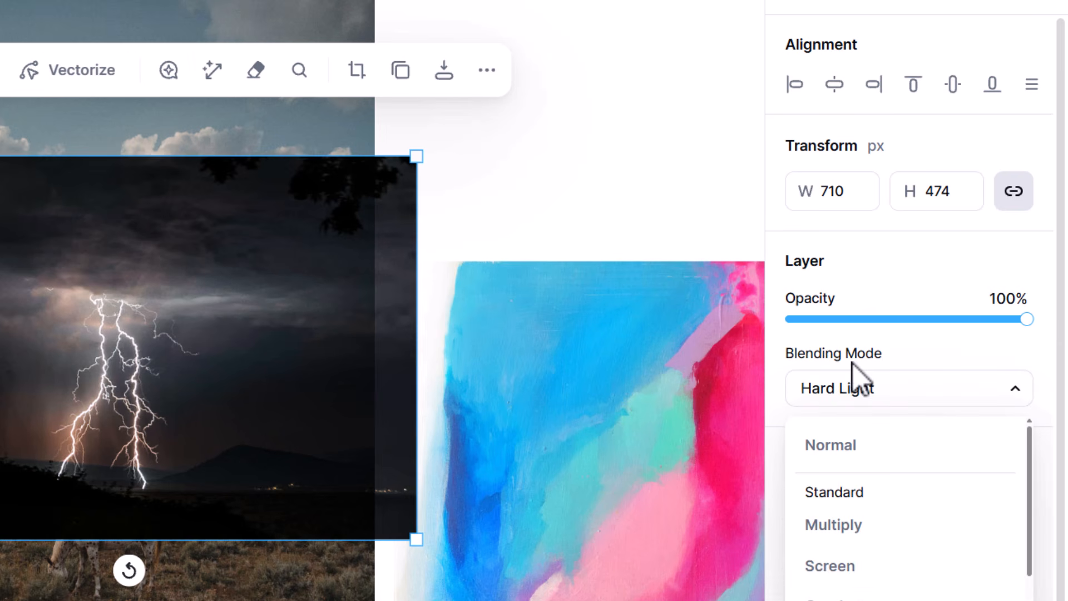
{"action": "left_click", "coordinate": [855, 568]}
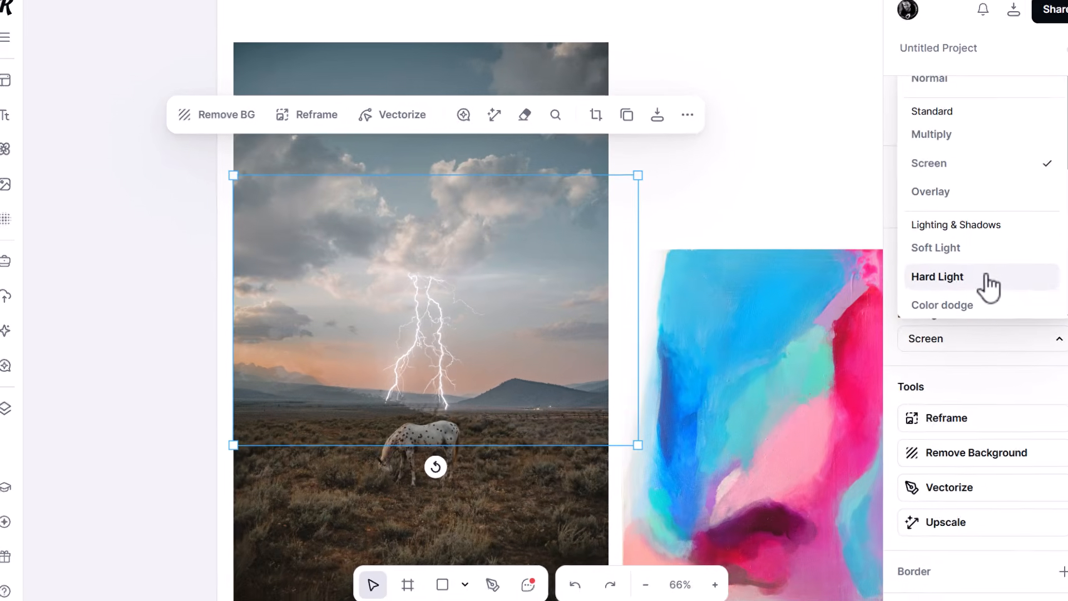
Try Color dodge blending on the lightning photo, return it to Screen, and deselect the photo
{"action": "scroll", "coordinate": [980, 276], "scroll_direction": "down", "scroll_amount": 1}
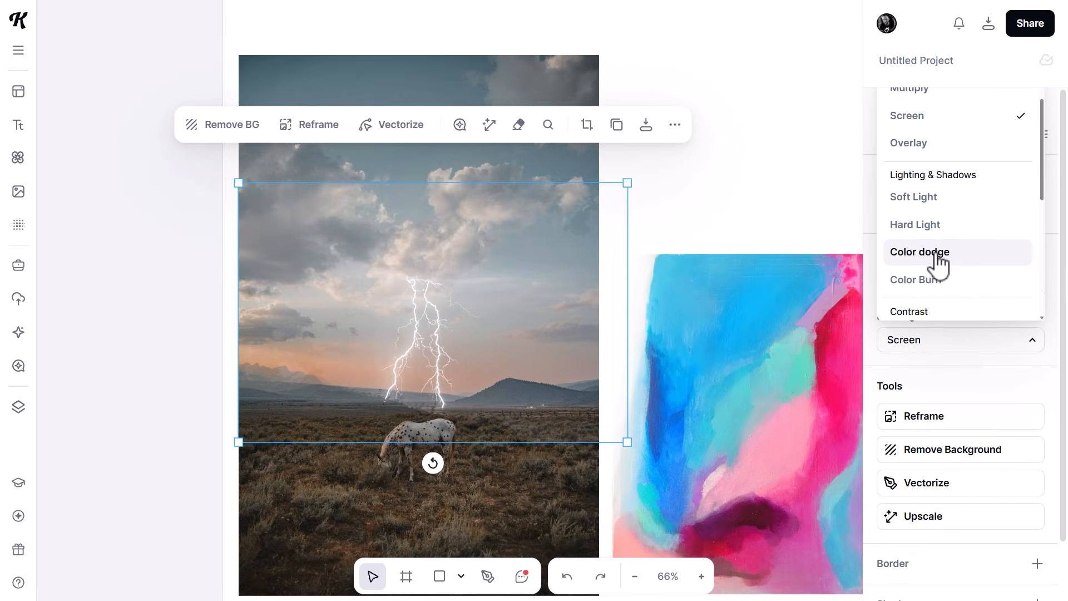
{"action": "left_click", "coordinate": [938, 260]}
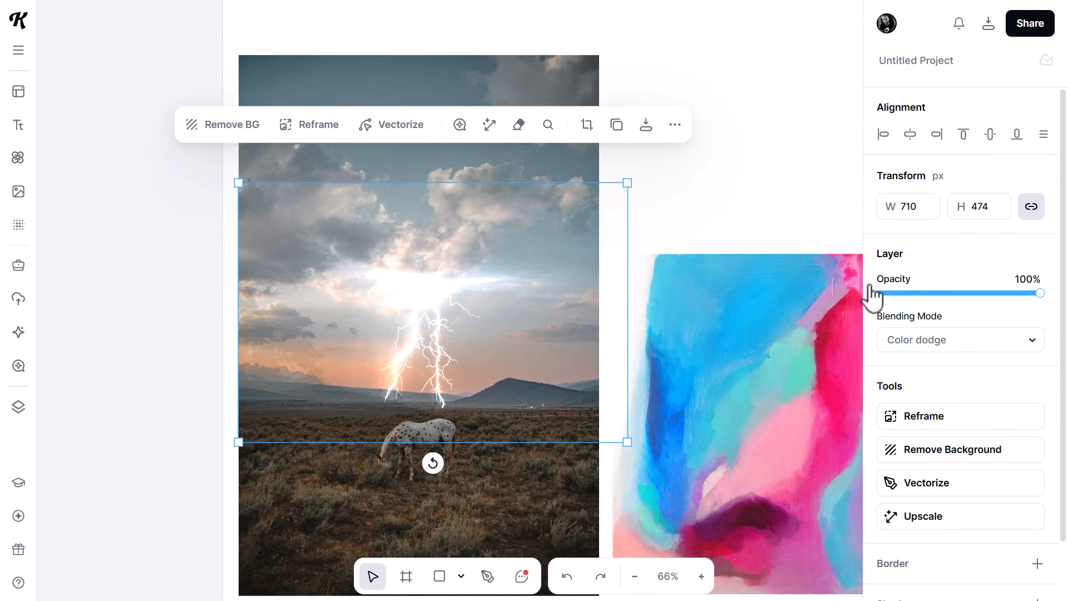
{"action": "mouse_move", "coordinate": [1034, 295]}
{"action": "left_mouse_down"}
{"action": "mouse_move", "coordinate": [966, 296]}
{"action": "mouse_move", "coordinate": [1054, 295]}
{"action": "left_mouse_up"}
{"action": "left_click", "coordinate": [996, 344]}
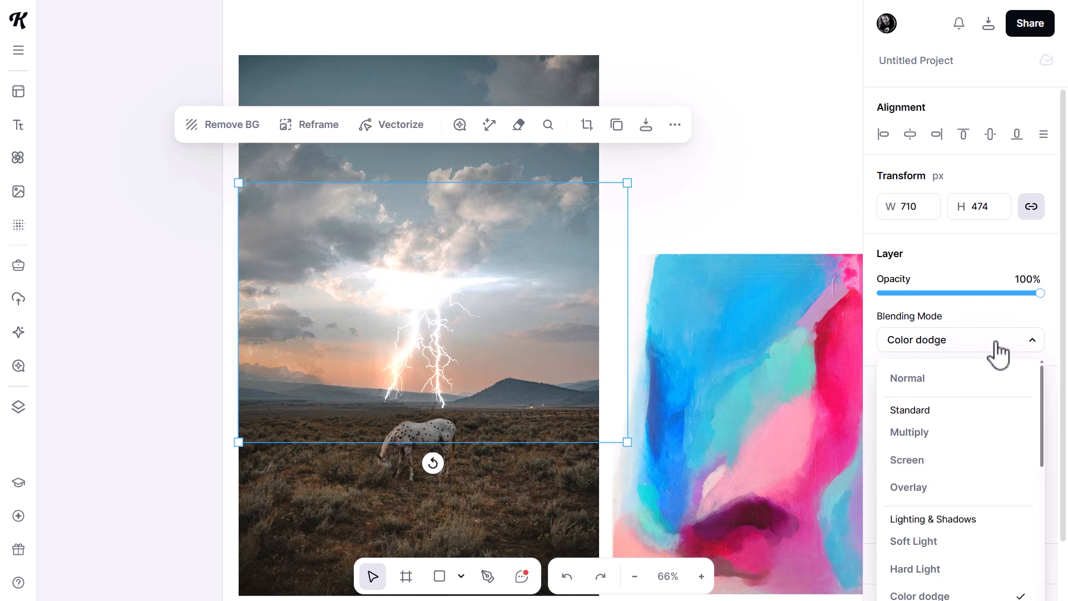
{"action": "left_click", "coordinate": [940, 459]}
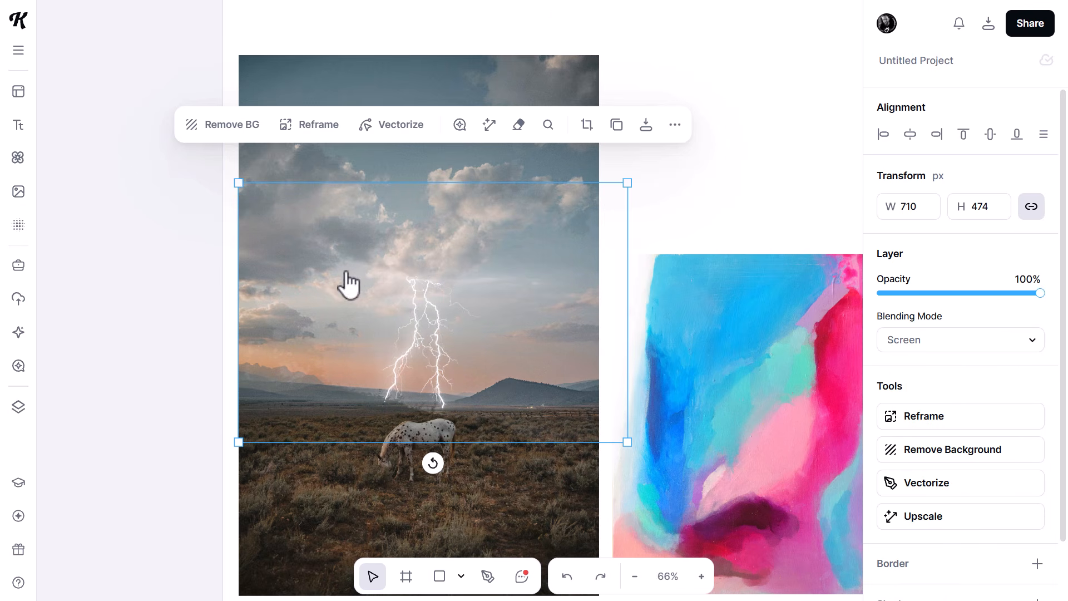
{"action": "left_click", "coordinate": [682, 222]}
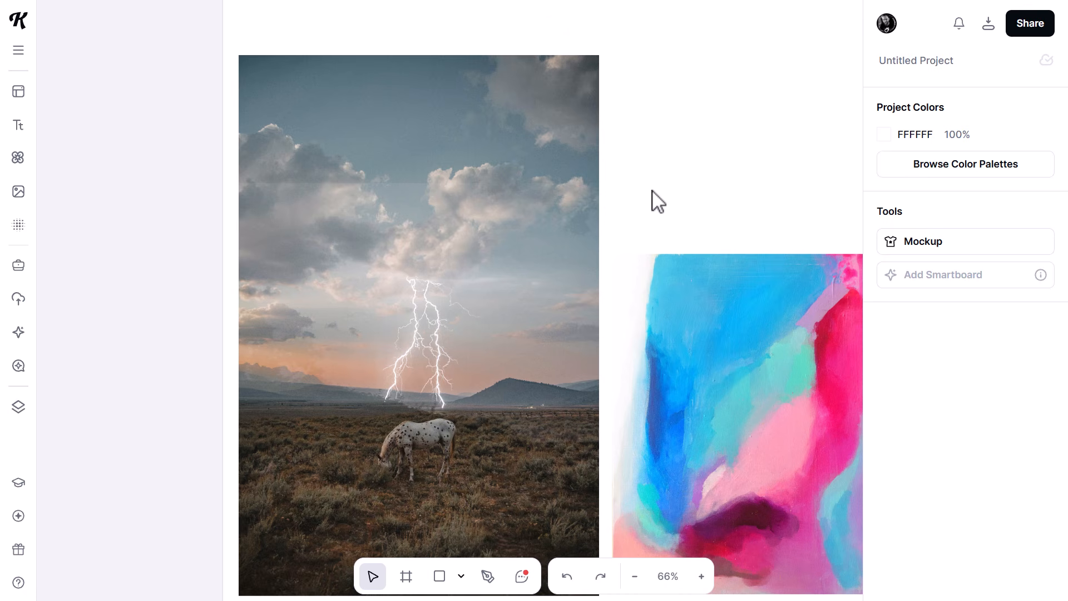
Move the colorful painting onto the white brick wall photo and raise its layer above the wall
{"action": "left_click_drag", "start_coordinate": [677, 184], "coordinate": [249, 119]}
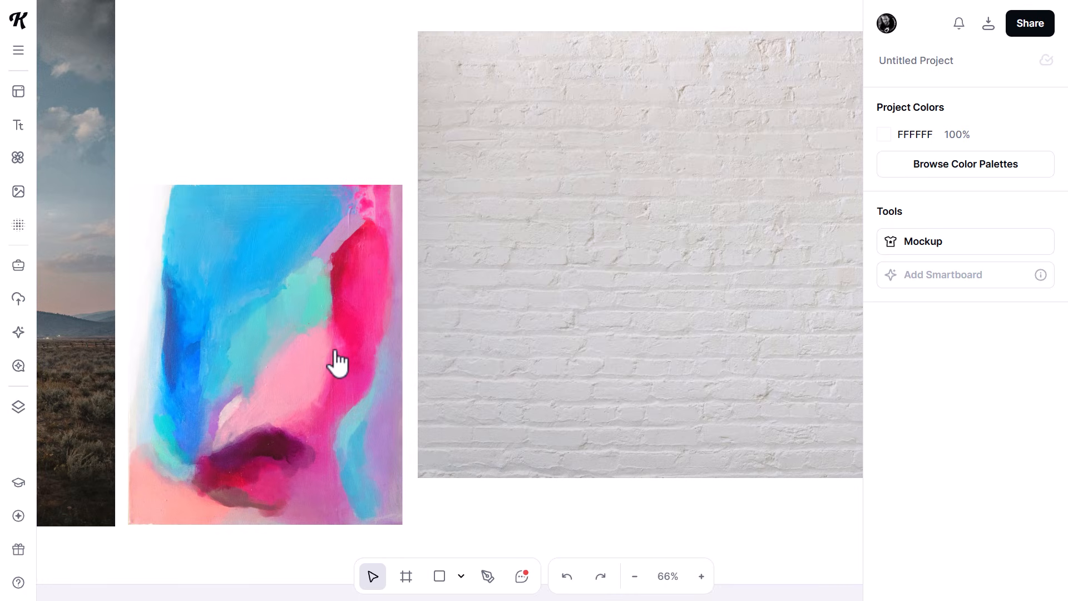
{"action": "mouse_move", "coordinate": [282, 335]}
{"action": "left_mouse_down"}
{"action": "mouse_move", "coordinate": [581, 227]}
{"action": "mouse_move", "coordinate": [636, 228]}
{"action": "left_mouse_up"}
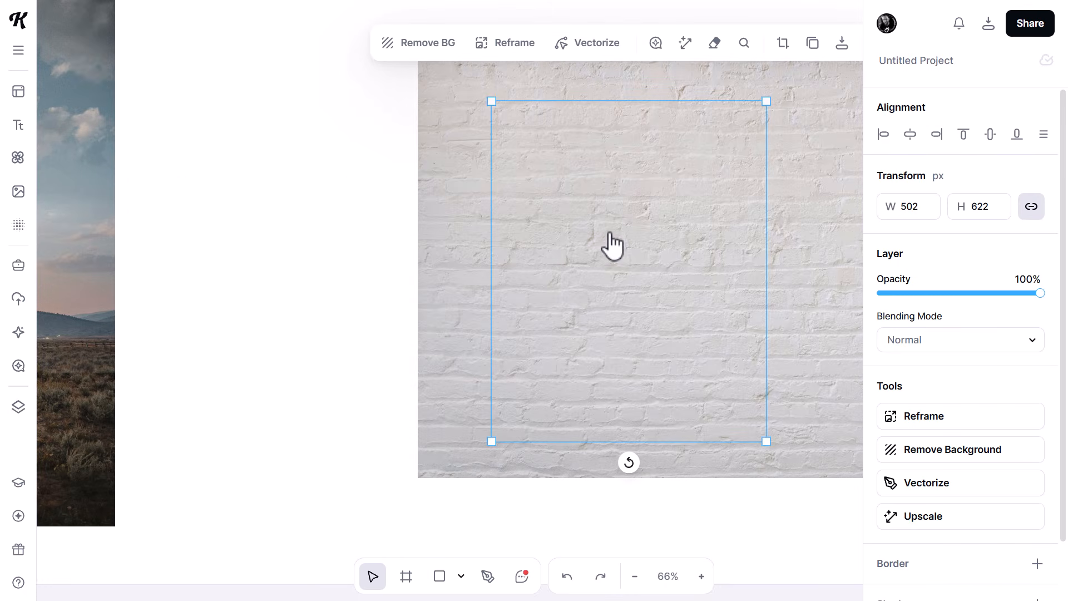
{"action": "left_click", "coordinate": [18, 406]}
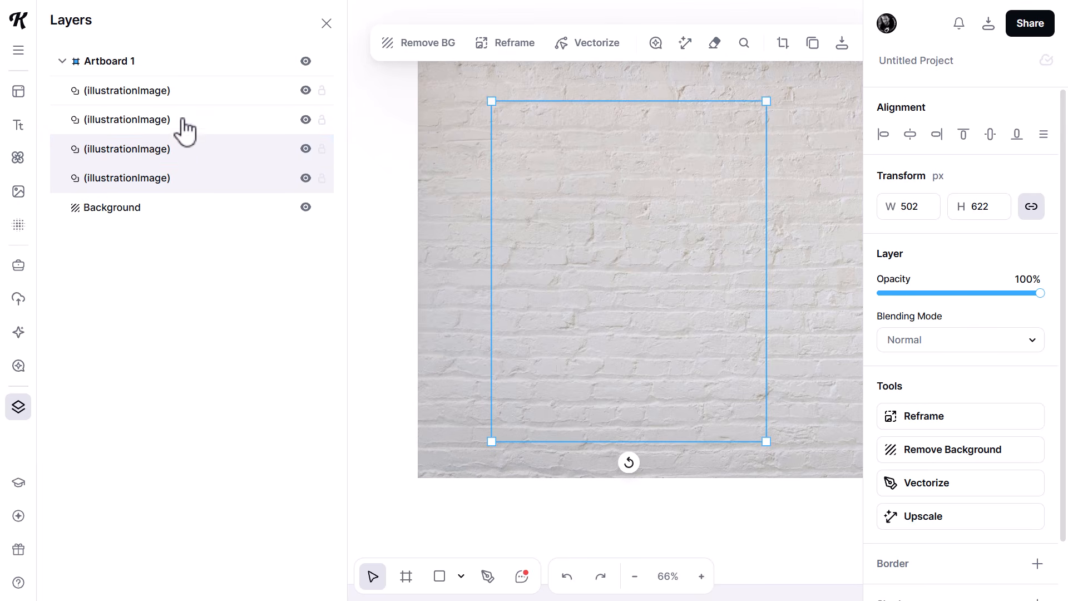
{"action": "left_click_drag", "start_coordinate": [185, 136], "coordinate": [186, 99]}
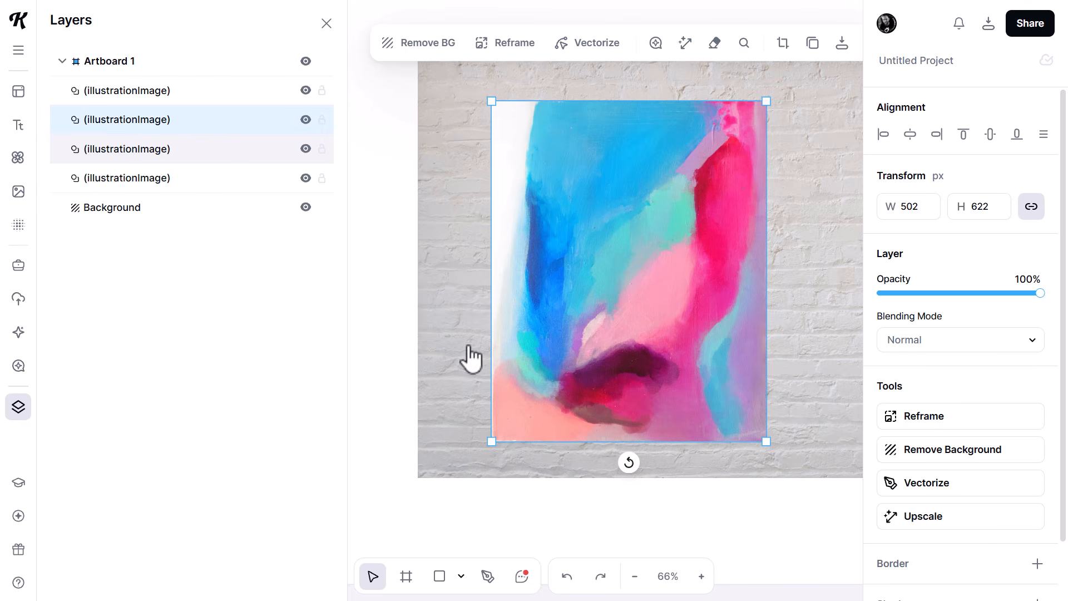
Enlarge the painting to about 674 × 835 px and place it over the brick wall
{"action": "left_click", "coordinate": [539, 460]}
{"action": "scroll", "coordinate": [526, 384], "scroll_direction": "down", "scroll_amount": 2}
{"action": "left_click_drag", "start_coordinate": [610, 317], "coordinate": [554, 242]}
{"action": "left_click_drag", "start_coordinate": [652, 364], "coordinate": [726, 446]}
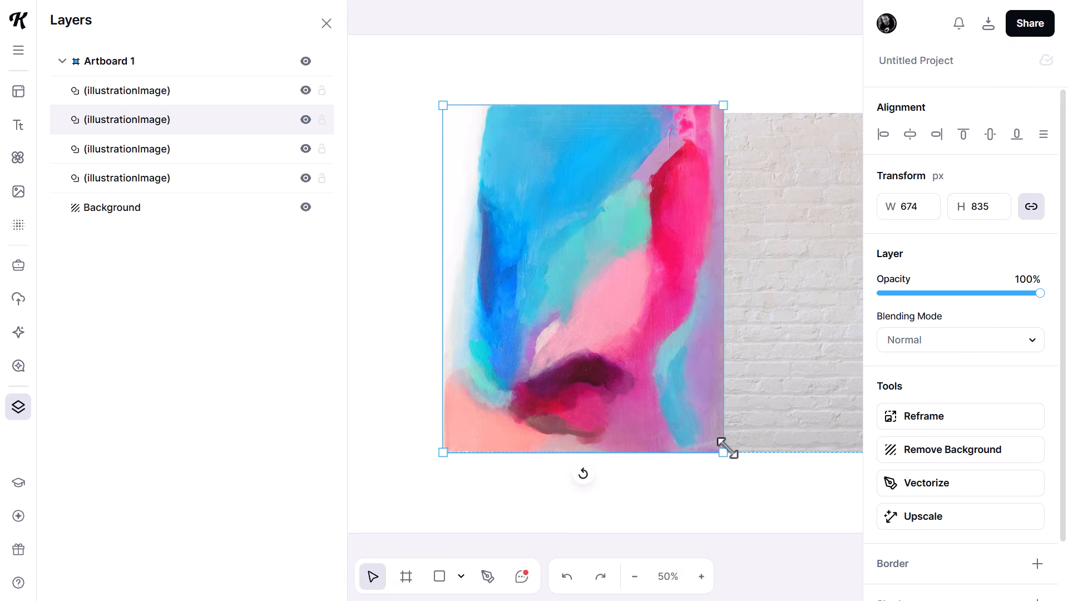
{"action": "left_click_drag", "start_coordinate": [626, 323], "coordinate": [757, 327]}
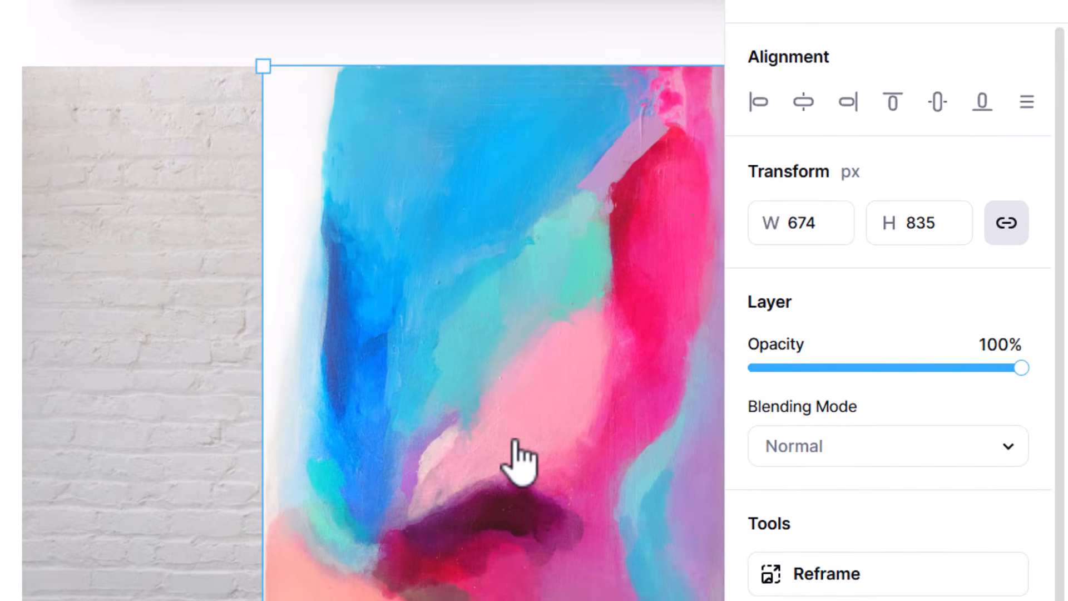
Set the painting's blending mode to Multiply and nudge it into place on the brick wall
{"action": "left_click", "coordinate": [864, 459]}
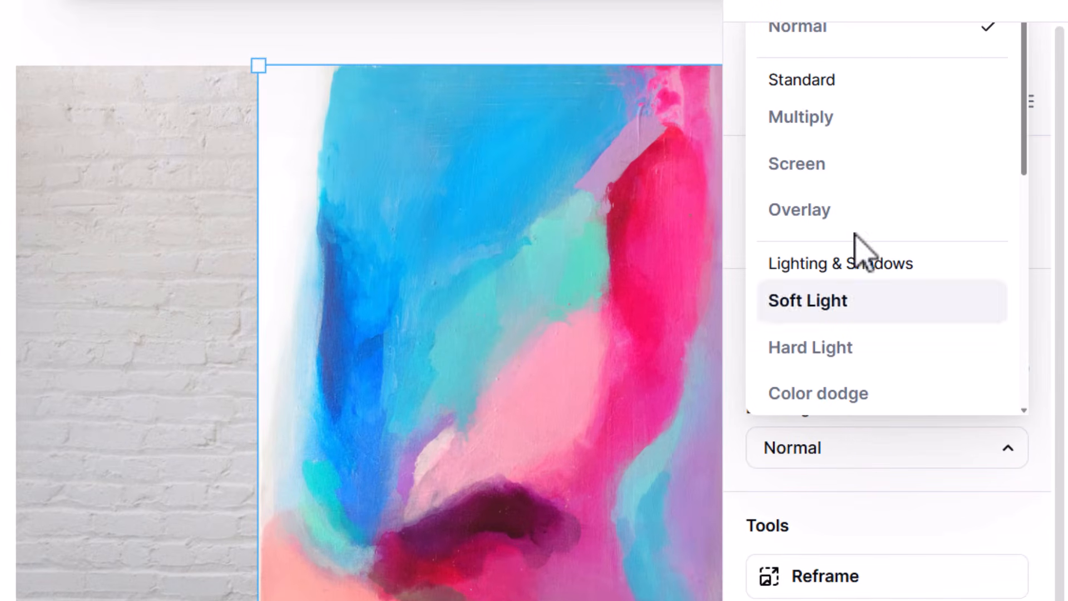
{"action": "left_click", "coordinate": [801, 118]}
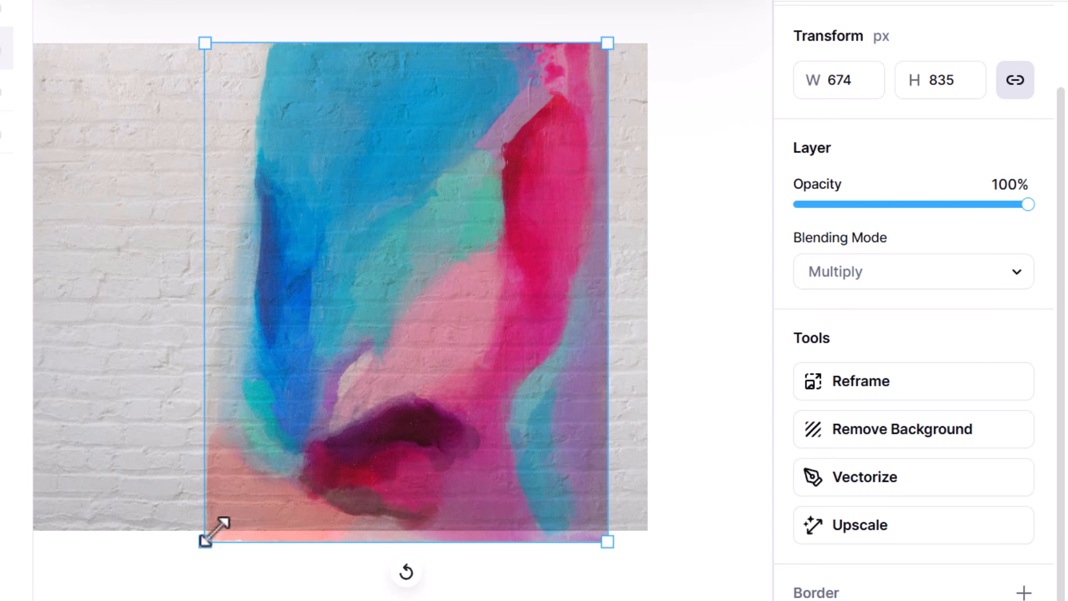
{"action": "left_click_drag", "start_coordinate": [319, 378], "coordinate": [334, 374]}
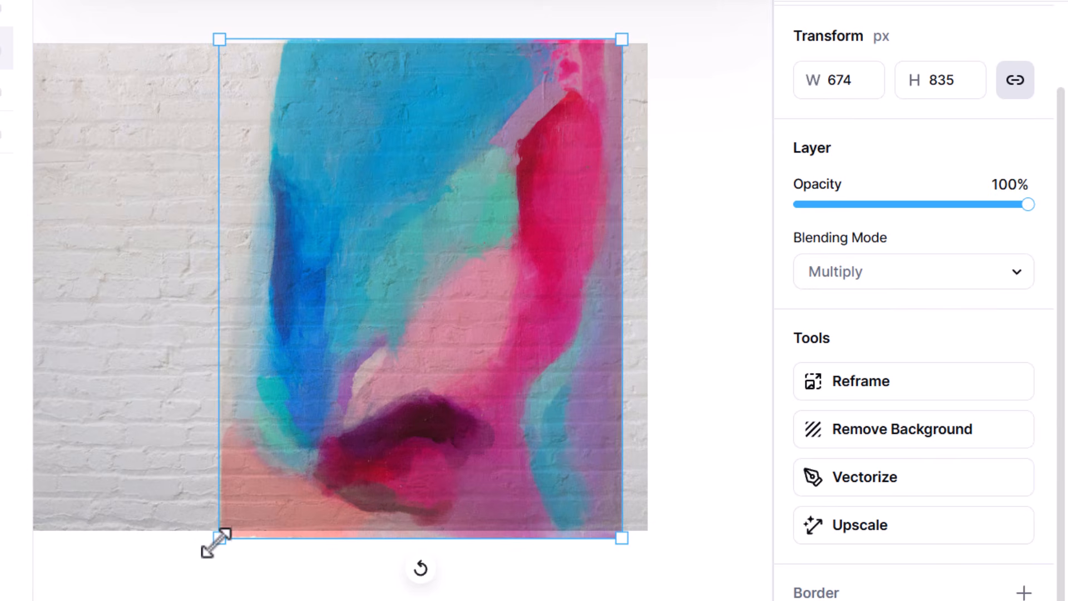
Stretch the painting across nearly the whole brick wall, to about 1069 × 793 px
{"action": "left_click_drag", "start_coordinate": [217, 540], "coordinate": [2, 535]}
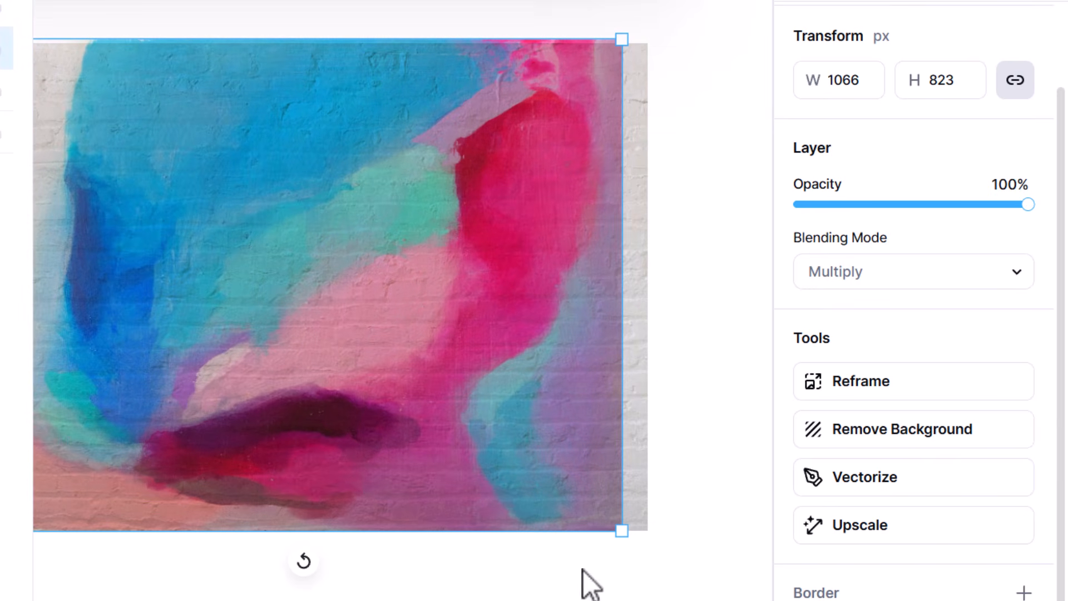
{"action": "left_click_drag", "start_coordinate": [619, 532], "coordinate": [648, 531]}
{"action": "key", "text": "space"}
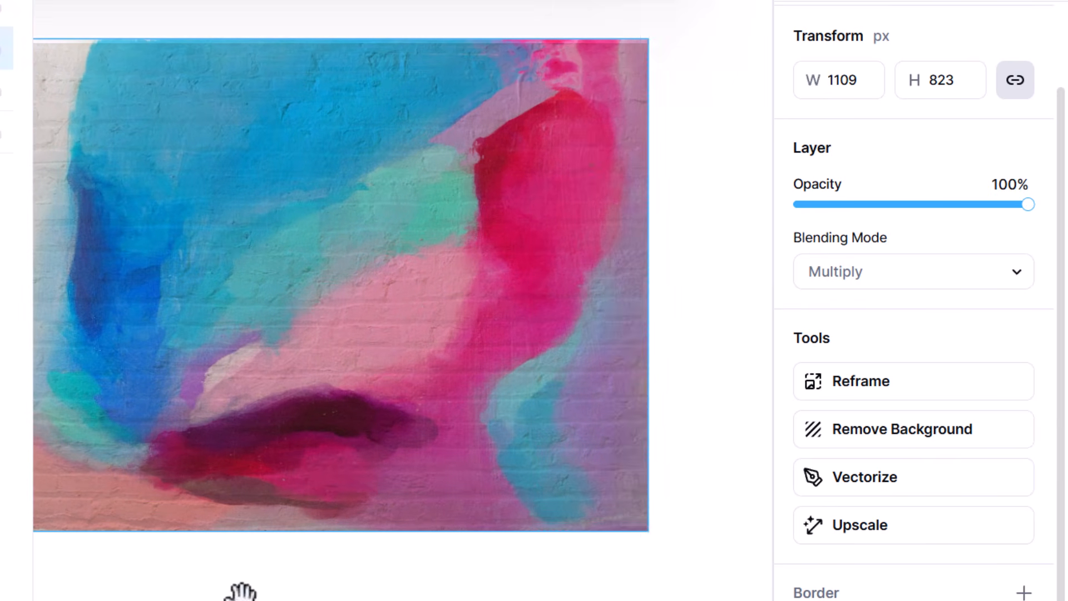
{"action": "left_click_drag", "start_coordinate": [240, 593], "coordinate": [436, 590]}
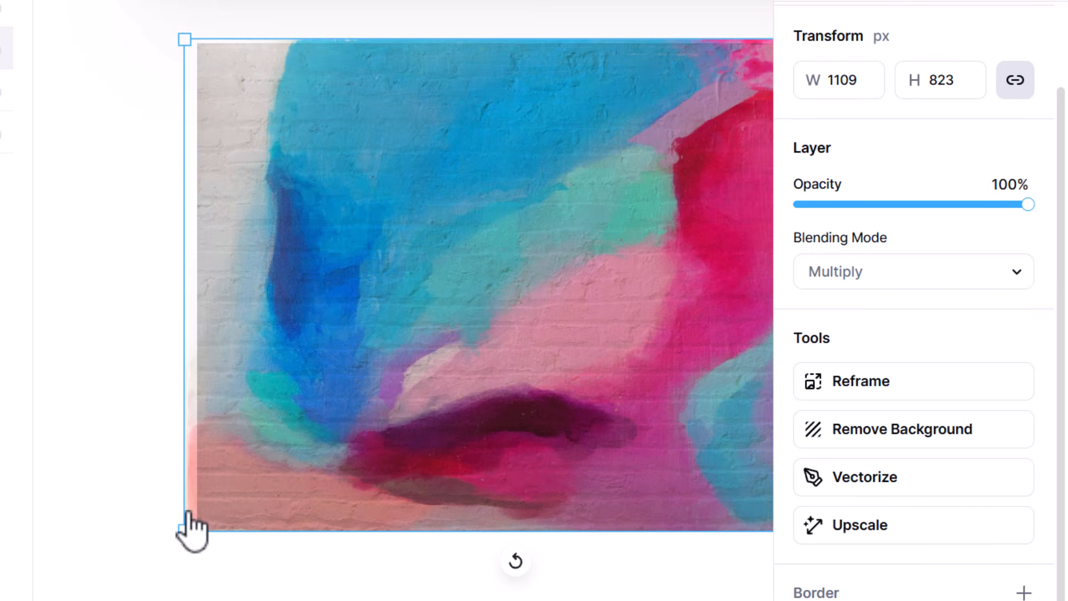
{"action": "left_click_drag", "start_coordinate": [186, 528], "coordinate": [197, 521]}
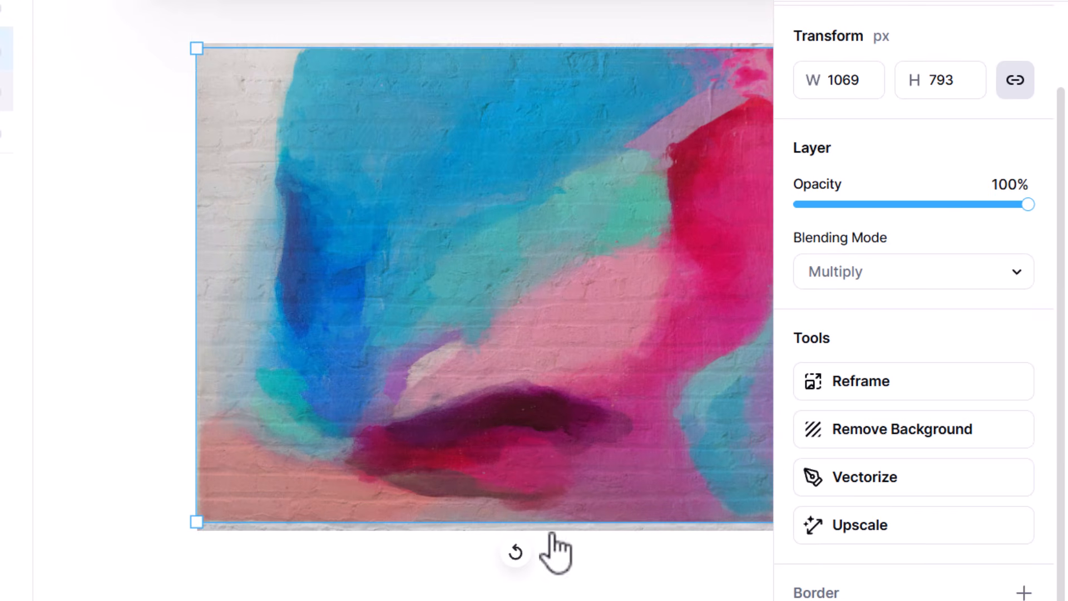
{"action": "left_click_drag", "start_coordinate": [456, 339], "coordinate": [324, 377]}
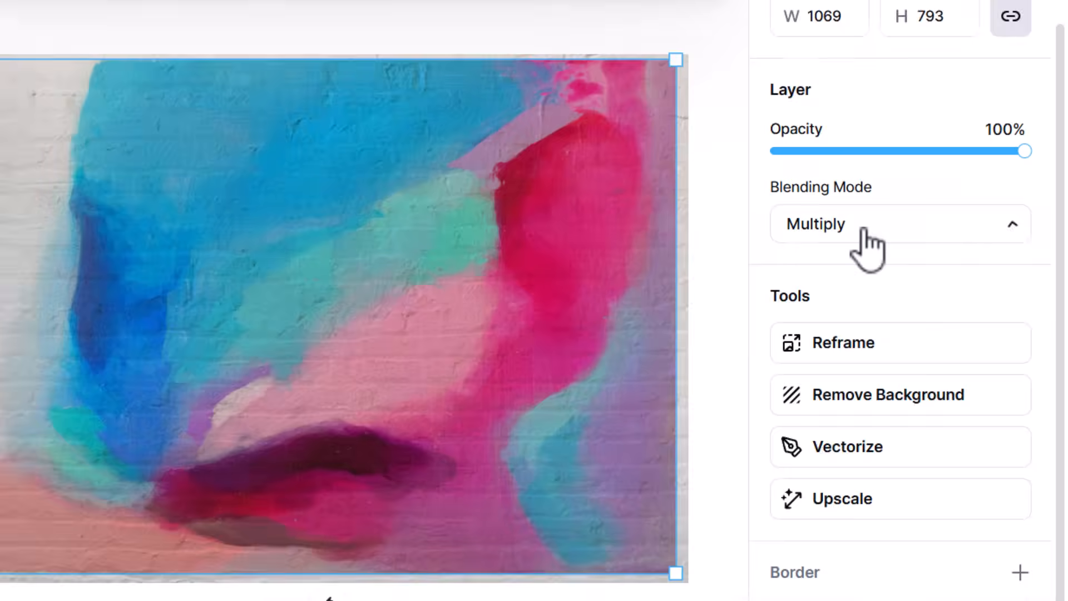
Change the painting's blending mode to Overlay
{"action": "left_click", "coordinate": [878, 275]}
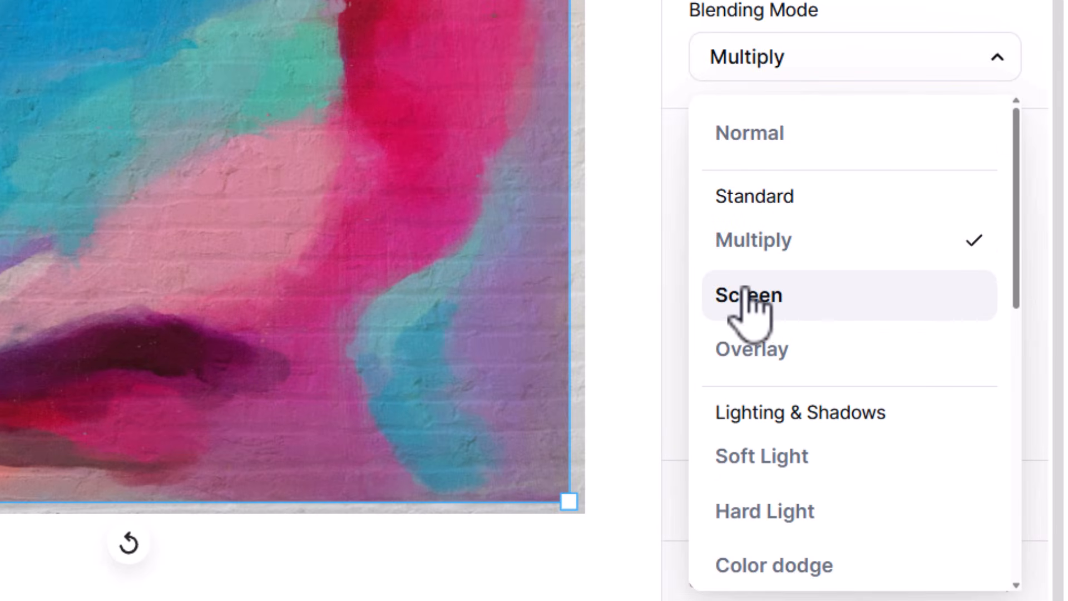
{"action": "left_click", "coordinate": [789, 353]}
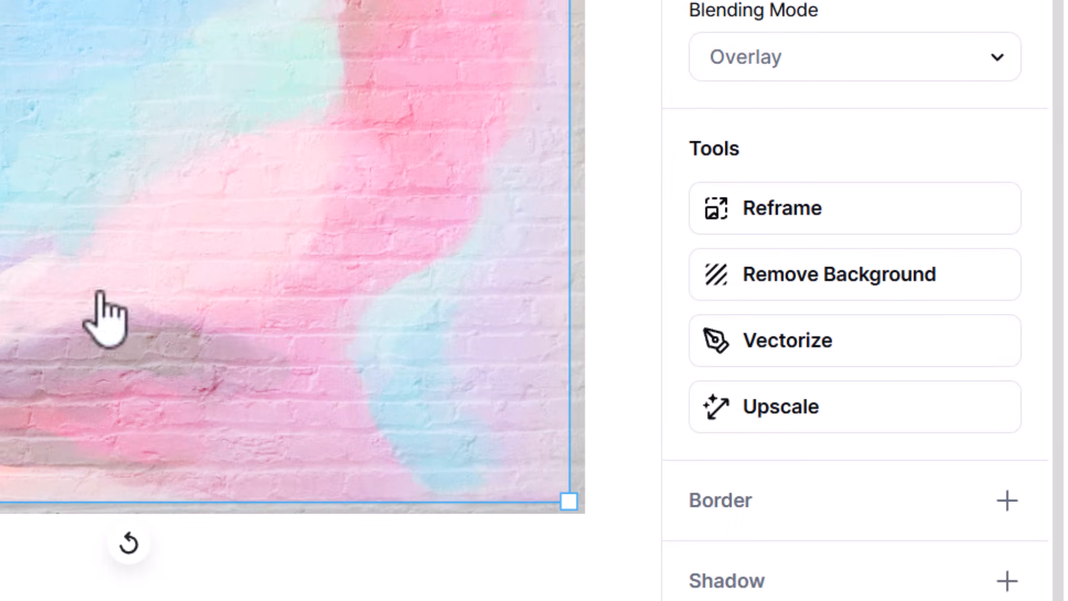
Try the Soft Light and Hard Light blending modes on the painting over the brick wall
{"action": "left_click", "coordinate": [893, 60]}
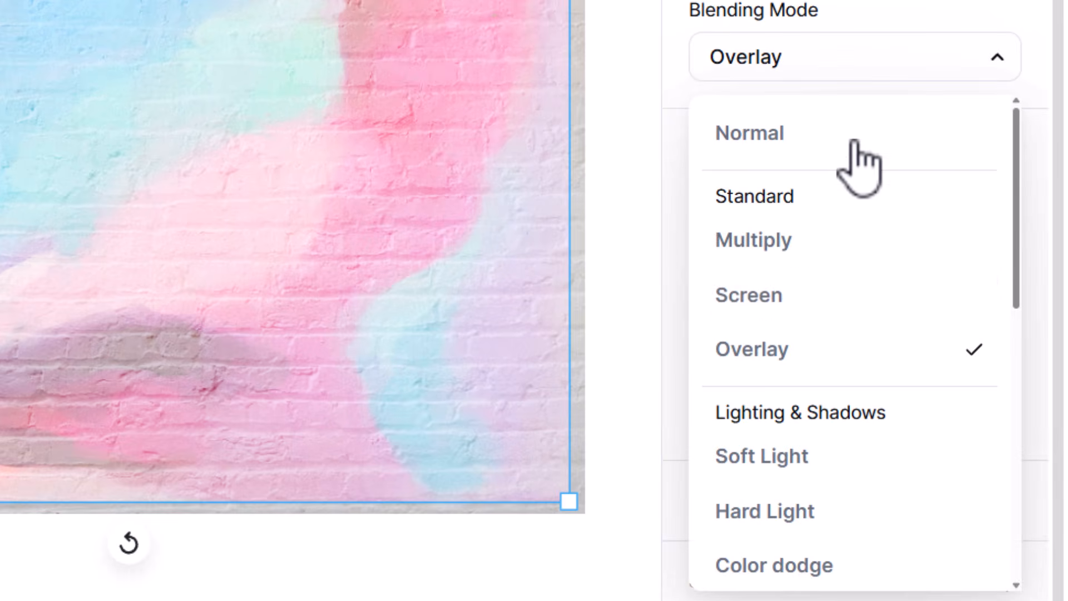
{"action": "scroll", "coordinate": [821, 295], "scroll_direction": "down", "scroll_amount": 8}
{"action": "scroll", "coordinate": [784, 201], "scroll_direction": "up", "scroll_amount": 4}
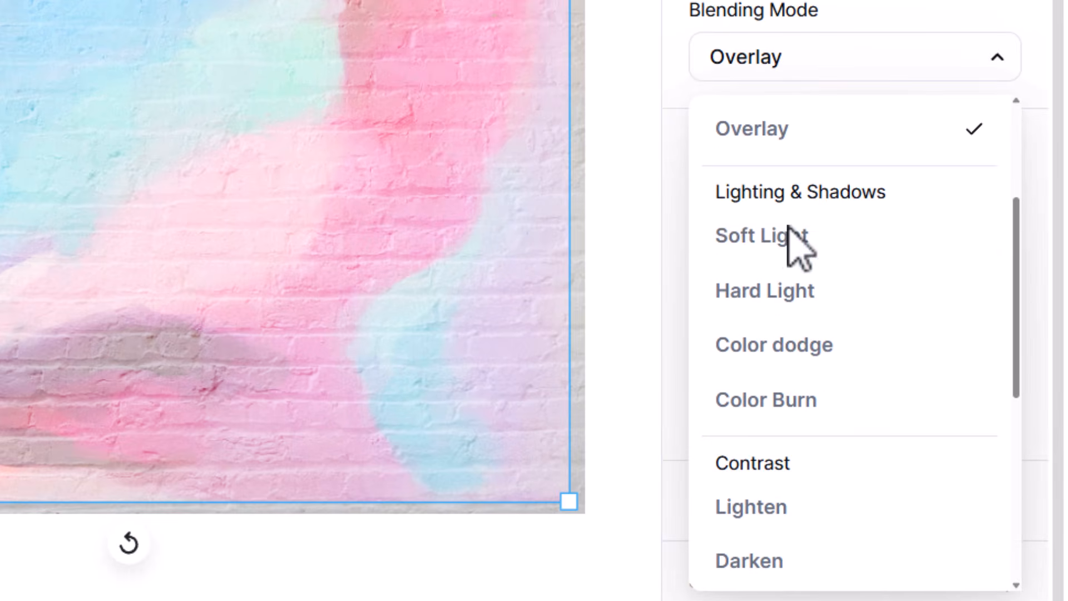
{"action": "left_click", "coordinate": [799, 245]}
{"action": "left_click", "coordinate": [796, 67]}
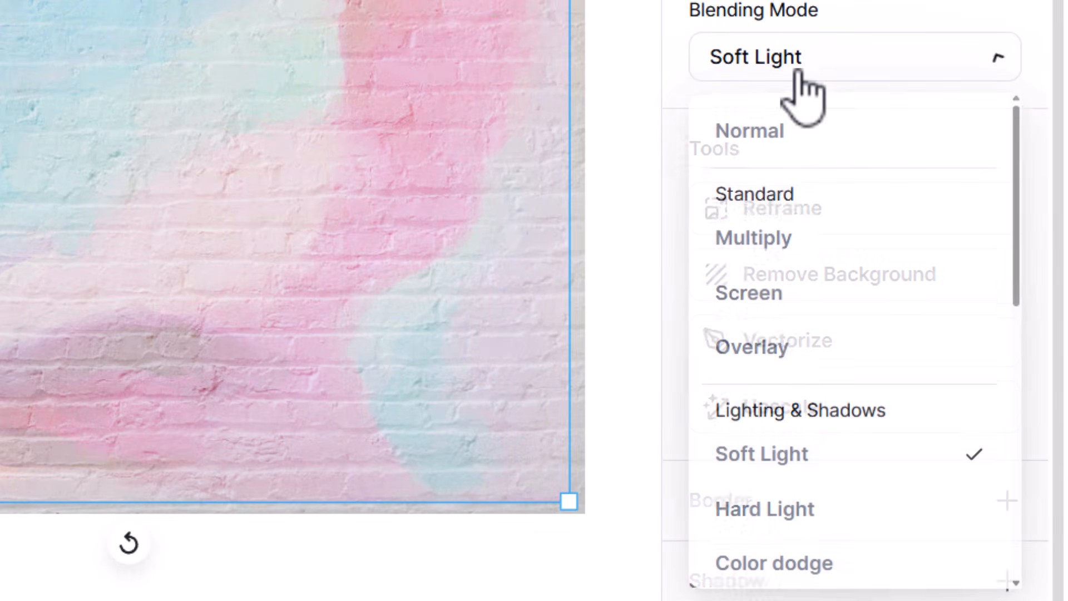
{"action": "left_click", "coordinate": [784, 512]}
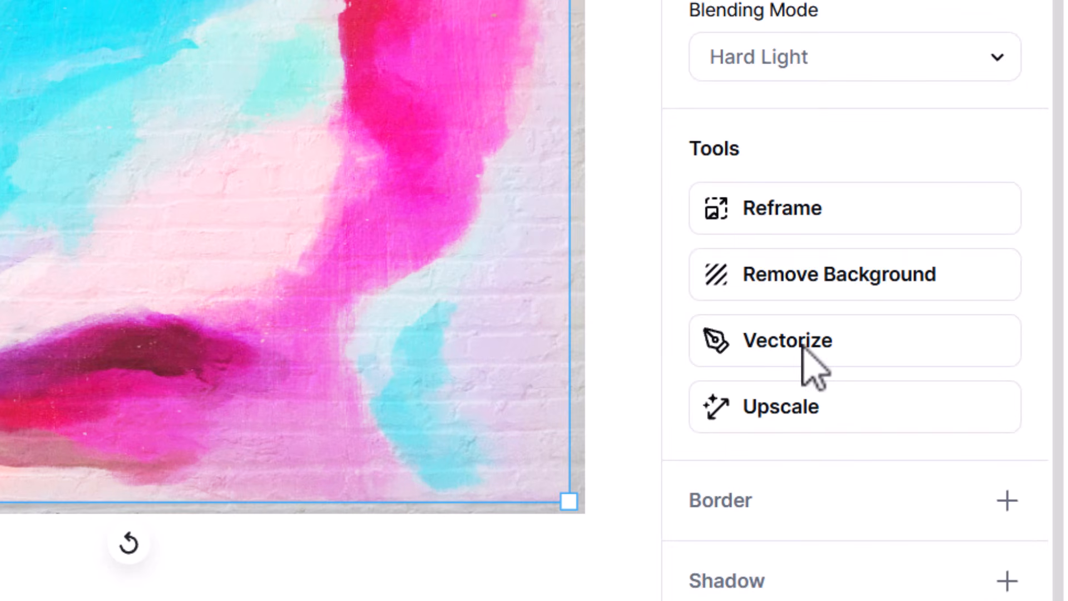
Set the painting's blending mode to Color Burn and look through the remaining blending modes
{"action": "left_click", "coordinate": [798, 60]}
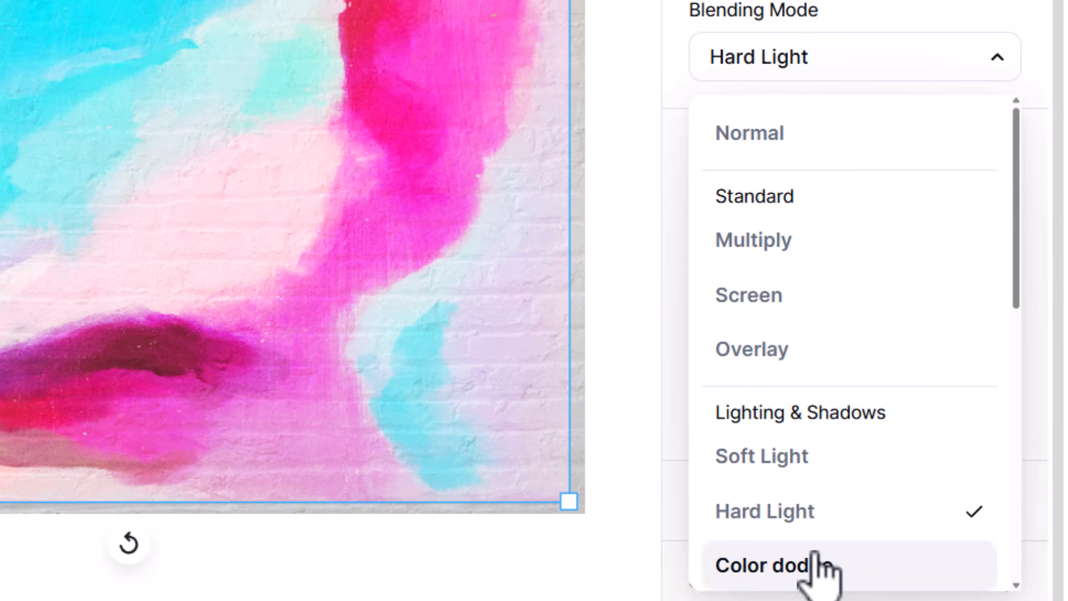
{"action": "scroll", "coordinate": [818, 456], "scroll_direction": "down", "scroll_amount": 4}
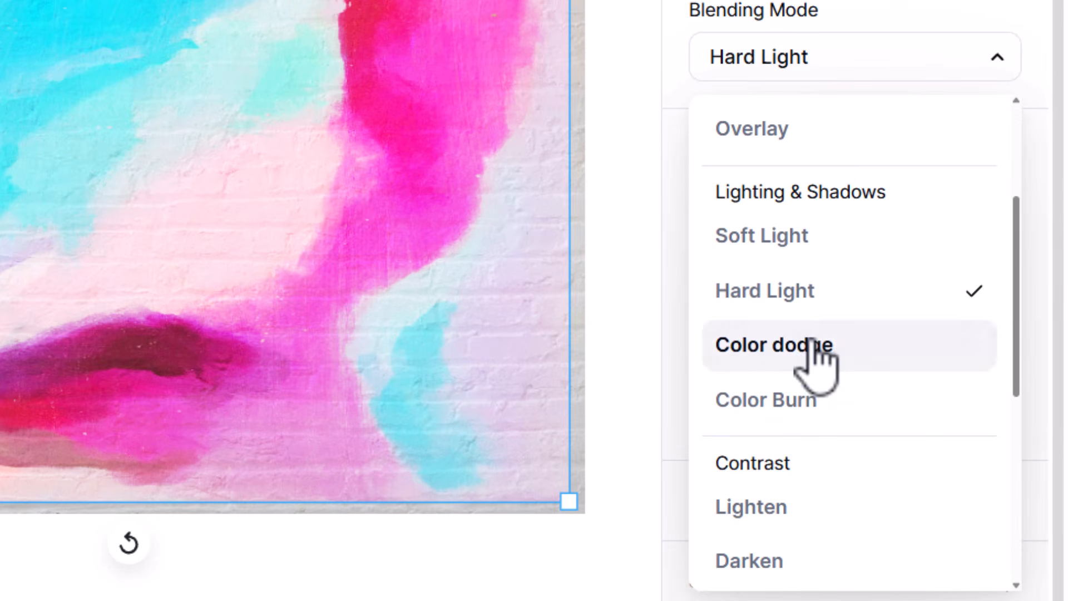
{"action": "left_click", "coordinate": [741, 401]}
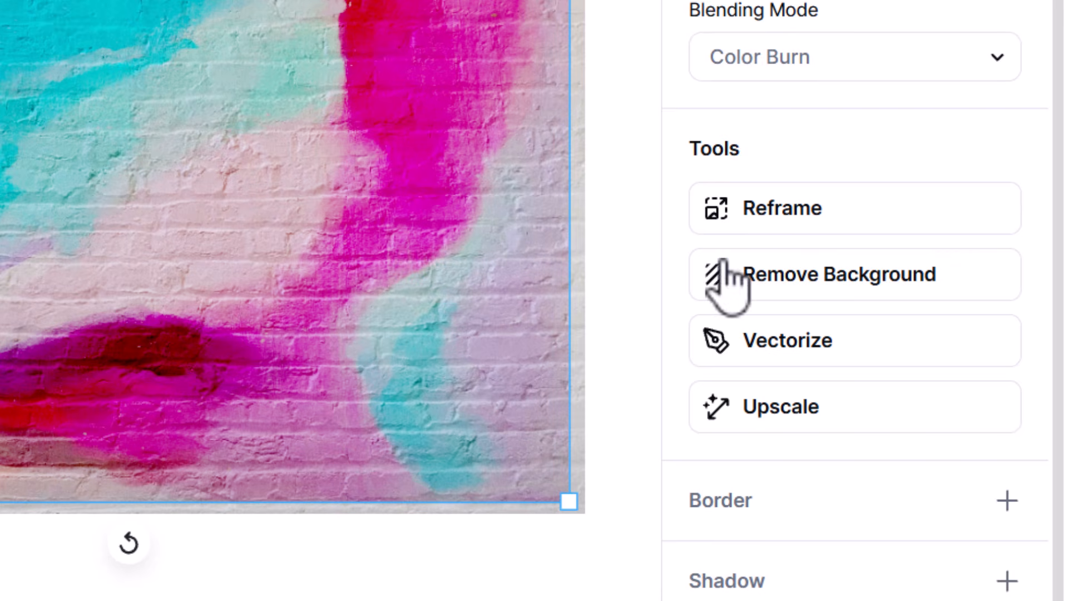
{"action": "left_click", "coordinate": [801, 55]}
{"action": "scroll", "coordinate": [810, 378], "scroll_direction": "down", "scroll_amount": 4}
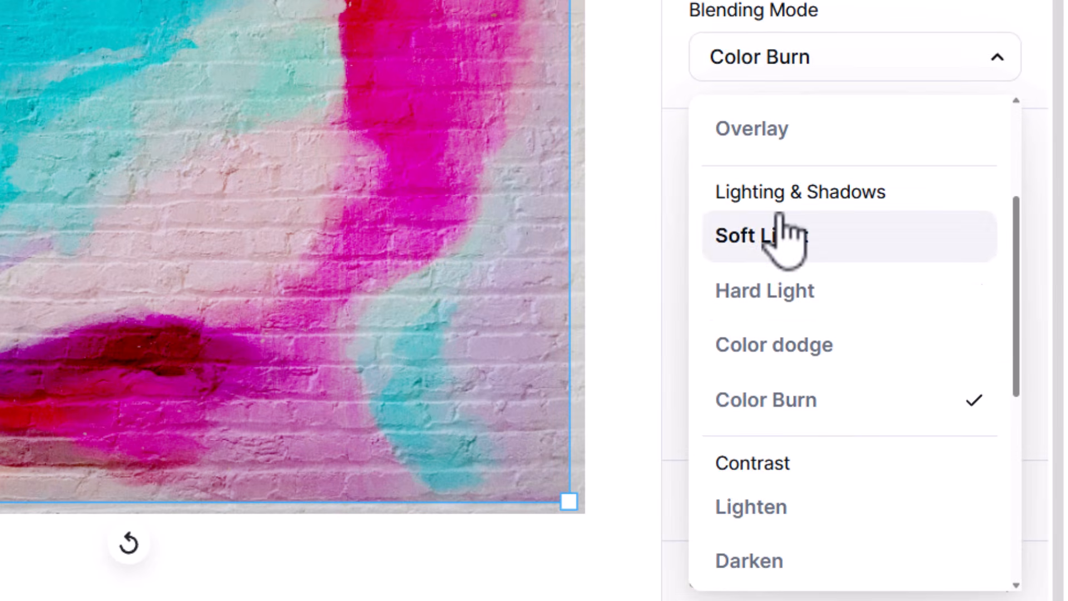
{"action": "scroll", "coordinate": [835, 436], "scroll_direction": "down", "scroll_amount": 5}
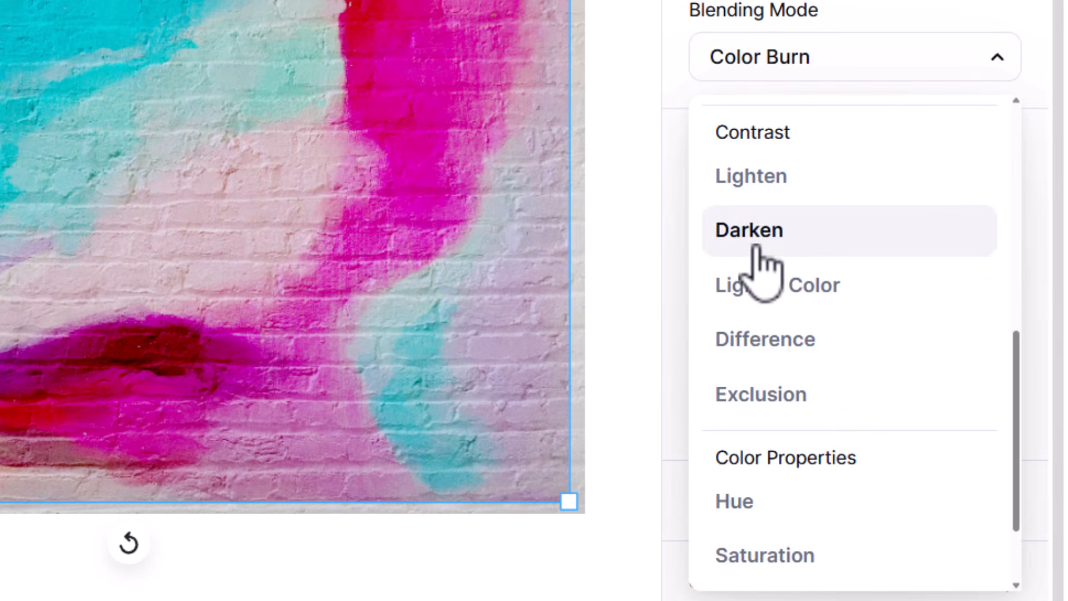
{"action": "scroll", "coordinate": [810, 503], "scroll_direction": "down", "scroll_amount": 3}
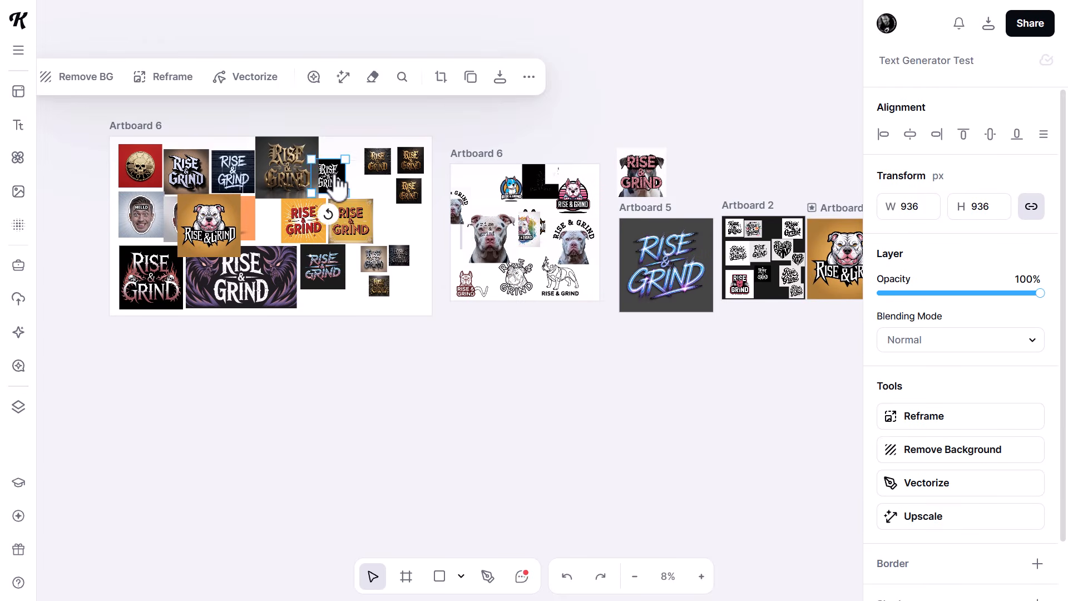
Move the small black Rise & Grind image clear of the large metallic one and try selecting the artboard's images singly and together
{"action": "left_click_drag", "start_coordinate": [328, 211], "coordinate": [345, 168]}
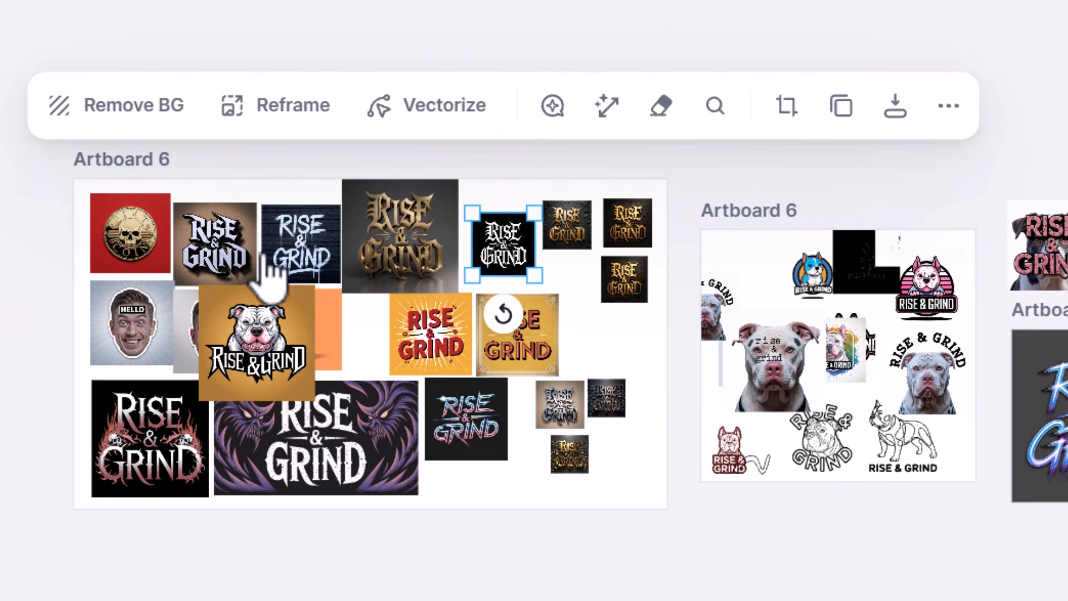
{"action": "left_click", "coordinate": [217, 179]}
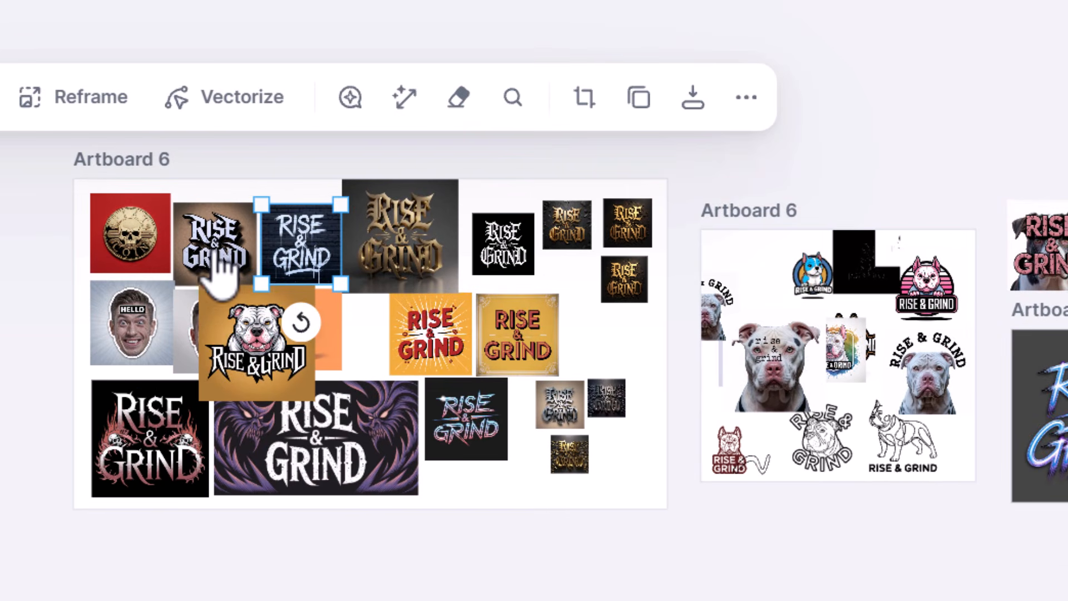
{"action": "left_click", "coordinate": [221, 253]}
{"action": "left_click", "coordinate": [125, 248]}
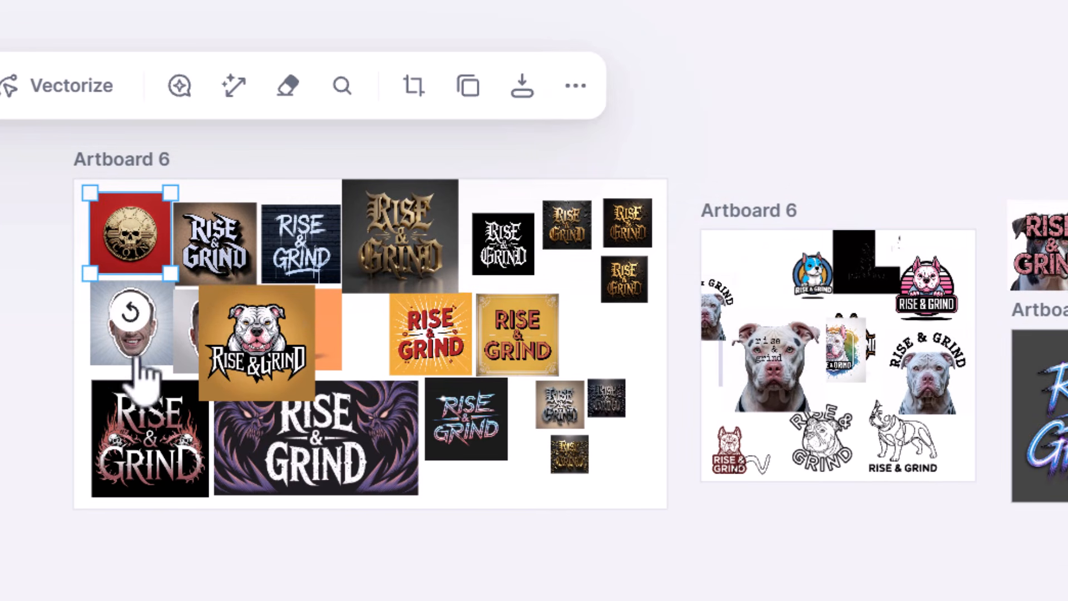
{"action": "left_click_drag", "start_coordinate": [661, 184], "coordinate": [66, 515]}
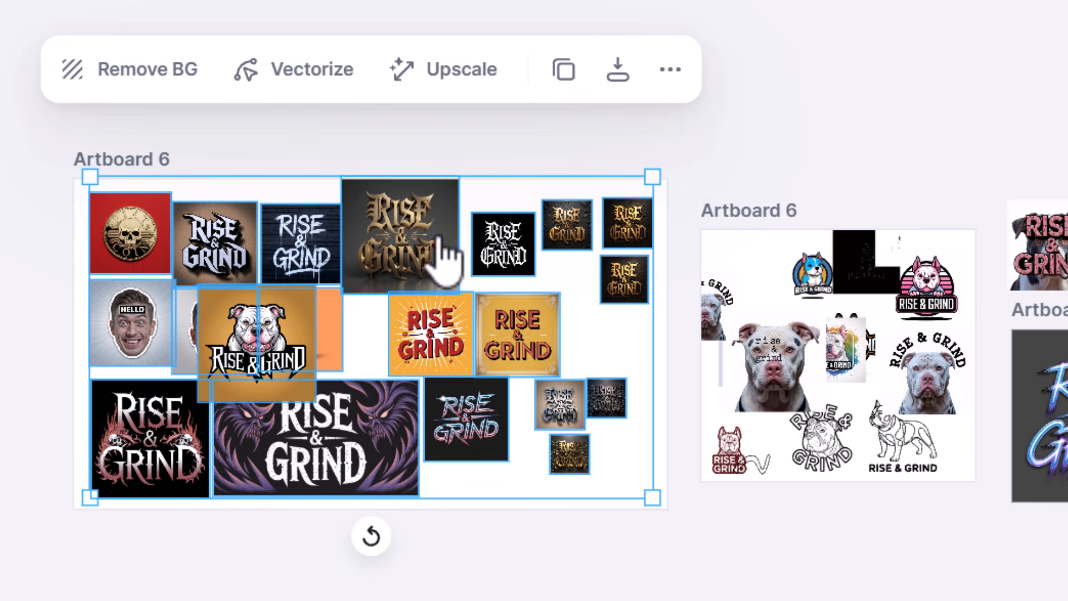
{"action": "left_click", "coordinate": [589, 166]}
Shrink the large metallic Rise & Grind image slightly and center it in the gap between its neighbours
{"action": "left_click", "coordinate": [389, 261]}
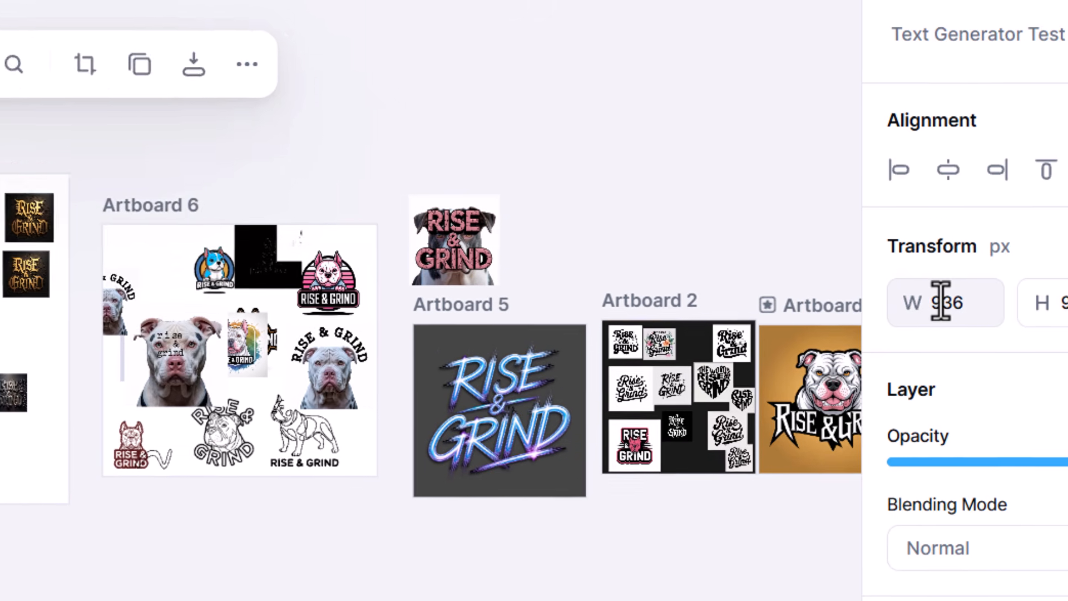
{"action": "left_click_drag", "start_coordinate": [459, 291], "coordinate": [437, 269]}
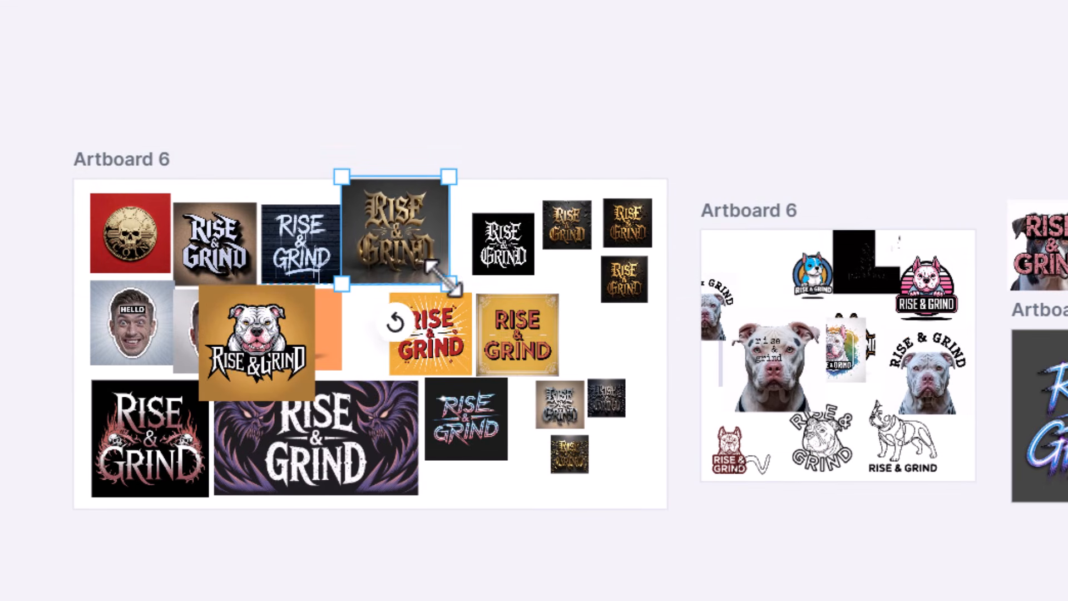
{"action": "left_click_drag", "start_coordinate": [391, 223], "coordinate": [406, 240]}
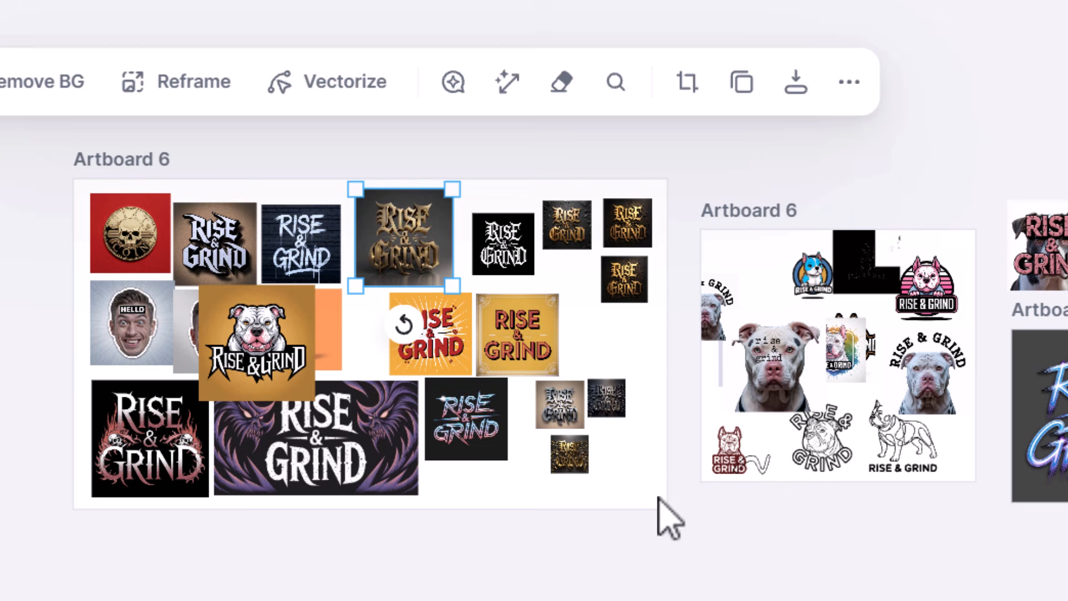
Select all images on the first Artboard 6 and set the Quick Export format to JPEG
{"action": "left_click_drag", "start_coordinate": [659, 498], "coordinate": [91, 203]}
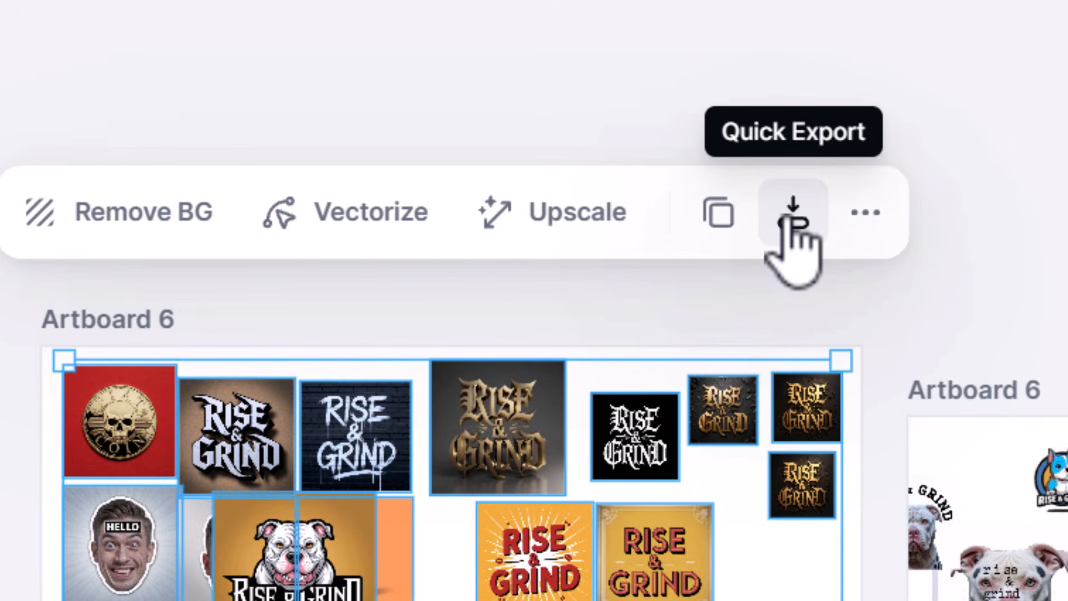
{"action": "left_click", "coordinate": [789, 216]}
{"action": "left_click", "coordinate": [889, 145]}
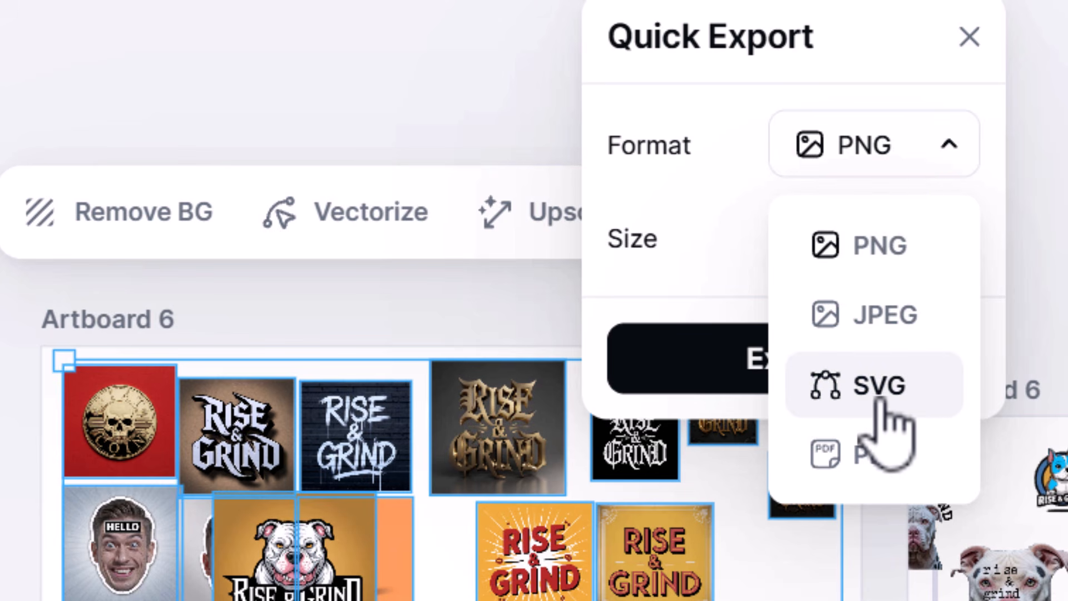
{"action": "left_click", "coordinate": [888, 314]}
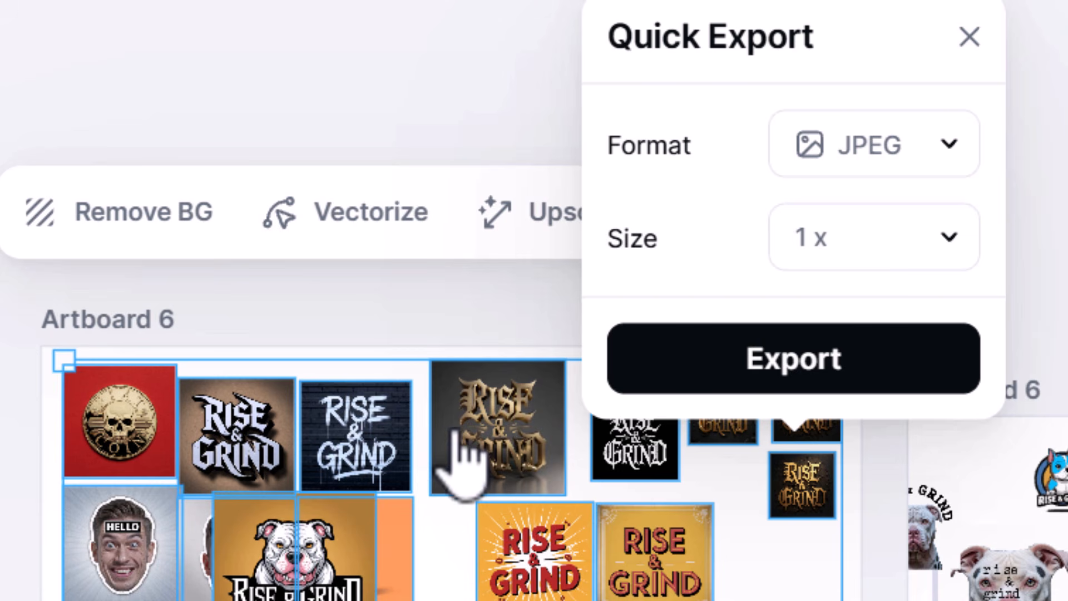
Set the export size to 3x and export the images as Text Generator Test.zip in the export folder
{"action": "left_click", "coordinate": [940, 239]}
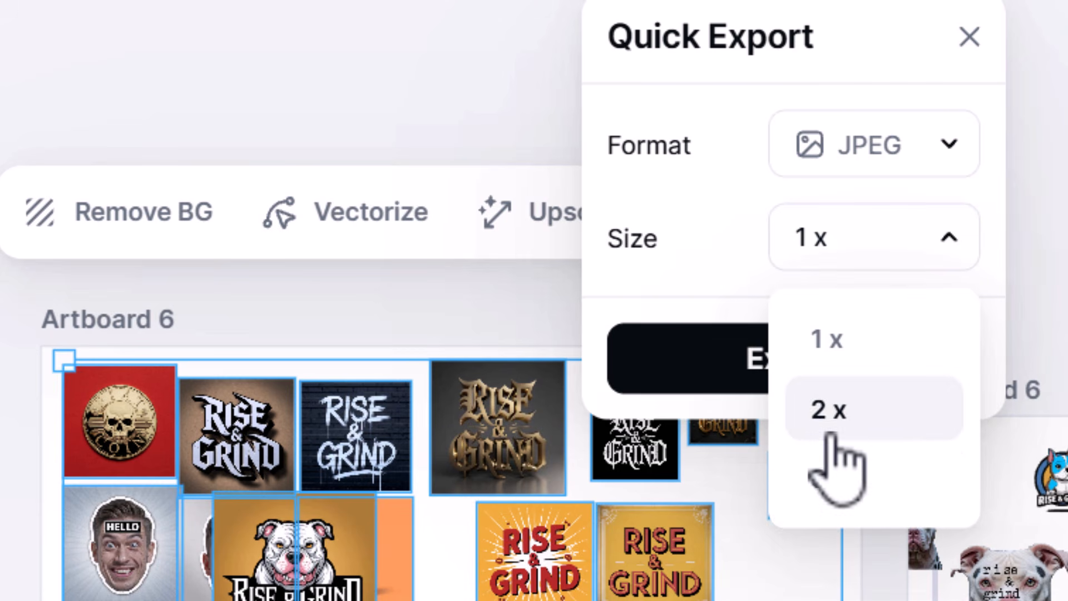
{"action": "left_click", "coordinate": [824, 489]}
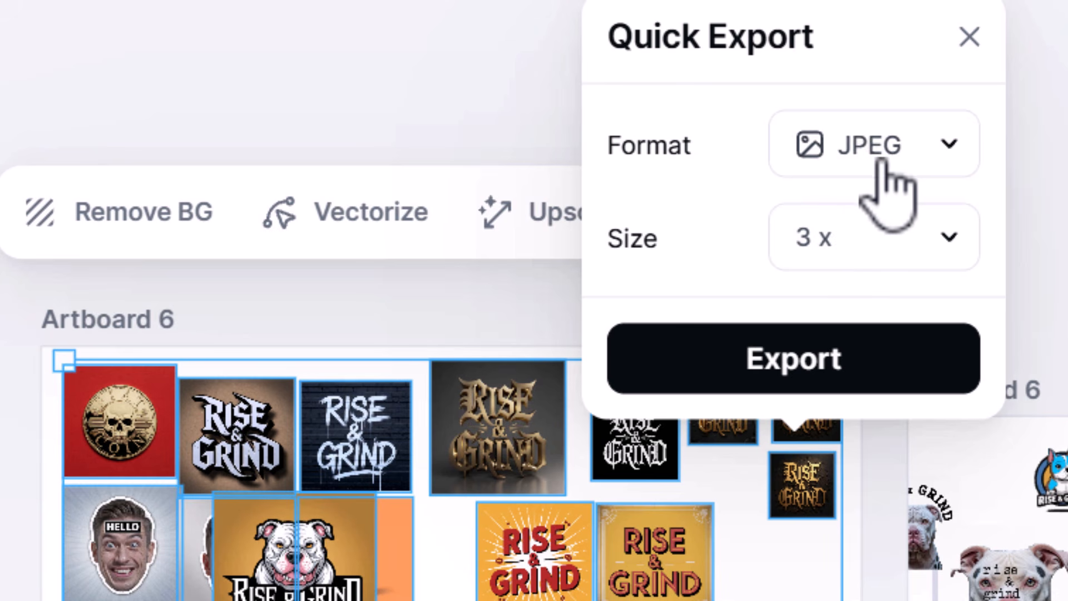
{"action": "left_click", "coordinate": [804, 353]}
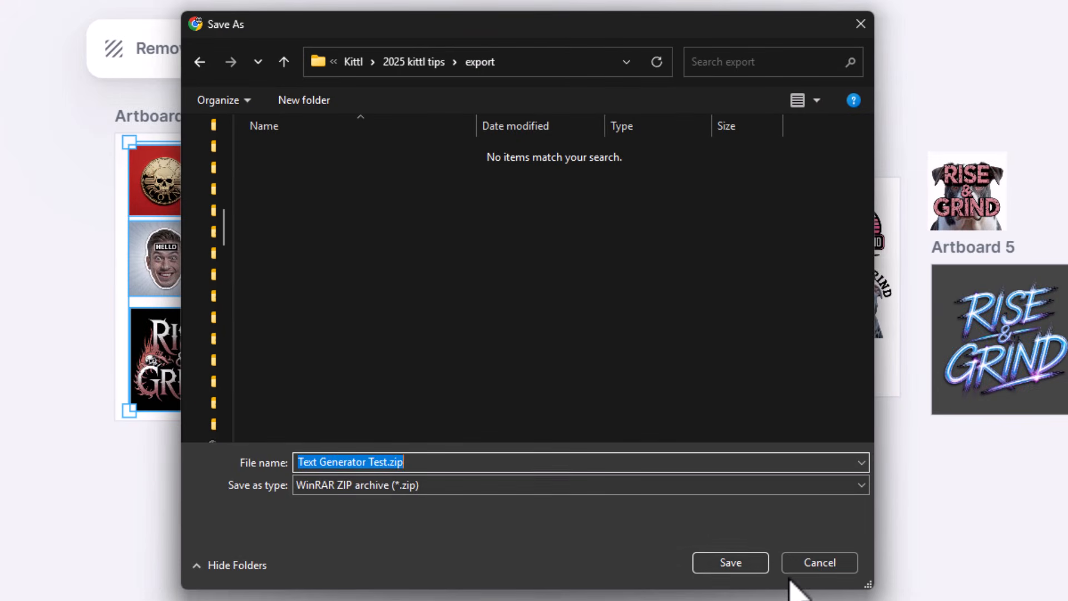
{"action": "left_click", "coordinate": [733, 564]}
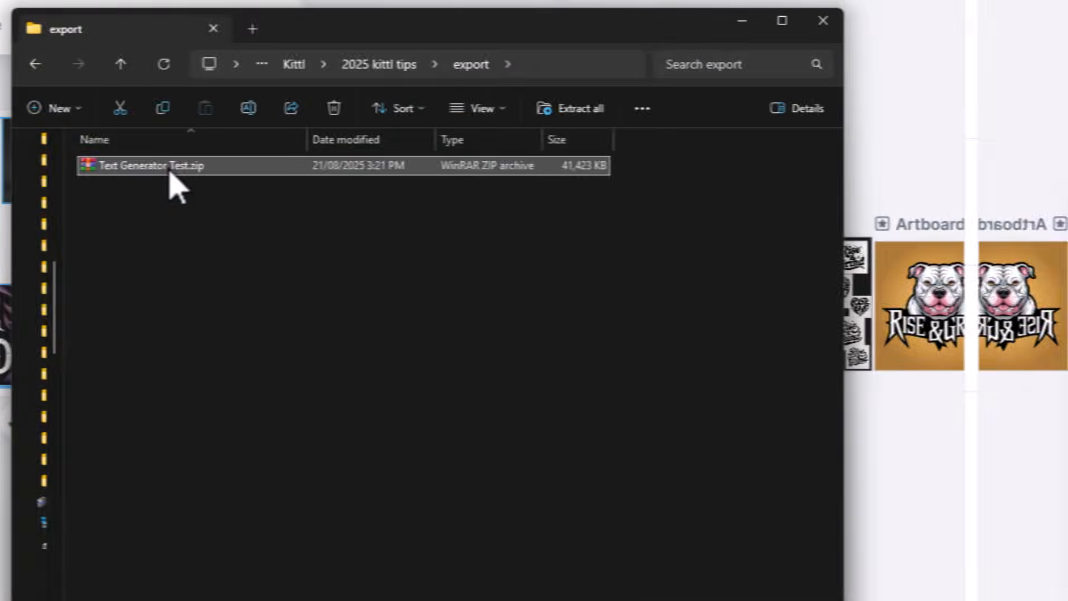
In File Explorer, extract Text Generator Test.zip into its own folder with WinRAR and open the extracted folder
{"action": "right_click", "coordinate": [265, 166]}
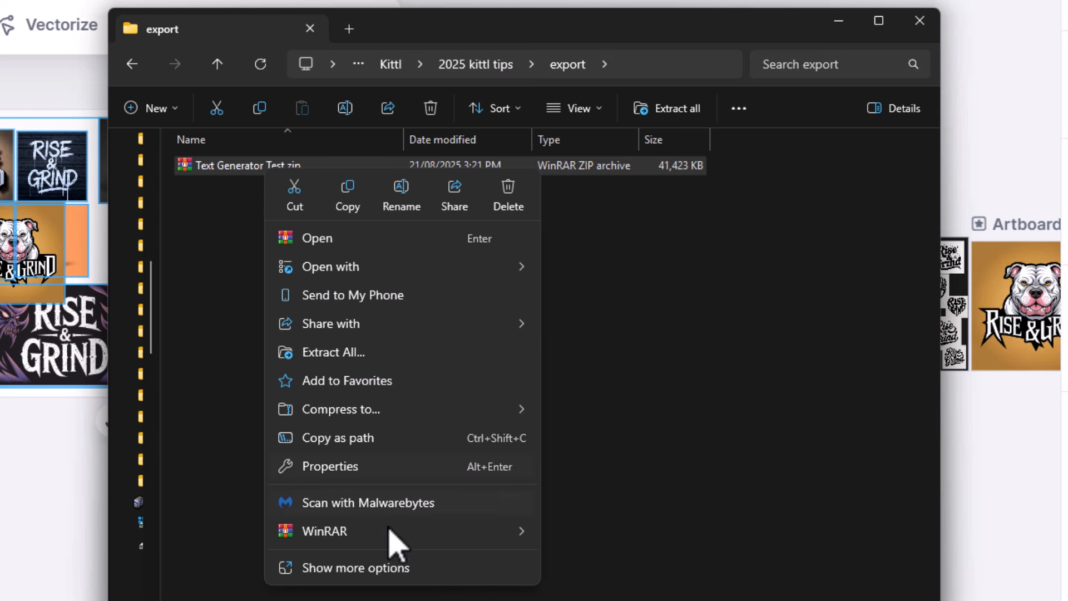
{"action": "mouse_move", "coordinate": [391, 535]}
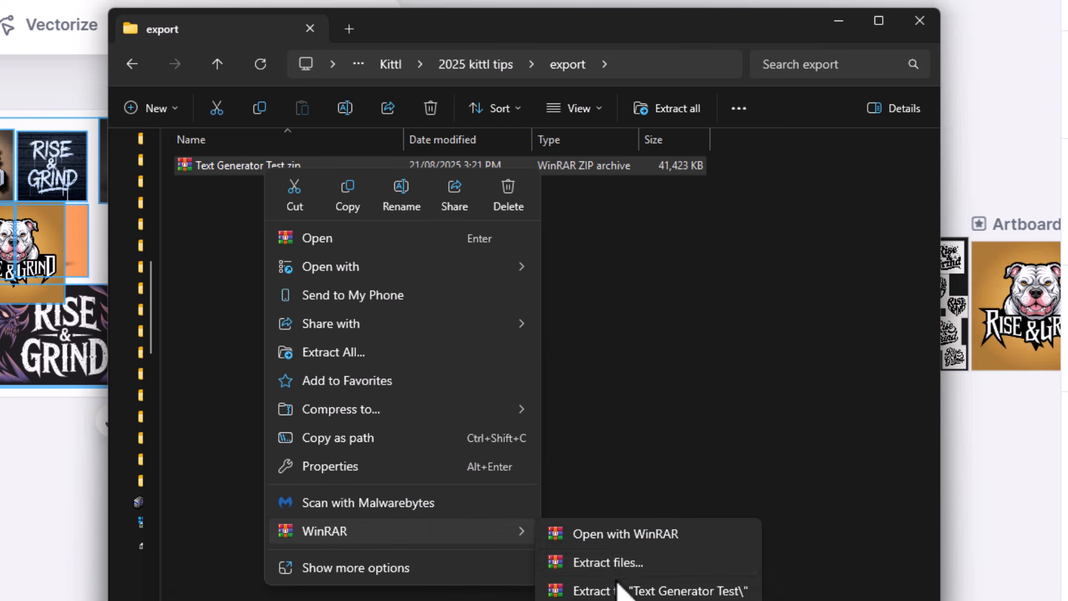
{"action": "left_click", "coordinate": [619, 591]}
{"action": "double_click", "coordinate": [282, 167]}
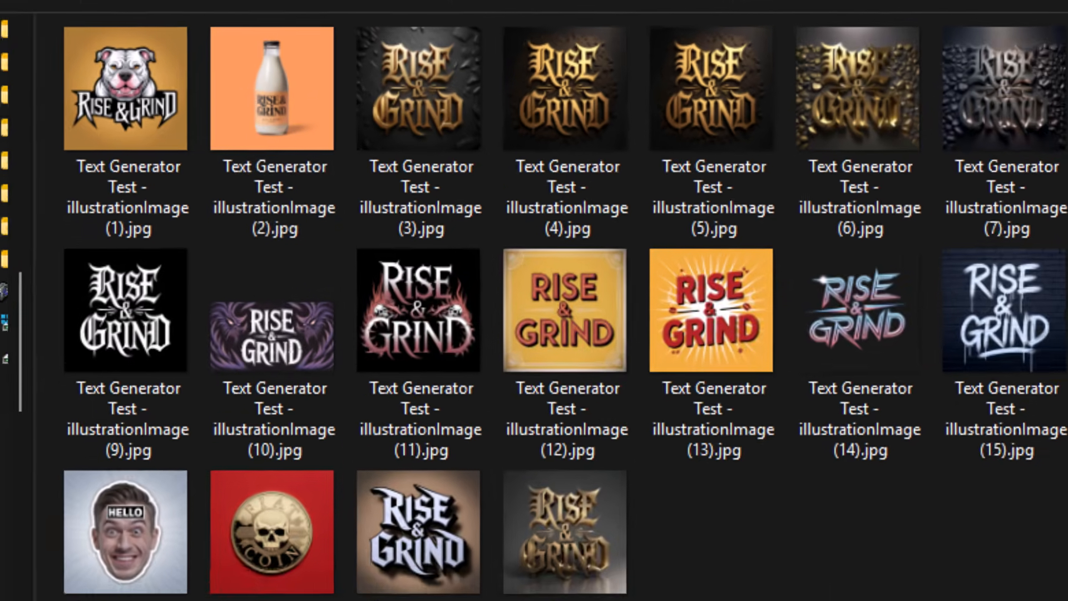
Show the extracted images in Details view to check their dimensions, and open the first JPG in the list
{"action": "left_click_drag", "start_coordinate": [952, 571], "coordinate": [672, 461]}
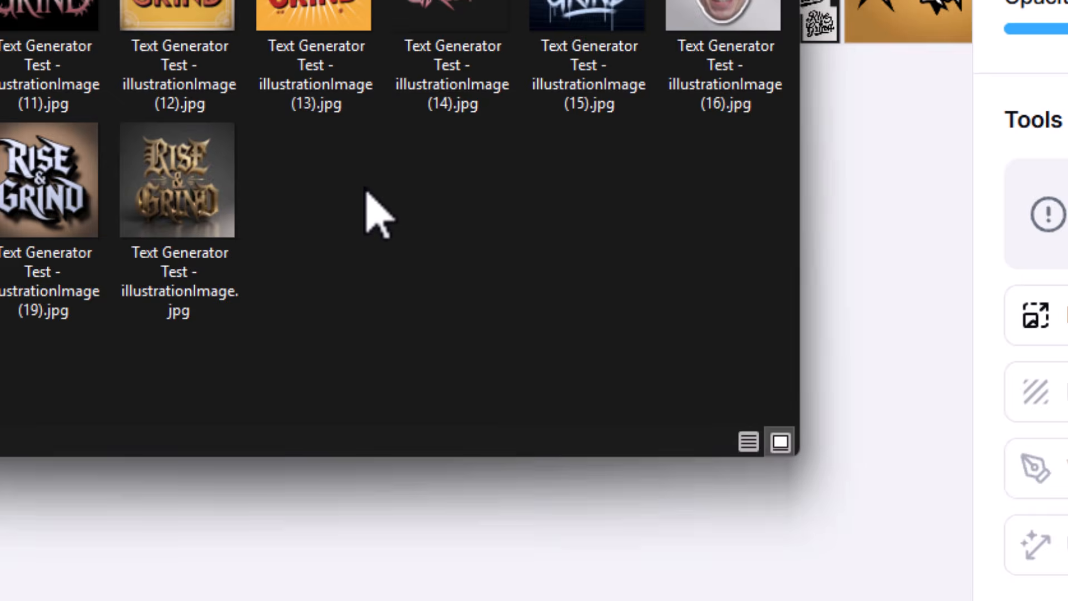
{"action": "right_click", "coordinate": [658, 434]}
{"action": "mouse_move", "coordinate": [697, 437]}
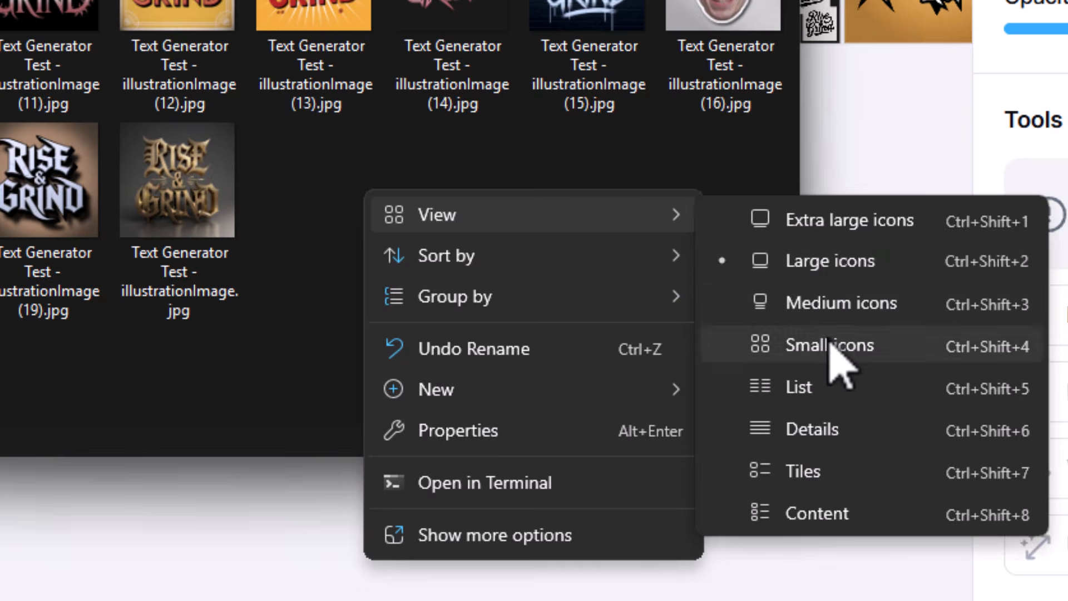
{"action": "left_click", "coordinate": [811, 428]}
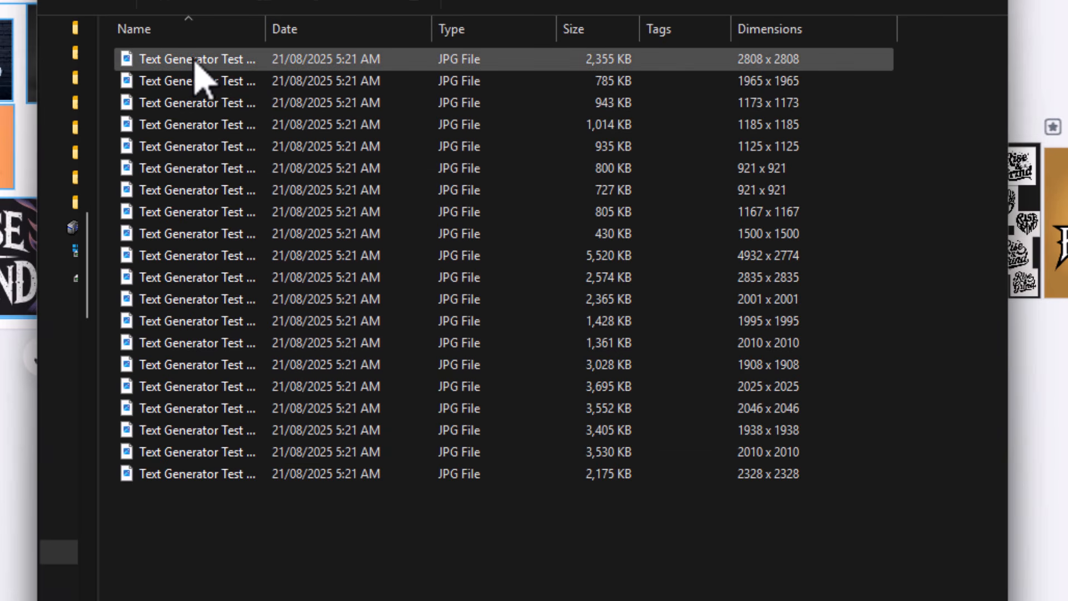
{"action": "double_click", "coordinate": [262, 64]}
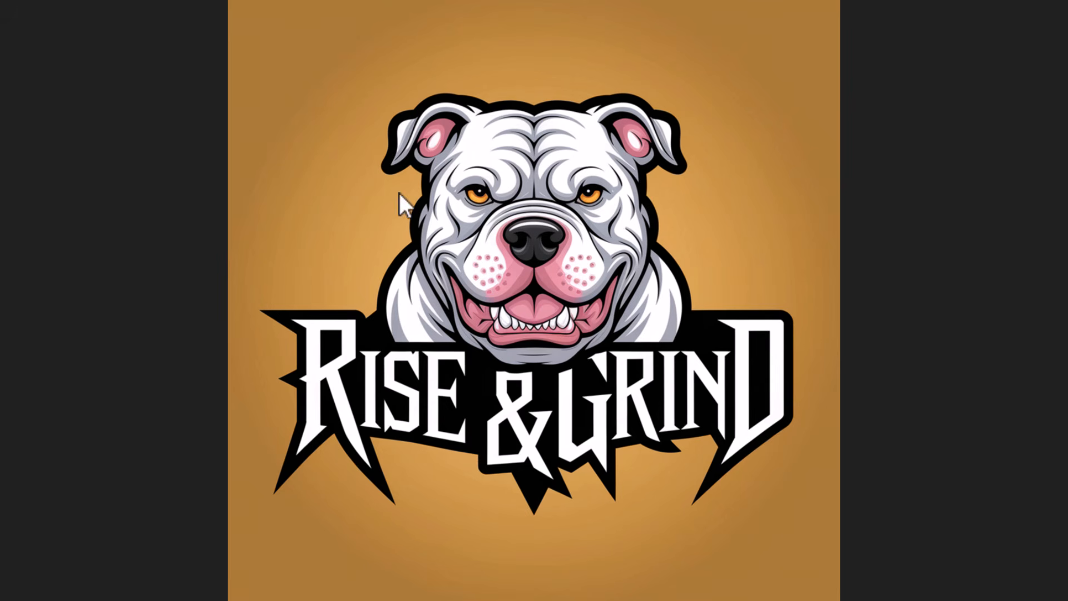
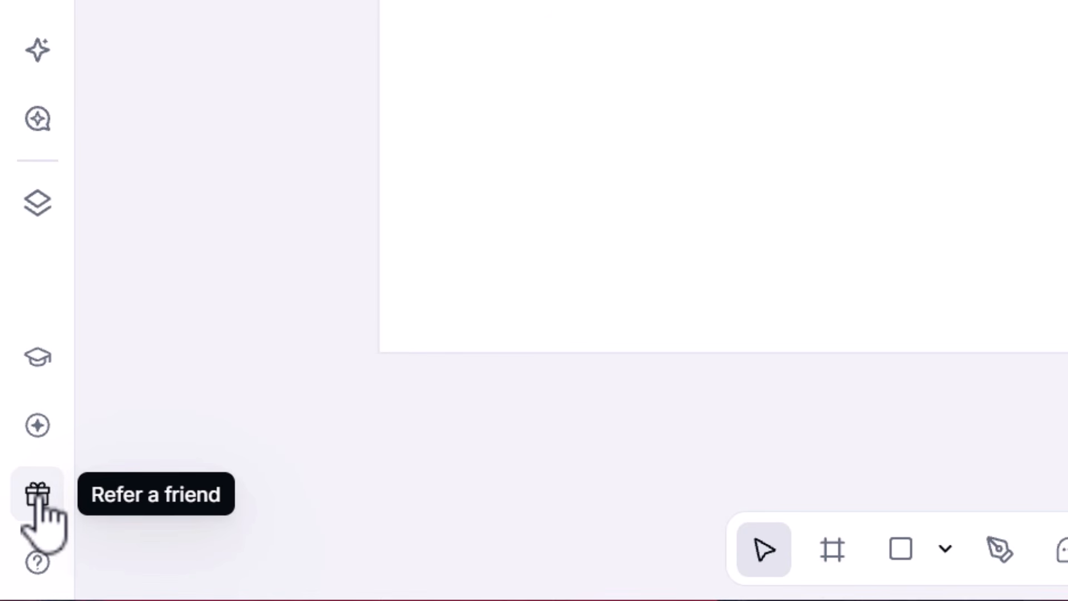
Return to Kittl, open the Refer a friend page and highlight the personal invite link
{"action": "left_click", "coordinate": [40, 503]}
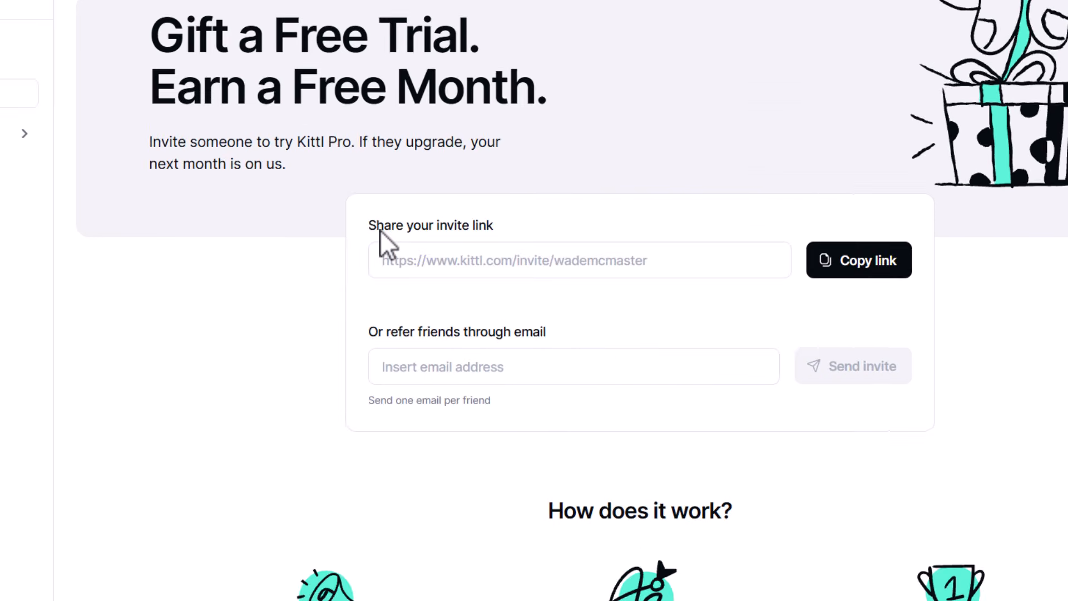
{"action": "left_click_drag", "start_coordinate": [302, 305], "coordinate": [567, 307]}
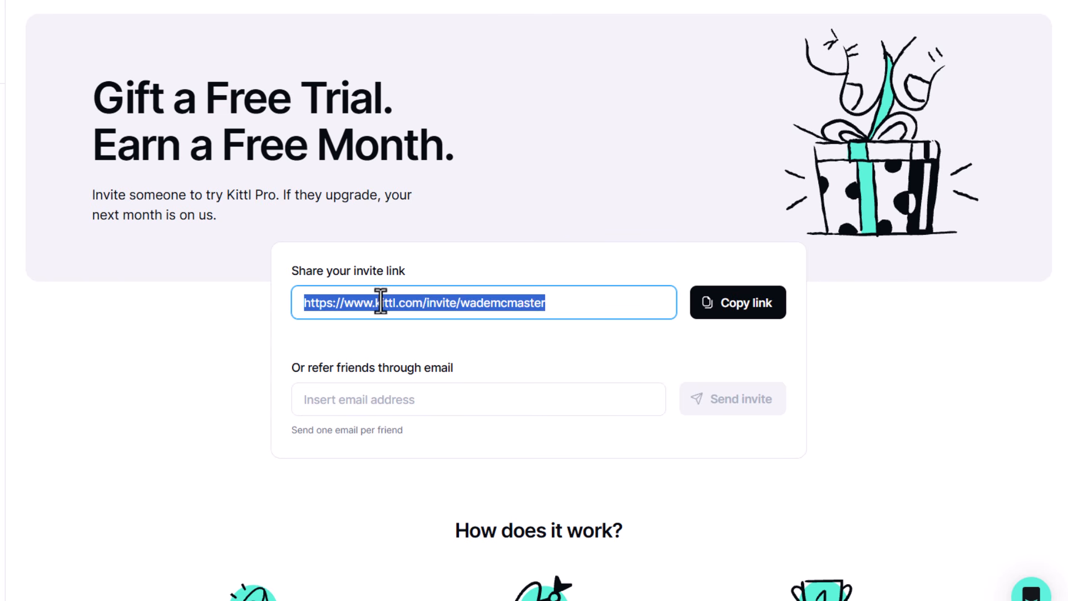
{"action": "left_click", "coordinate": [305, 303]}
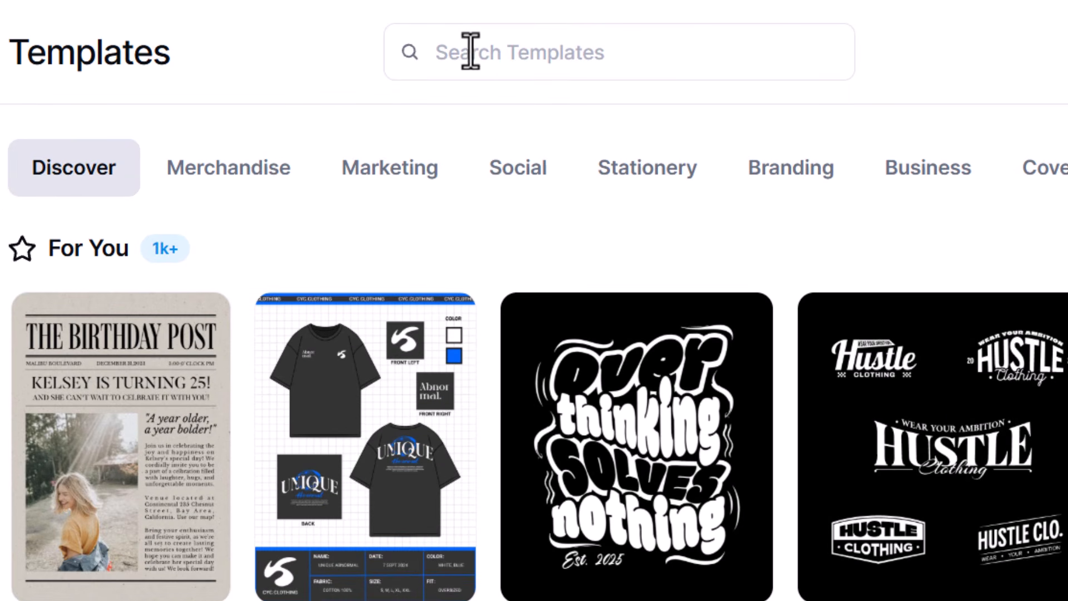
Search the templates for "instagram carousel" and open the Earbud LinkedIn Carousel Ads template
{"action": "left_click", "coordinate": [469, 51]}
{"action": "type", "text": "instagram carousel"}
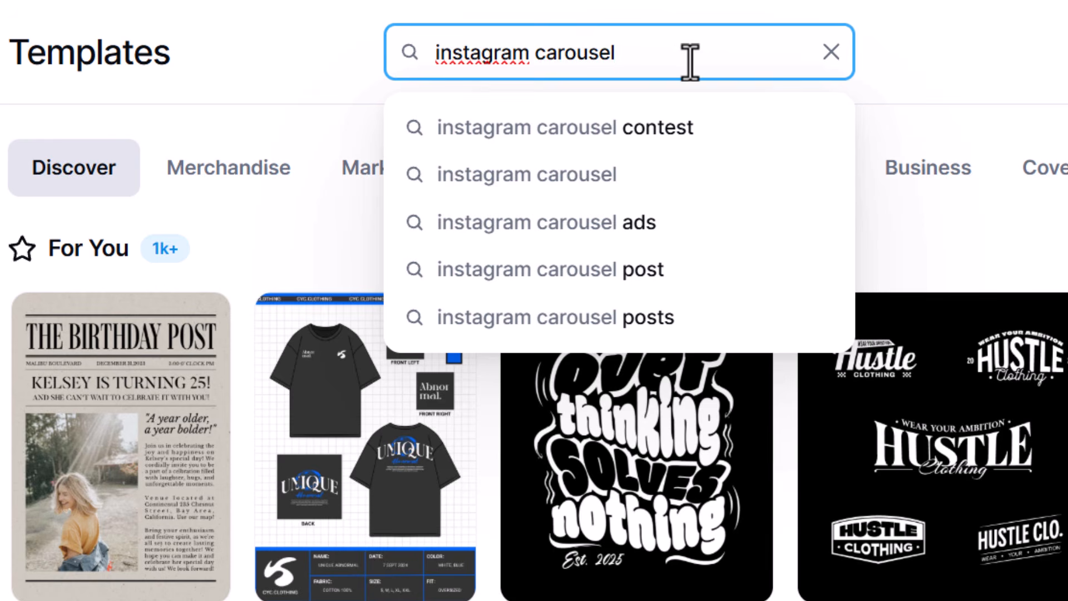
{"action": "key", "text": "Return"}
{"action": "scroll", "coordinate": [563, 255], "scroll_direction": "down", "scroll_amount": 10}
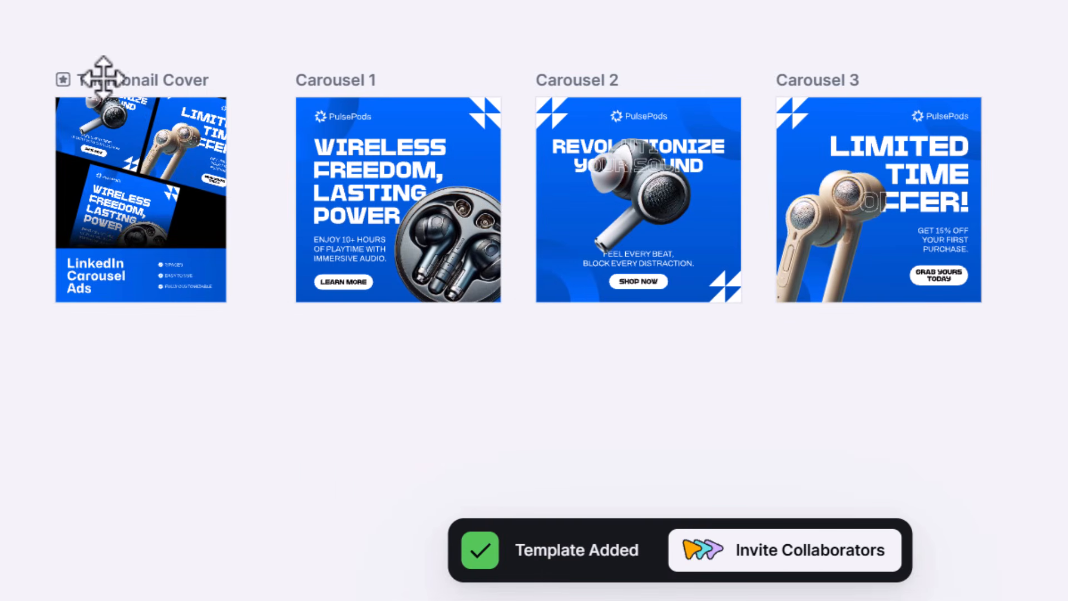
Delete the Thumbnail Cover artboard, leaving the three carousel artboards
{"action": "left_click", "coordinate": [159, 192]}
{"action": "left_click", "coordinate": [134, 41]}
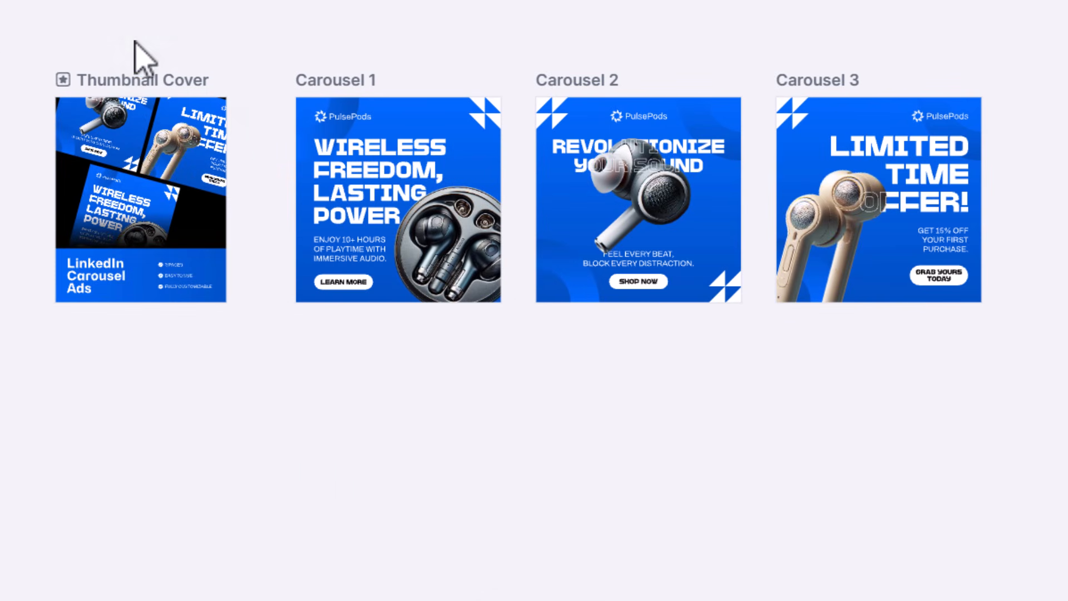
{"action": "left_click_drag", "start_coordinate": [25, 37], "coordinate": [258, 362]}
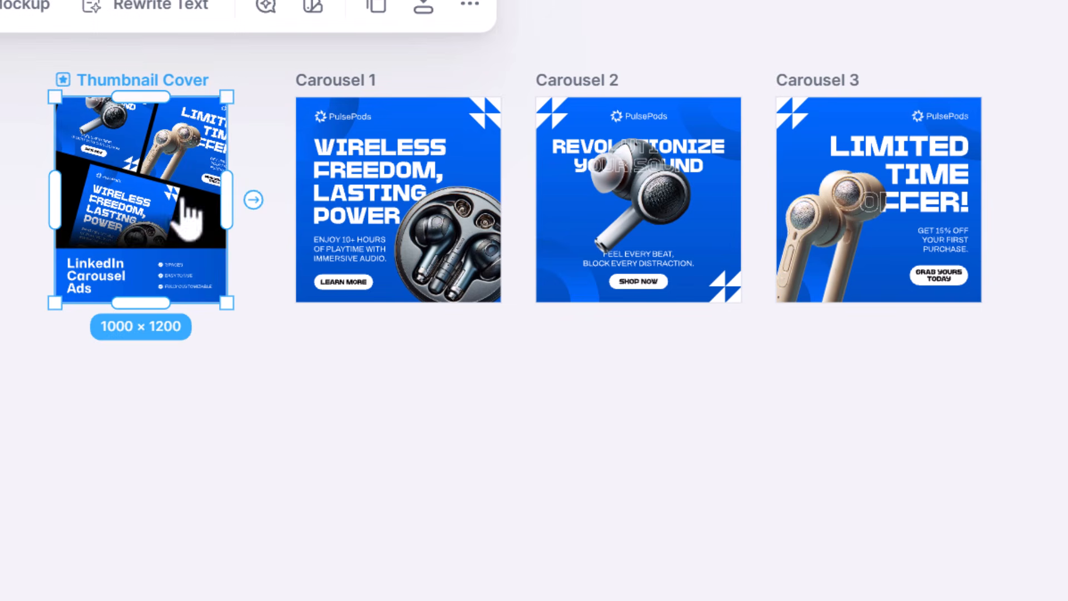
{"action": "key", "text": "Delete"}
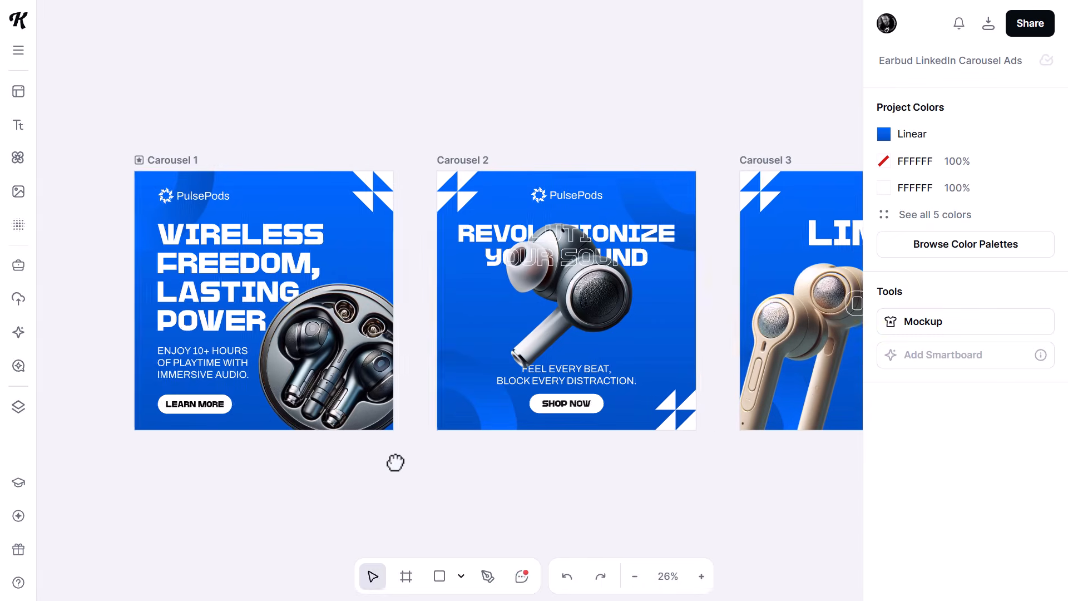
Move the Carousel 2 artboard flush against the right edge of Carousel 1, keeping their top edges aligned
{"action": "left_click_drag", "start_coordinate": [395, 462], "coordinate": [344, 470]}
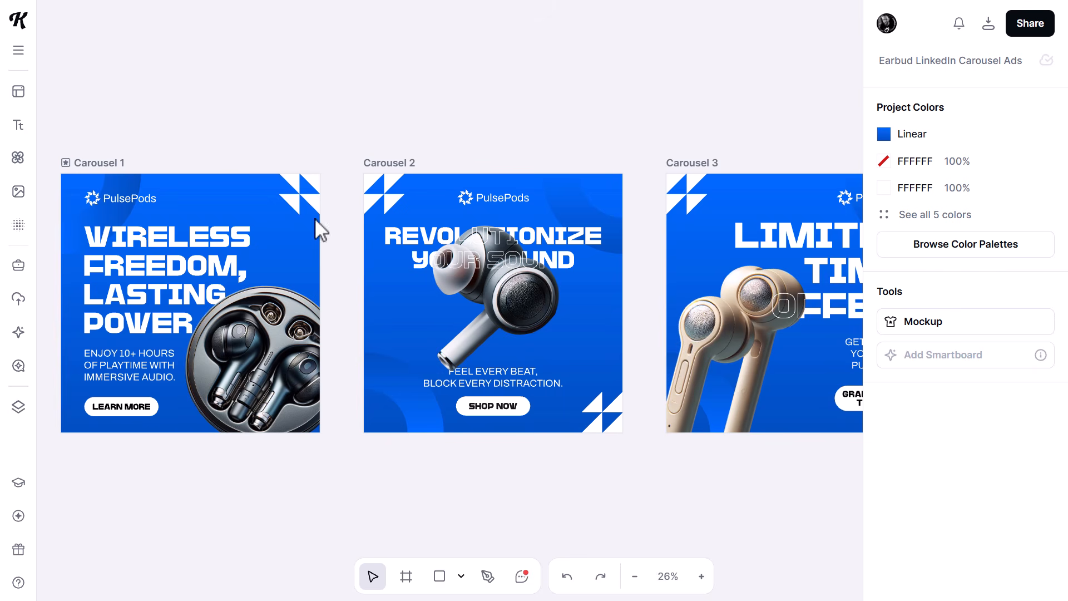
{"action": "left_click", "coordinate": [384, 163]}
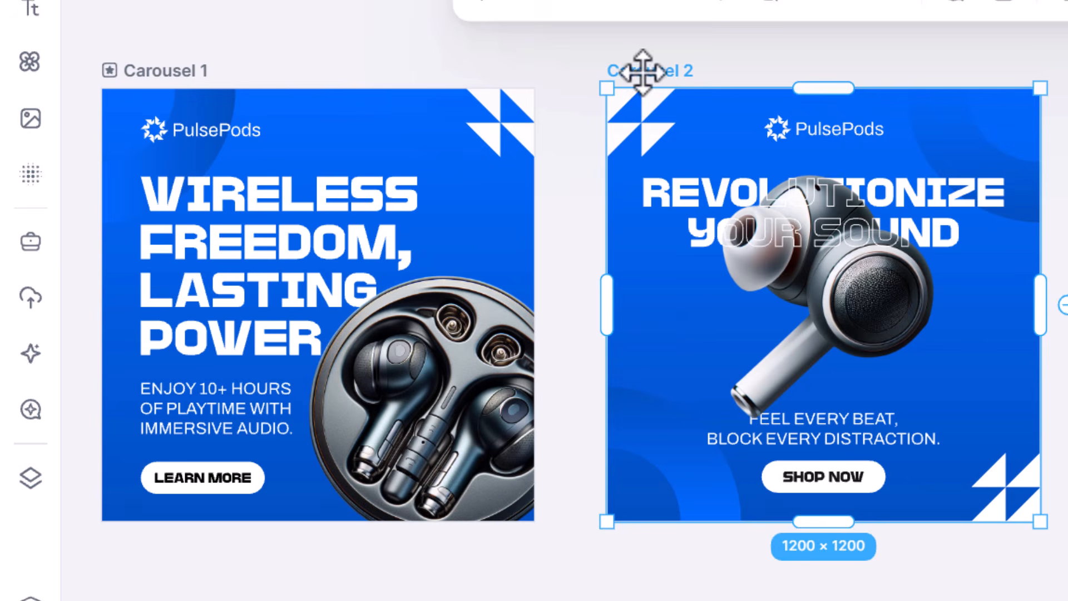
{"action": "left_click_drag", "start_coordinate": [385, 163], "coordinate": [350, 164]}
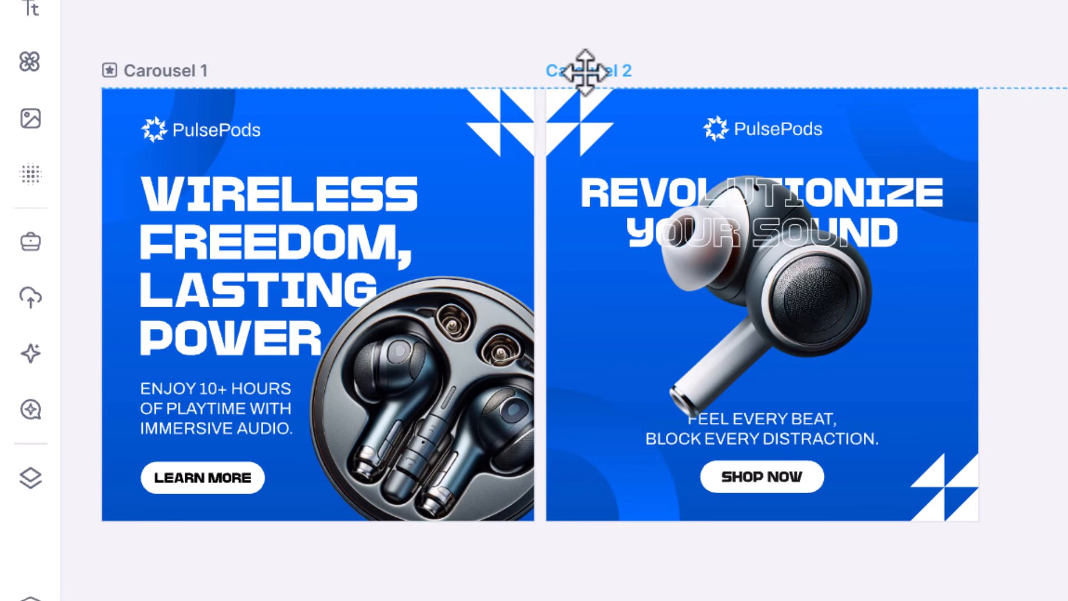
{"action": "left_click_drag", "start_coordinate": [585, 71], "coordinate": [574, 68]}
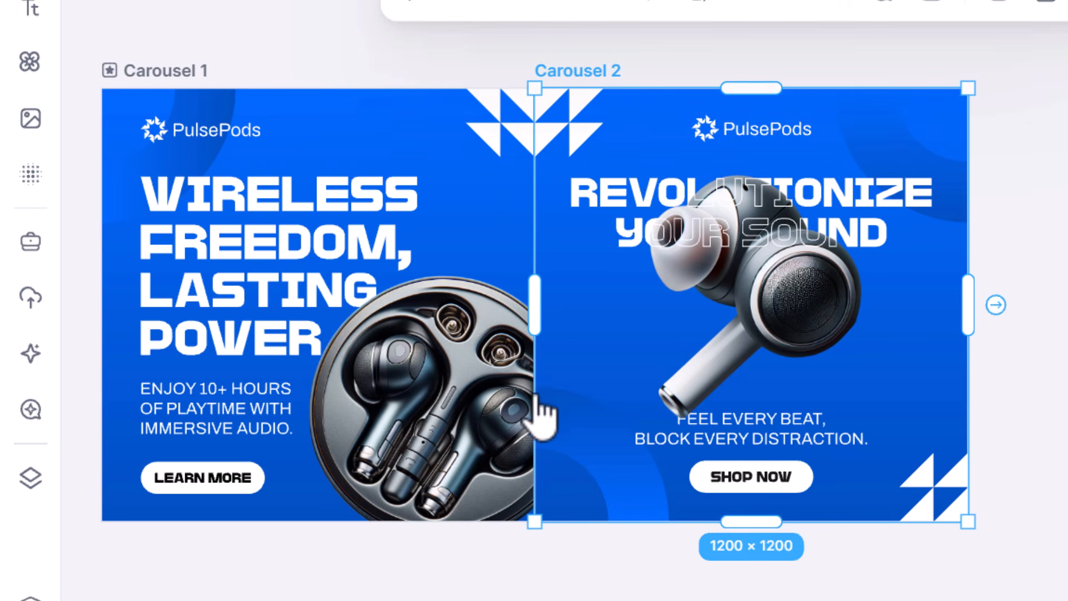
{"action": "left_click", "coordinate": [515, 45]}
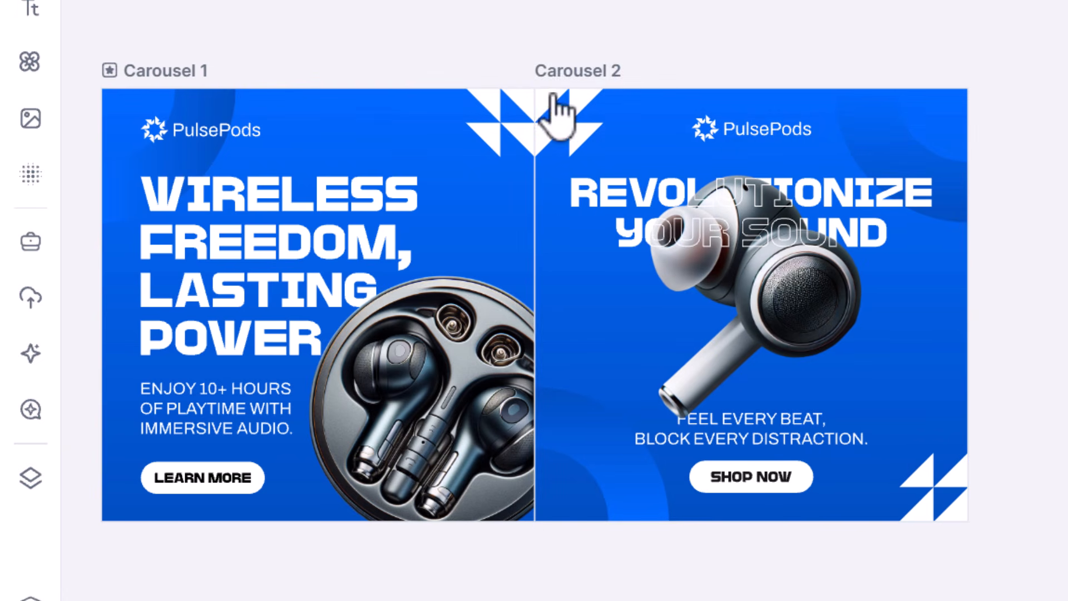
Duplicate the earbud case image in Carousel 1 and move one copy into Carousel 2 in the layer order so it spans both artboards
{"action": "scroll", "coordinate": [537, 105], "scroll_direction": "up", "scroll_amount": 5}
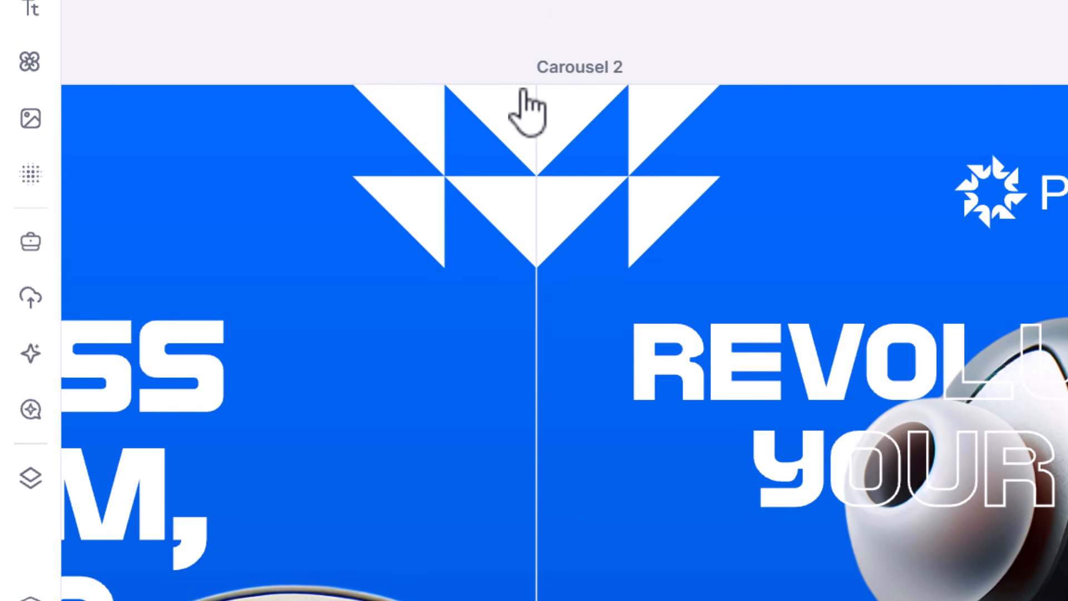
{"action": "scroll", "coordinate": [549, 139], "scroll_direction": "down", "scroll_amount": 4}
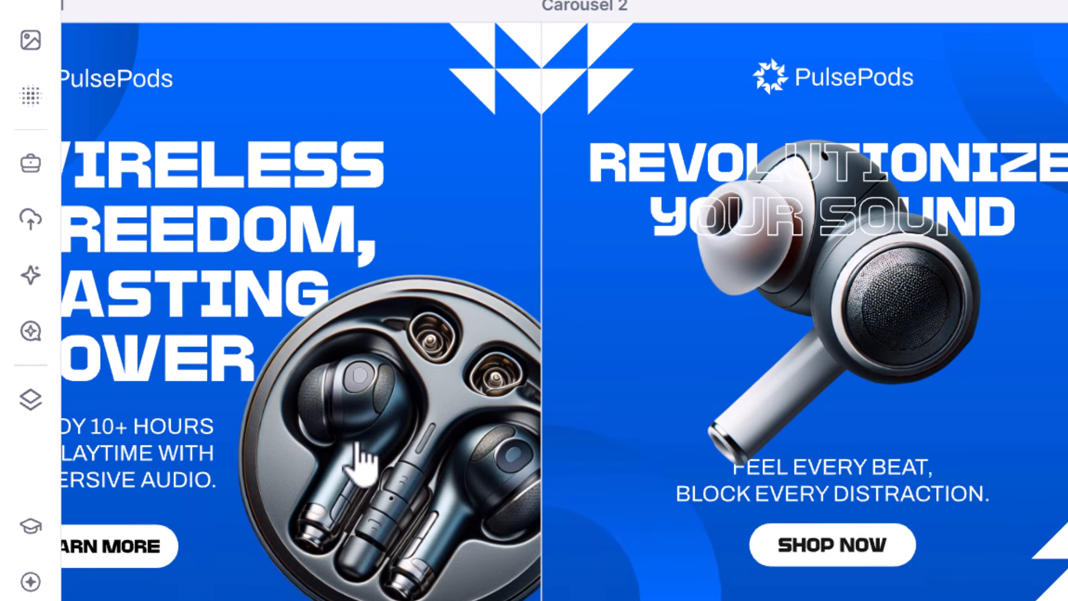
{"action": "left_click", "coordinate": [352, 540]}
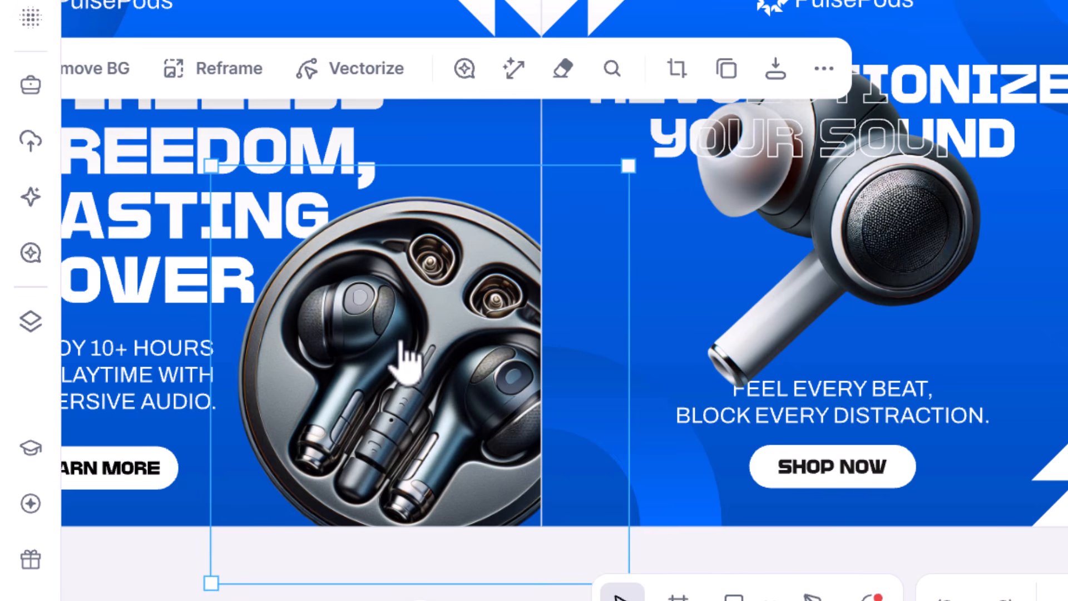
{"action": "left_click", "coordinate": [741, 71]}
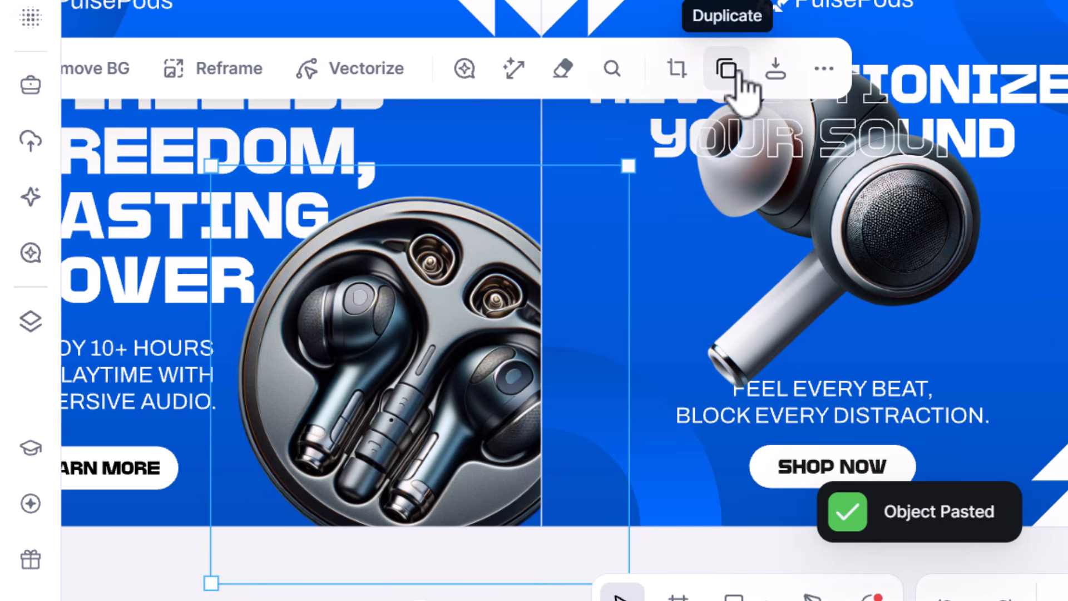
{"action": "left_click", "coordinate": [29, 328]}
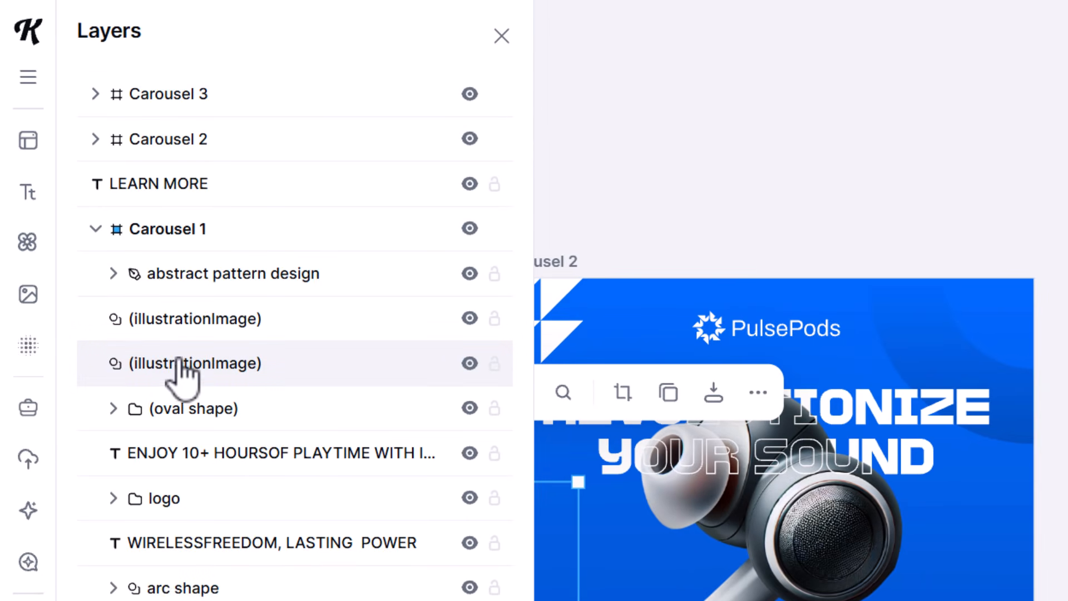
{"action": "left_click", "coordinate": [226, 358]}
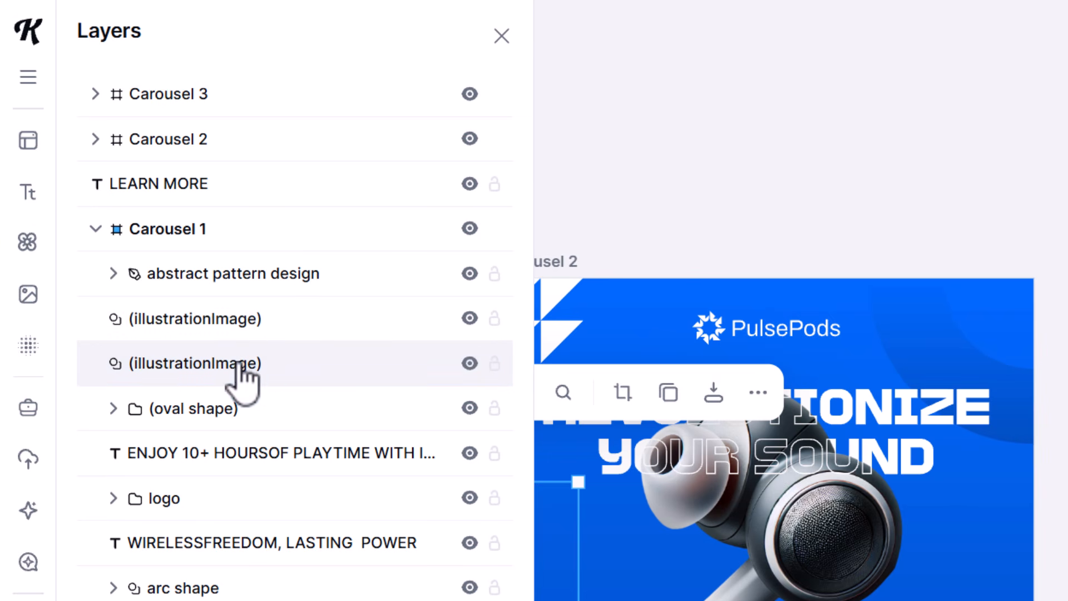
{"action": "left_click_drag", "start_coordinate": [245, 369], "coordinate": [258, 149]}
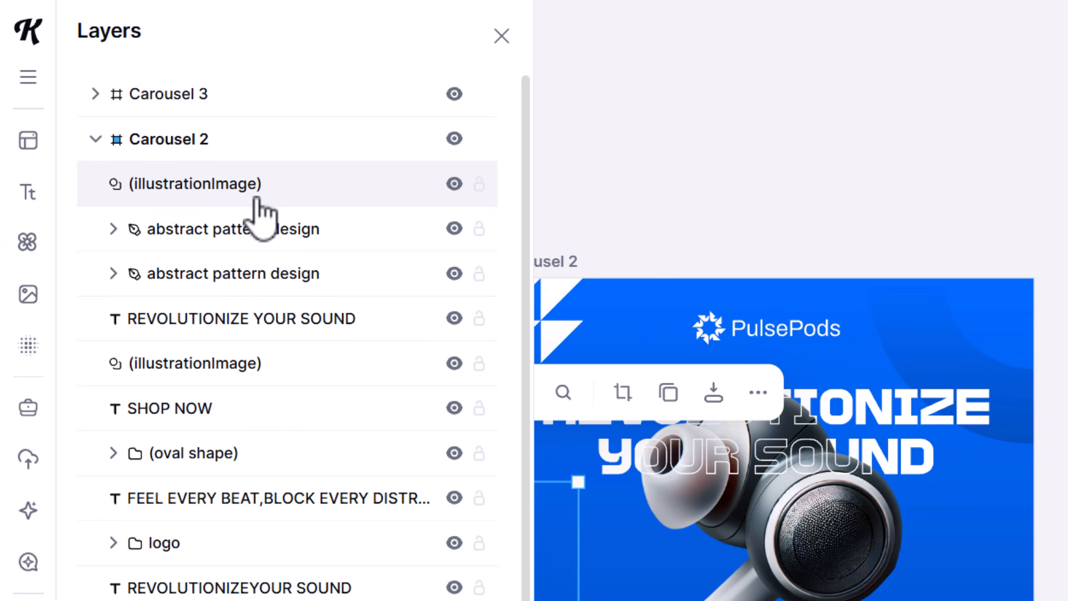
{"action": "left_click", "coordinate": [516, 32]}
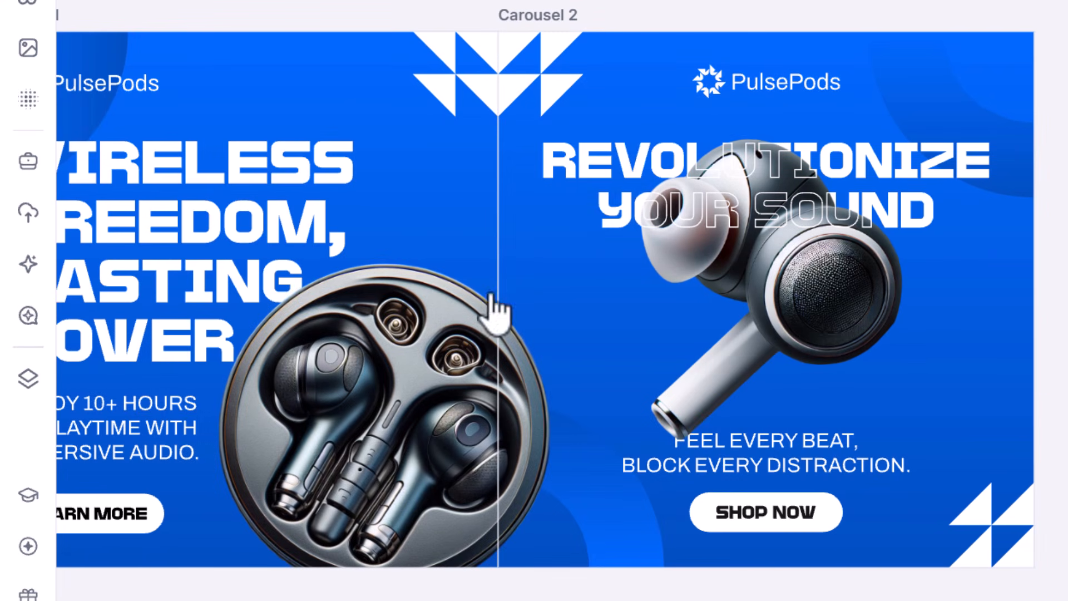
Move Carousel 2 away from Carousel 1 and back flush against it, and inspect how the case image continues across the seam
{"action": "left_click_drag", "start_coordinate": [531, 16], "coordinate": [632, 16]}
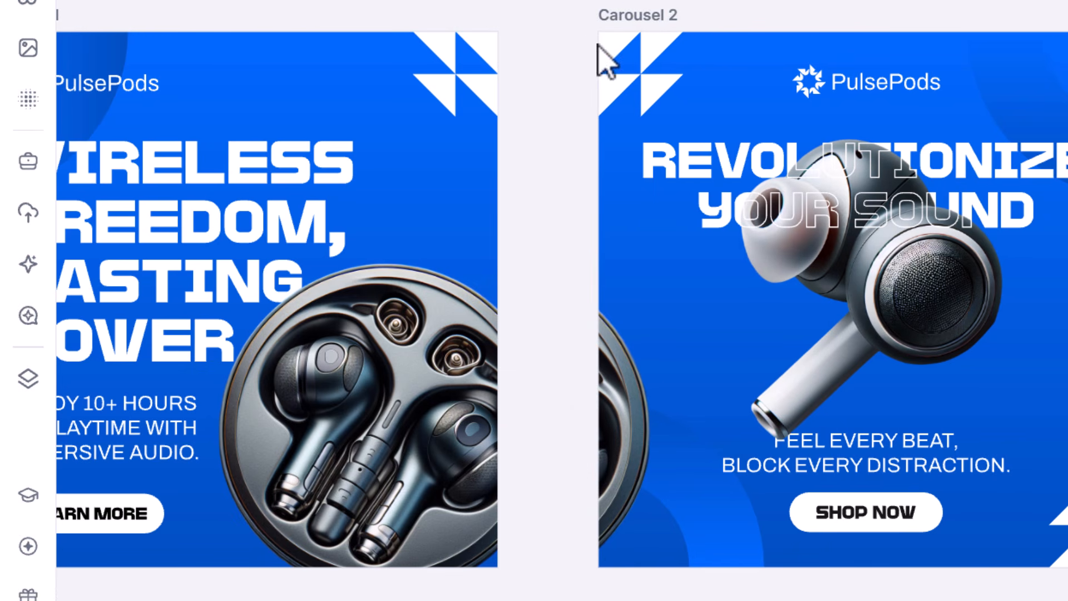
{"action": "left_click_drag", "start_coordinate": [632, 16], "coordinate": [536, 19]}
{"action": "left_click", "coordinate": [389, 6]}
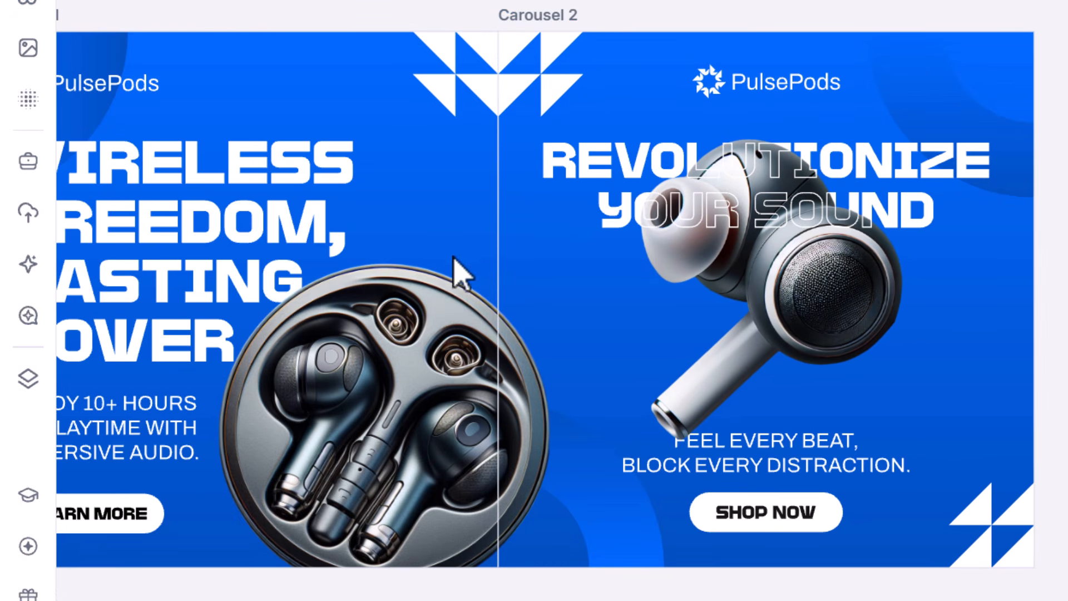
{"action": "scroll", "coordinate": [501, 545], "scroll_direction": "up", "scroll_amount": 6}
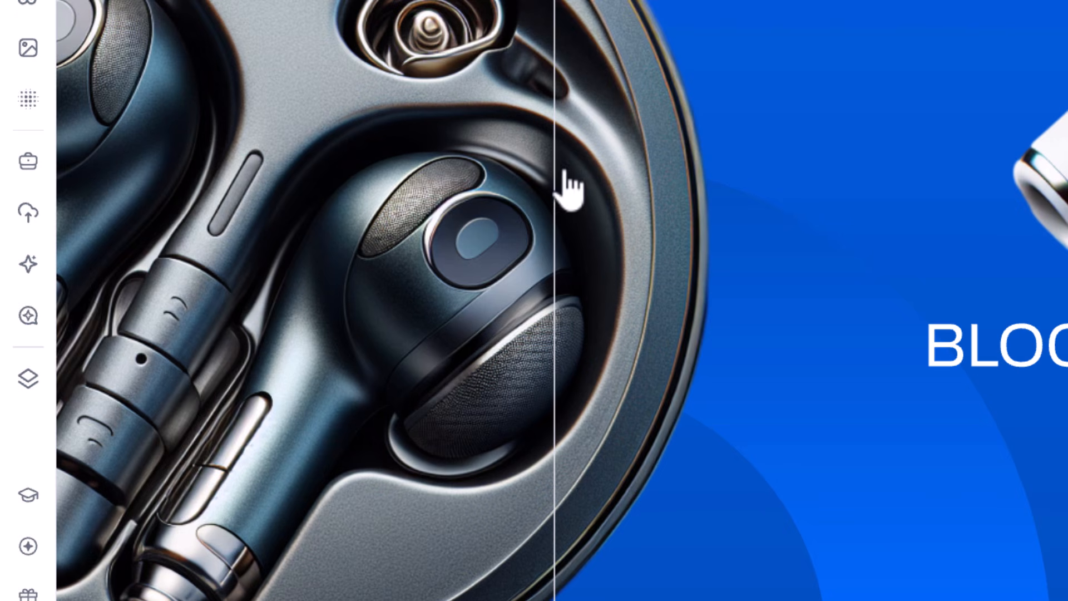
{"action": "scroll", "coordinate": [657, 11], "scroll_direction": "down", "scroll_amount": 3}
{"action": "scroll", "coordinate": [656, 11], "scroll_direction": "down", "scroll_amount": 1}
{"action": "scroll", "coordinate": [693, 359], "scroll_direction": "up", "scroll_amount": 3}
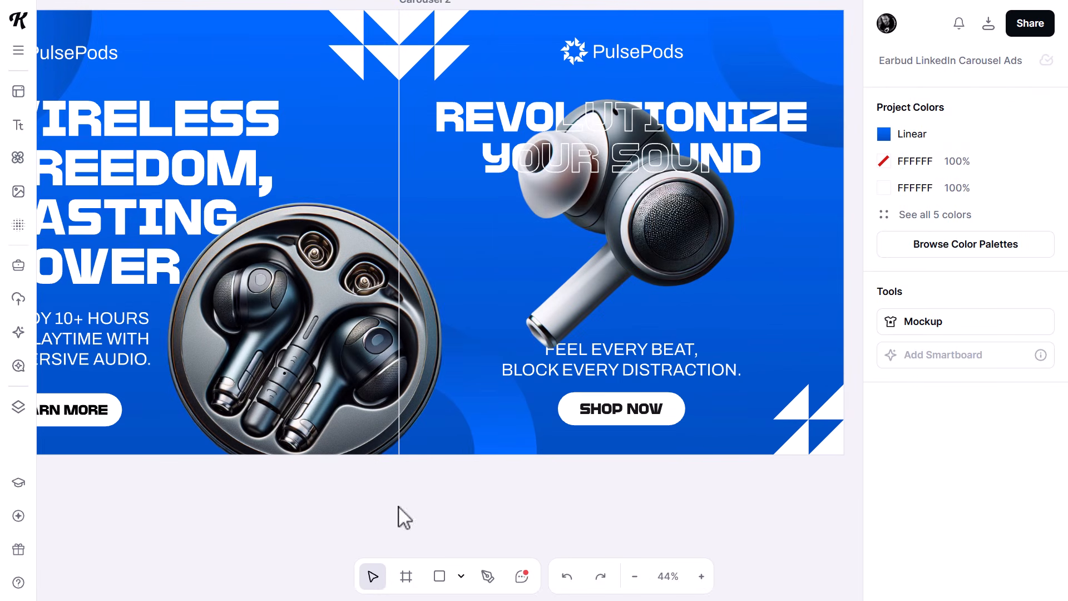
Delete both earbud case images, from Carousel 2 and from Carousel 1
{"action": "left_click", "coordinate": [417, 330]}
{"action": "key", "text": "Delete"}
{"action": "left_click", "coordinate": [319, 328]}
{"action": "key", "text": "Delete"}
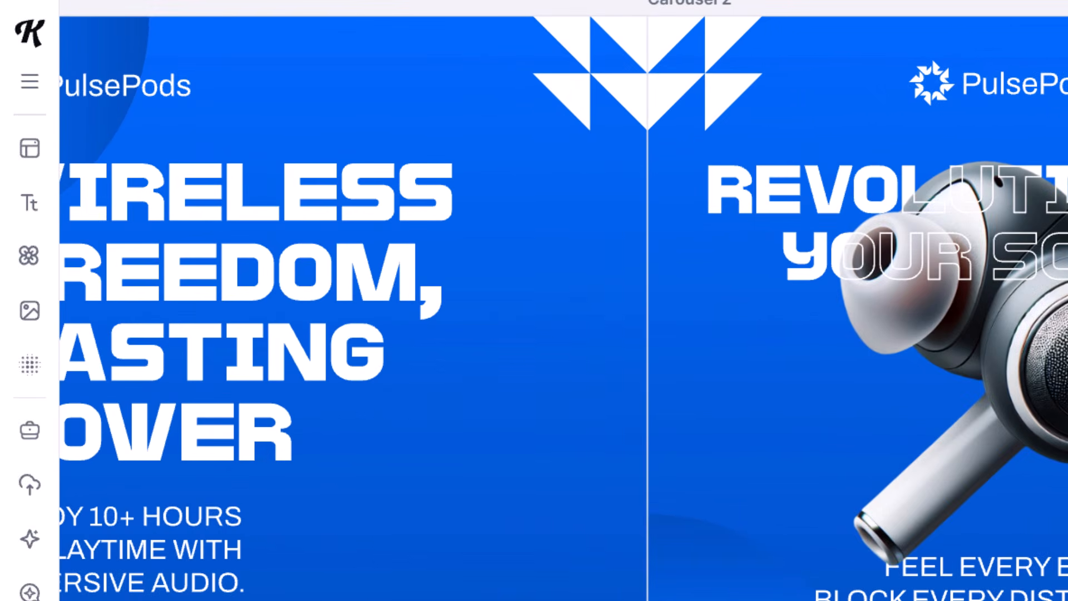
Generate an image with Ideogram 2.0A from the prompt "a skull facing forward, central, cinematic" at 1:1
{"action": "left_click", "coordinate": [30, 537]}
{"action": "left_click", "coordinate": [171, 255]}
{"action": "type", "text": "a skull facing forward, central, cinematic"}
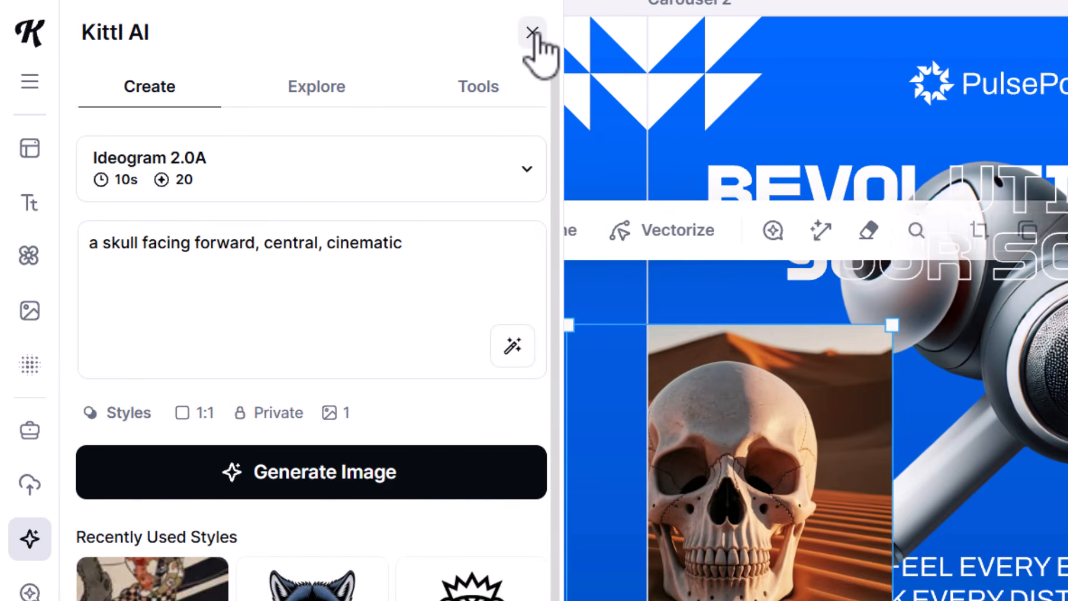
{"action": "left_click", "coordinate": [532, 32]}
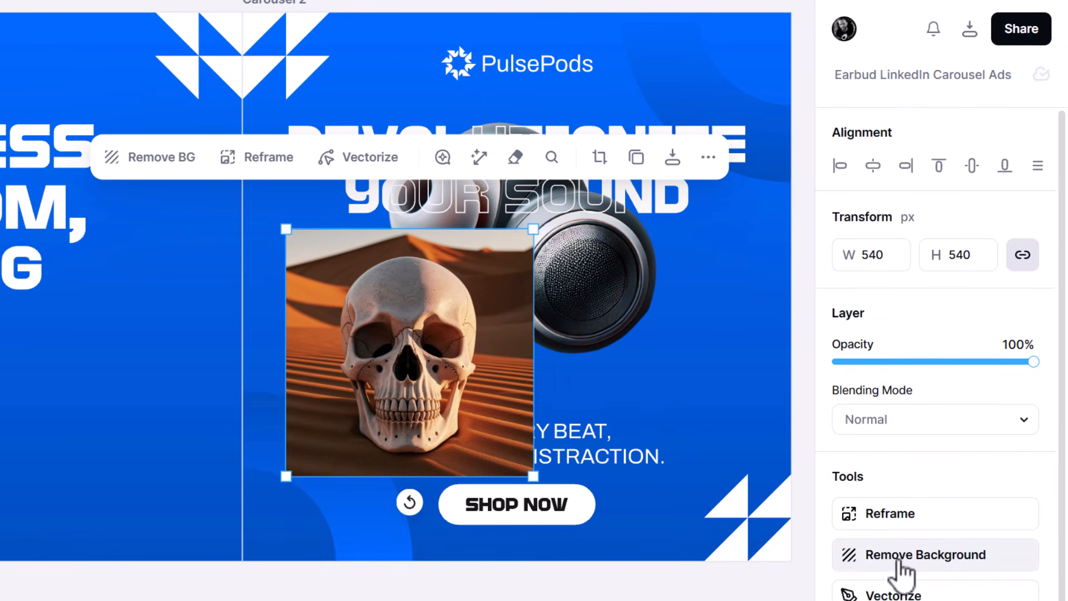
Remove the skull image's background, move it into Carousel 1 and enlarge it so it straddles the seam with Carousel 2
{"action": "left_click", "coordinate": [898, 559]}
{"action": "left_click_drag", "start_coordinate": [405, 345], "coordinate": [135, 310]}
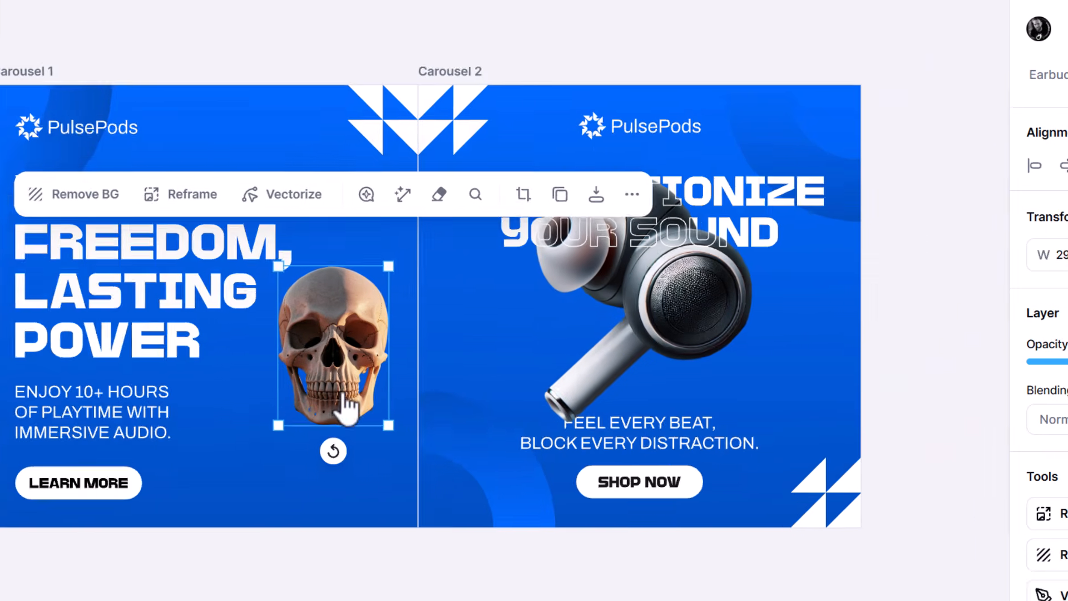
{"action": "left_click_drag", "start_coordinate": [389, 262], "coordinate": [493, 10]}
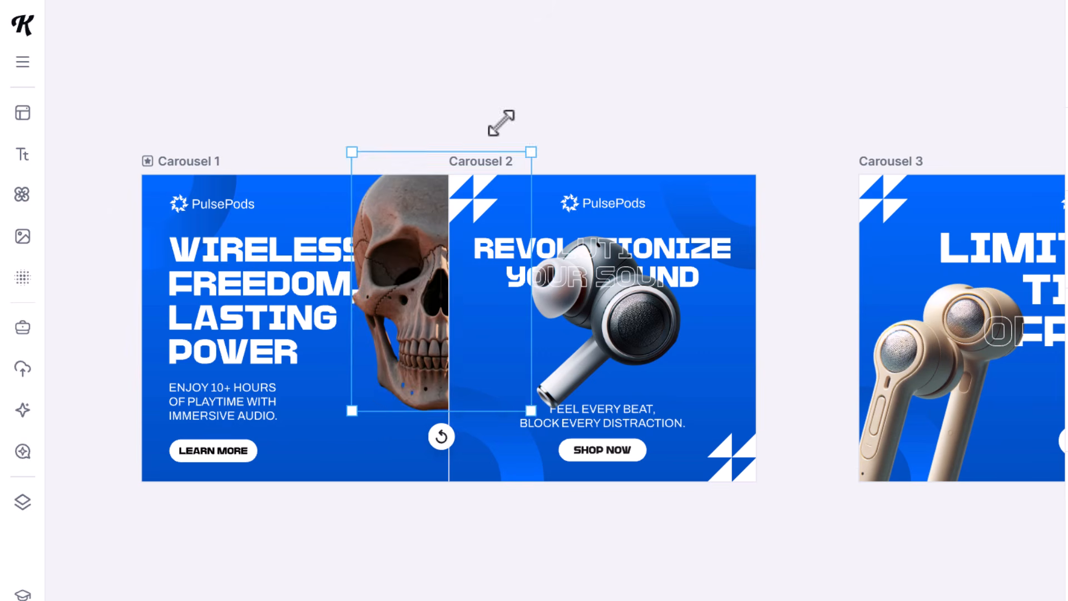
{"action": "left_click_drag", "start_coordinate": [408, 284], "coordinate": [389, 316]}
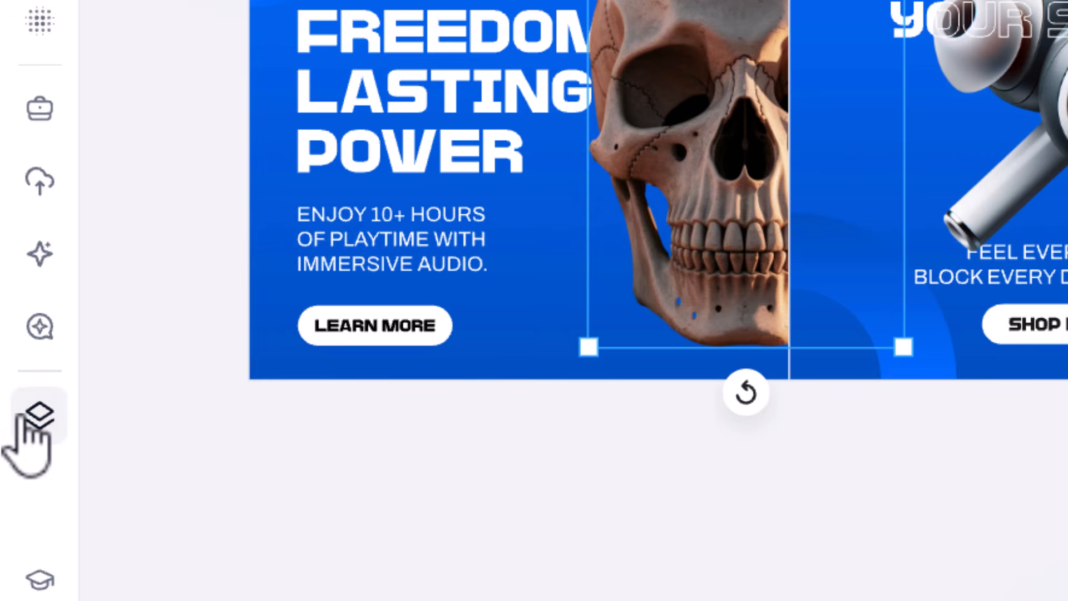
Move one of the two skull image copies from Carousel 1 into Carousel 2 in the layer order
{"action": "left_click", "coordinate": [36, 417]}
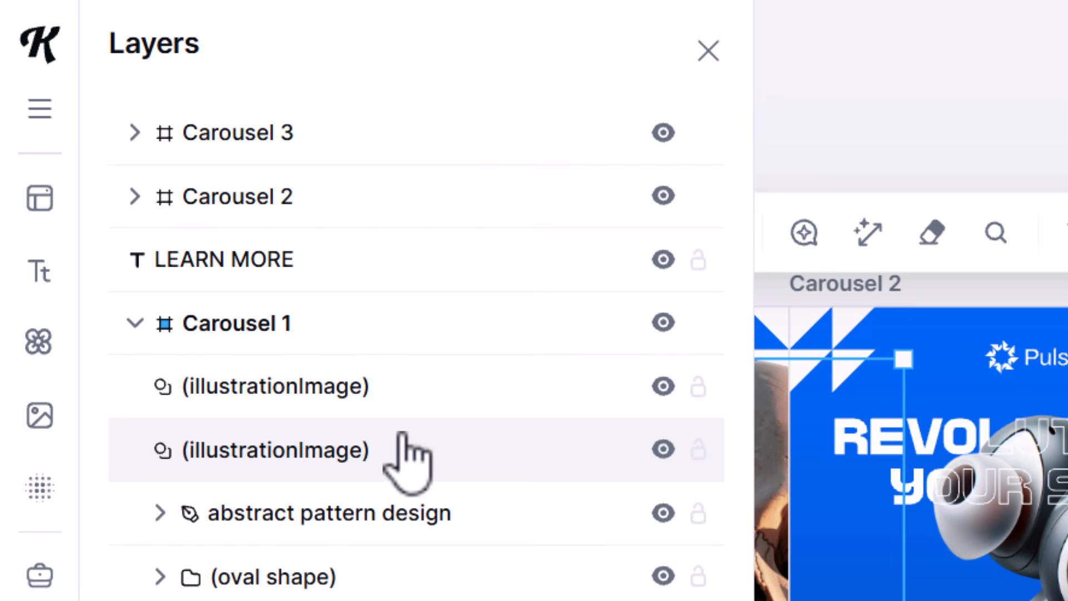
{"action": "left_click_drag", "start_coordinate": [408, 462], "coordinate": [439, 243]}
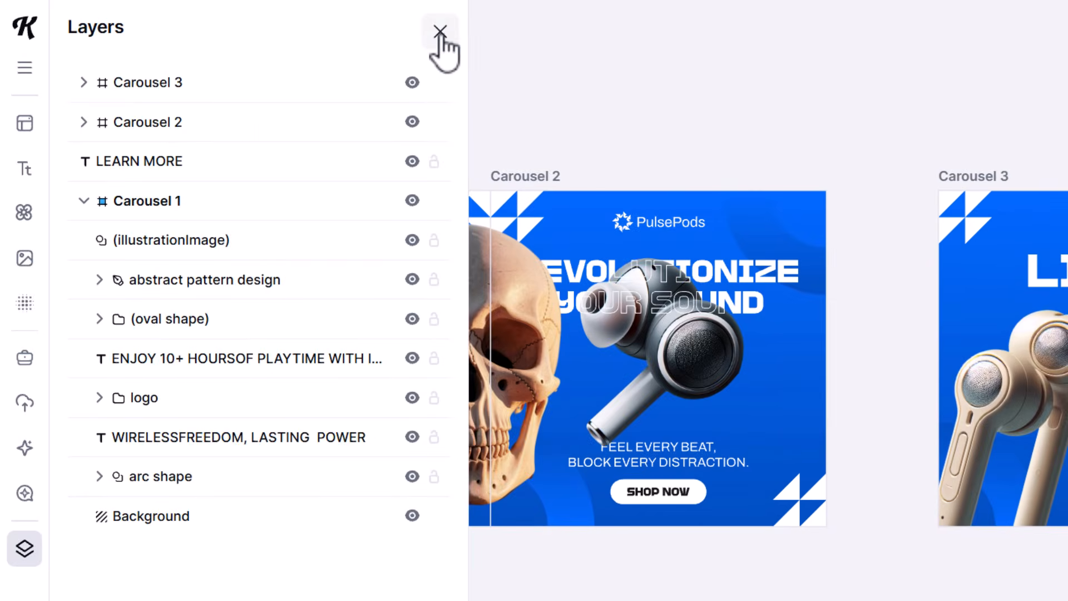
{"action": "left_click", "coordinate": [440, 31]}
Shrink the WIRELESS FREEDOM, LASTING POWER heading in Carousel 1 and the REVOLUTIONIZE YOUR SOUND heading in Carousel 2 to clear the skull
{"action": "scroll", "coordinate": [437, 439], "scroll_direction": "up", "scroll_amount": 5}
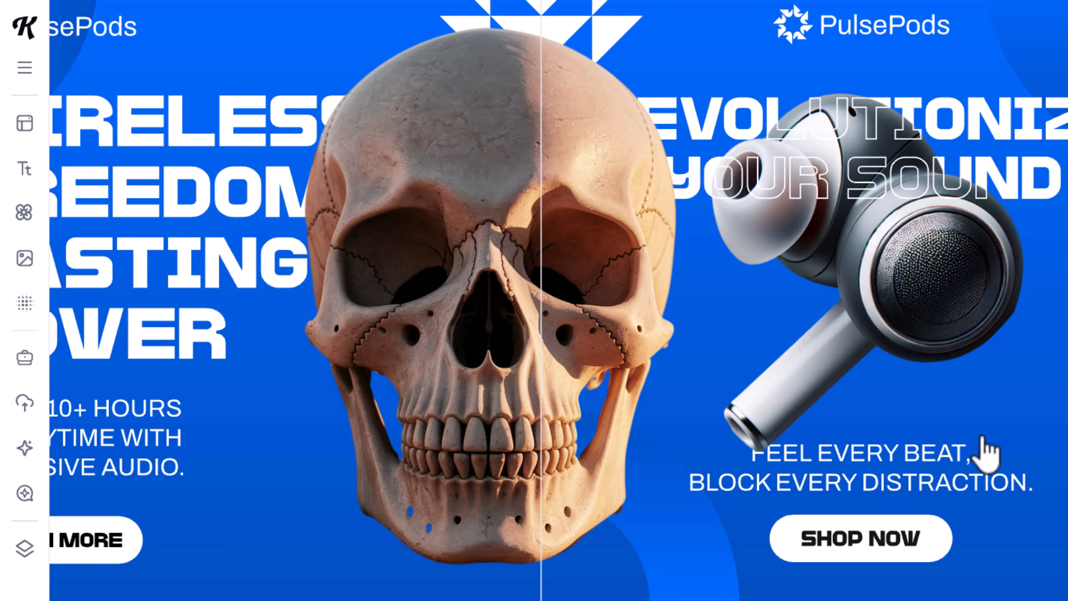
{"action": "left_click", "coordinate": [249, 167]}
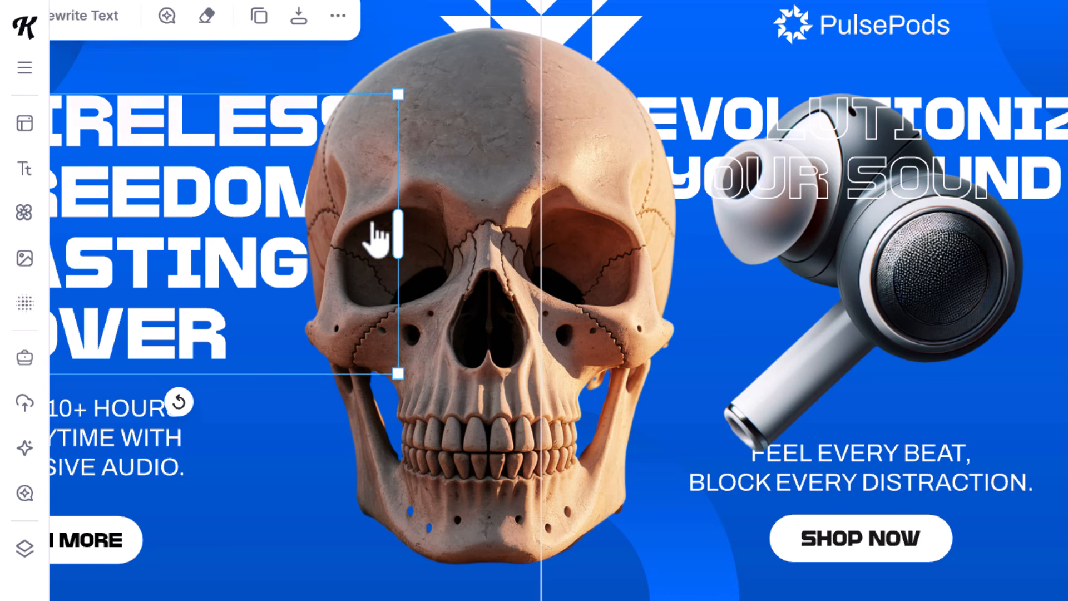
{"action": "left_click_drag", "start_coordinate": [394, 372], "coordinate": [372, 357]}
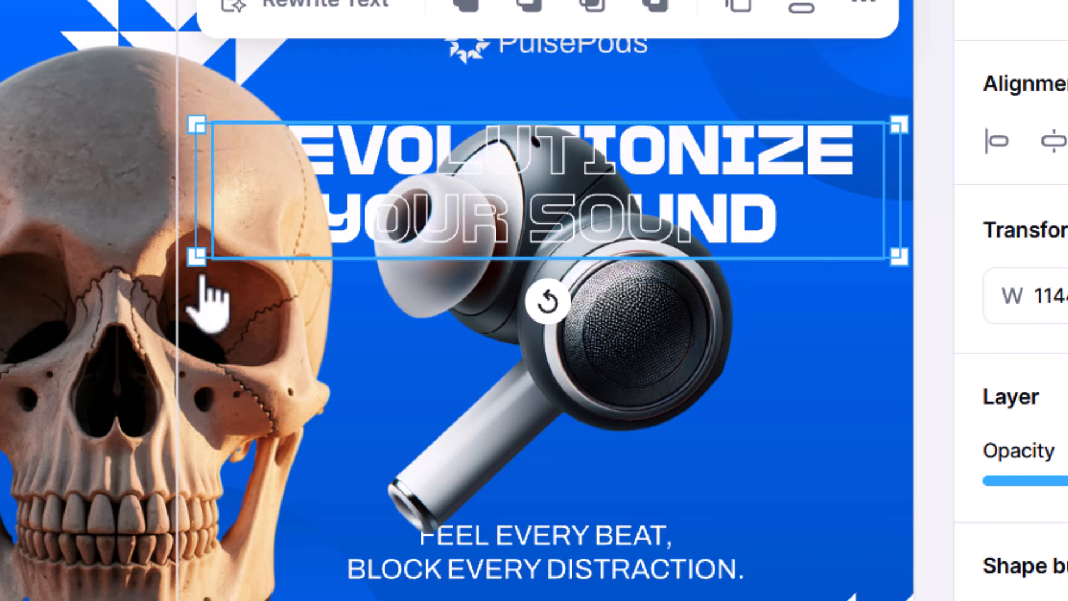
{"action": "left_click_drag", "start_coordinate": [215, 256], "coordinate": [303, 239]}
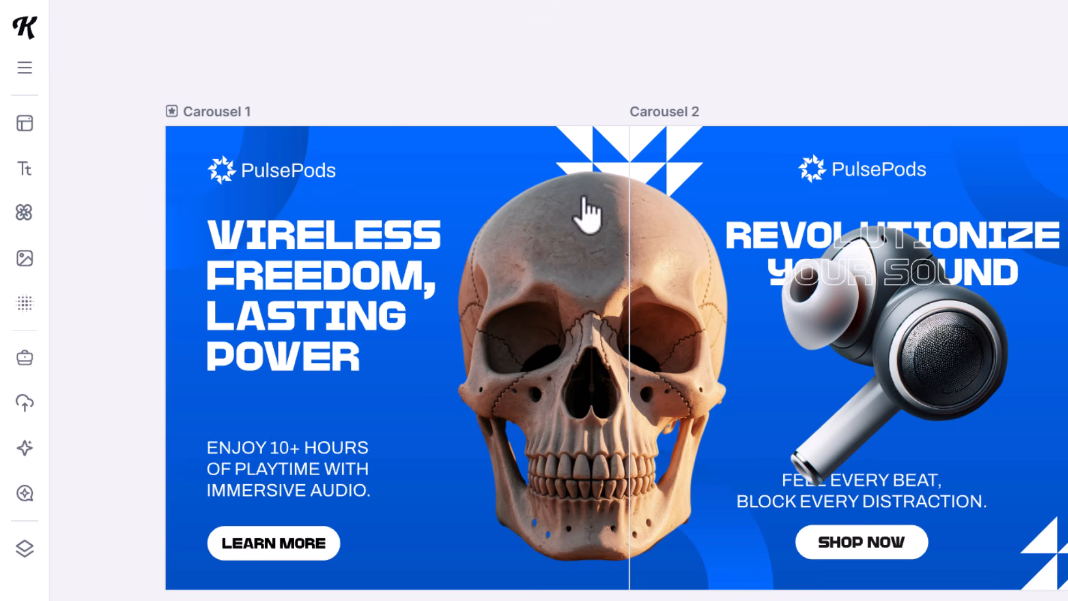
Move the Carousel 3 artboard flush against the edge of Carousel 2 and duplicate its beige earbuds image in place
{"action": "left_click_drag", "start_coordinate": [1065, 514], "coordinate": [786, 505]}
{"action": "left_click_drag", "start_coordinate": [713, 79], "coordinate": [554, 79]}
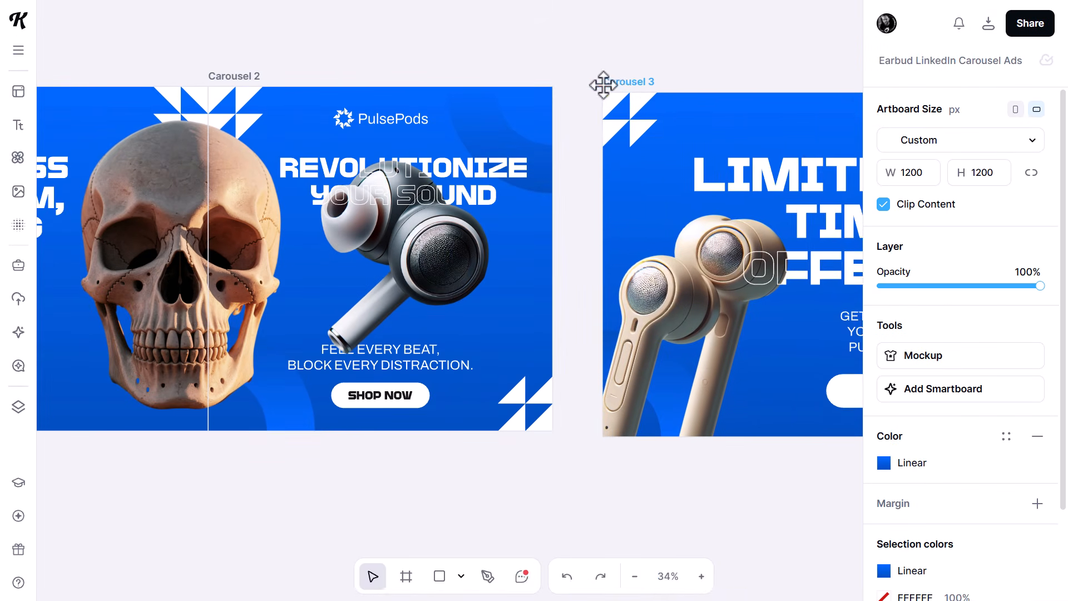
{"action": "left_click", "coordinate": [688, 359]}
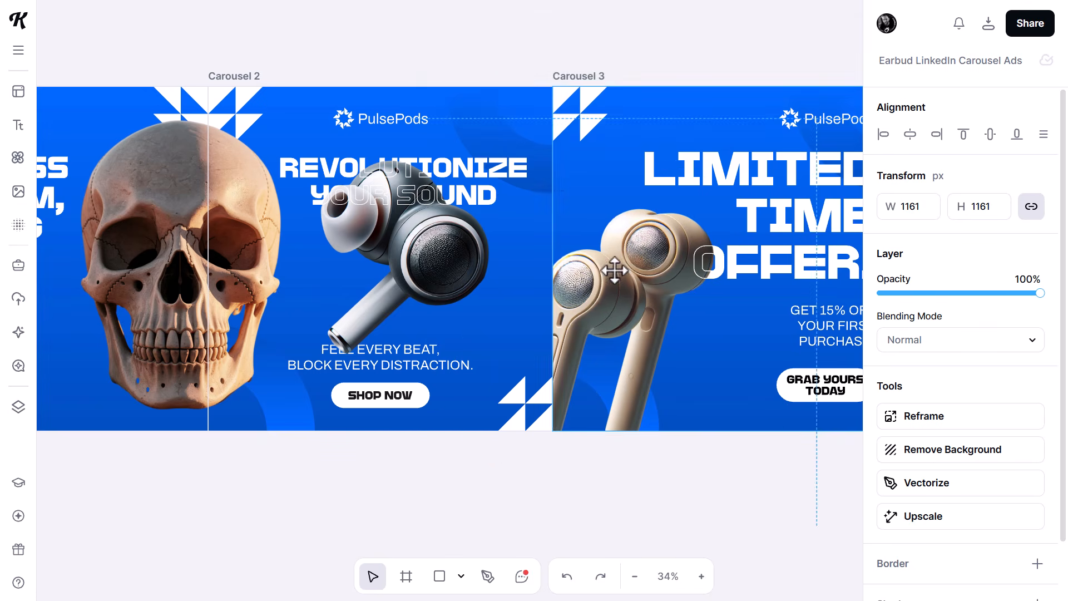
{"action": "scroll", "coordinate": [775, 232], "scroll_direction": "right", "scroll_amount": 3}
{"action": "left_click", "coordinate": [762, 45]}
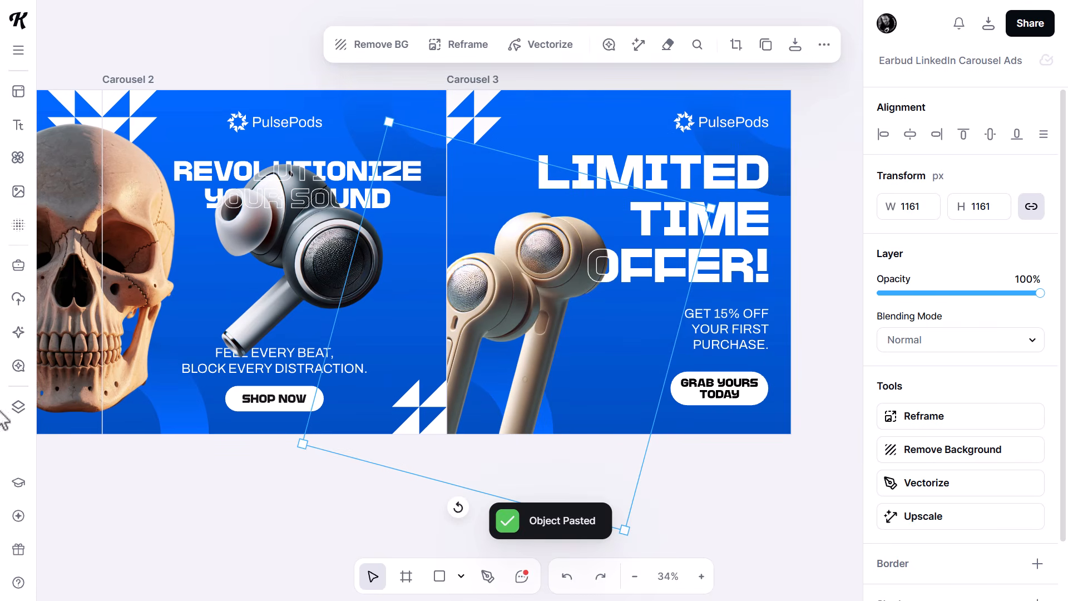
Move one beige earbuds image copy from Carousel 3 into Carousel 2 in the layer order
{"action": "left_click", "coordinate": [15, 406]}
{"action": "left_click_drag", "start_coordinate": [148, 153], "coordinate": [170, 452]}
{"action": "left_click", "coordinate": [601, 484]}
{"action": "scroll", "coordinate": [601, 484], "scroll_direction": "left", "scroll_amount": 4}
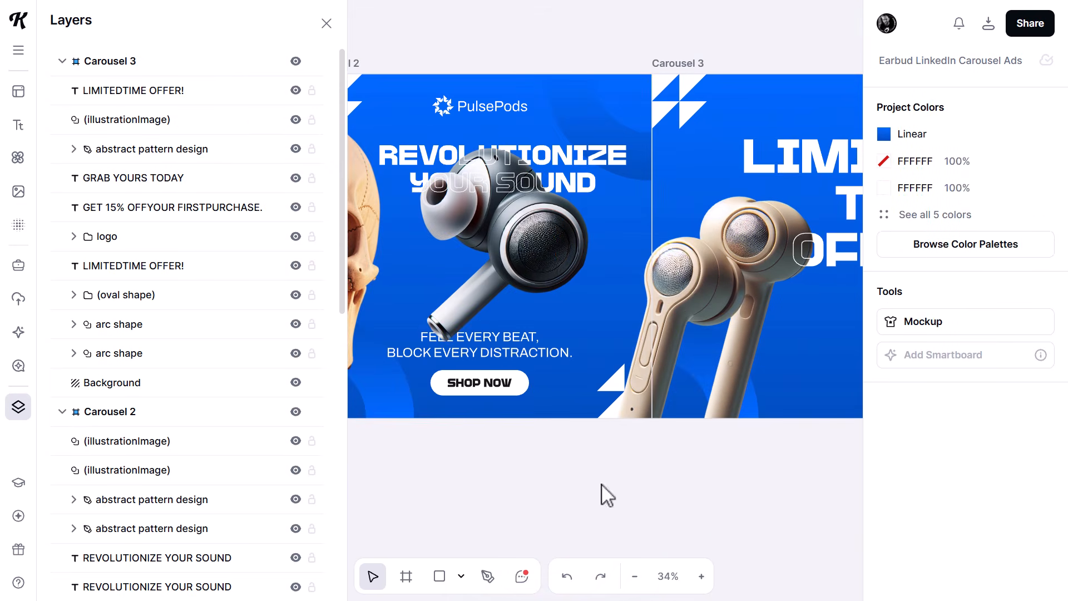
{"action": "left_click", "coordinate": [326, 24]}
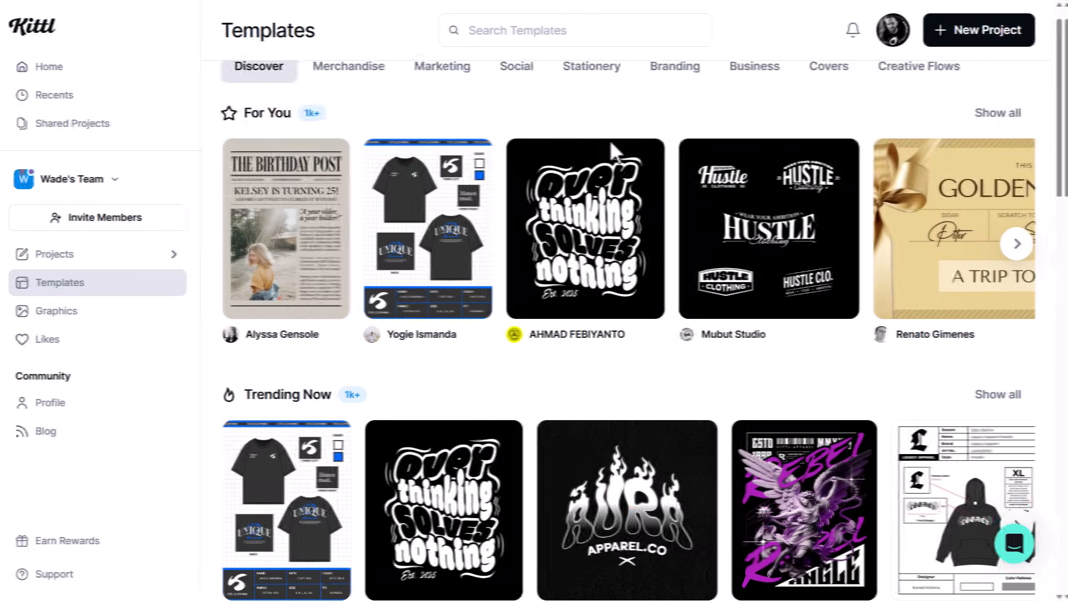
Browse the template gallery and open the "Whatever You Are Be a Good One" staff pick as an editable project
{"action": "scroll", "coordinate": [617, 149], "scroll_direction": "down", "scroll_amount": 5}
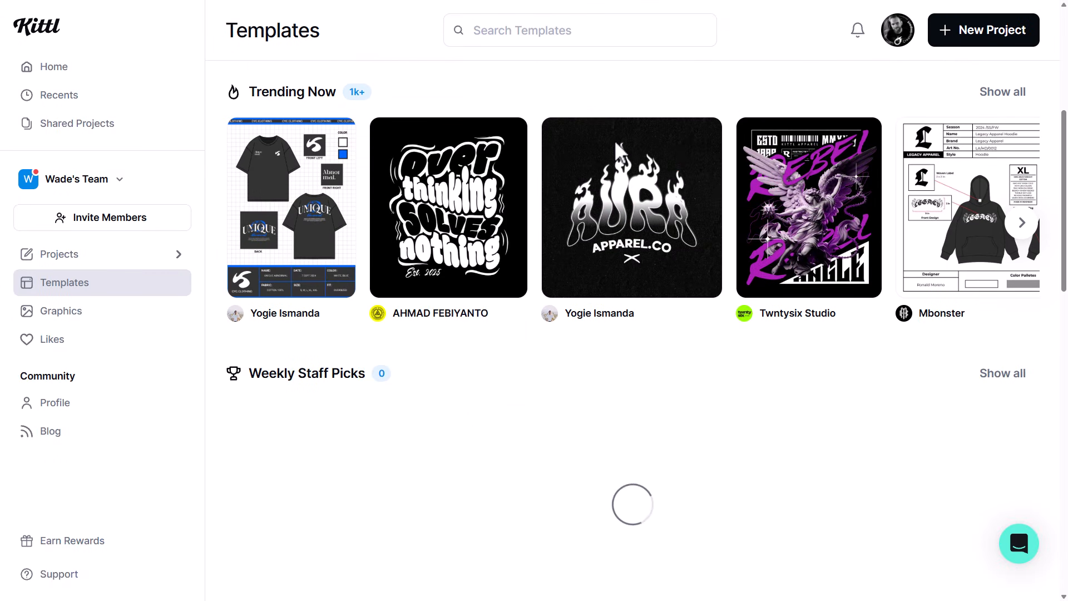
{"action": "scroll", "coordinate": [616, 149], "scroll_direction": "down", "scroll_amount": 3}
{"action": "scroll", "coordinate": [572, 195], "scroll_direction": "down", "scroll_amount": 3}
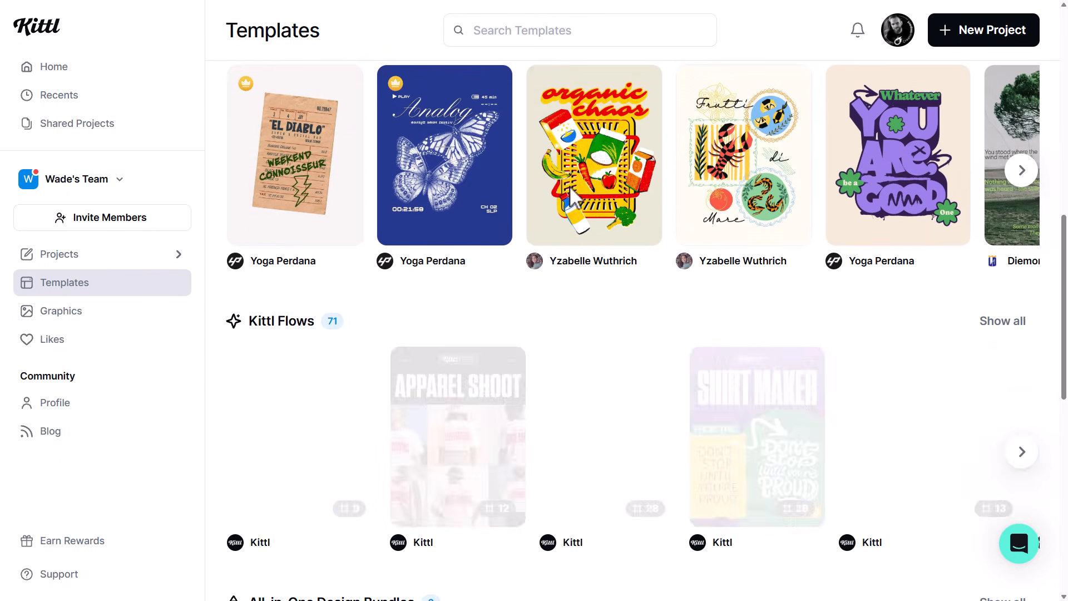
{"action": "scroll", "coordinate": [482, 202], "scroll_direction": "down", "scroll_amount": 1}
{"action": "scroll", "coordinate": [489, 239], "scroll_direction": "up", "scroll_amount": 3}
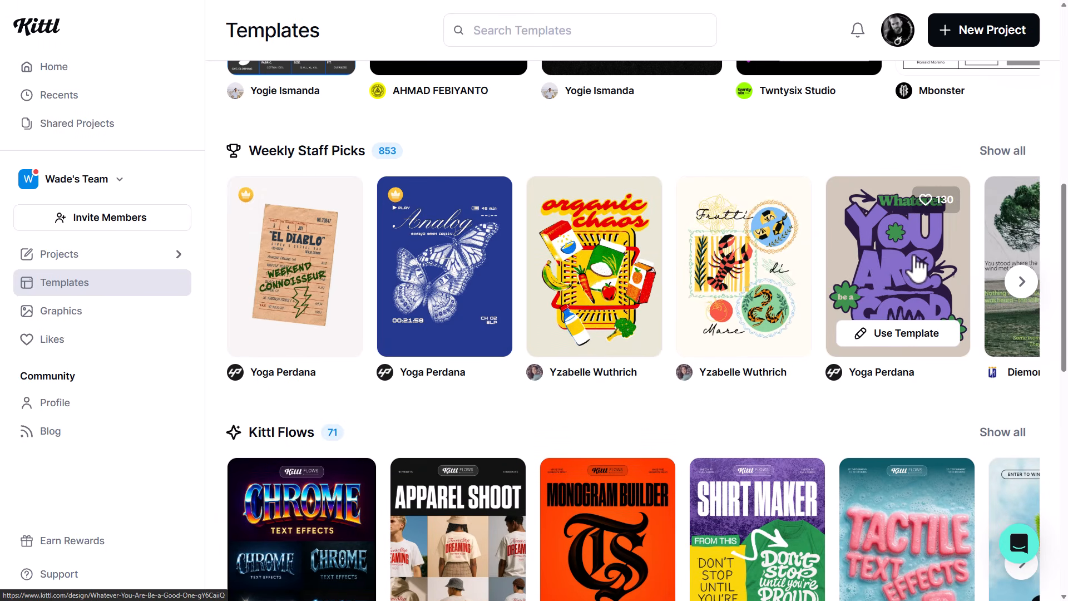
{"action": "scroll", "coordinate": [889, 273], "scroll_direction": "down", "scroll_amount": 4}
{"action": "scroll", "coordinate": [673, 396], "scroll_direction": "up", "scroll_amount": 4}
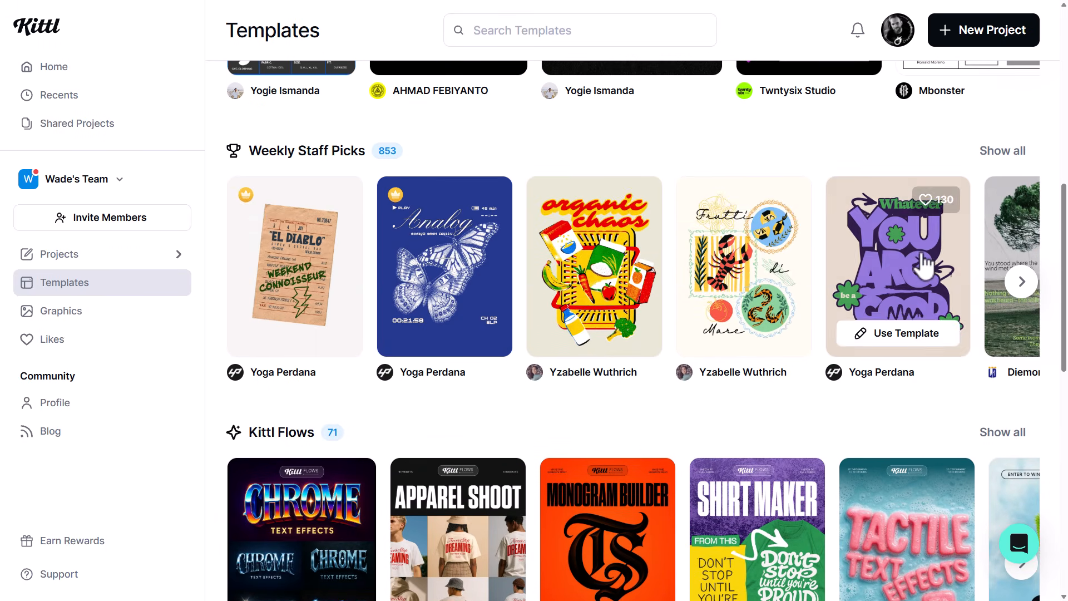
{"action": "left_click", "coordinate": [912, 259]}
{"action": "left_click", "coordinate": [833, 207]}
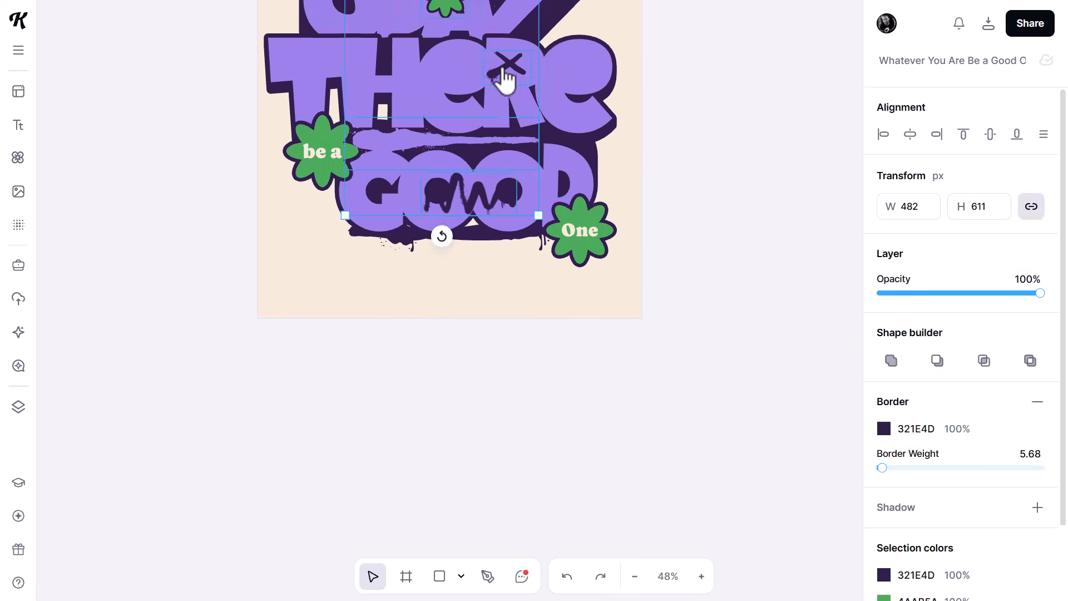
Shift the X doodle left over the middle word THERE and replace the word GOOD with MATEY
{"action": "left_click_drag", "start_coordinate": [506, 72], "coordinate": [457, 74]}
{"action": "scroll", "coordinate": [457, 74], "scroll_direction": "up", "scroll_amount": 2}
{"action": "double_click", "coordinate": [522, 334]}
{"action": "type", "text": "MATEY"}
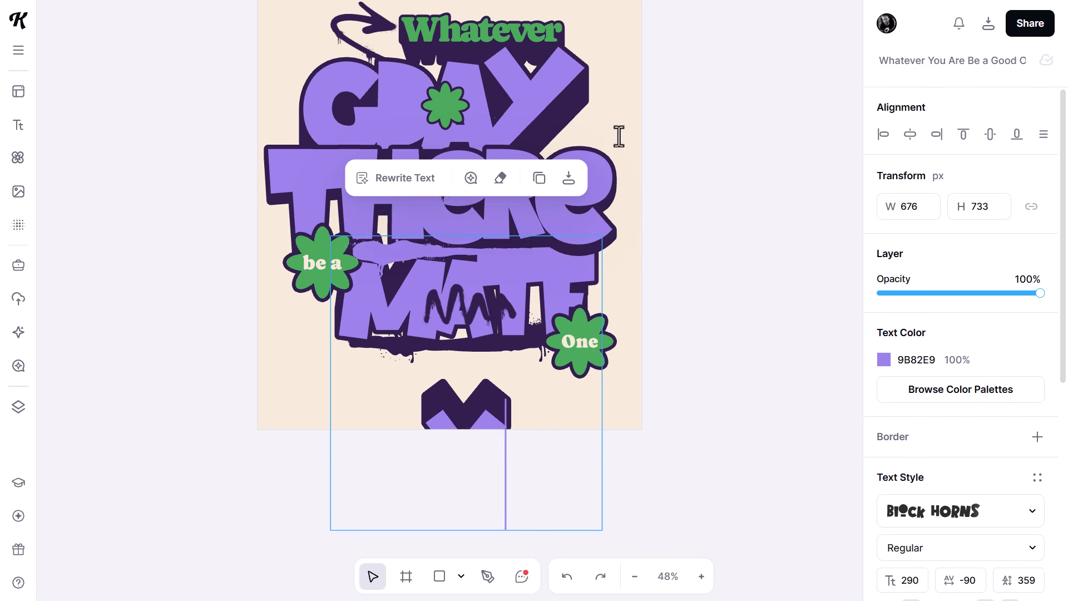
{"action": "key", "text": "Escape"}
Widen the MATEY text box so the word fits on one line and shift it left under THERE
{"action": "left_click_drag", "start_coordinate": [602, 382], "coordinate": [666, 383]}
{"action": "left_click_drag", "start_coordinate": [595, 278], "coordinate": [562, 290]}
{"action": "scroll", "coordinate": [561, 290], "scroll_direction": "up", "scroll_amount": 2}
{"action": "left_click", "coordinate": [750, 203]}
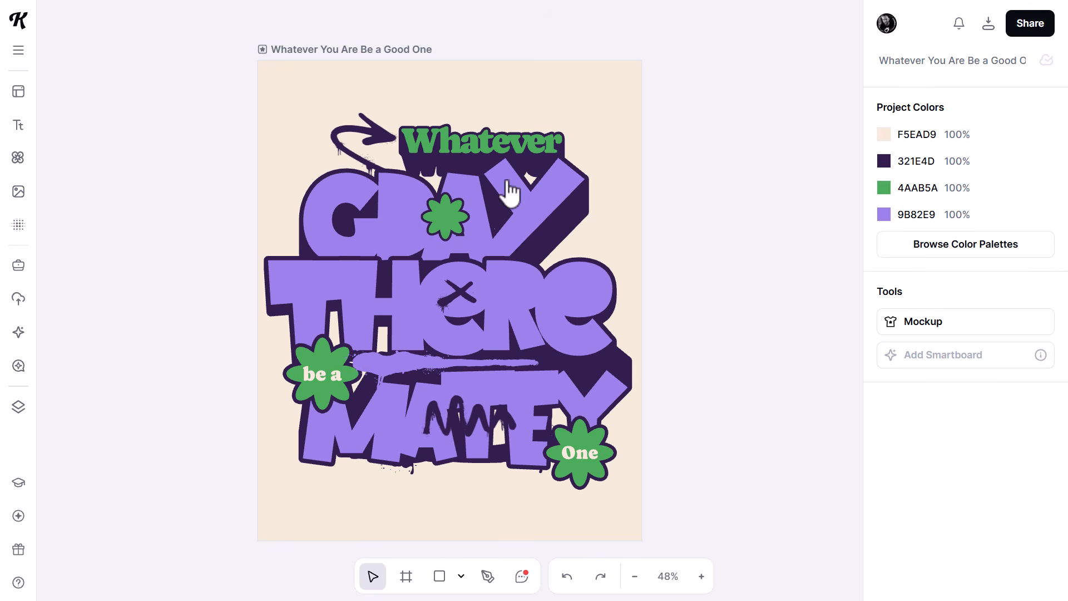
Reposition the green flower slightly lower on the first large purple word
{"action": "left_click_drag", "start_coordinate": [447, 228], "coordinate": [390, 218]}
{"action": "left_click_drag", "start_coordinate": [449, 212], "coordinate": [447, 233]}
{"action": "left_click", "coordinate": [748, 229]}
{"action": "scroll", "coordinate": [743, 231], "scroll_direction": "down", "scroll_amount": 3}
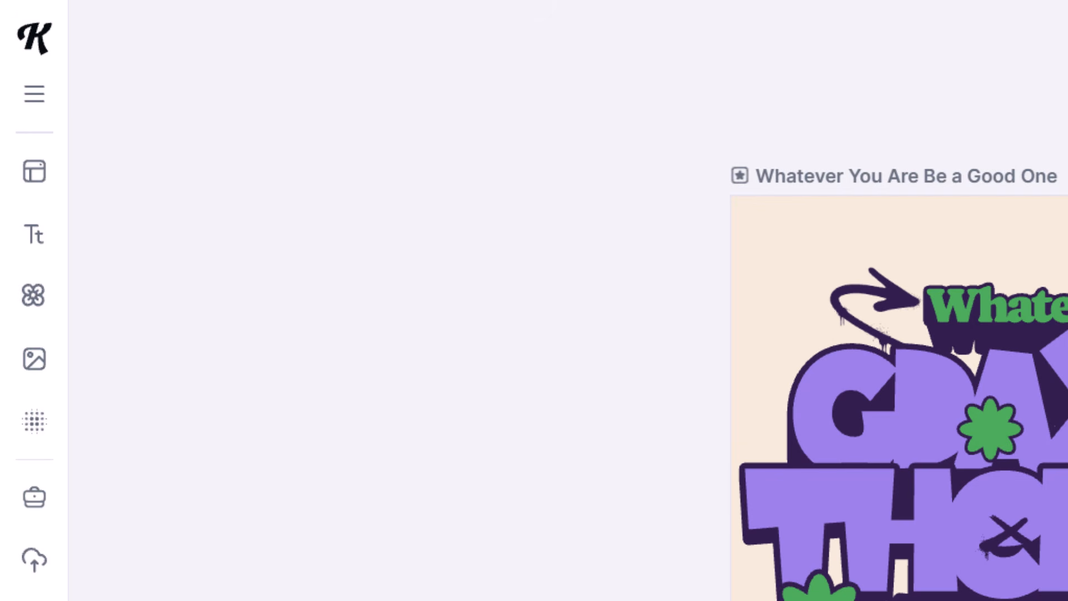
Search the templates inside the open project for "flyer" and browse through the flyer designs
{"action": "left_click", "coordinate": [35, 172]}
{"action": "left_click", "coordinate": [190, 102]}
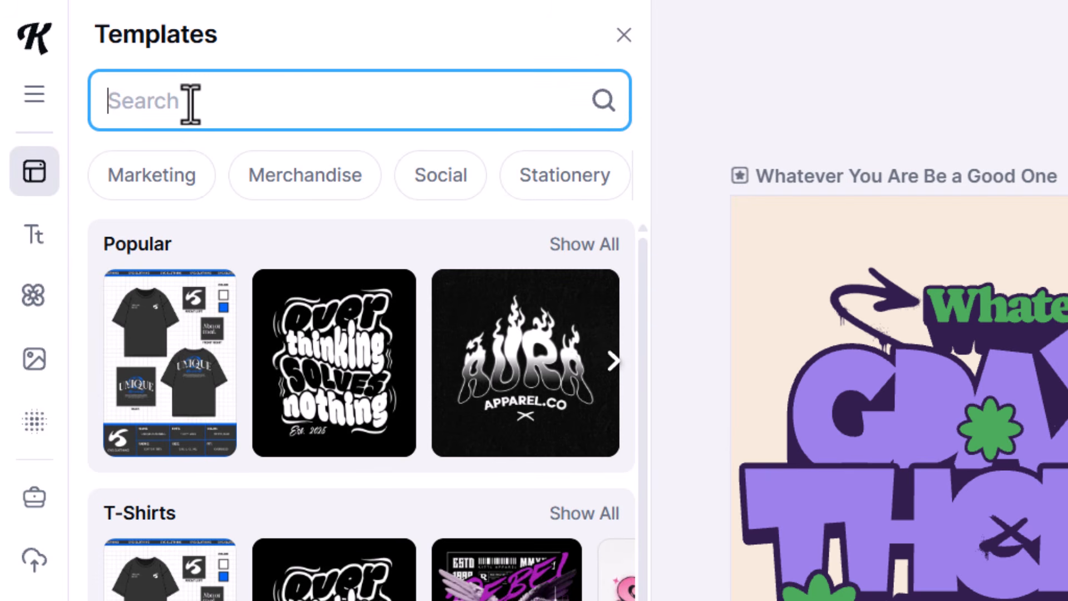
{"action": "type", "text": "flyer"}
{"action": "scroll", "coordinate": [279, 267], "scroll_direction": "down", "scroll_amount": 5}
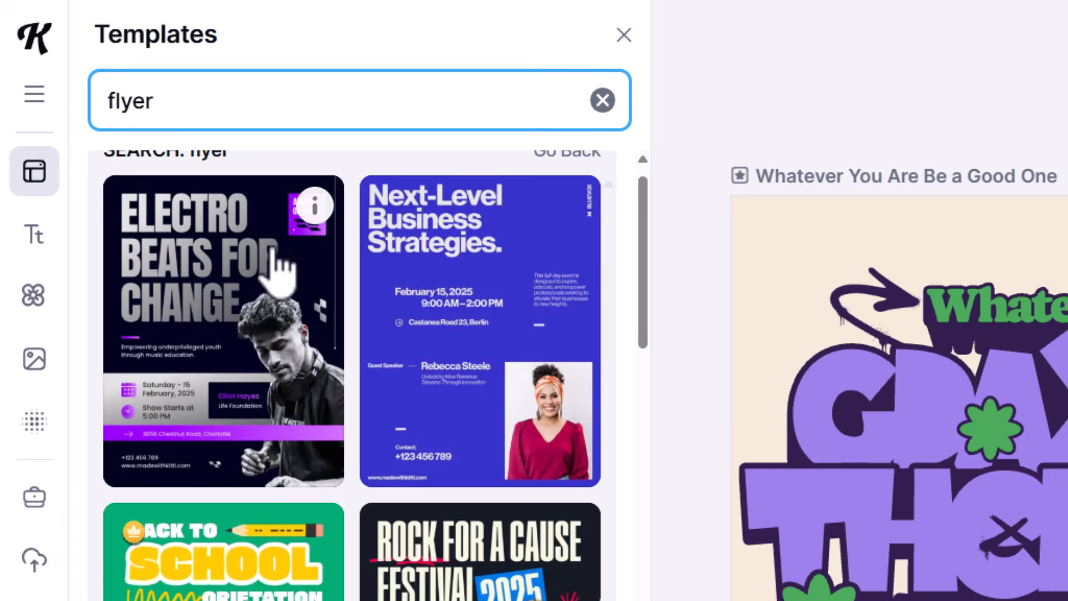
{"action": "scroll", "coordinate": [223, 253], "scroll_direction": "down", "scroll_amount": 6}
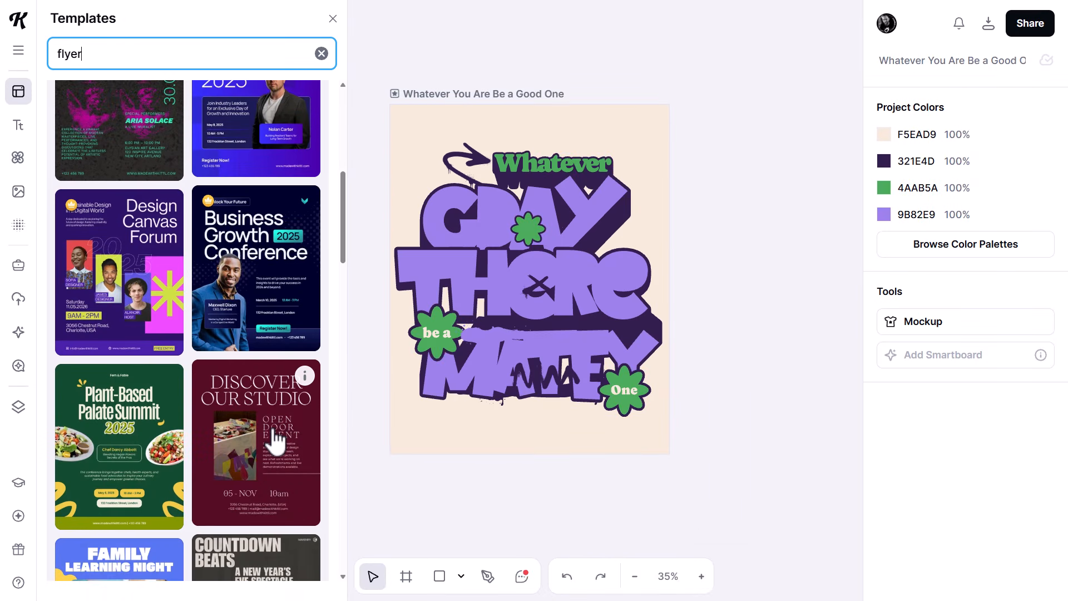
Add the Discover Our Studio flyer template as a new artboard beside the existing design
{"action": "left_click_drag", "start_coordinate": [276, 439], "coordinate": [793, 223]}
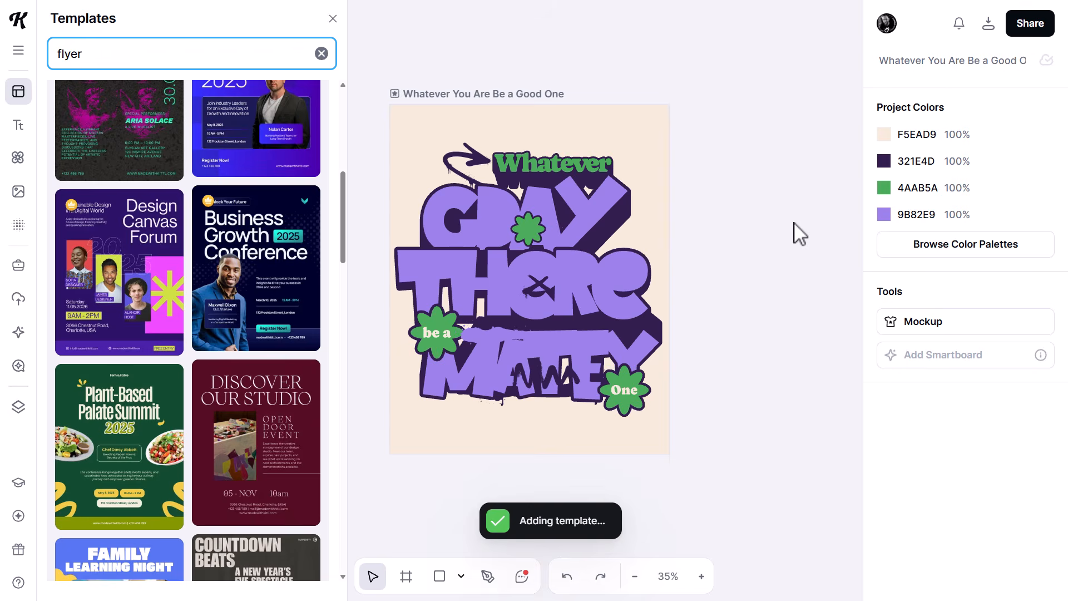
{"action": "scroll", "coordinate": [558, 359], "scroll_direction": "down", "scroll_amount": 3}
{"action": "left_click_drag", "start_coordinate": [440, 400], "coordinate": [614, 293]}
{"action": "left_click", "coordinate": [638, 188]}
{"action": "left_click", "coordinate": [649, 333]}
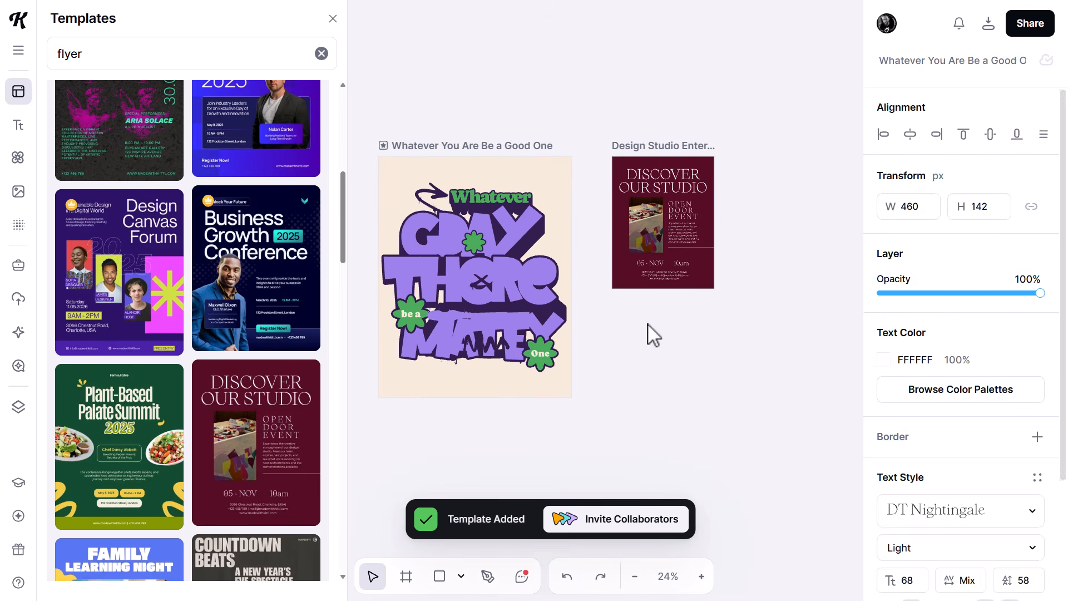
Add the Innovators' Business Expo and Join the Green Movement! flyer templates as two further artboards
{"action": "scroll", "coordinate": [257, 362], "scroll_direction": "down", "scroll_amount": 1}
{"action": "scroll", "coordinate": [257, 361], "scroll_direction": "down", "scroll_amount": 5}
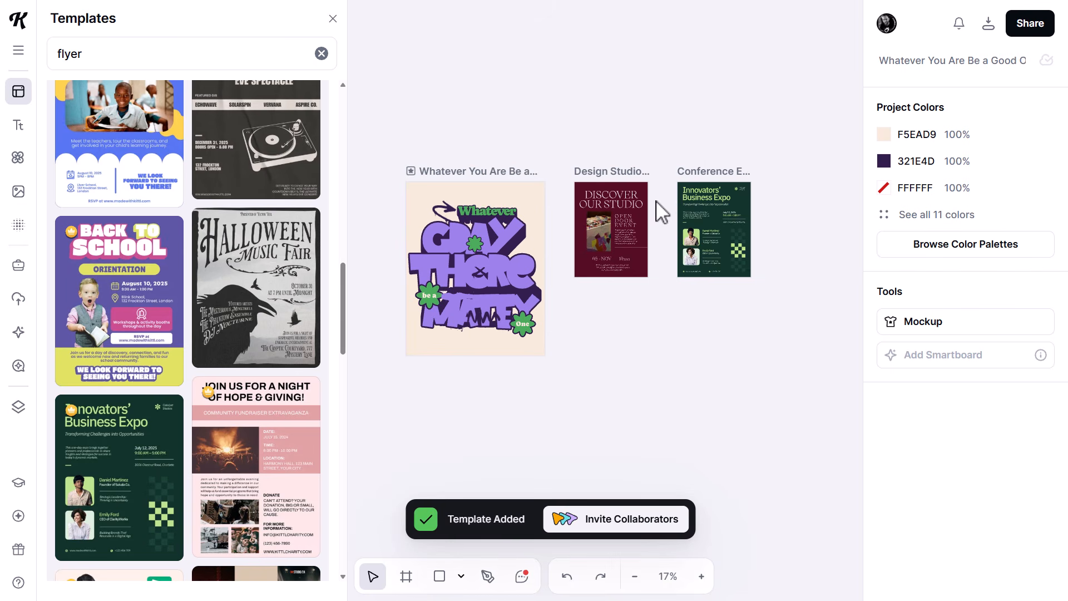
{"action": "scroll", "coordinate": [201, 427], "scroll_direction": "down", "scroll_amount": 5}
{"action": "left_click", "coordinate": [129, 497]}
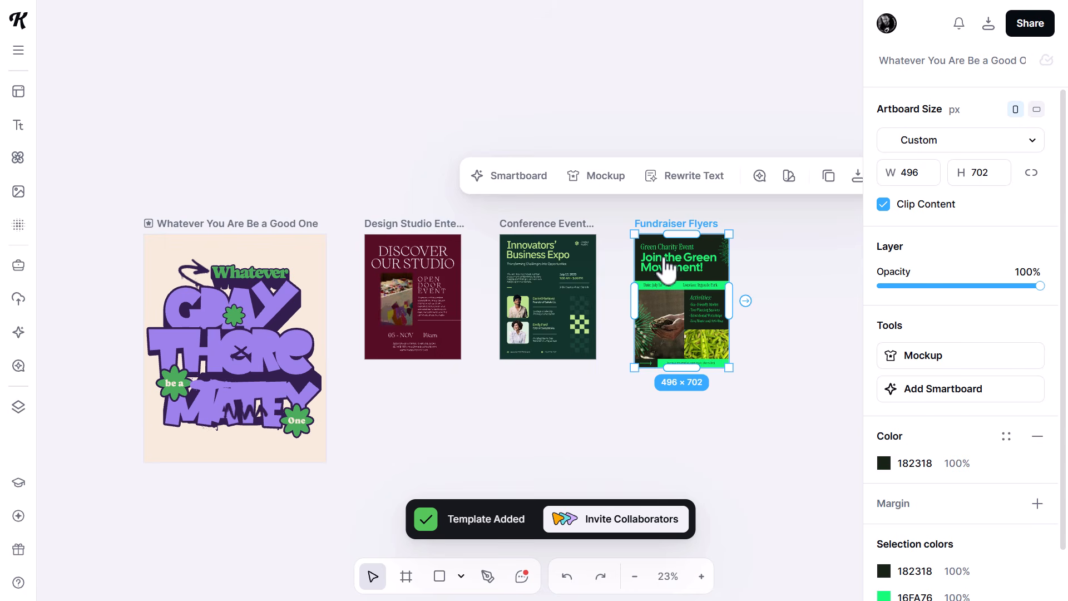
{"action": "left_click", "coordinate": [667, 268]}
{"action": "left_click", "coordinate": [489, 198]}
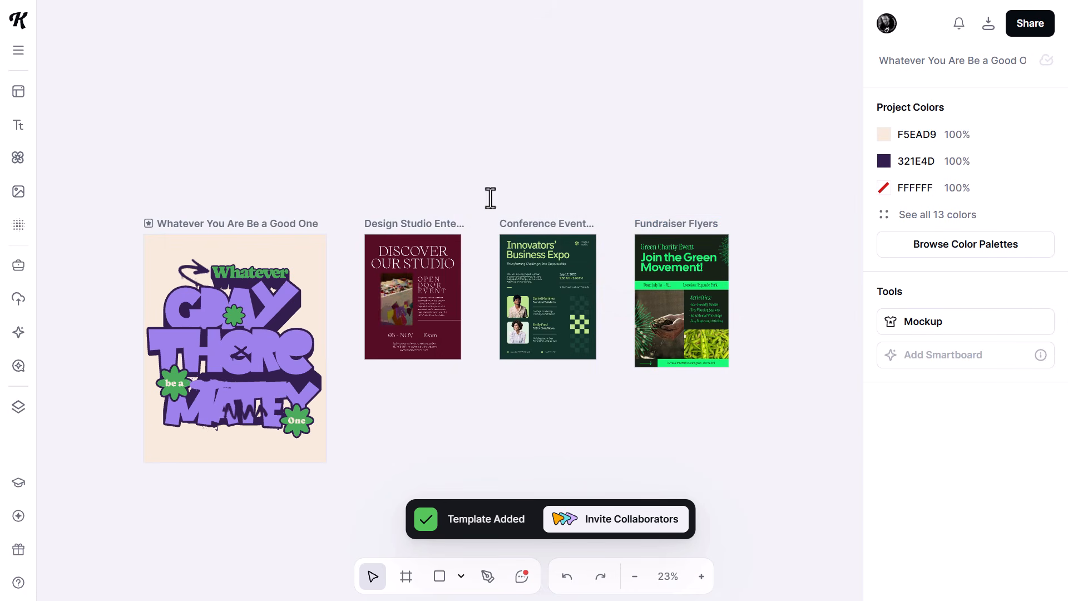